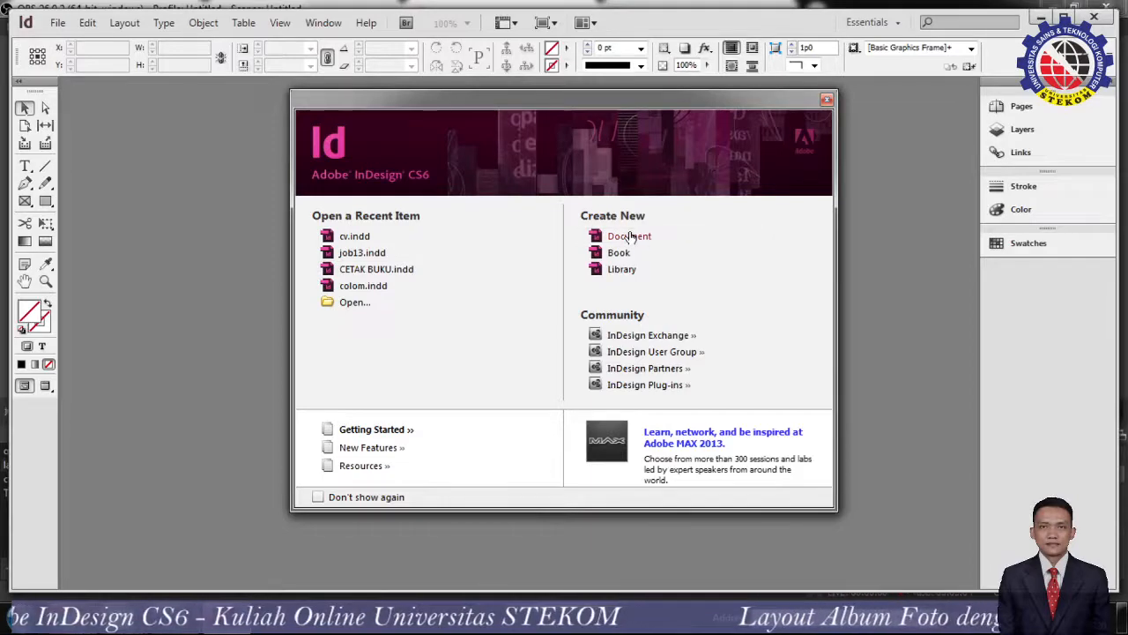
- Create a new Letter-size print document with 9 facing pages and 1p0 margins on all sides
click(629, 236)
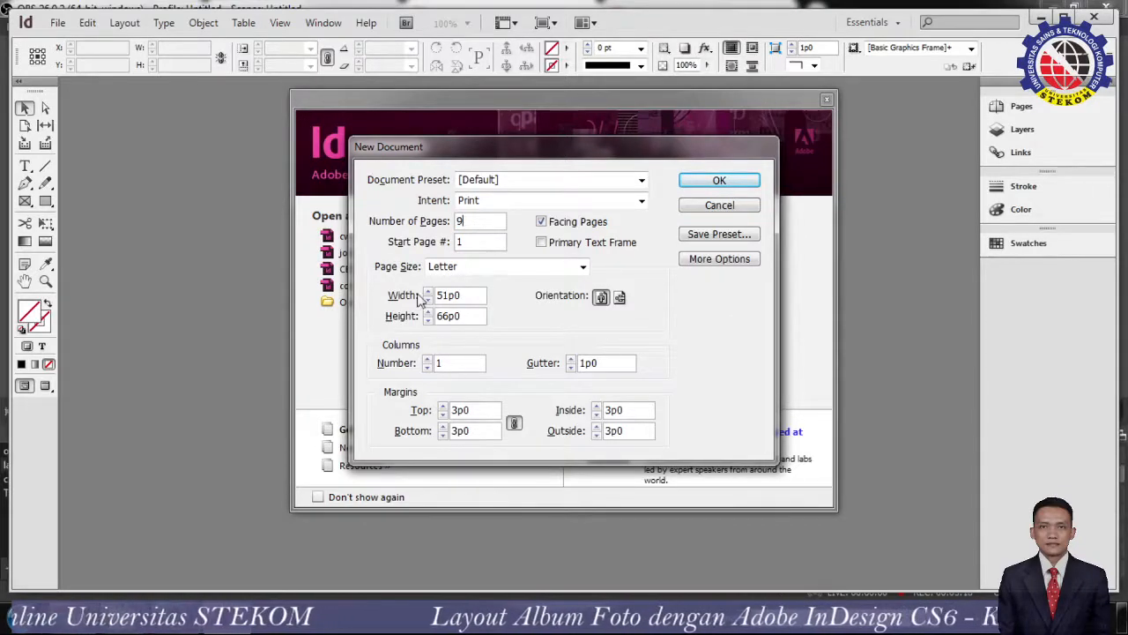
click(459, 412)
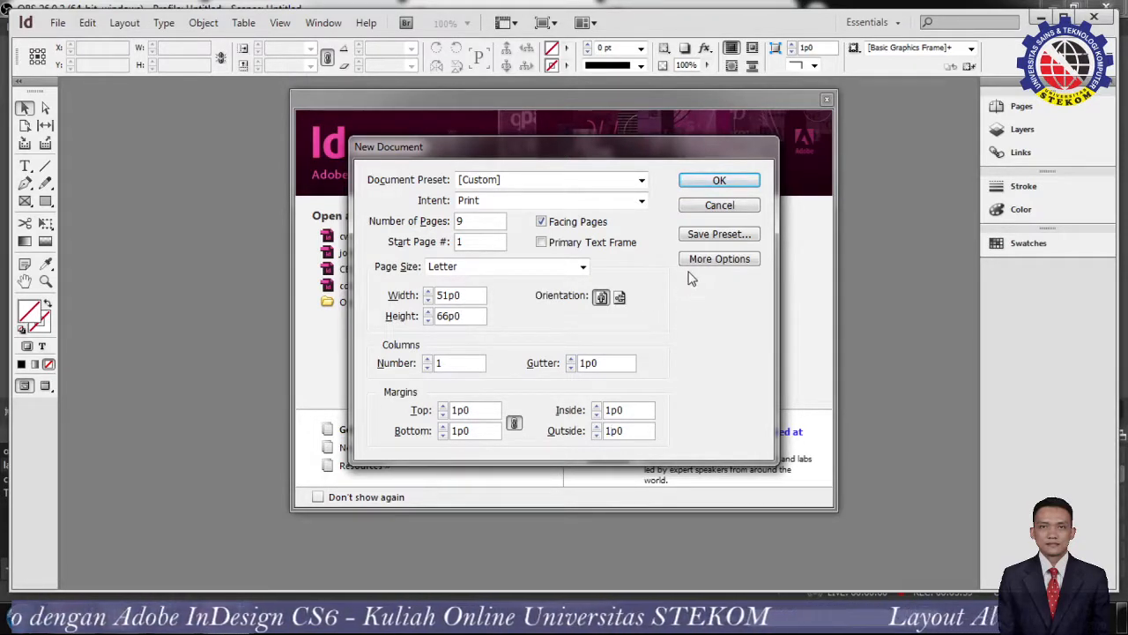
click(718, 183)
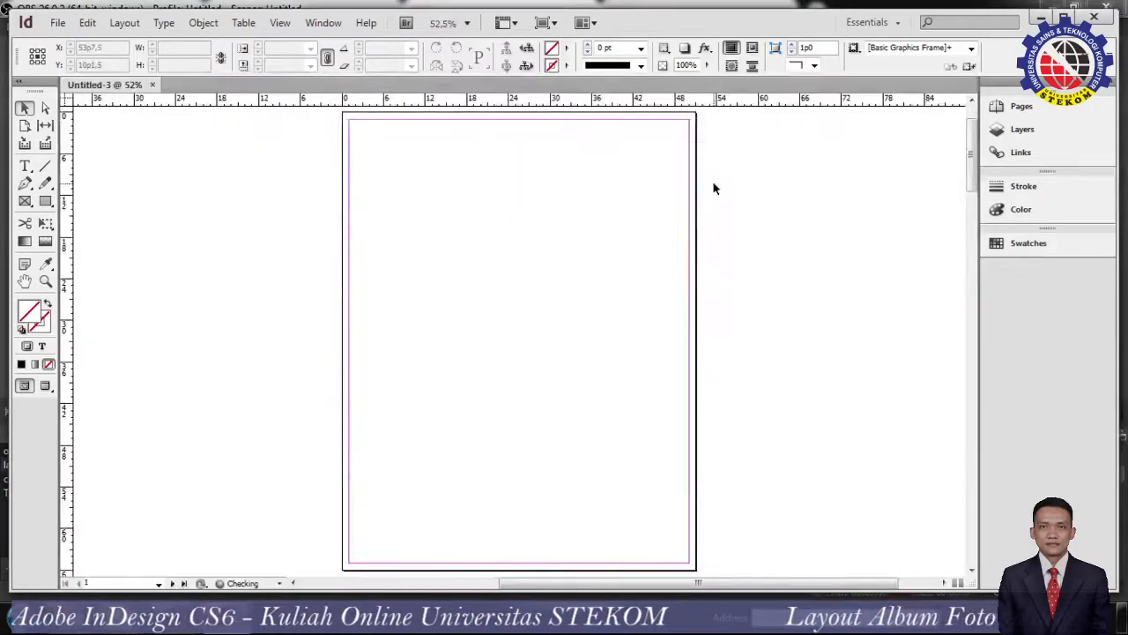
- Look over the first spreads of the new document and bring page 1 fully into view
scroll(763, 343, down, 3)
scroll(763, 343, down, 5)
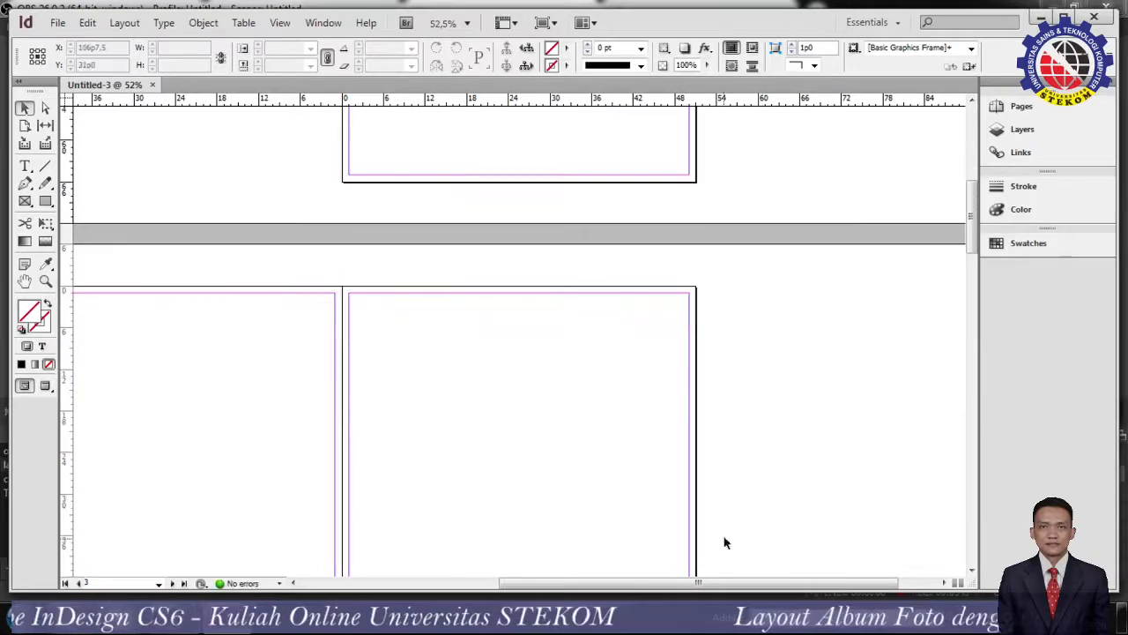
drag(718, 591, 650, 588)
scroll(733, 377, up, 3)
scroll(734, 378, up, 5)
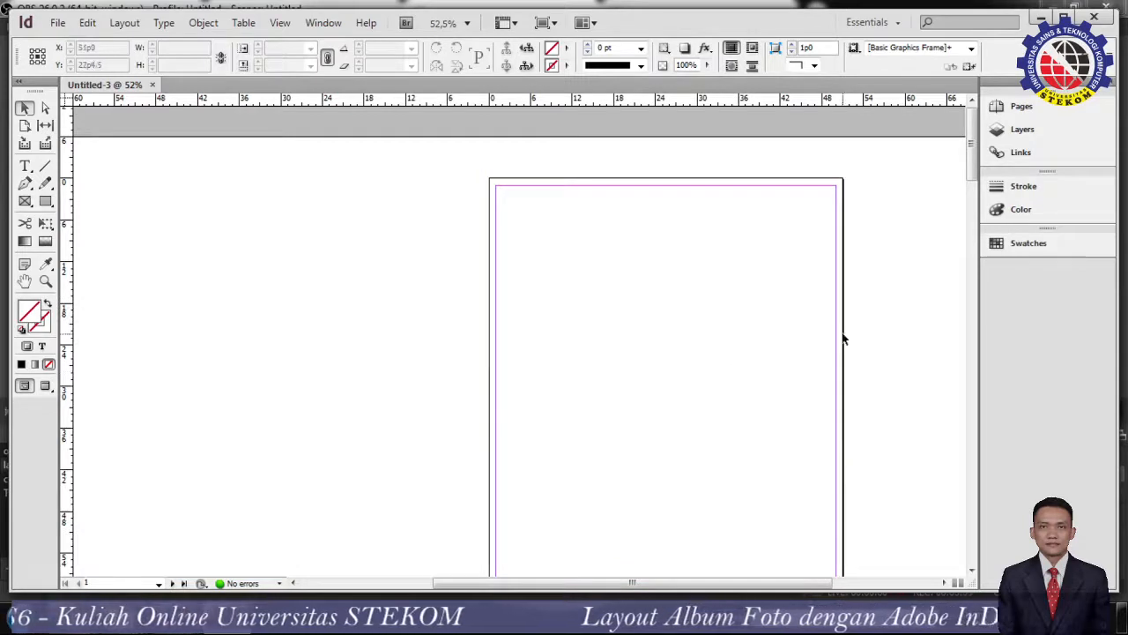
scroll(842, 336, down, 3)
scroll(842, 338, up, 1)
scroll(842, 337, down, 1)
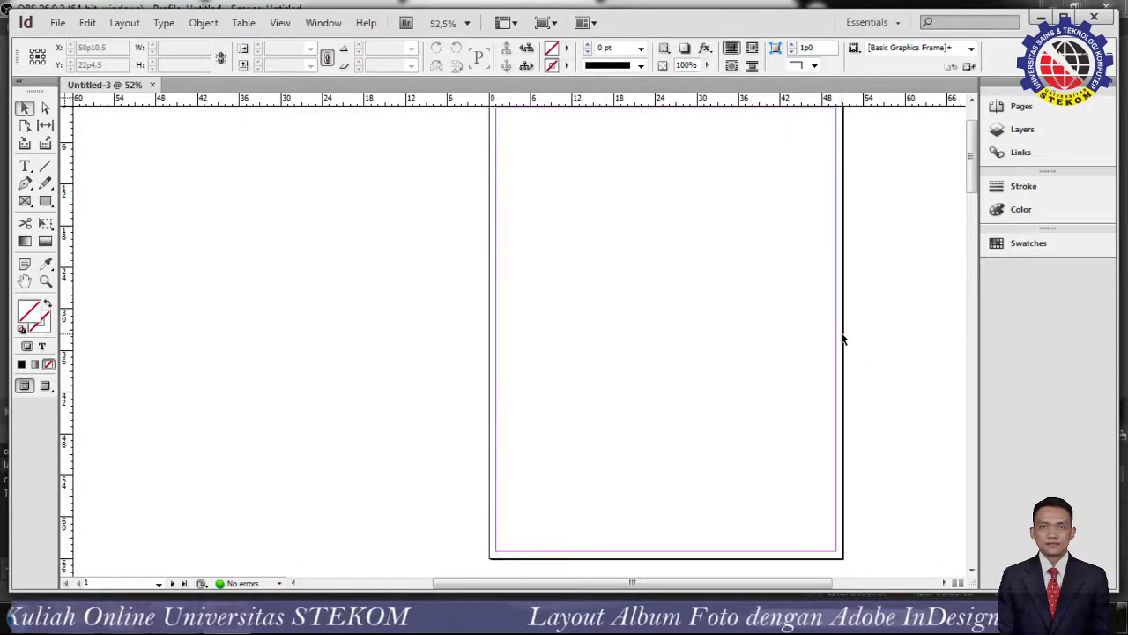
scroll(841, 338, up, 1)
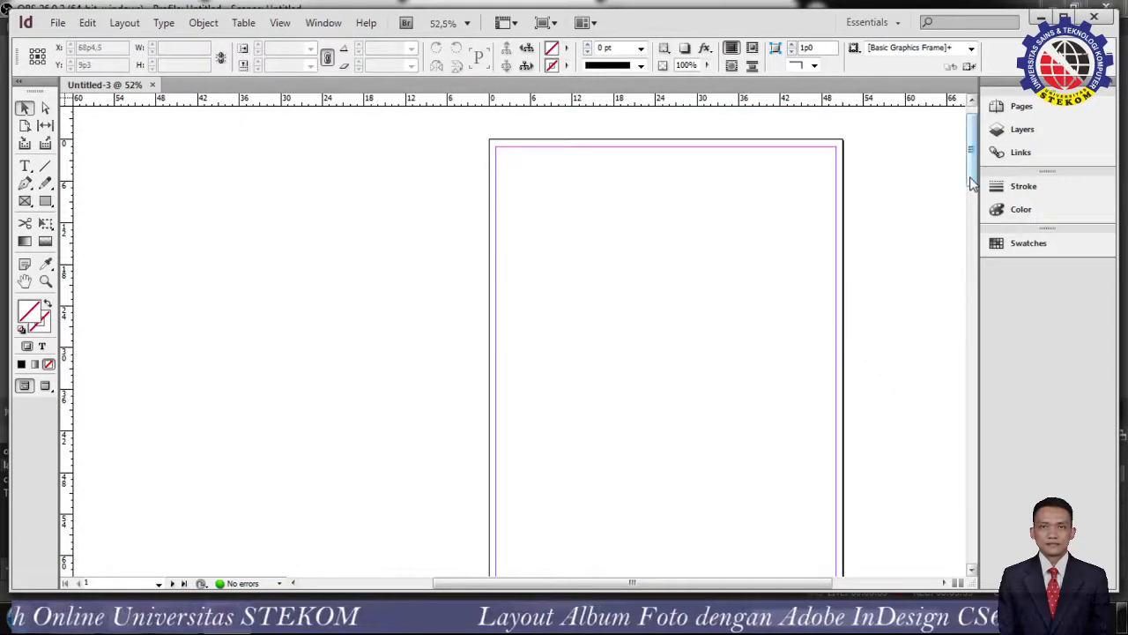
scroll(972, 184, down, 1)
scroll(973, 184, down, 2)
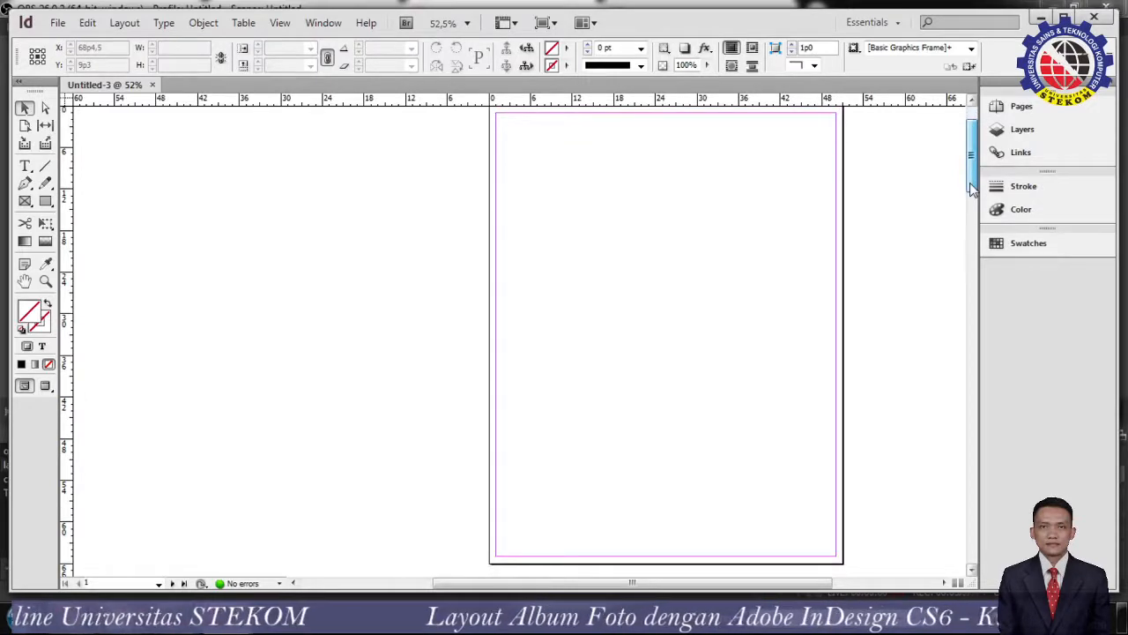
scroll(972, 184, up, 2)
scroll(972, 184, down, 1)
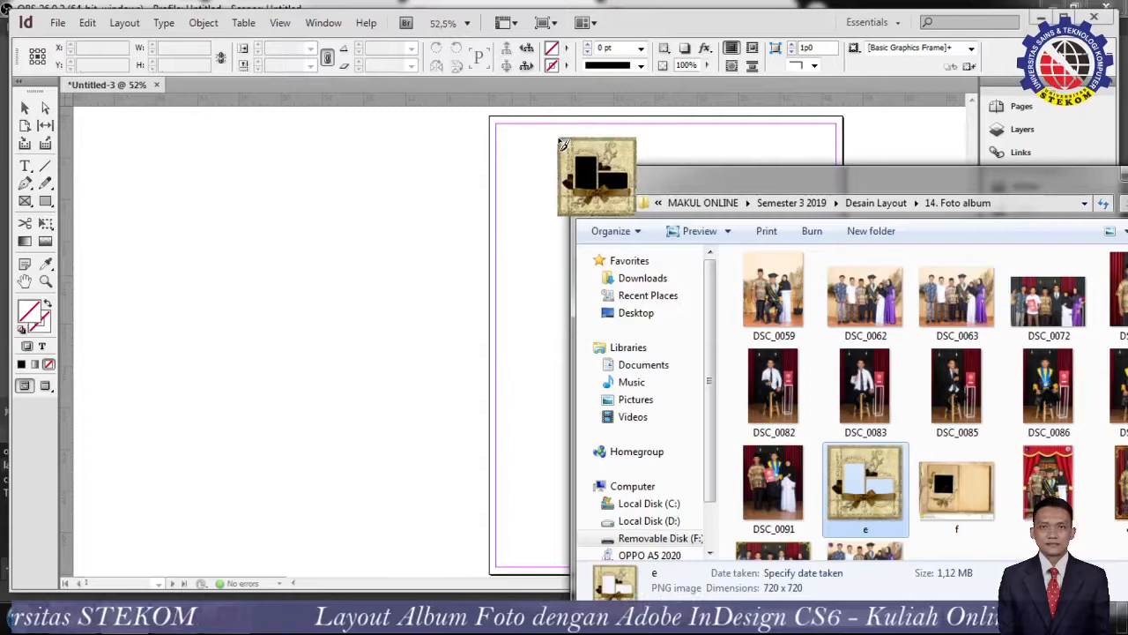
- Place image e from the 14. Foto album folder at page 1's upper-left margin corner and resize its frame to 49p0 by 64p0
drag(594, 171, 578, 126)
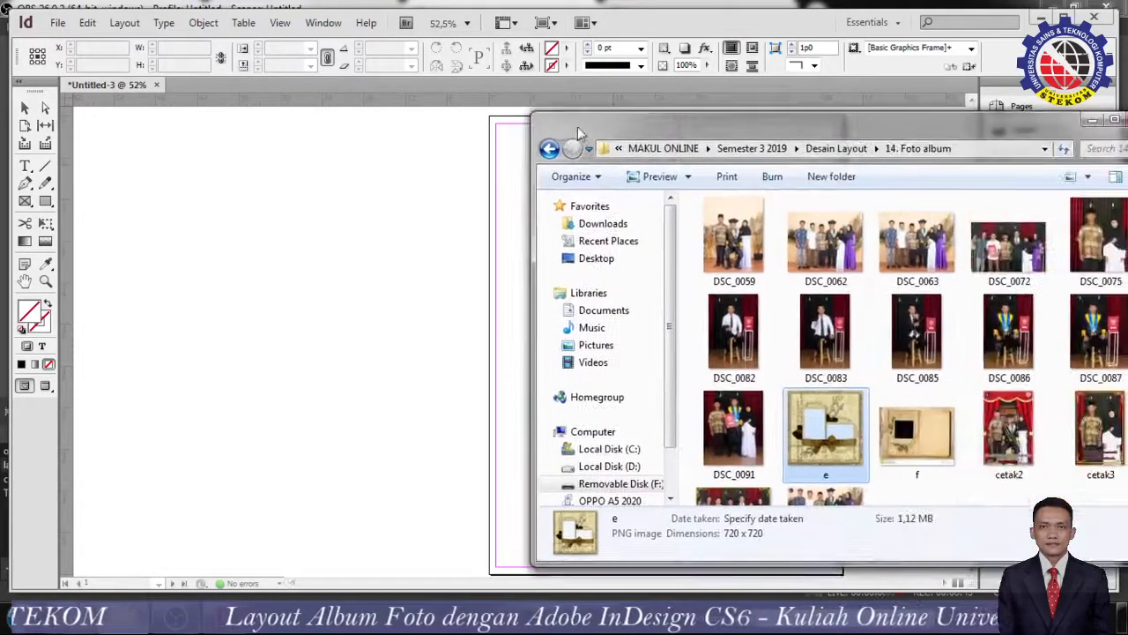
click(1093, 120)
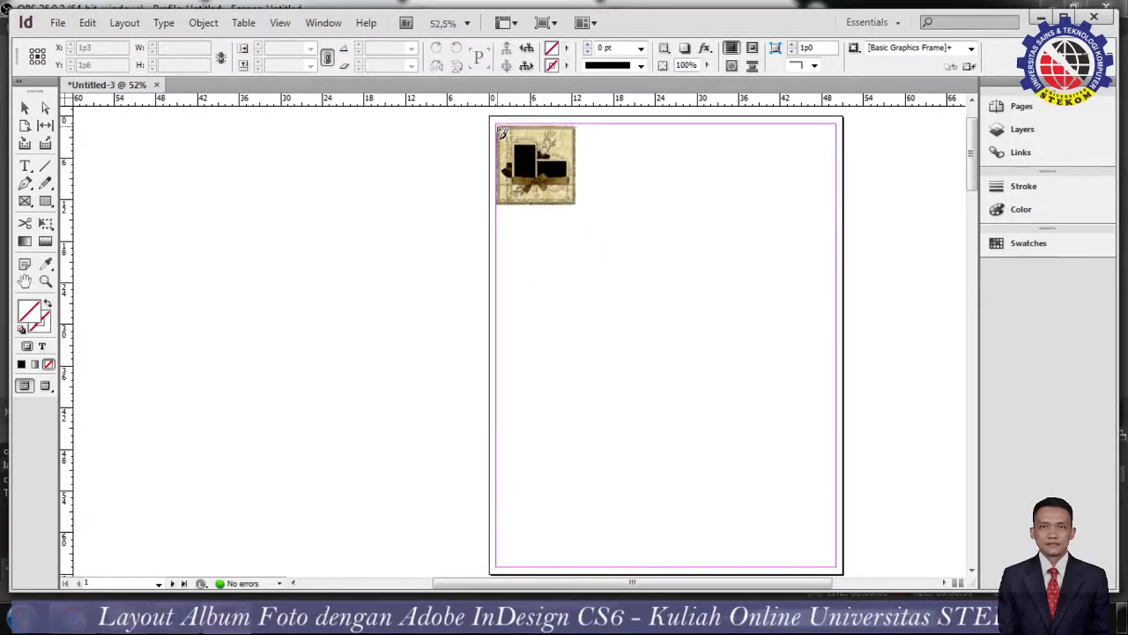
click(505, 132)
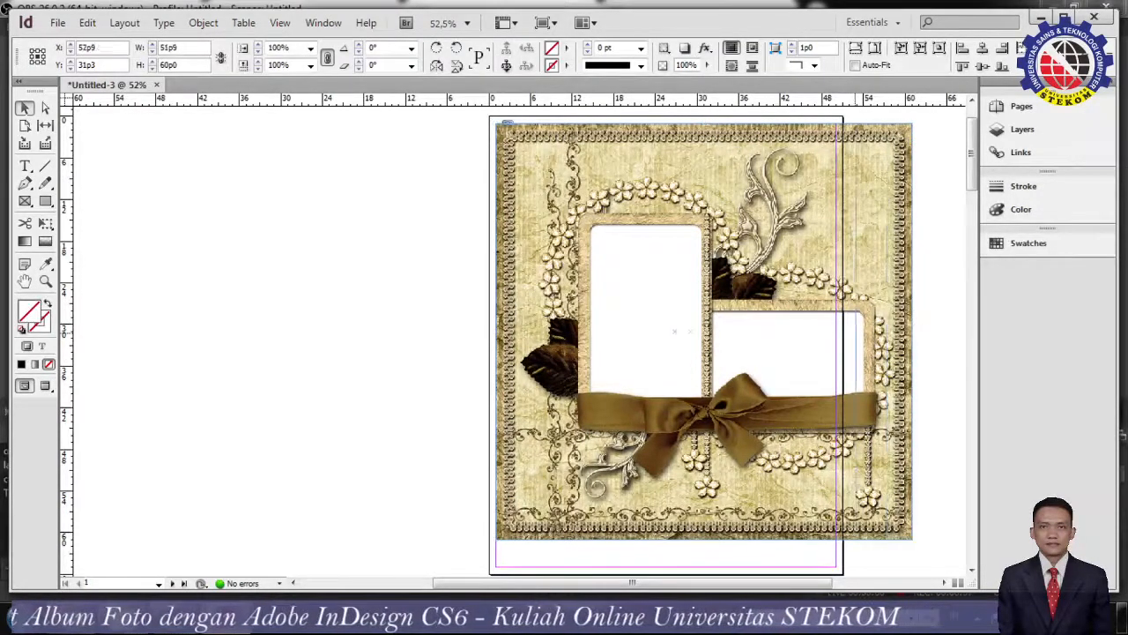
drag(914, 329, 839, 336)
drag(667, 540, 672, 565)
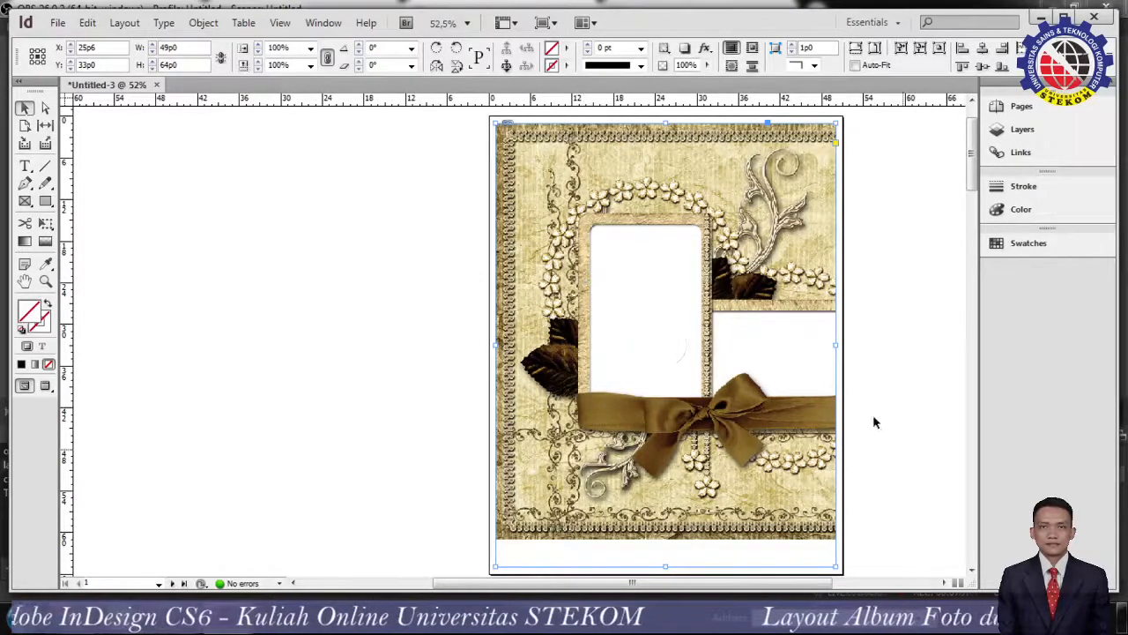
right_click(558, 291)
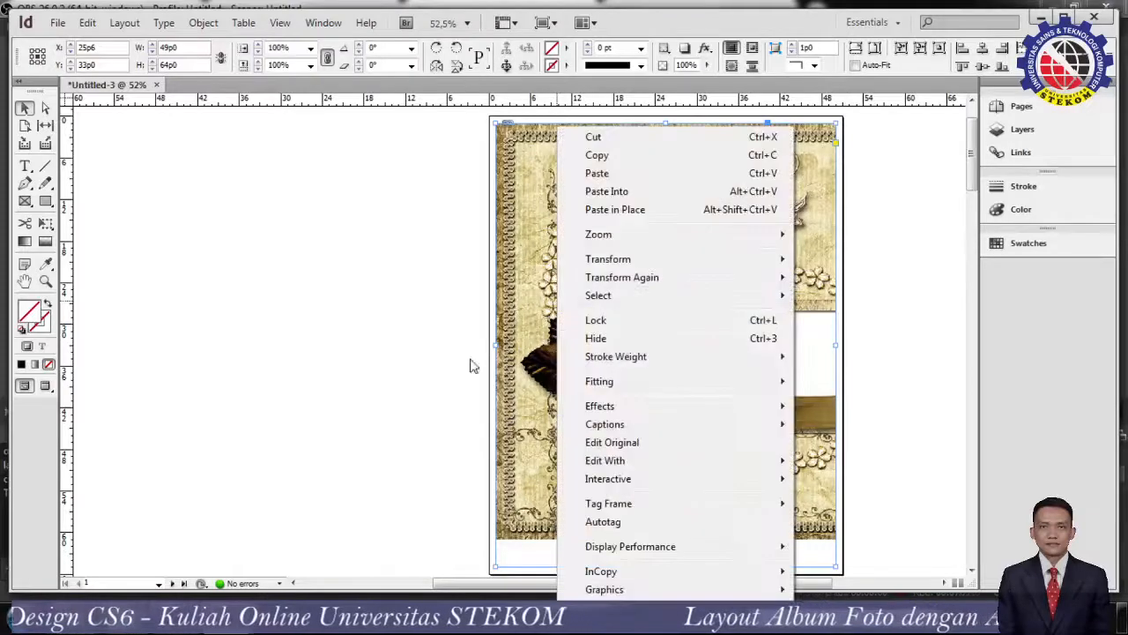
click(441, 261)
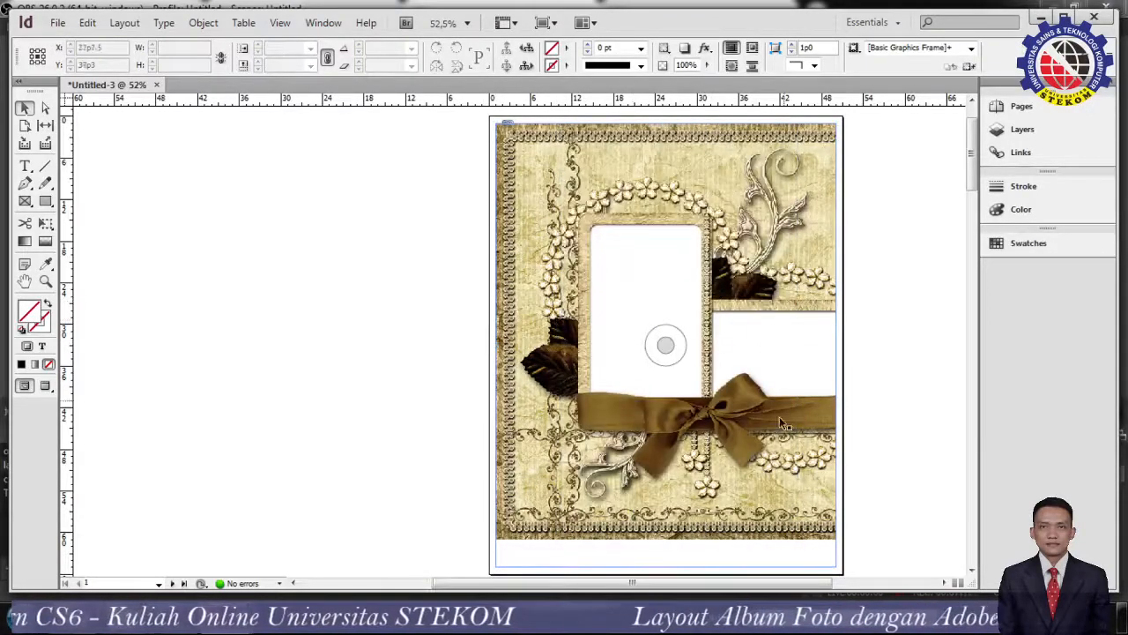
right_click(565, 289)
right_click(595, 182)
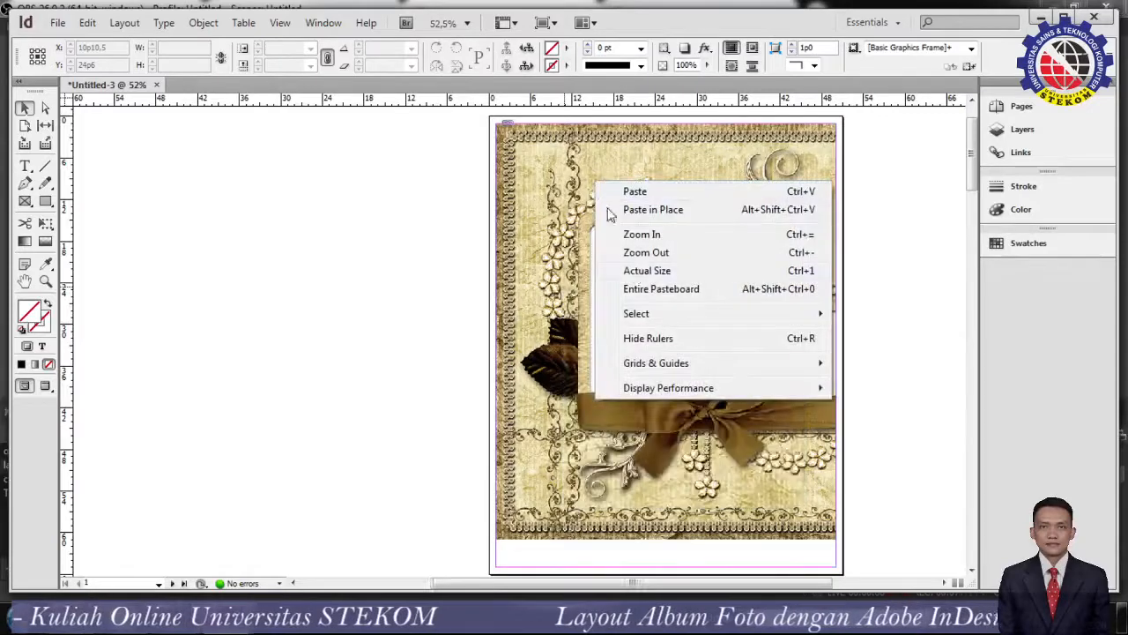
click(944, 317)
- Fit the background image on page 1 with Fill Frame Proportionally and deselect it
click(537, 385)
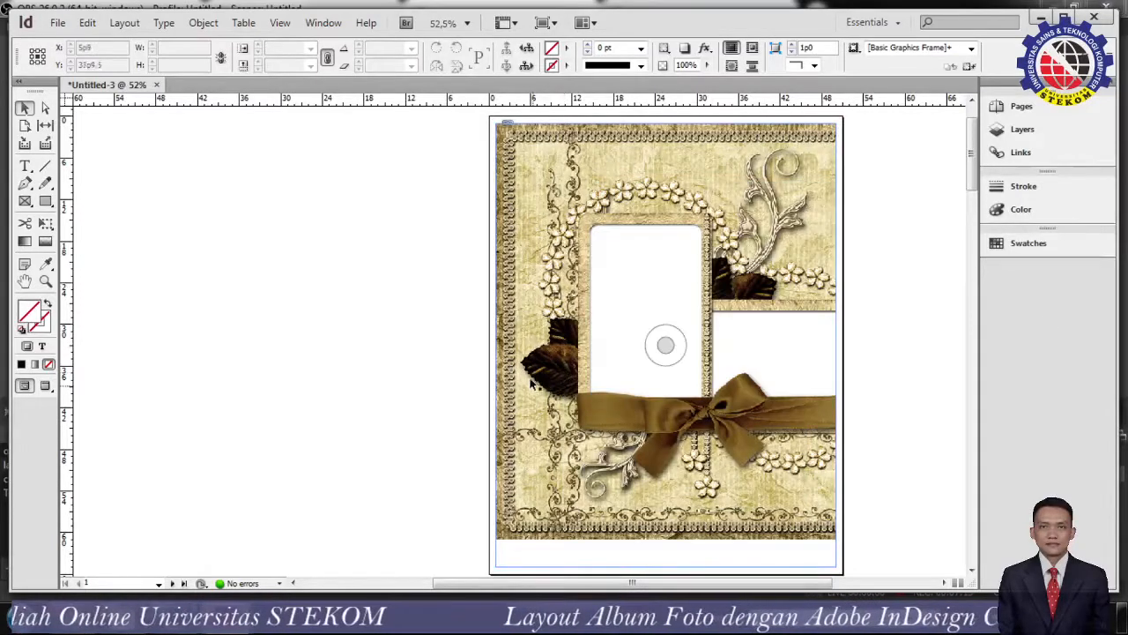
right_click(532, 394)
mouse_move(609, 390)
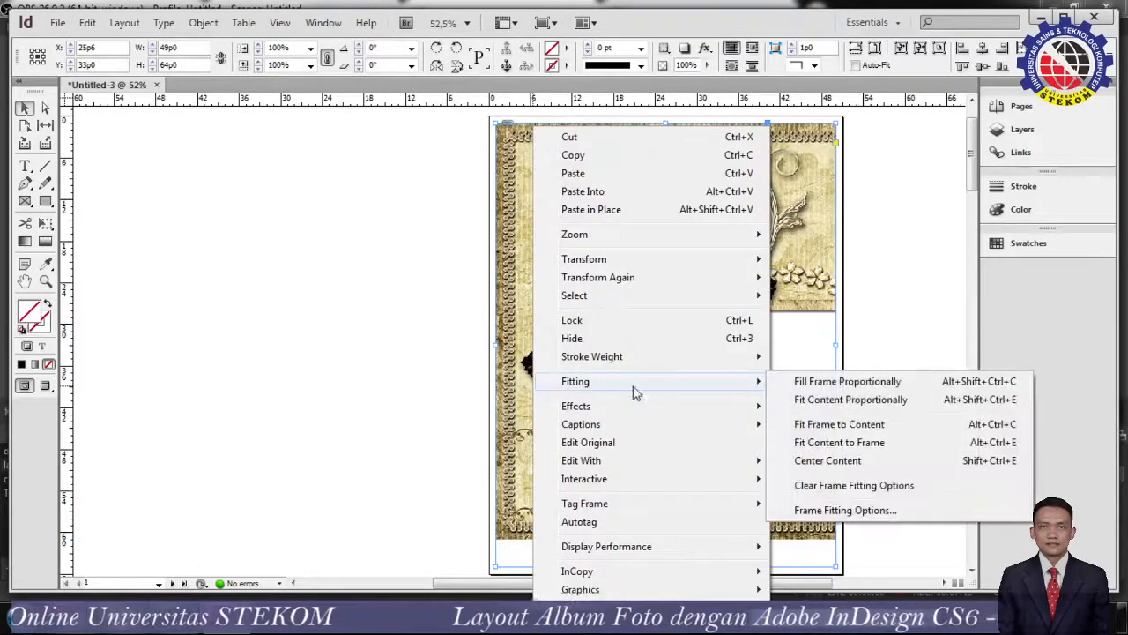
click(822, 385)
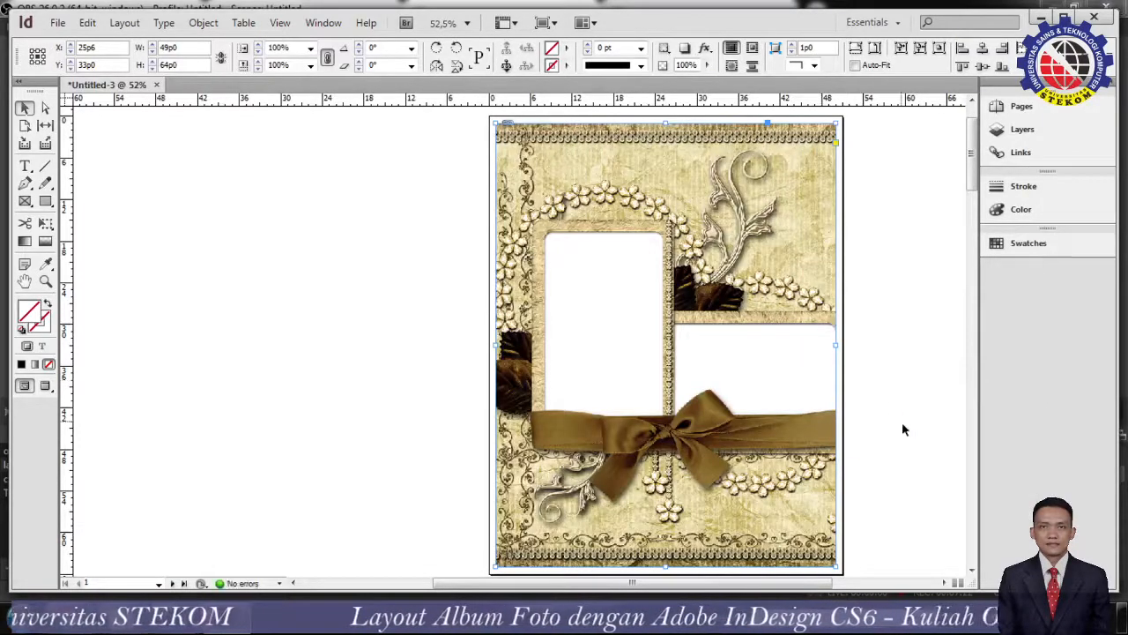
click(888, 401)
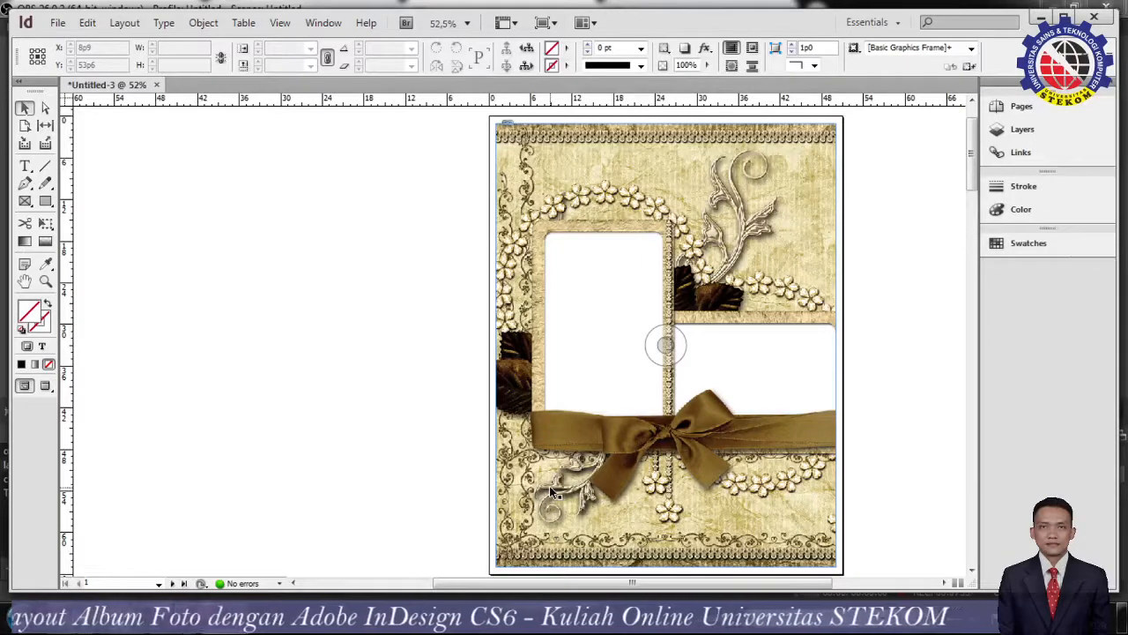
click(128, 204)
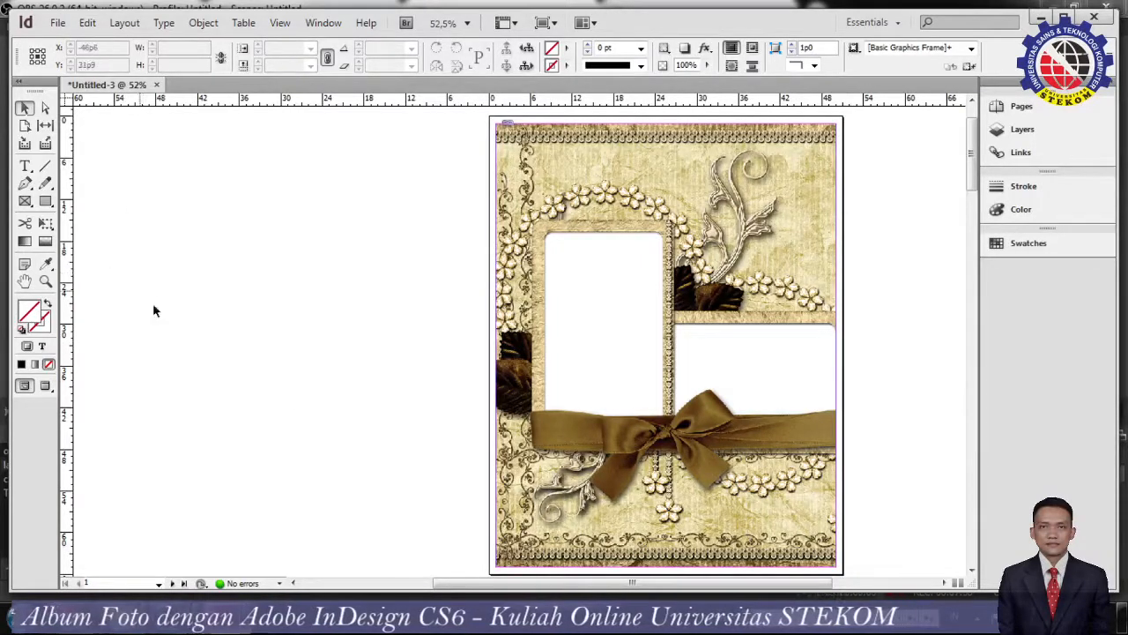
- Draw a rectangle about 37p4,5 wide and 4p0 high below the ribbon near the bottom of page 1
click(46, 203)
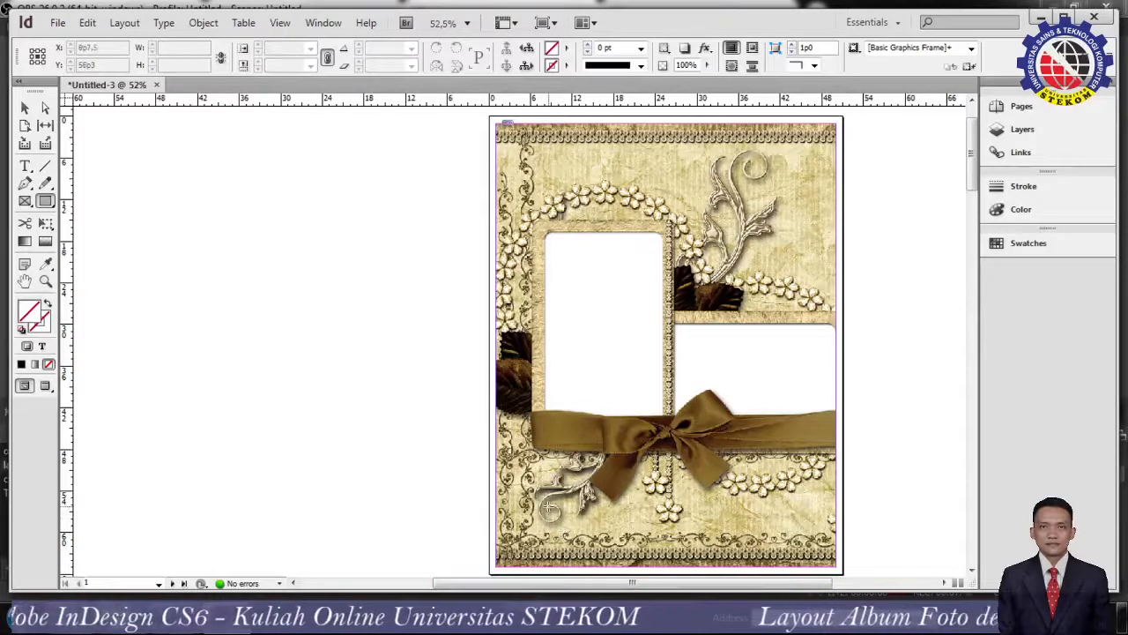
drag(548, 505, 809, 536)
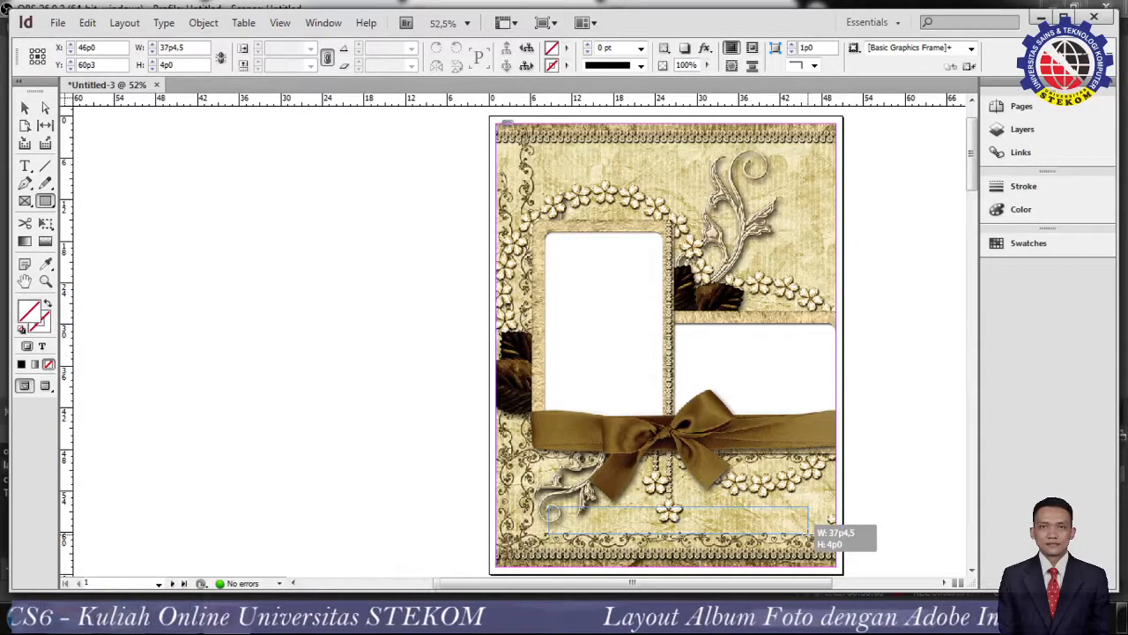
drag(809, 535, 809, 535)
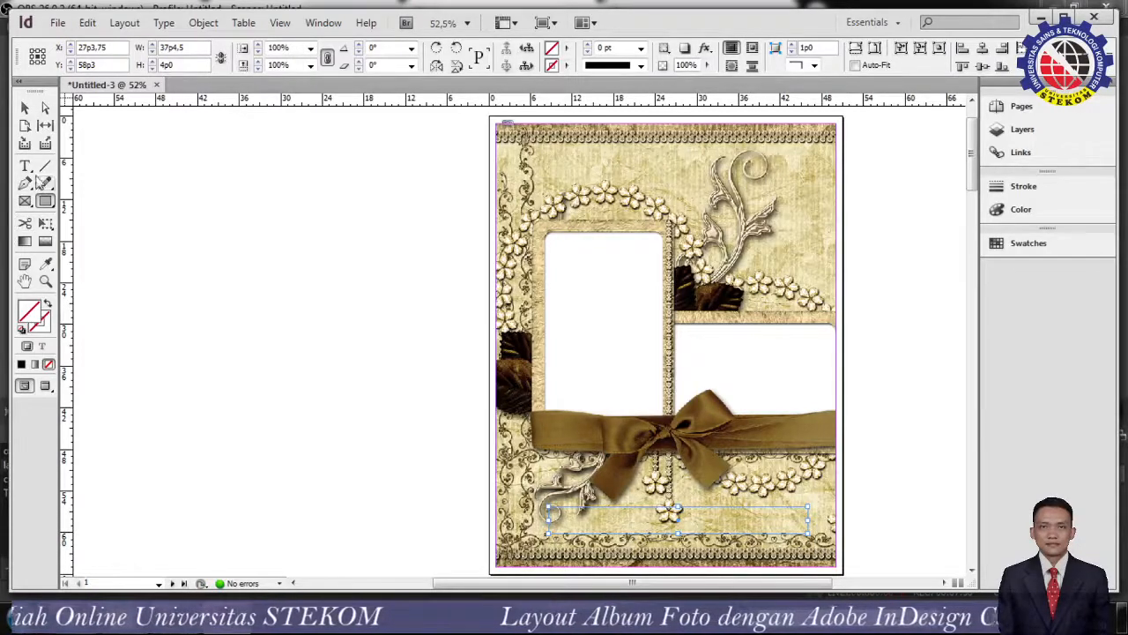
- Turn the rectangle into a text frame and enter the title ALBUM WISUDA UKSW SALATIGA 2020
click(26, 167)
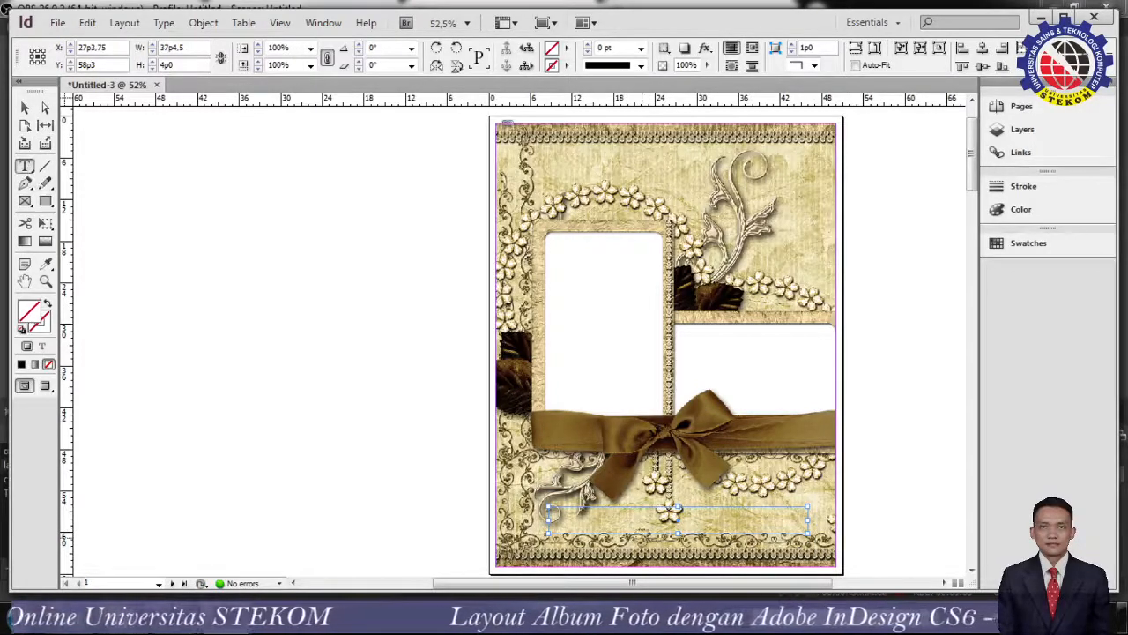
click(693, 532)
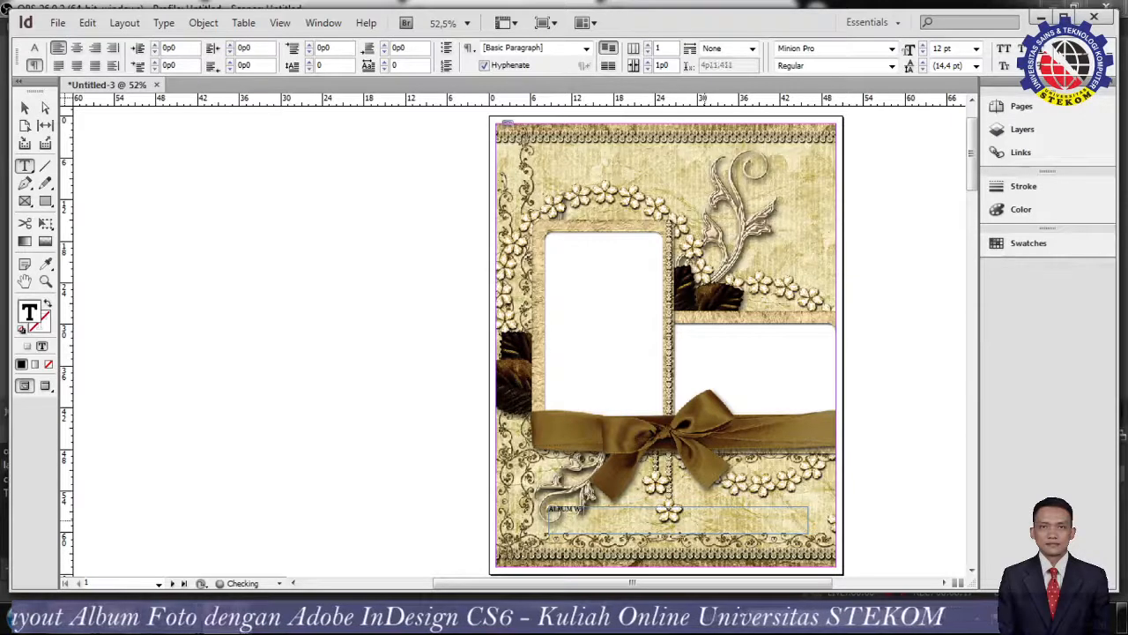
text(DDIN)
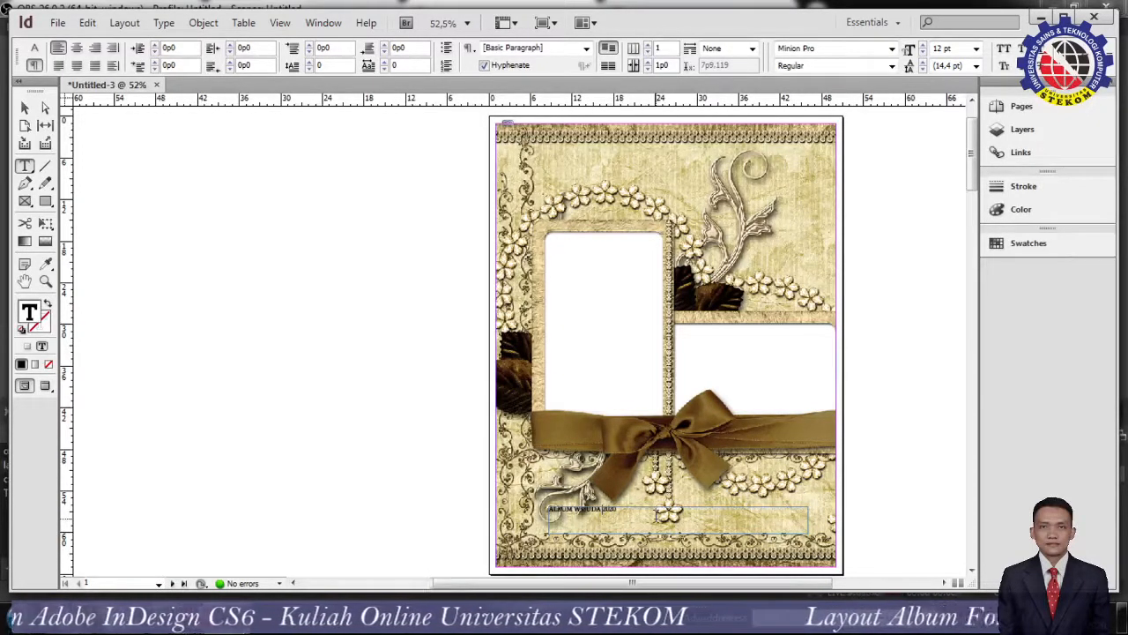
text(UKSW)
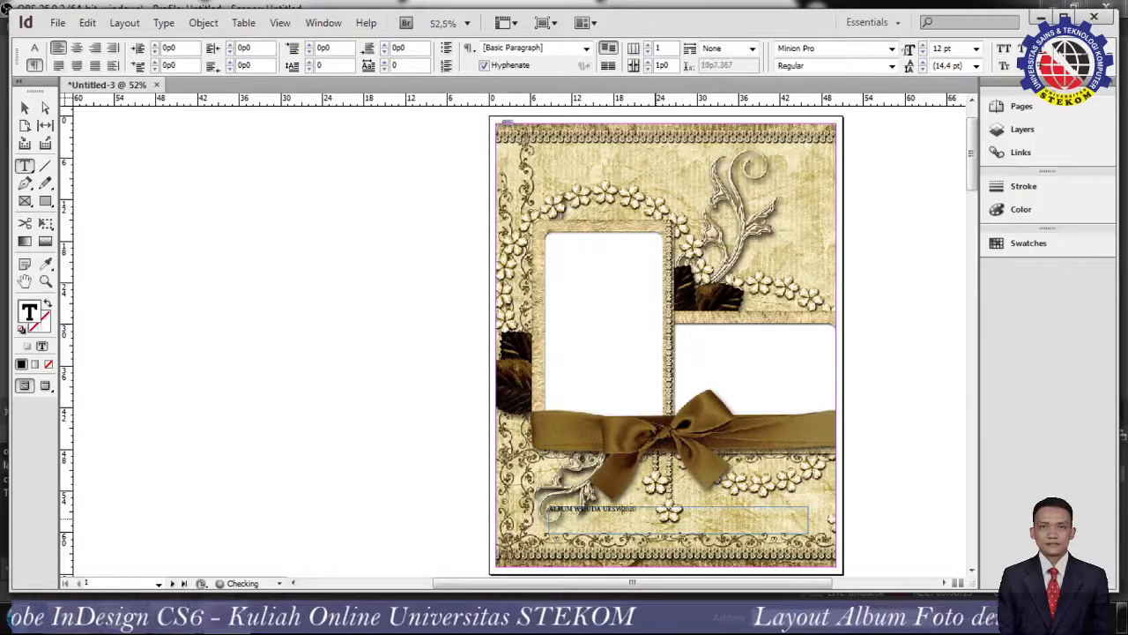
text( SALATIG)
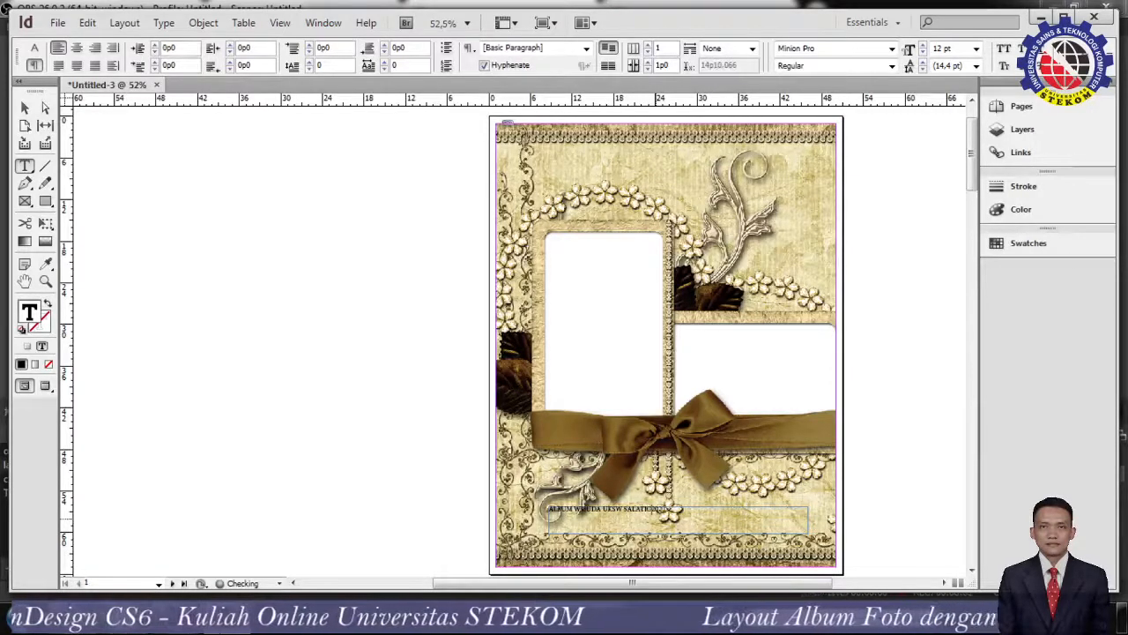
key(BackSpace)
key(BackSpace)
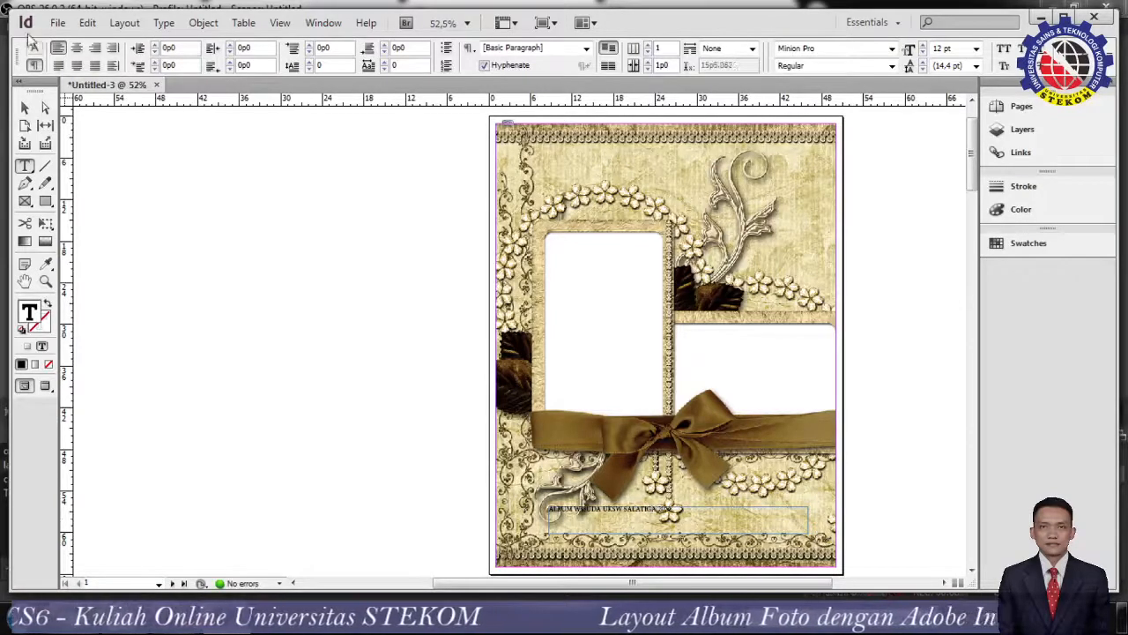
- Try moving the title text frame about 4p0 to the left, and undo the move
click(25, 106)
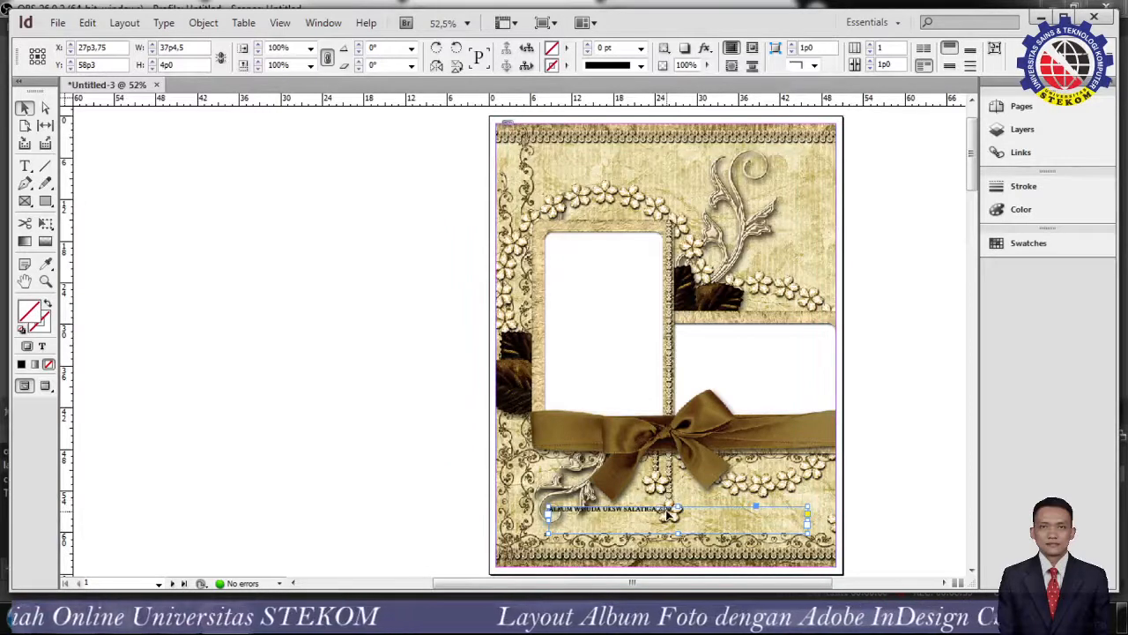
drag(671, 514, 643, 511)
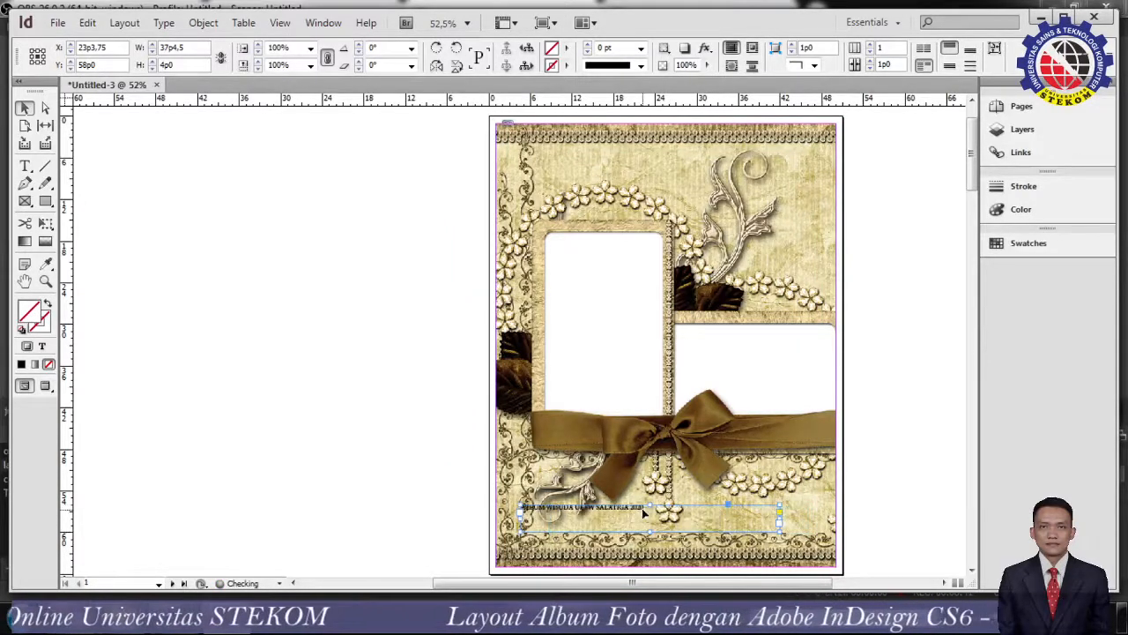
key(ctrl+z)
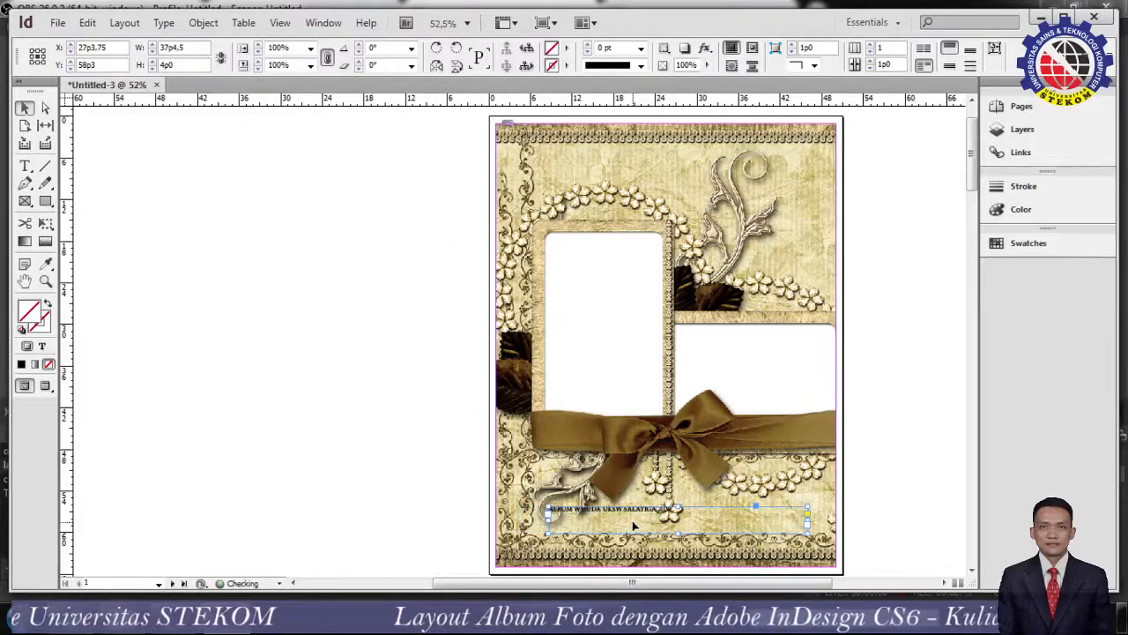
- Select the whole title text, try the Broadway font on it, and set the font to Bernard MT Condensed
click(24, 165)
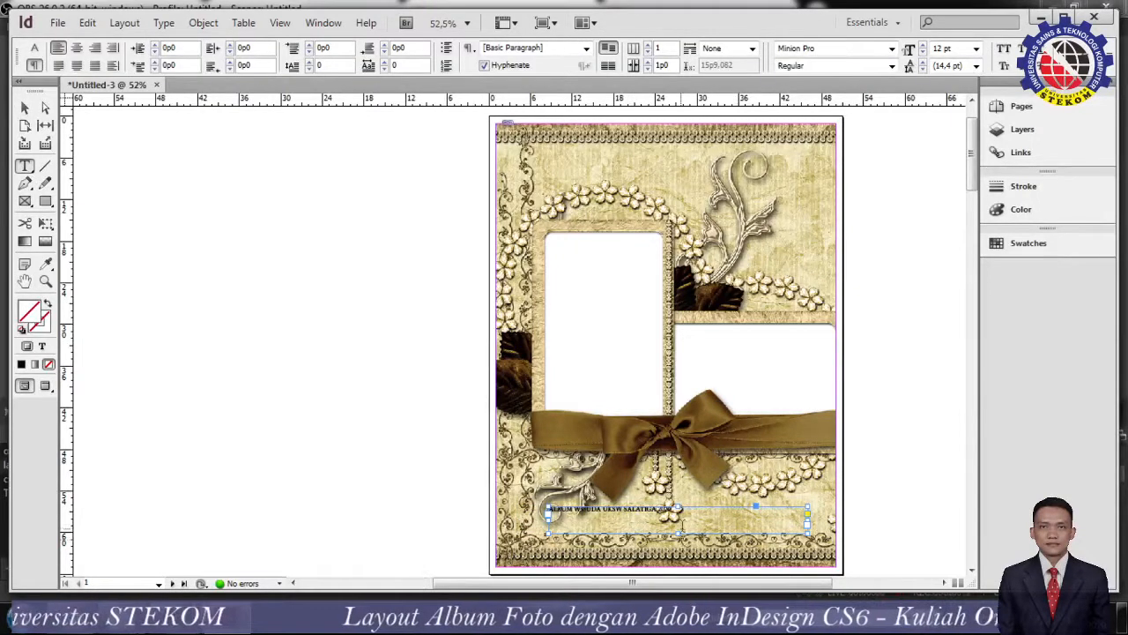
triple_click(677, 509)
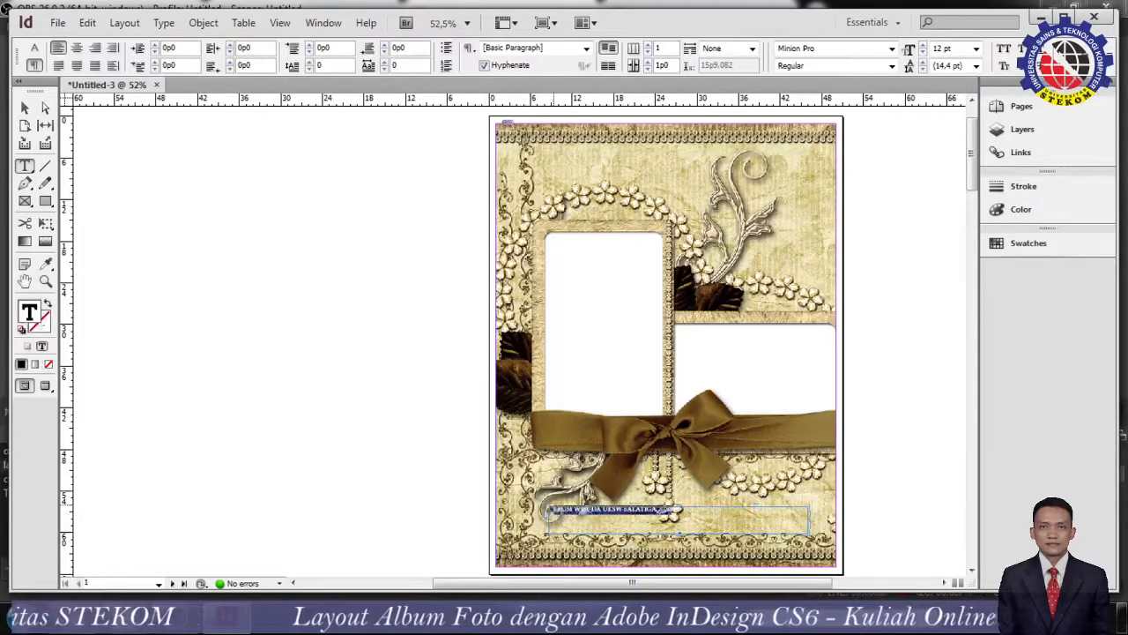
click(892, 50)
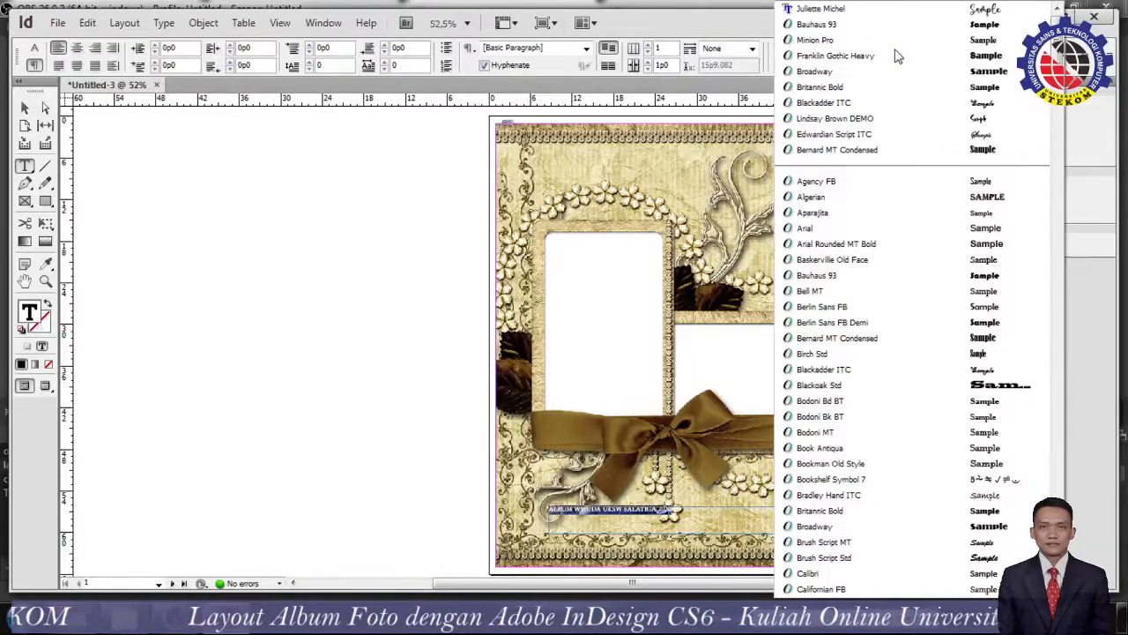
scroll(1002, 216, down, 1)
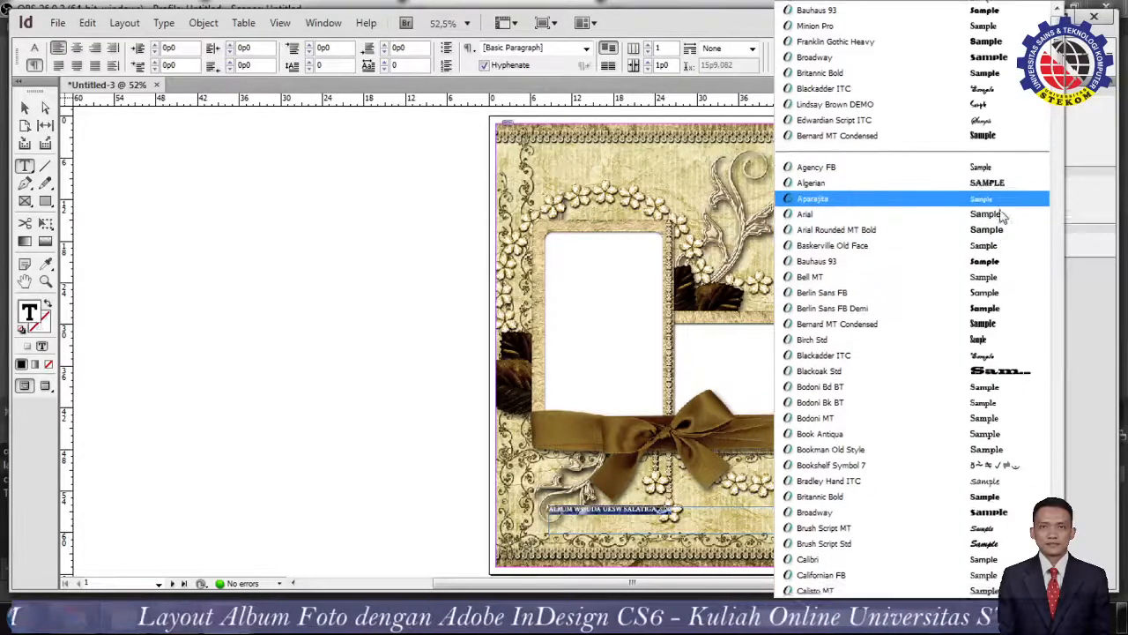
scroll(1002, 216, down, 3)
scroll(1000, 215, up, 4)
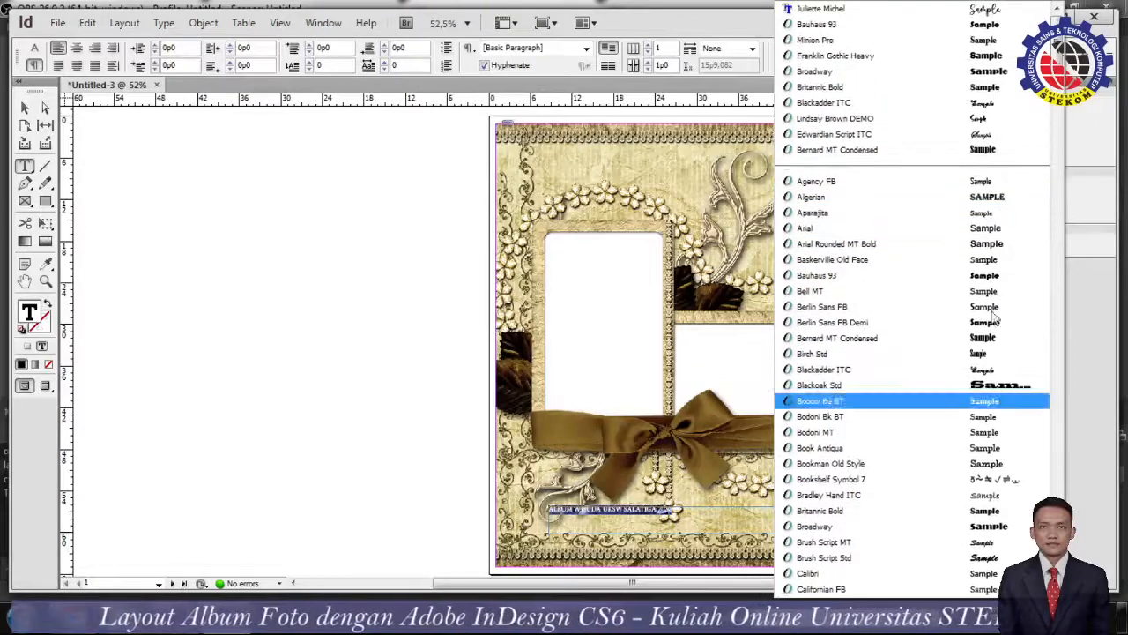
click(1014, 533)
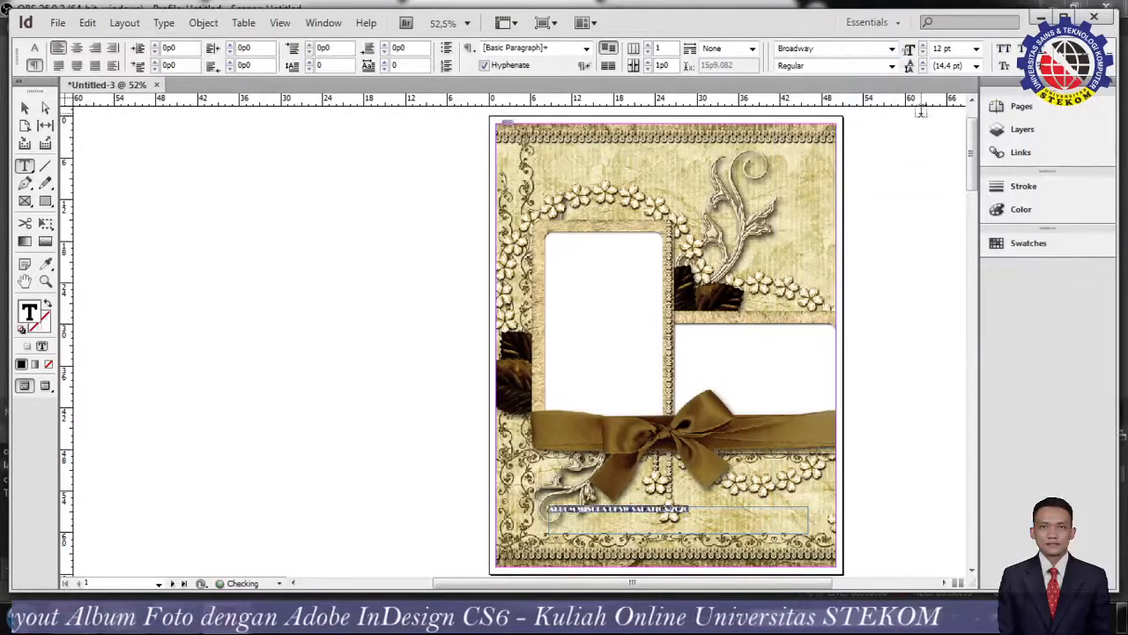
click(891, 49)
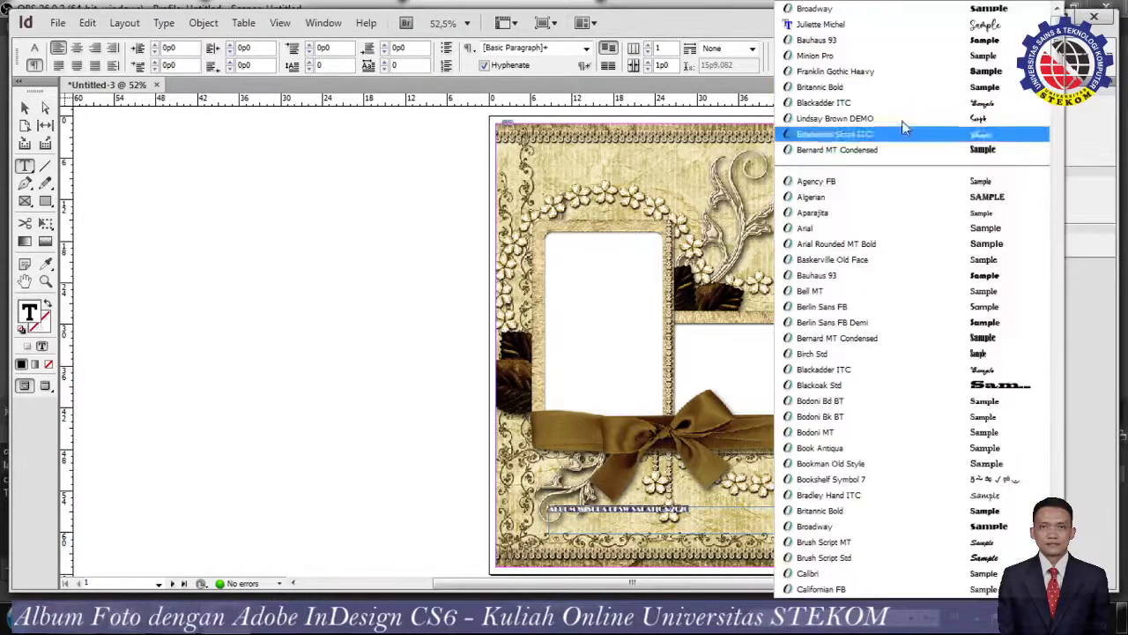
scroll(972, 271, down, 3)
scroll(972, 270, down, 3)
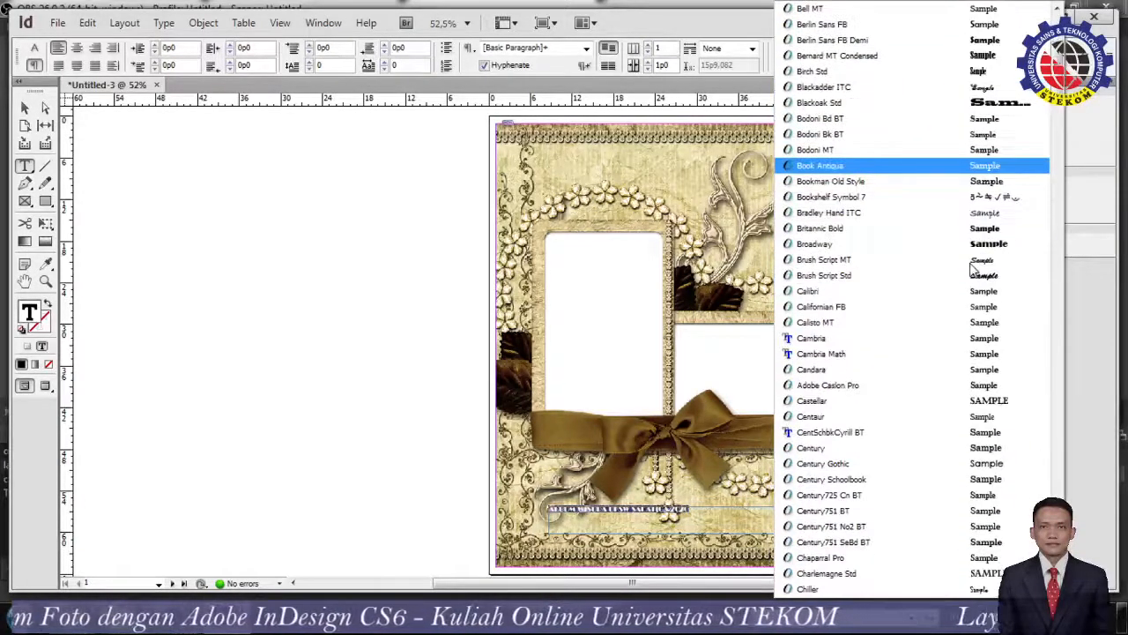
scroll(972, 270, up, 6)
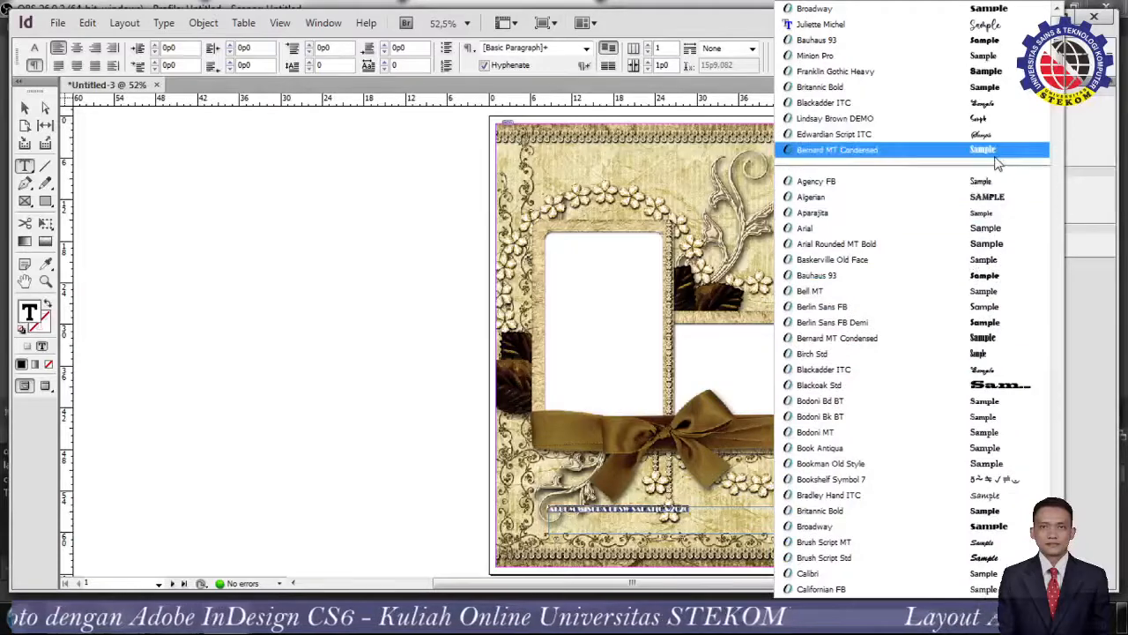
click(995, 158)
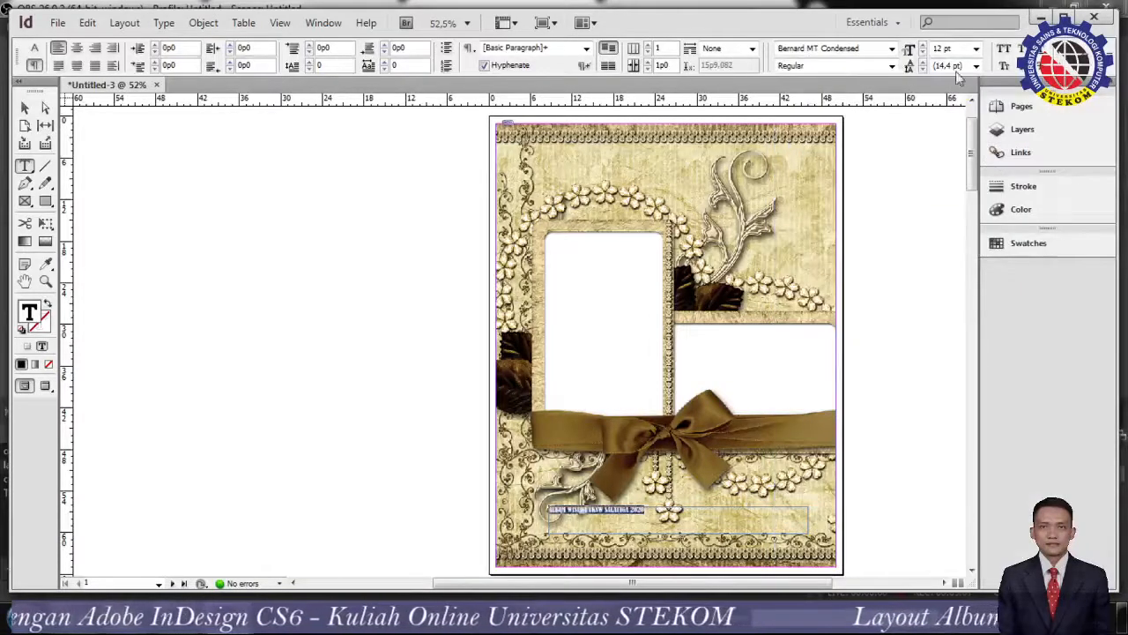
- Try 48 pt and 24 pt for the title text, and set its font size to 30 pt
click(976, 49)
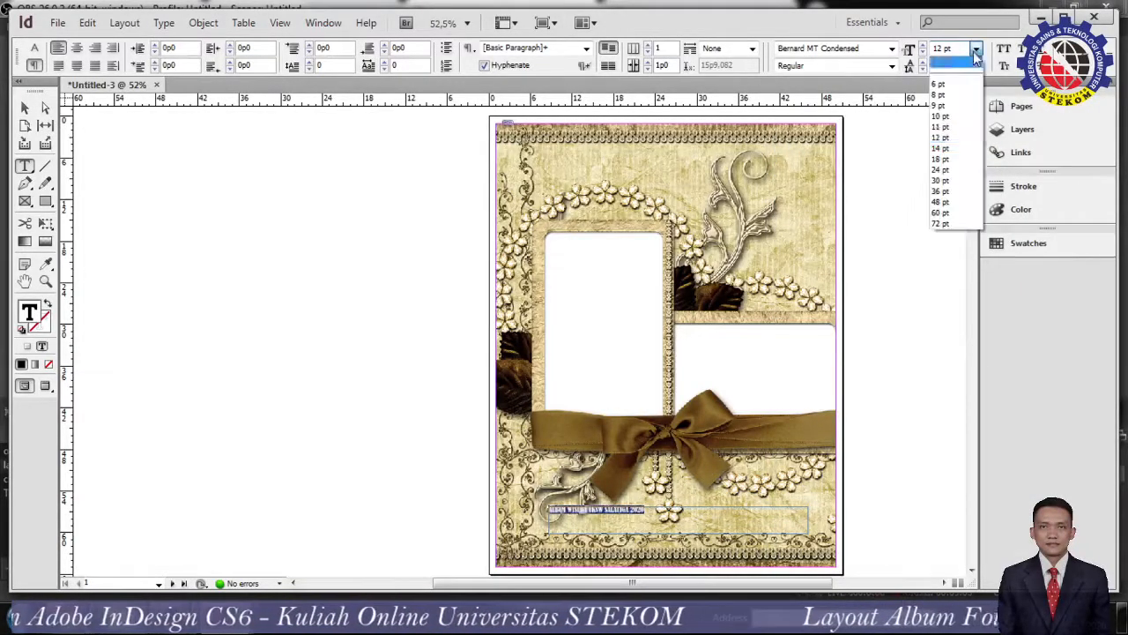
click(953, 201)
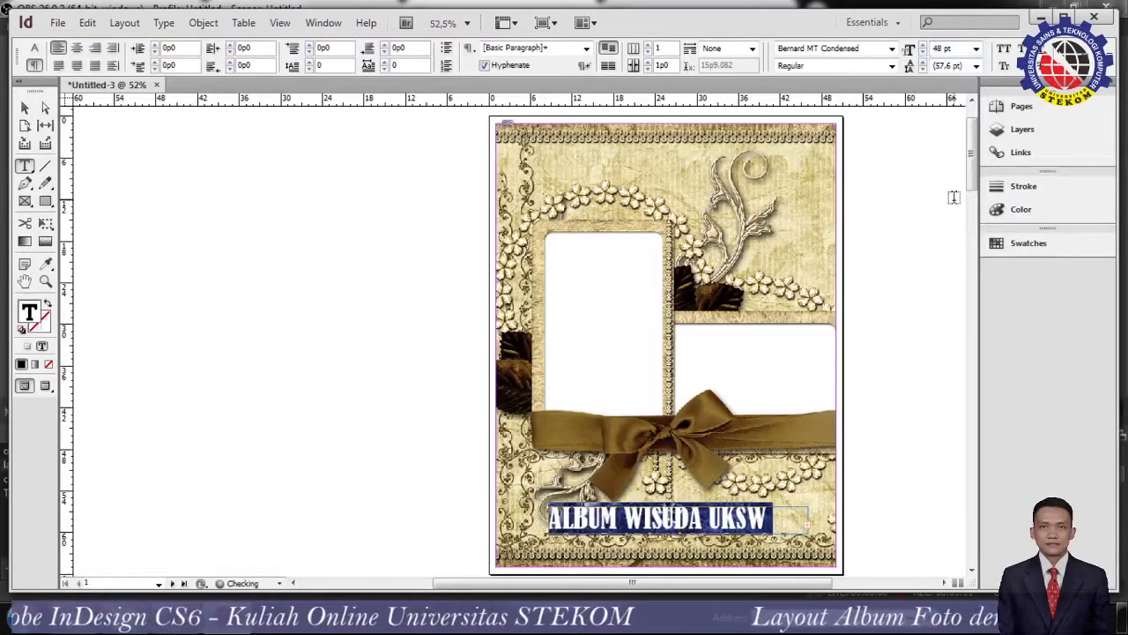
click(976, 67)
click(978, 67)
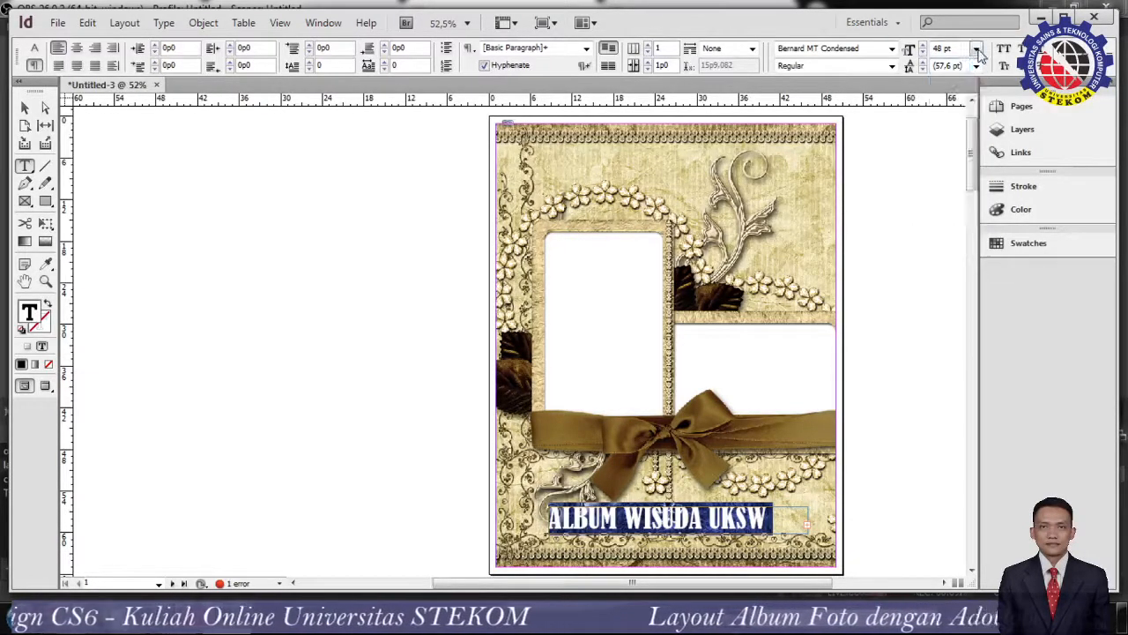
click(975, 49)
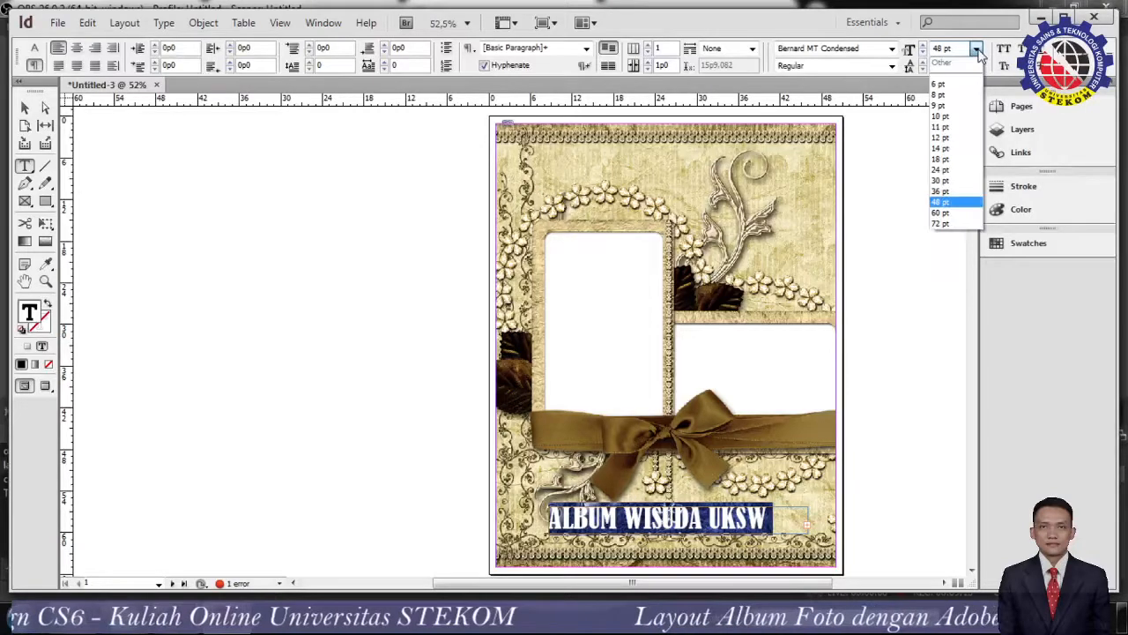
click(960, 171)
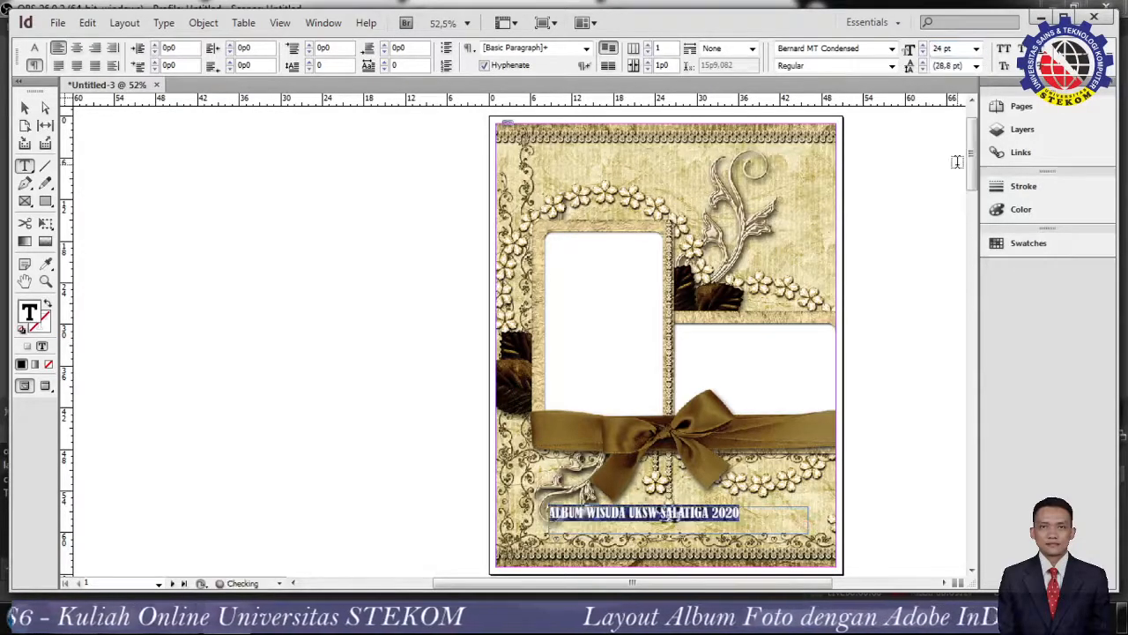
click(975, 48)
click(964, 182)
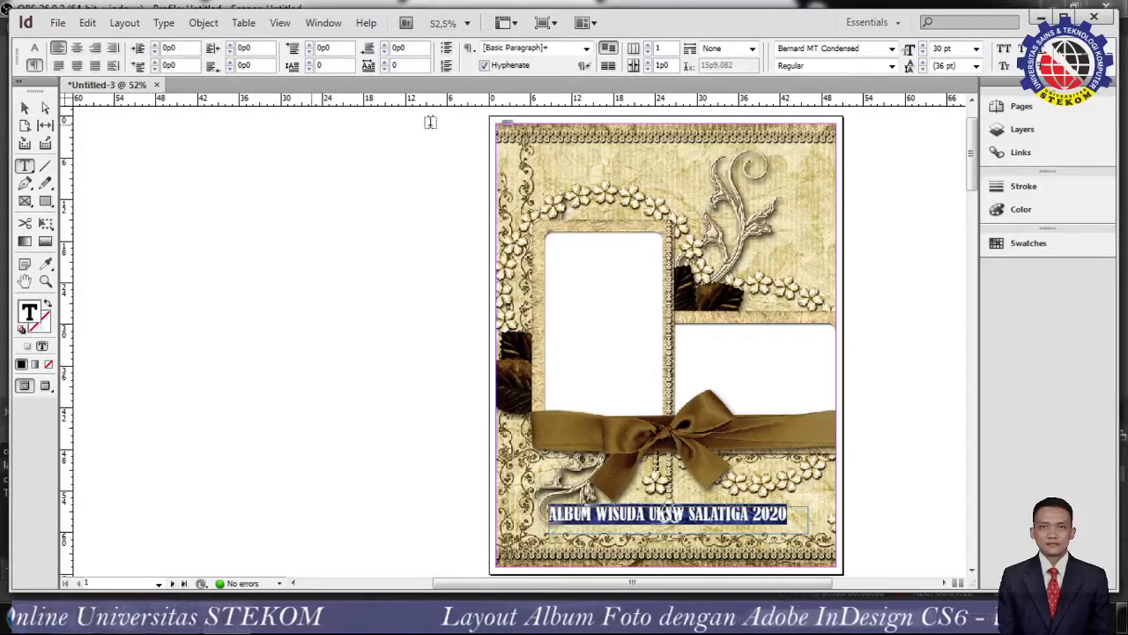
- Center the title text horizontally within its frame and deselect it
click(24, 107)
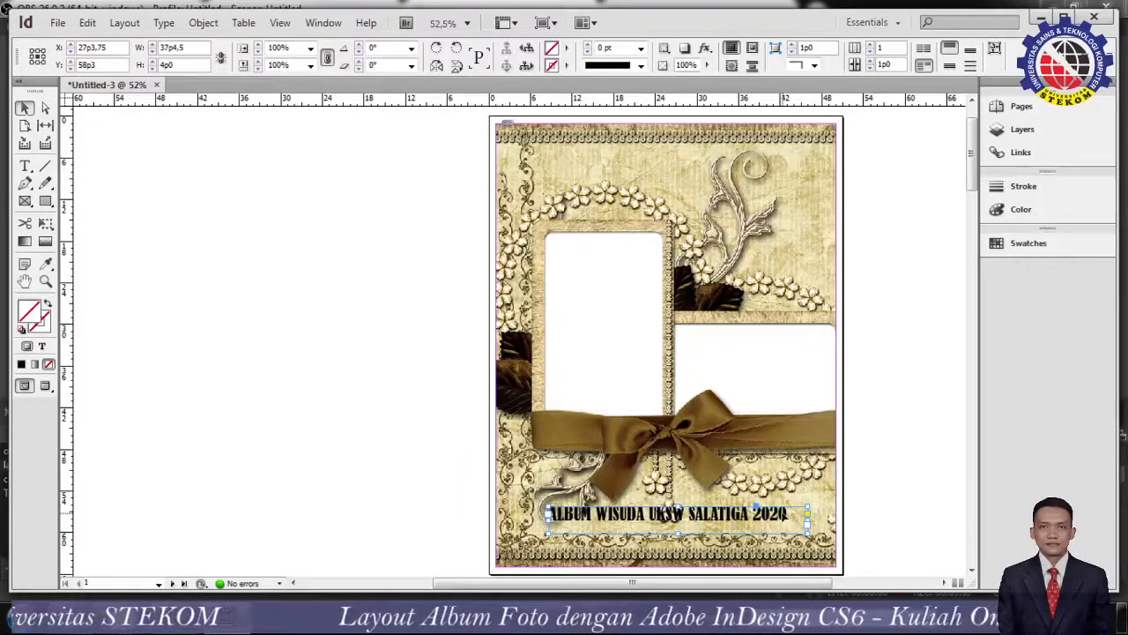
click(25, 166)
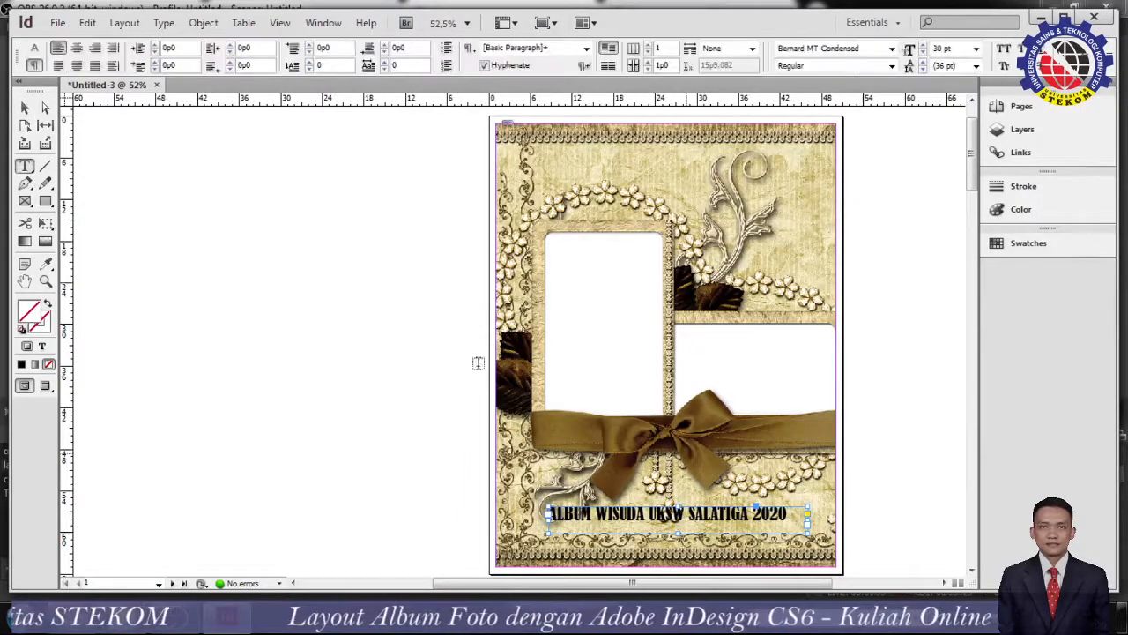
drag(792, 521, 474, 519)
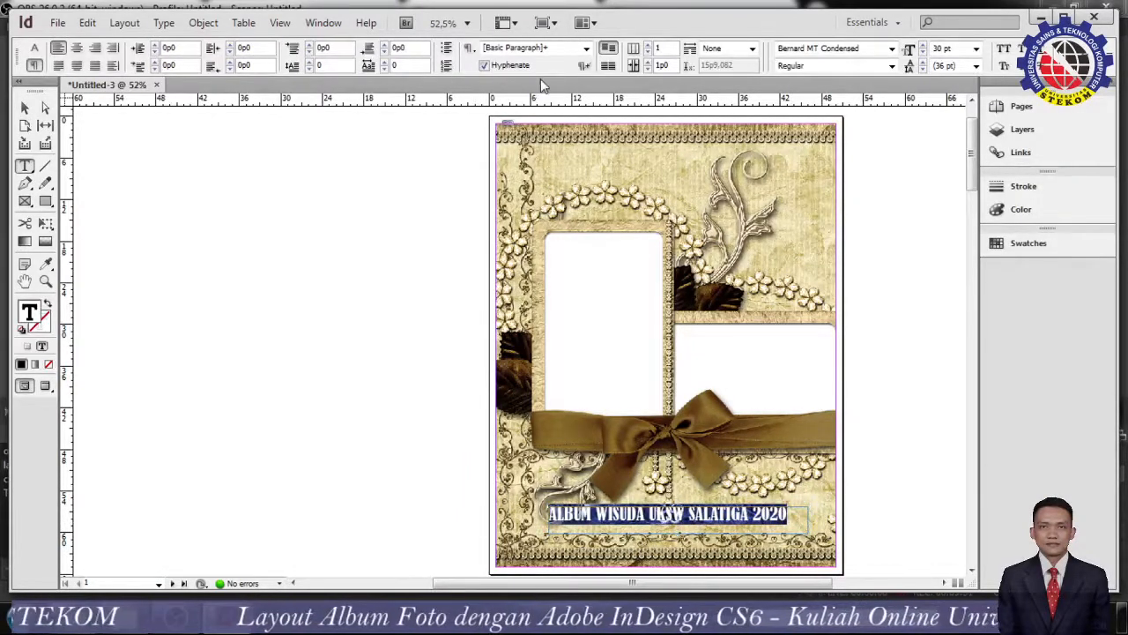
click(76, 47)
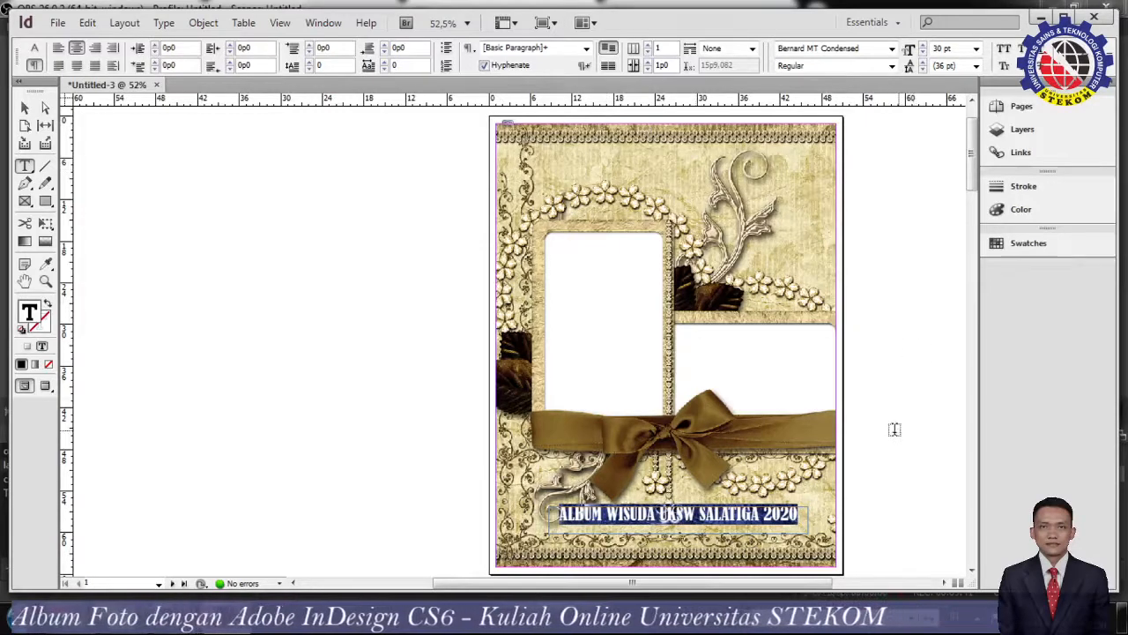
click(922, 433)
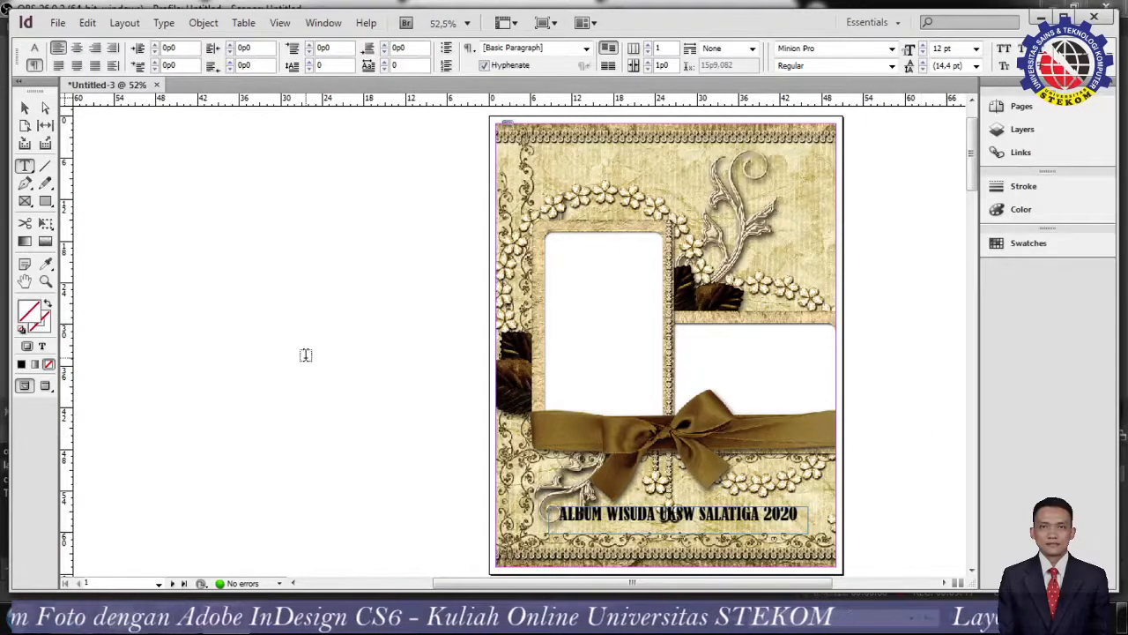
- Draw a rectangle about 16p9 wide and 26p7,5 high over the tall white opening and place the photo cetak2 in it
click(45, 201)
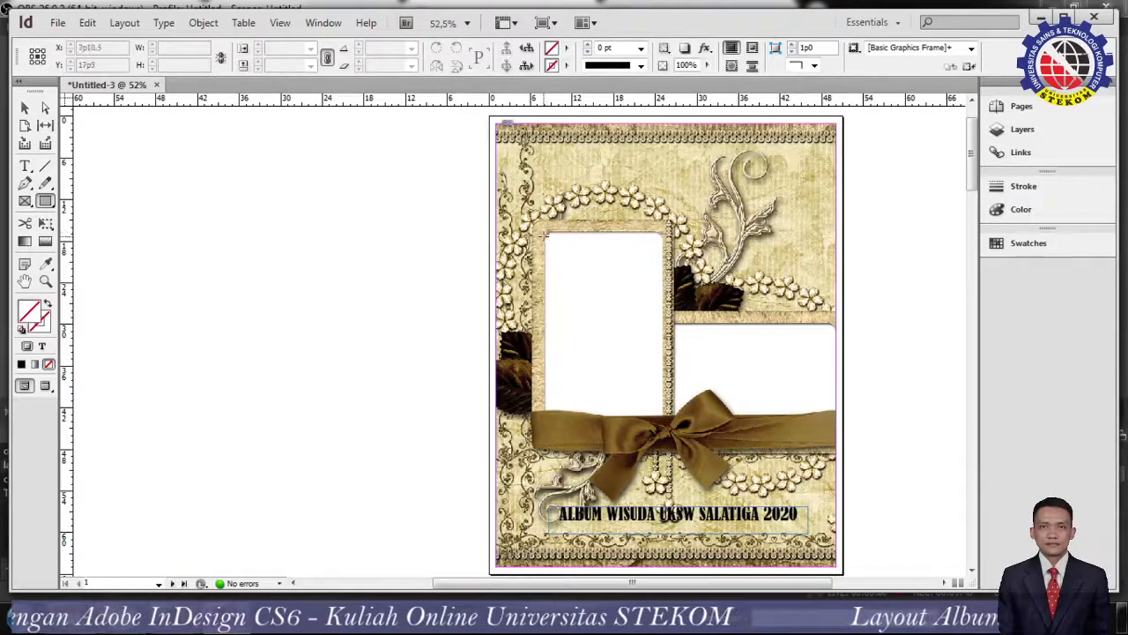
drag(546, 233, 661, 415)
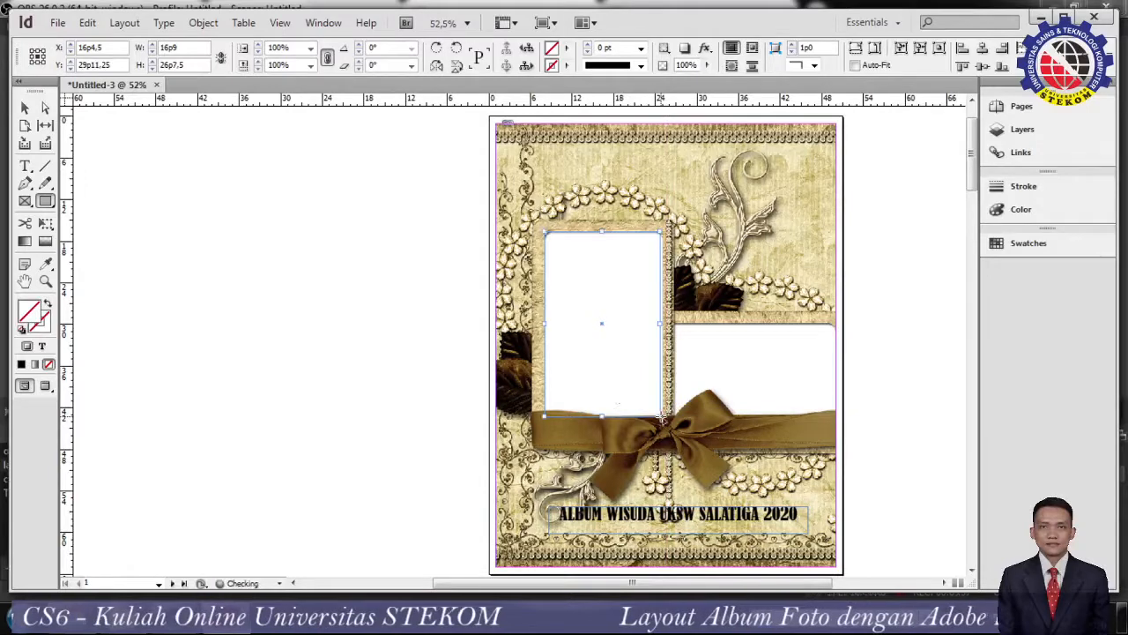
click(58, 22)
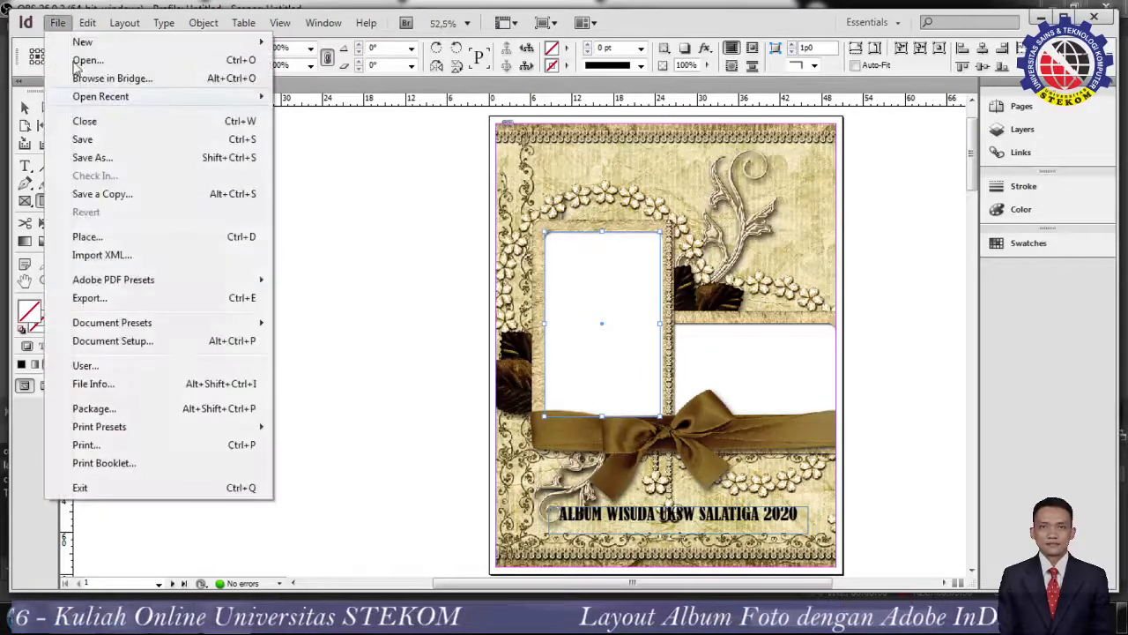
click(88, 237)
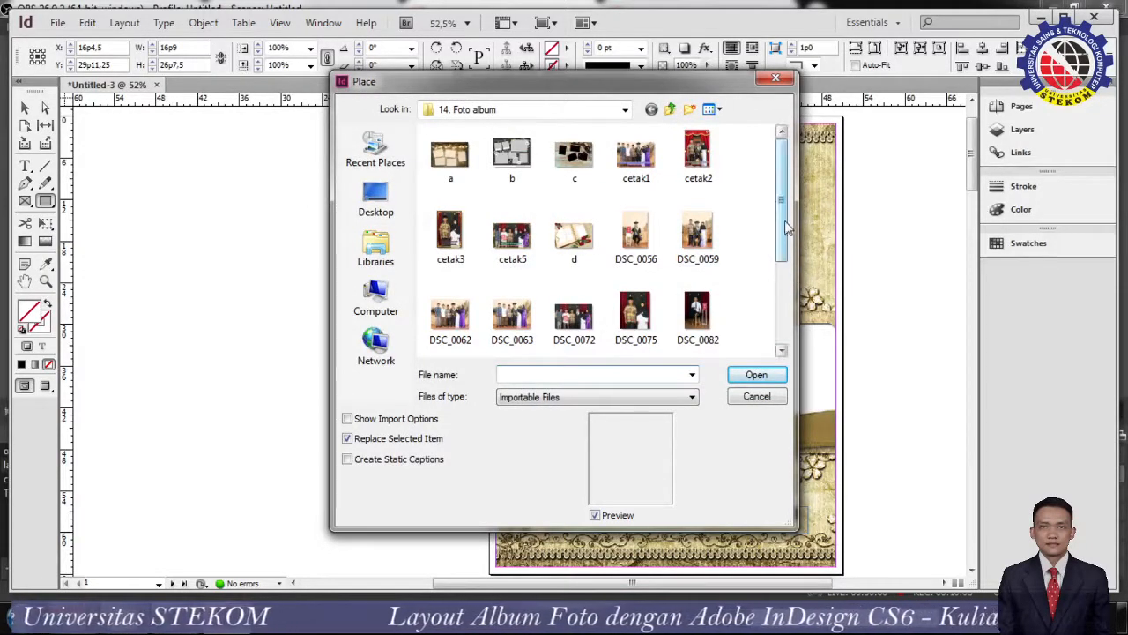
mouse_move(783, 227)
mouse_down()
mouse_move(790, 308)
mouse_move(798, 225)
mouse_up()
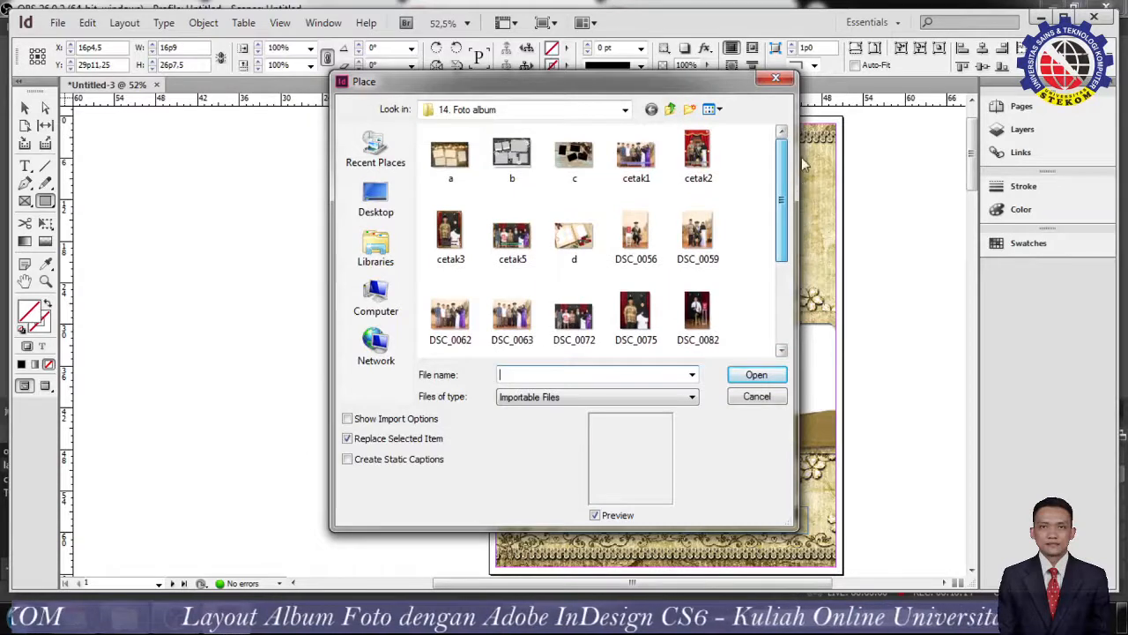
click(697, 159)
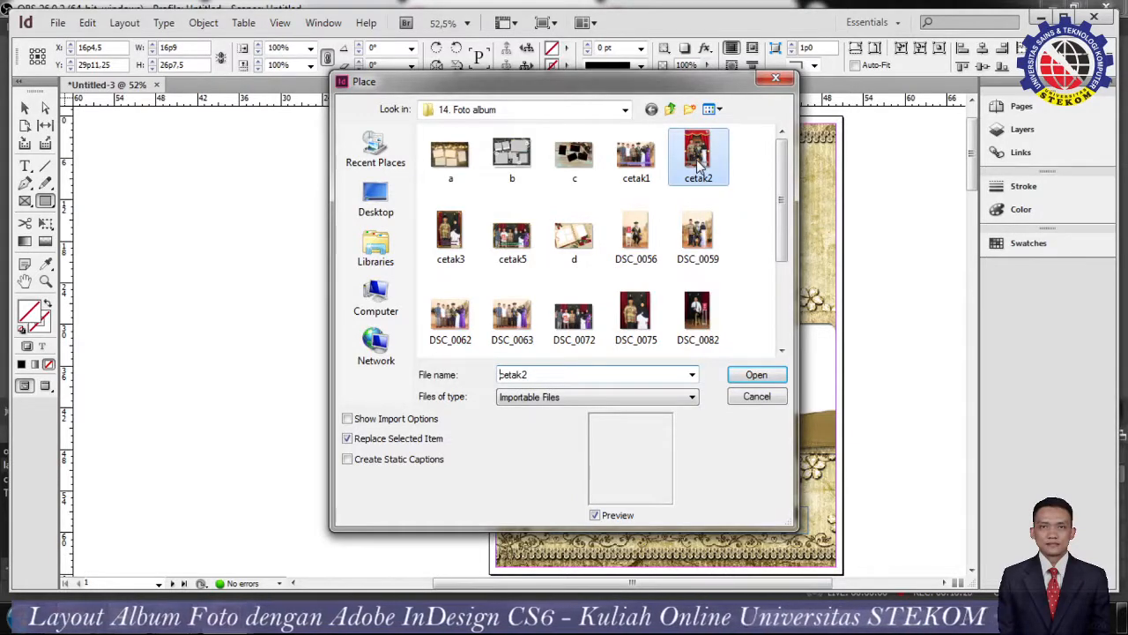
click(757, 375)
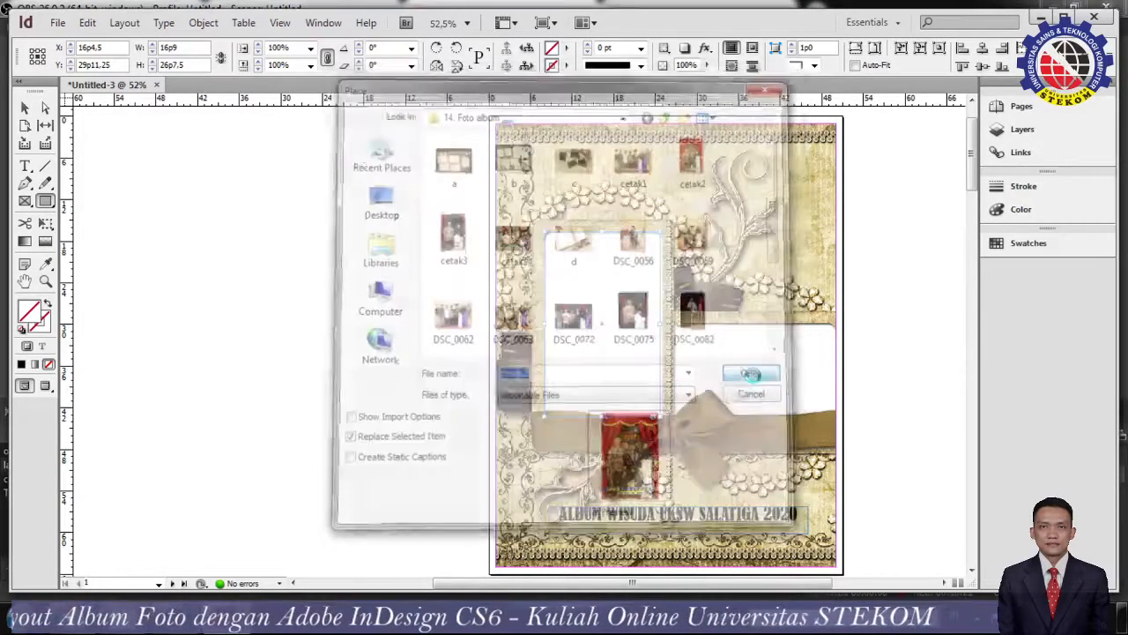
click(623, 356)
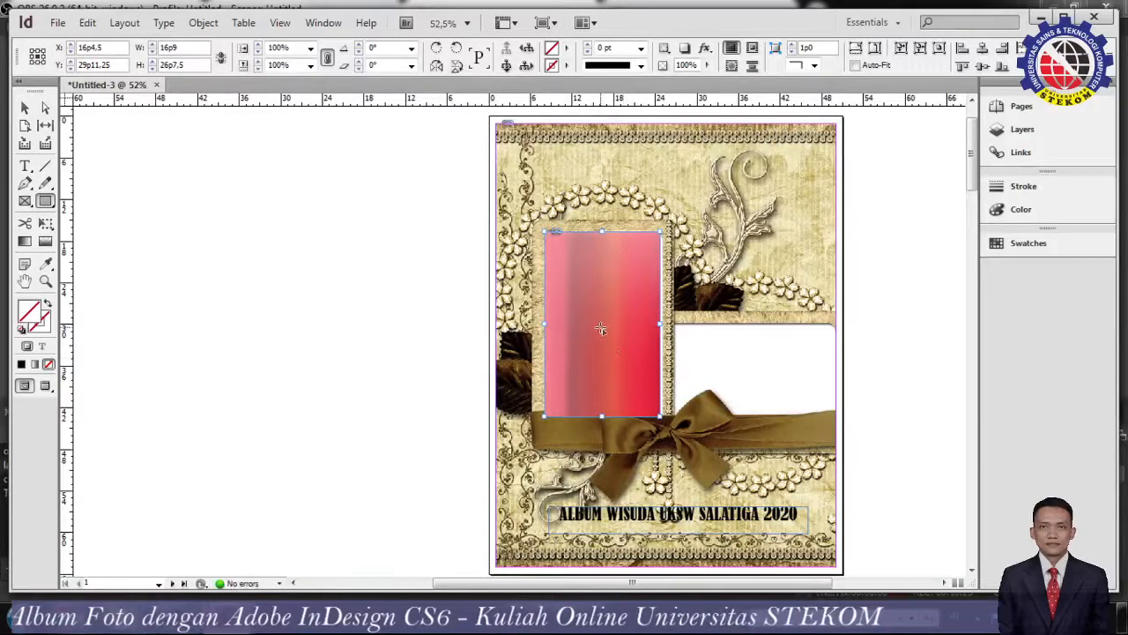
- Fit the photo in the tall opening with Fill Frame Proportionally and deselect it
right_click(602, 335)
mouse_move(758, 385)
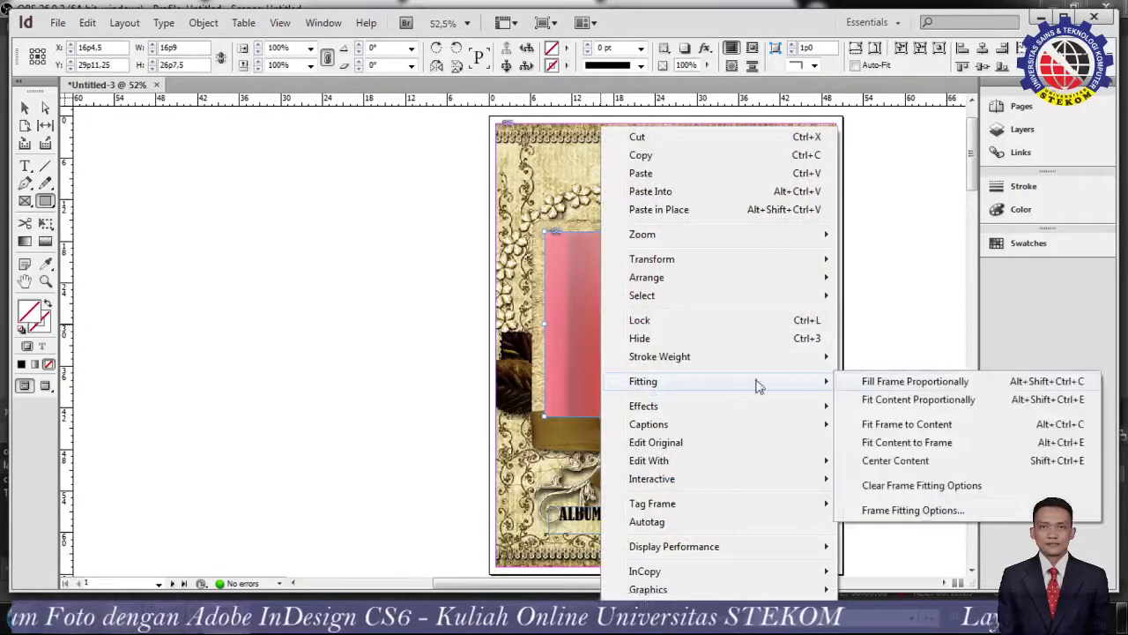
click(949, 384)
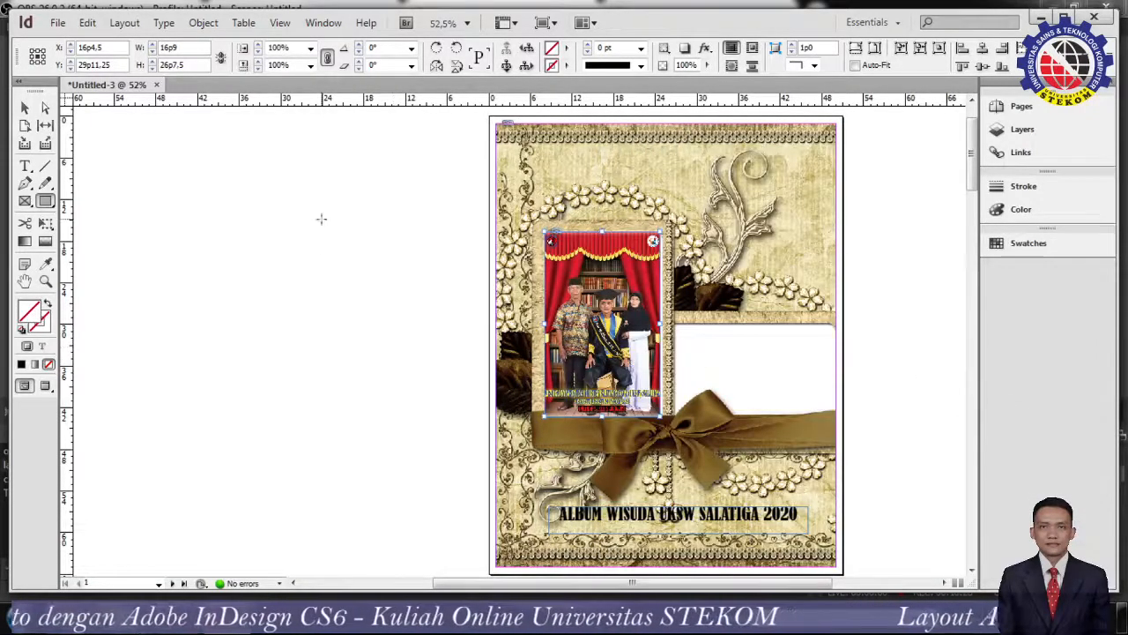
click(24, 107)
click(445, 289)
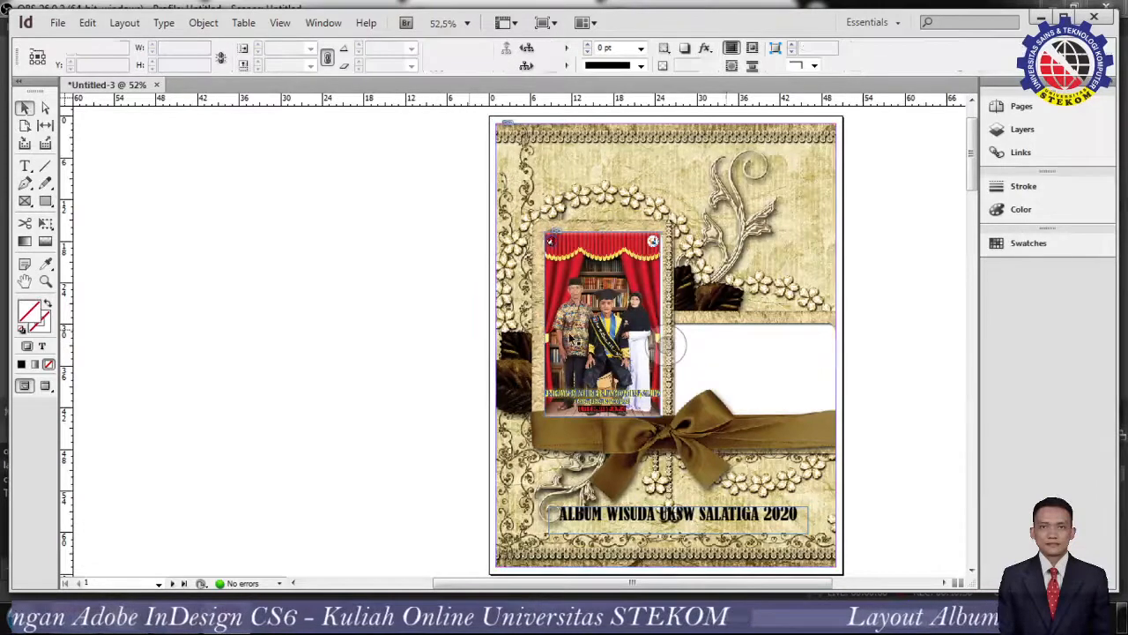
- Check the cover page in Preview screen mode and return to Normal mode
click(556, 23)
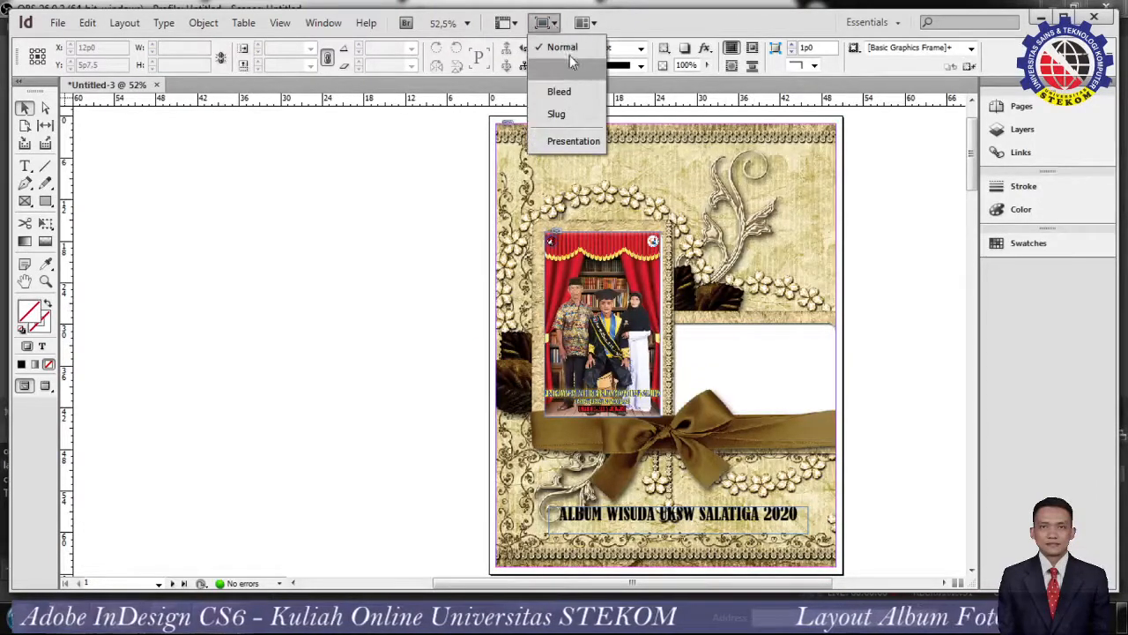
click(569, 62)
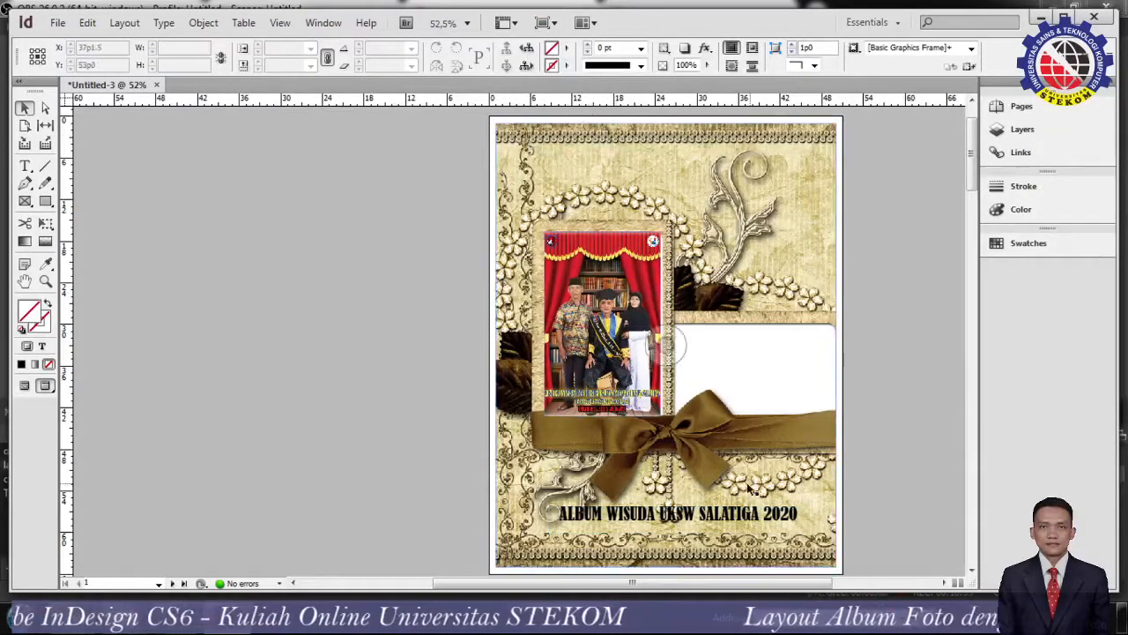
click(556, 25)
click(579, 64)
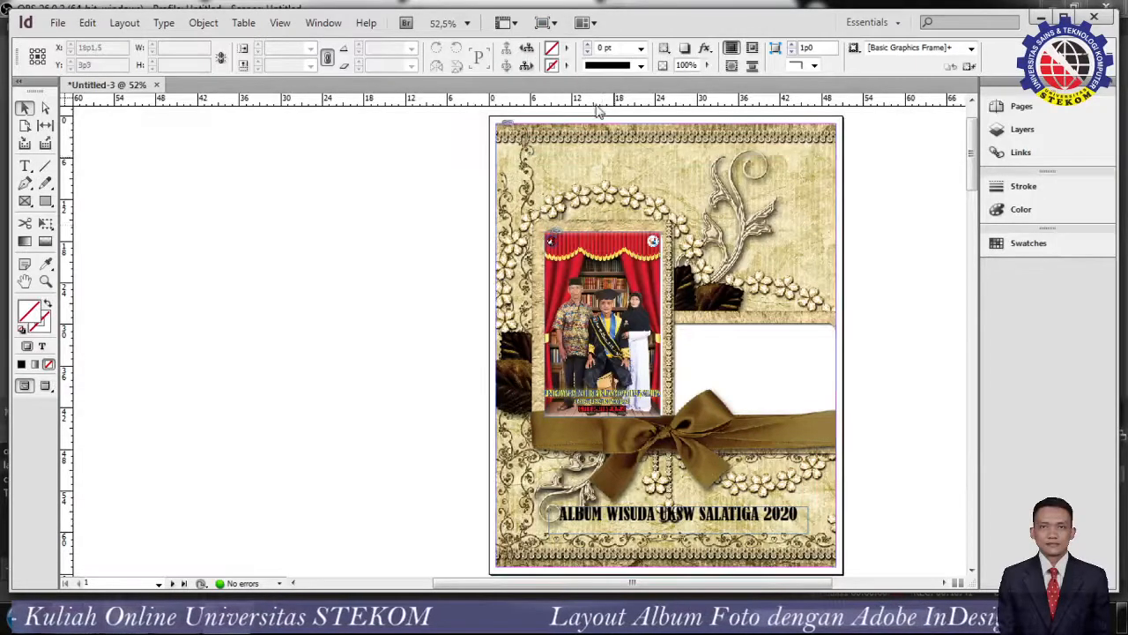
- Delete the photo in the tall opening and draw a new rectangle about 16p10,5 wide and 26p3 high over it
click(614, 286)
key(Delete)
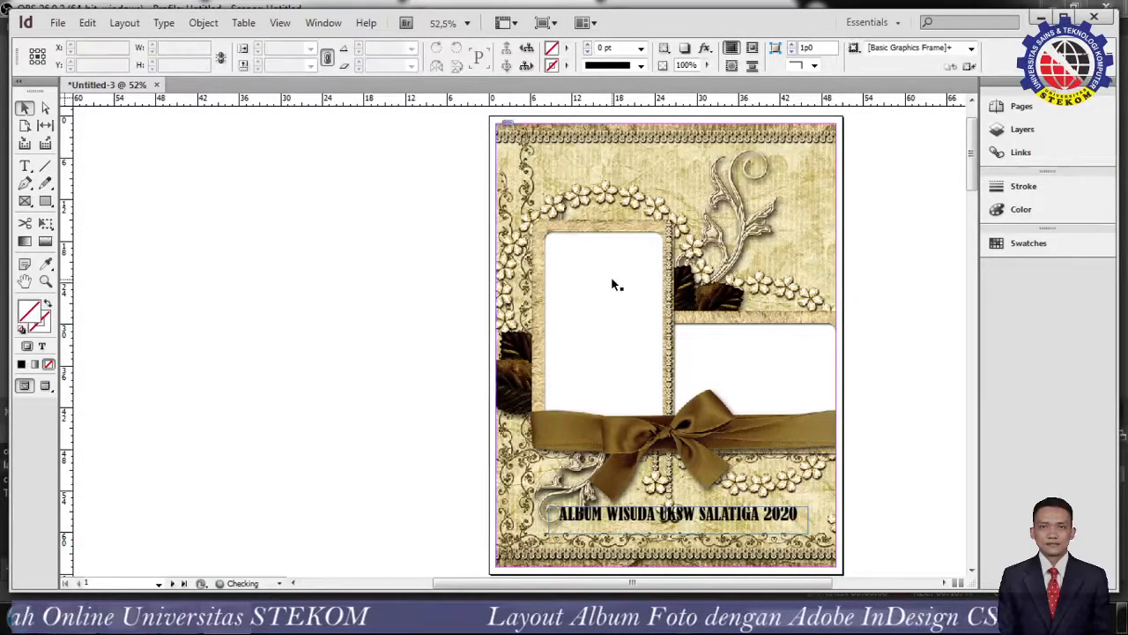
click(46, 202)
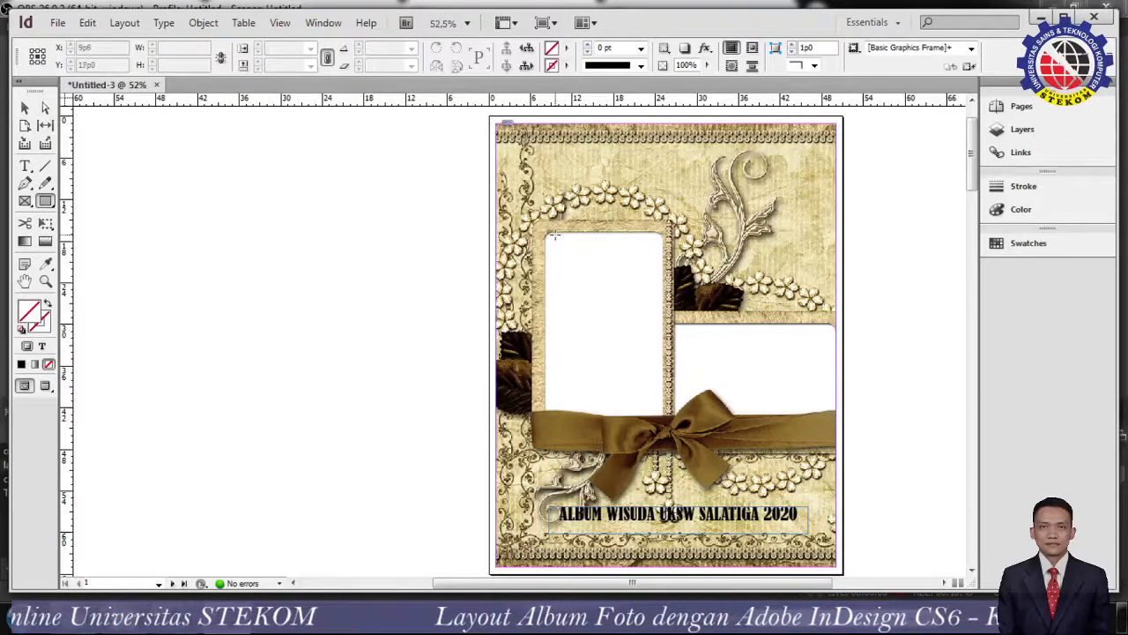
drag(545, 235, 663, 412)
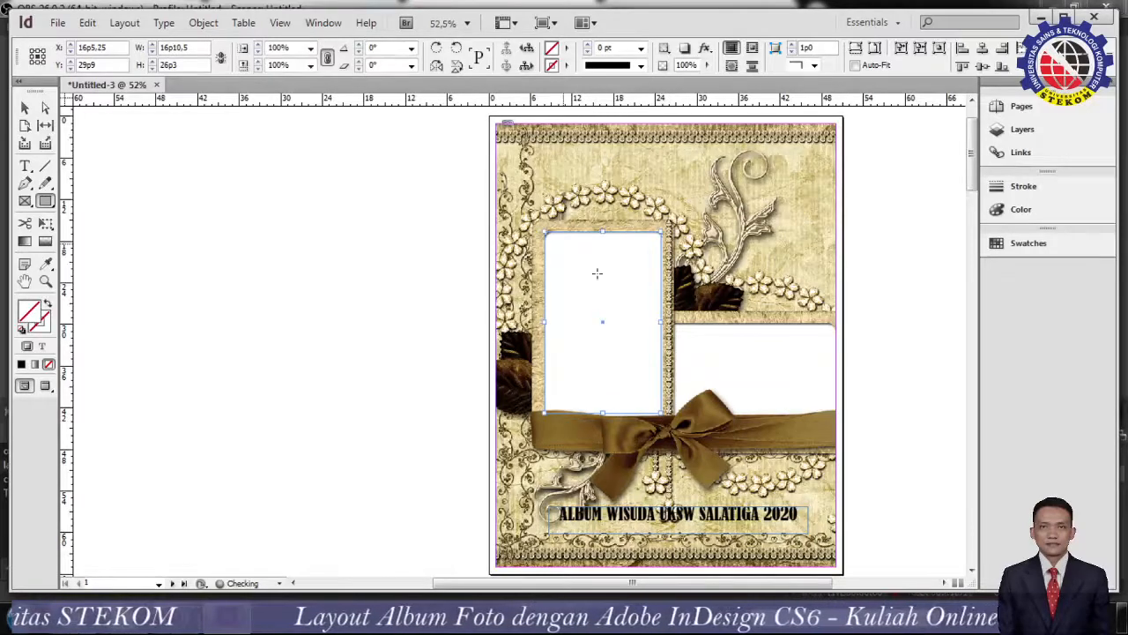
- Place the photo DSC_0086 from the 14. Foto album folder in the new tall rectangle
click(57, 22)
click(97, 236)
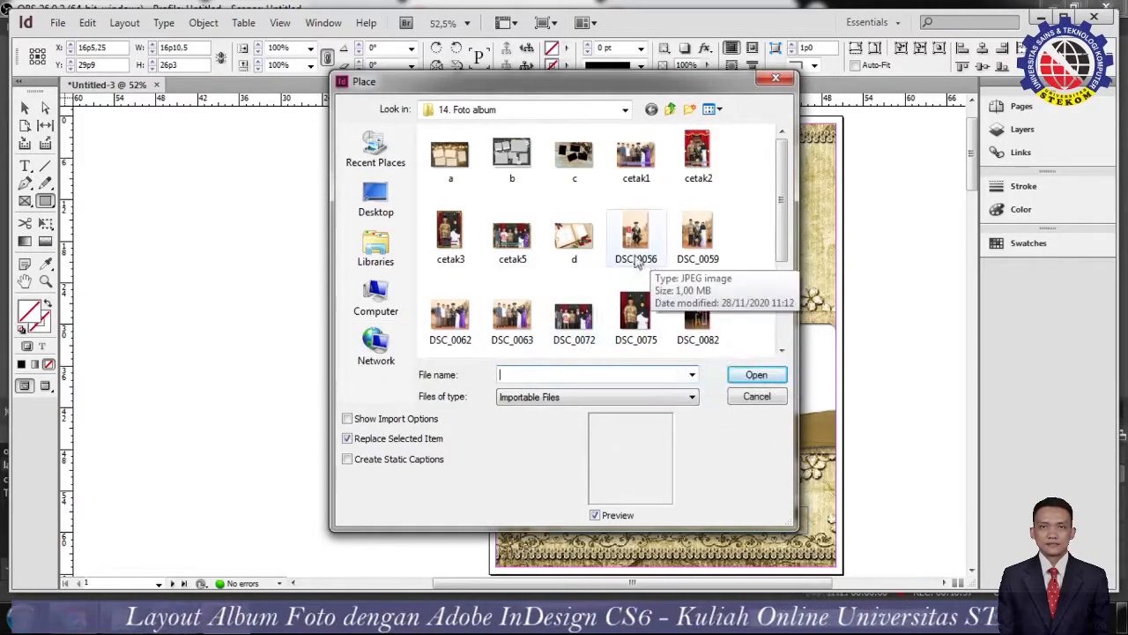
drag(781, 194, 797, 249)
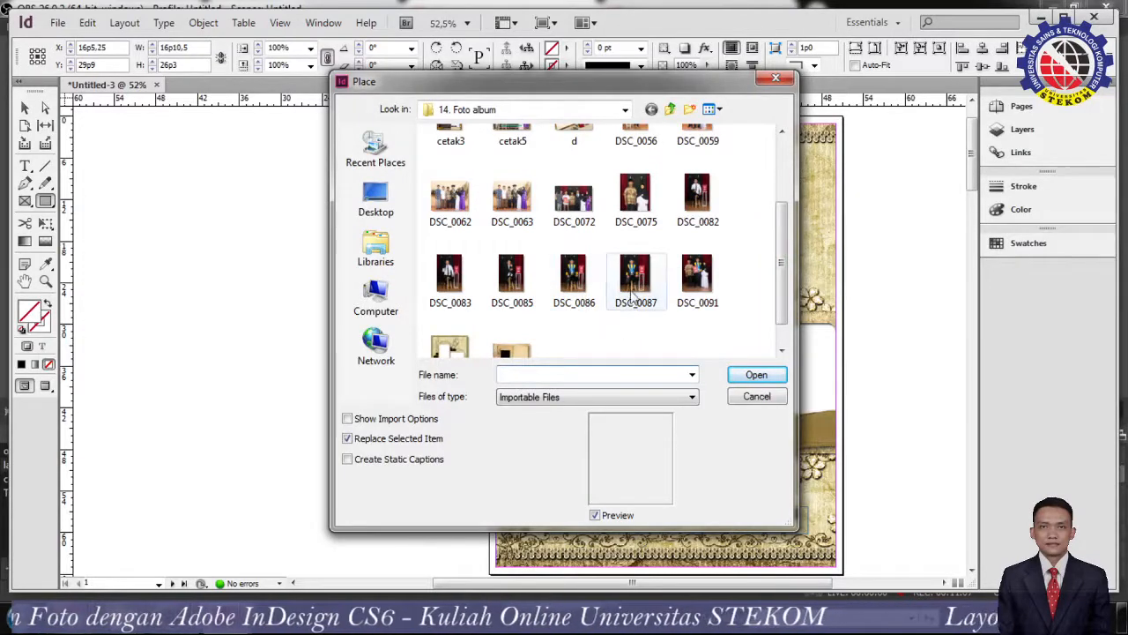
click(574, 280)
click(756, 375)
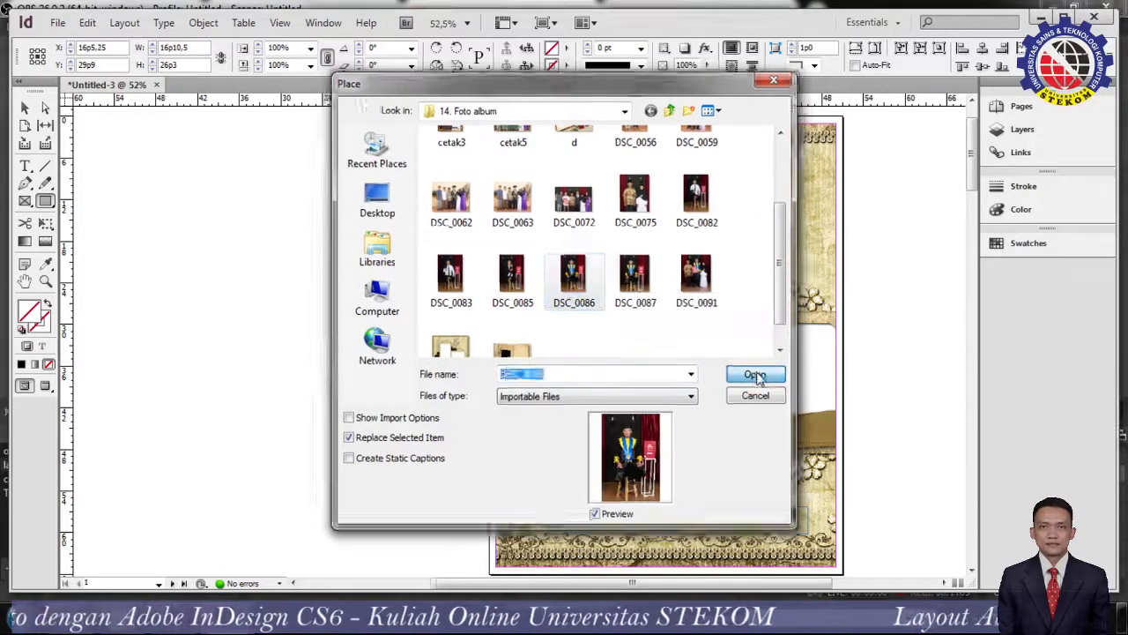
- Fit the graduate photo to the tall rectangle with Fill Frame Proportionally
right_click(614, 310)
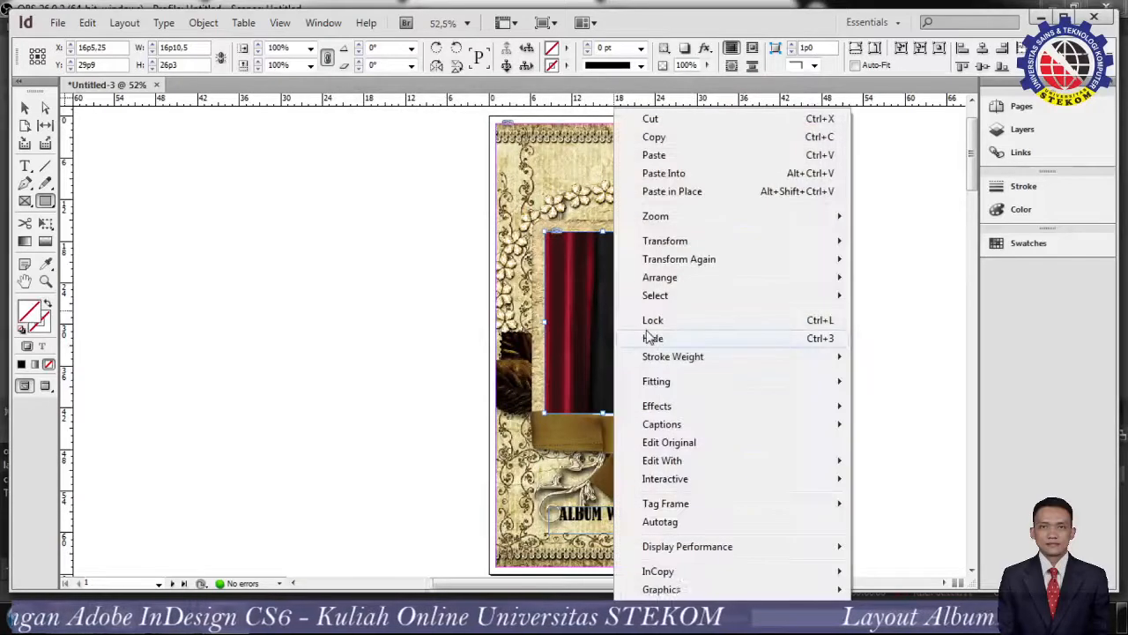
mouse_move(823, 385)
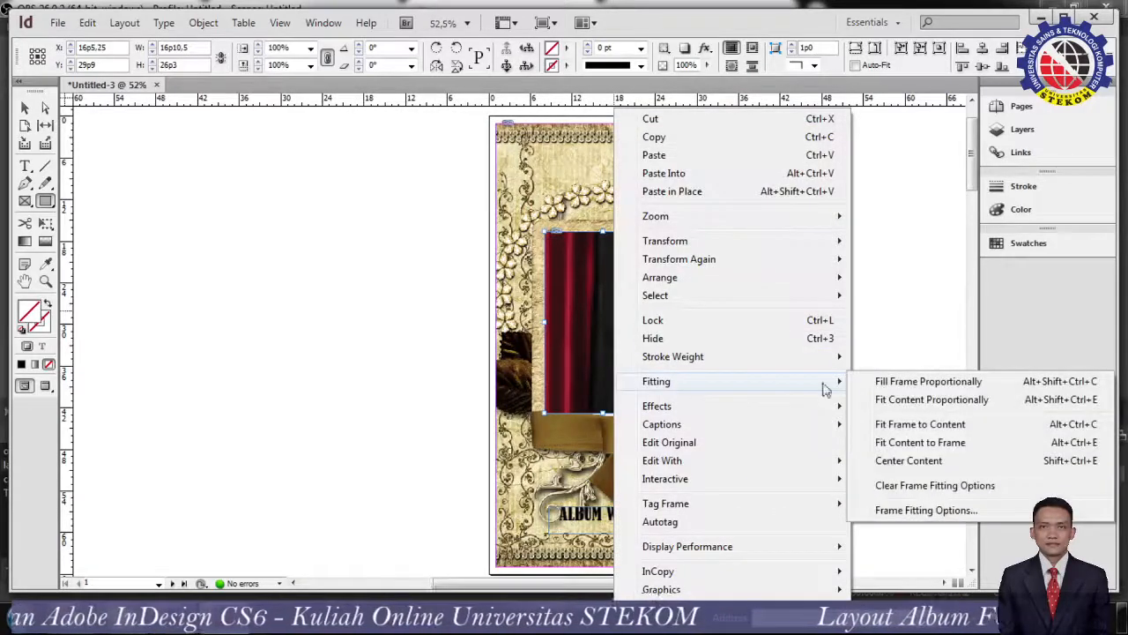
click(900, 384)
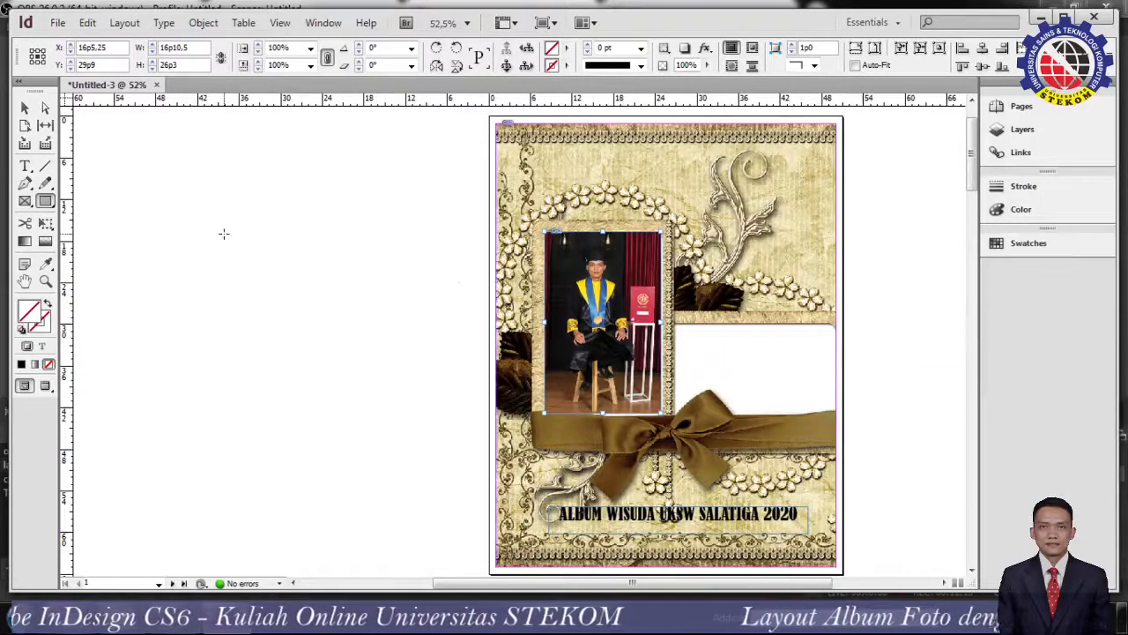
click(23, 106)
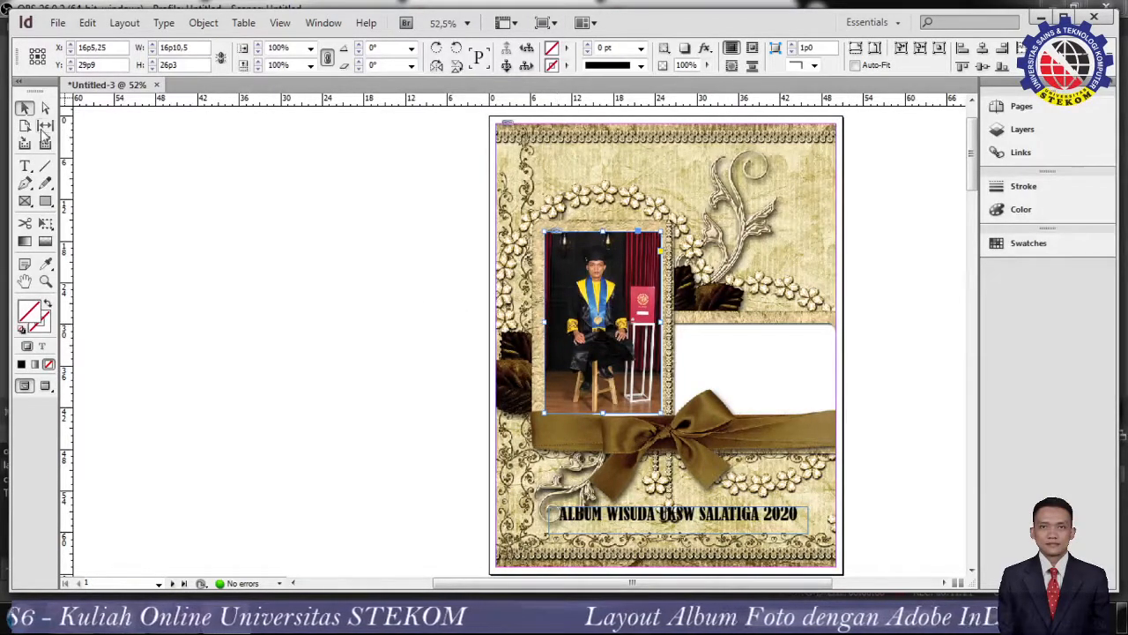
- Draw a rectangle about 23p3 wide and 14p1,5 high over the wide white opening and place the photo DSC_0063 in it
click(46, 201)
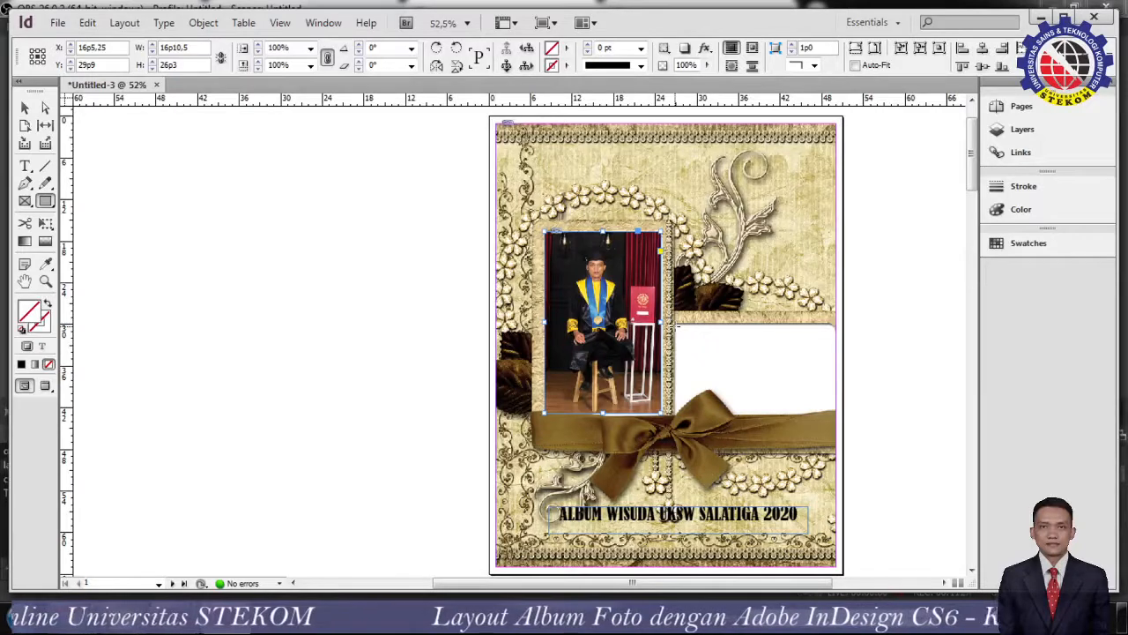
drag(677, 328, 837, 421)
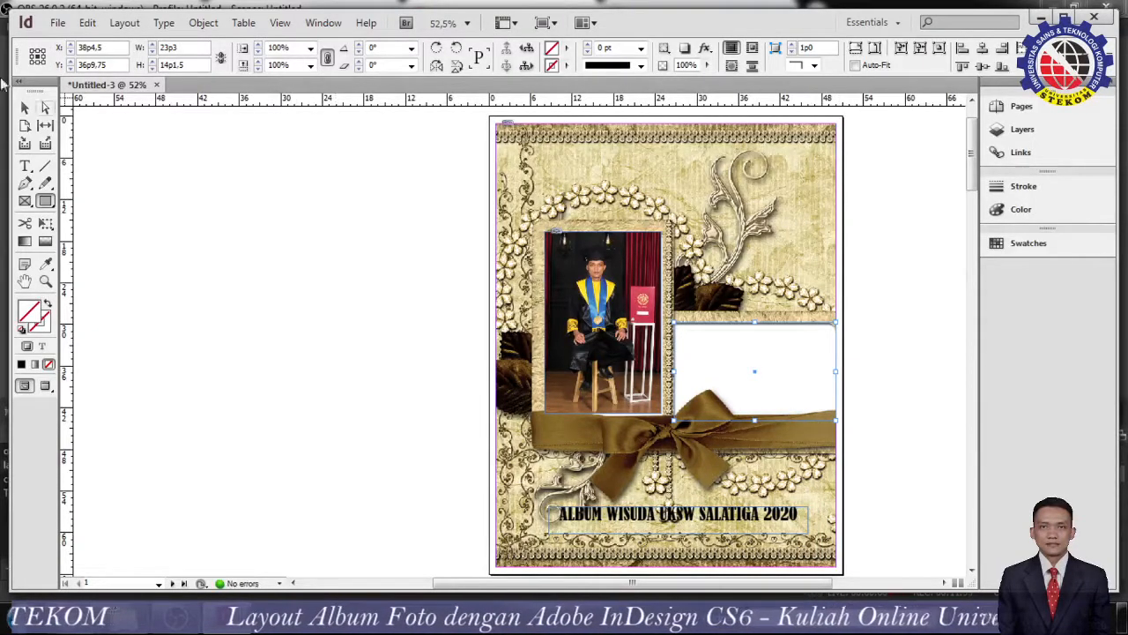
click(57, 23)
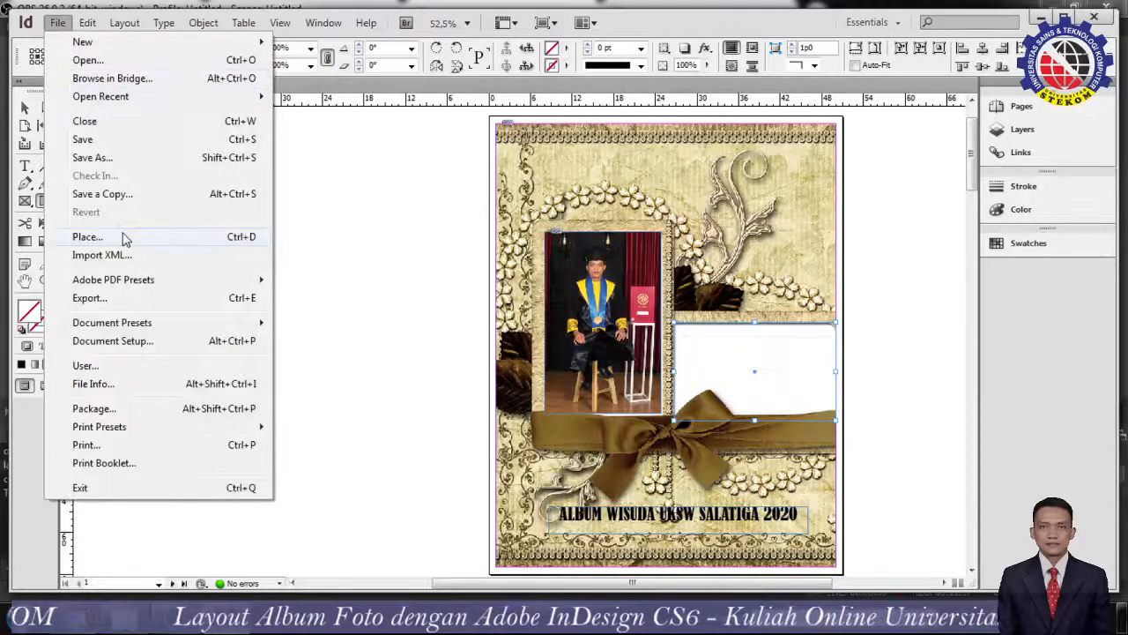
click(89, 237)
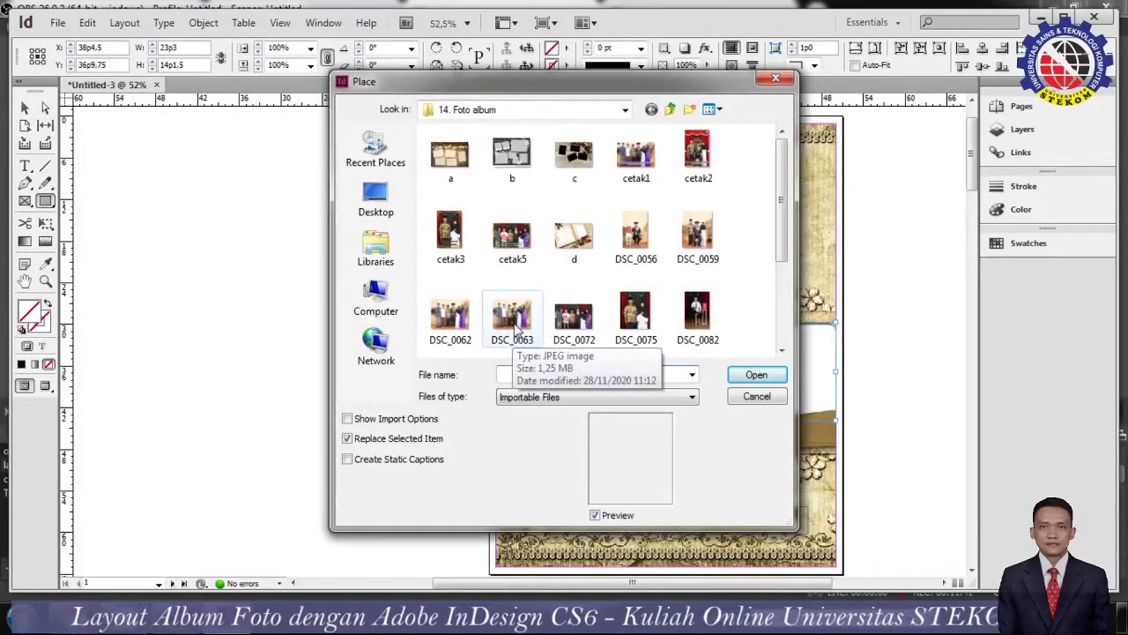
click(517, 328)
click(756, 374)
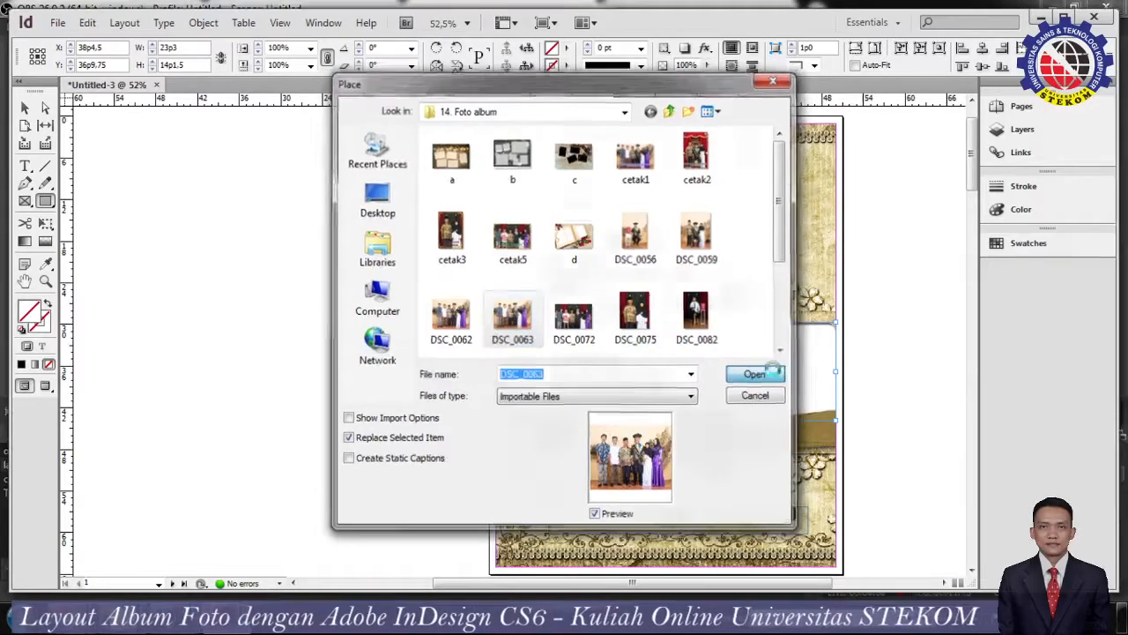
- Fit the group photo in the wide opening with Fill Frame Proportionally and deselect it
right_click(769, 376)
mouse_move(853, 389)
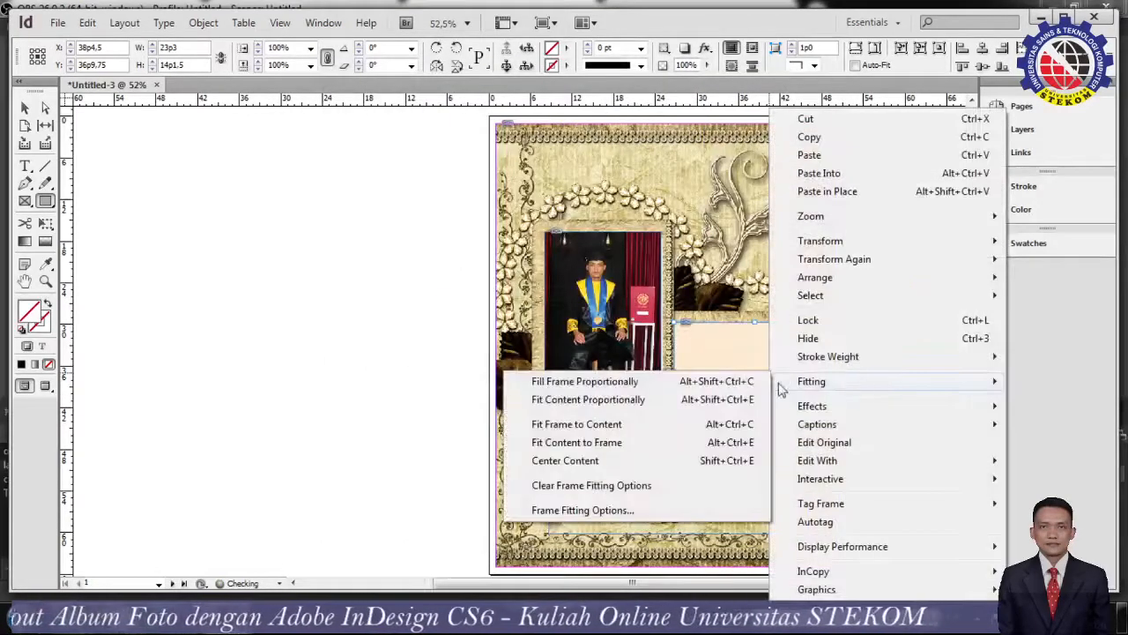
click(702, 382)
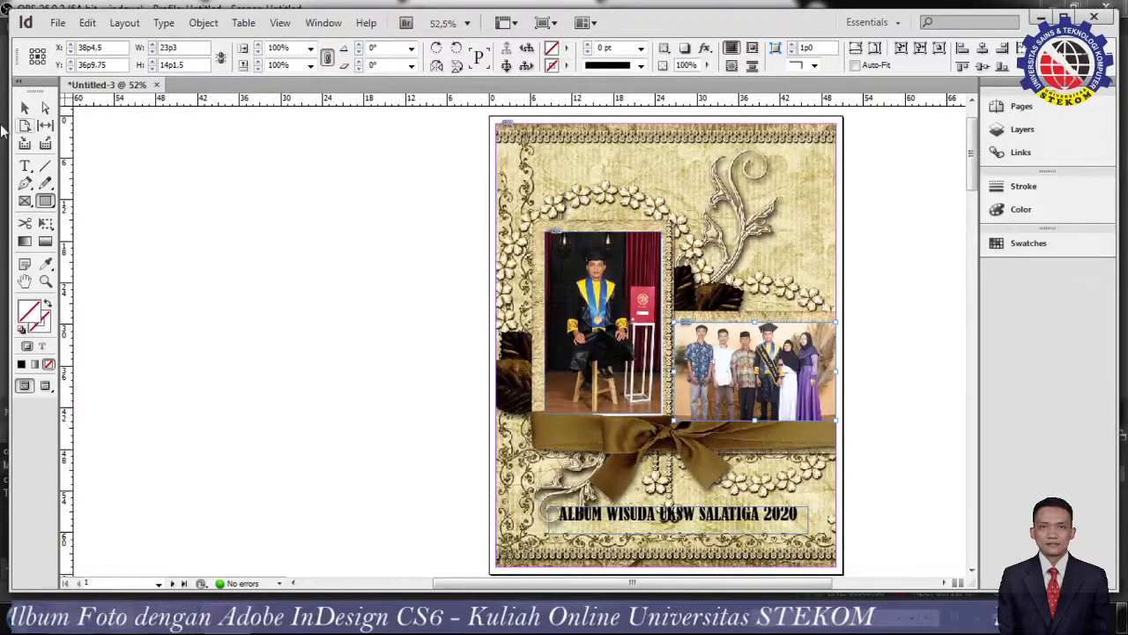
click(25, 106)
click(947, 308)
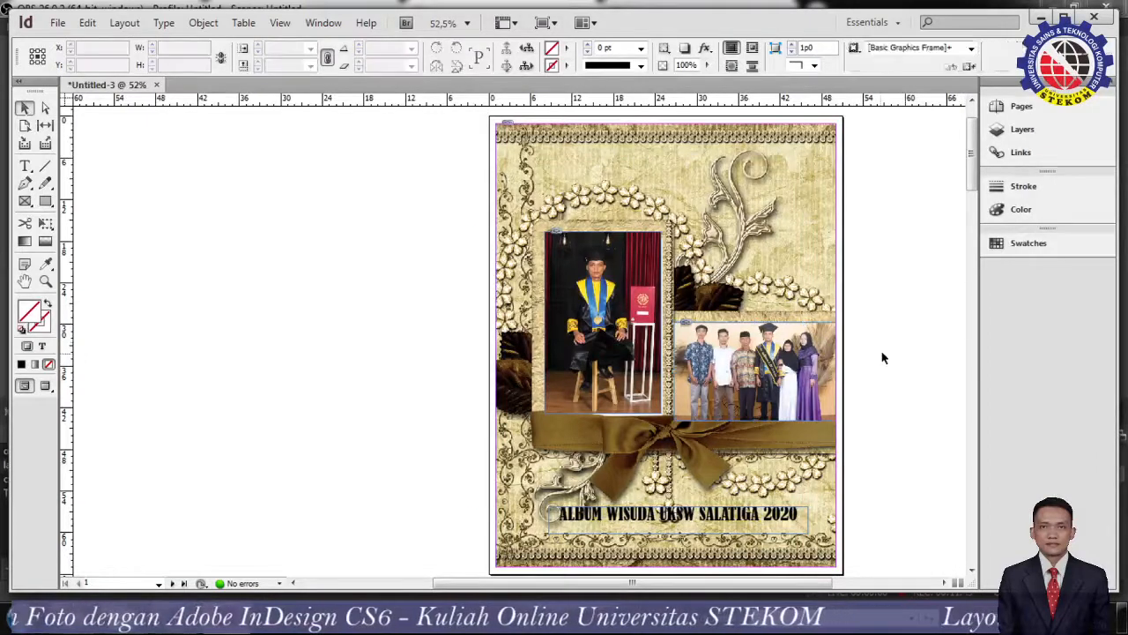
- Check the cover with both photos in Preview screen mode and return to Normal mode
click(546, 22)
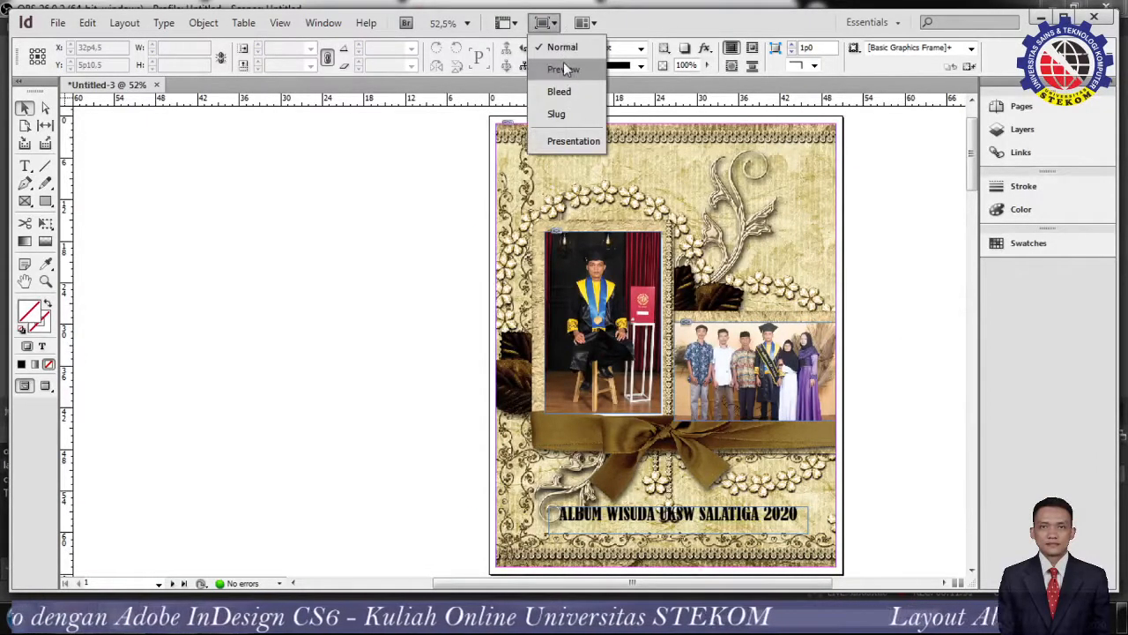
click(564, 69)
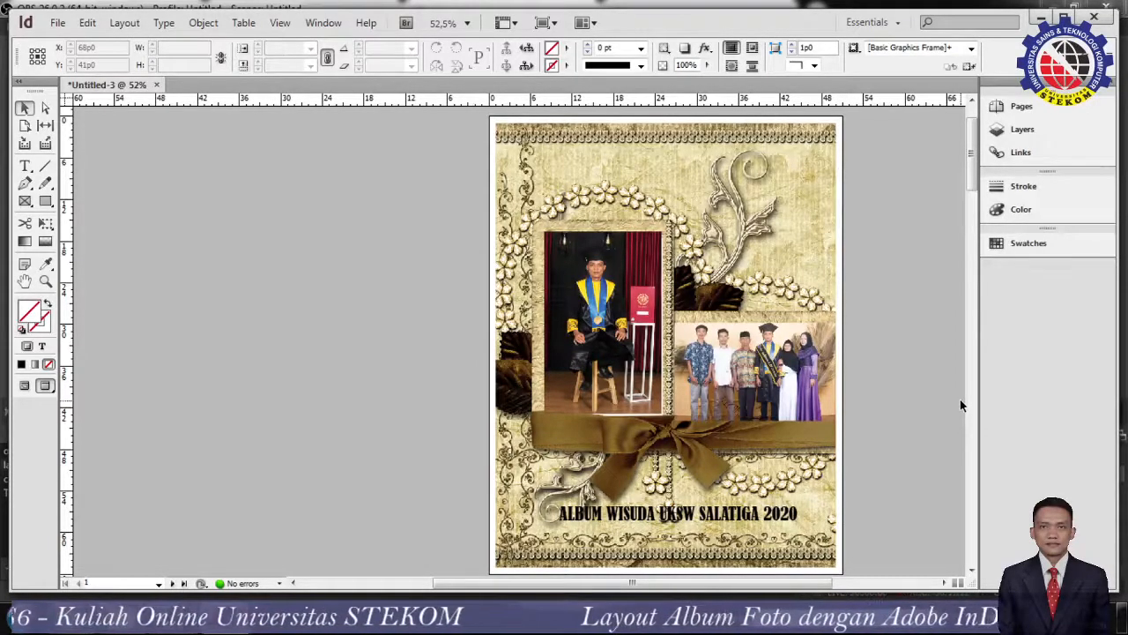
click(559, 24)
click(557, 45)
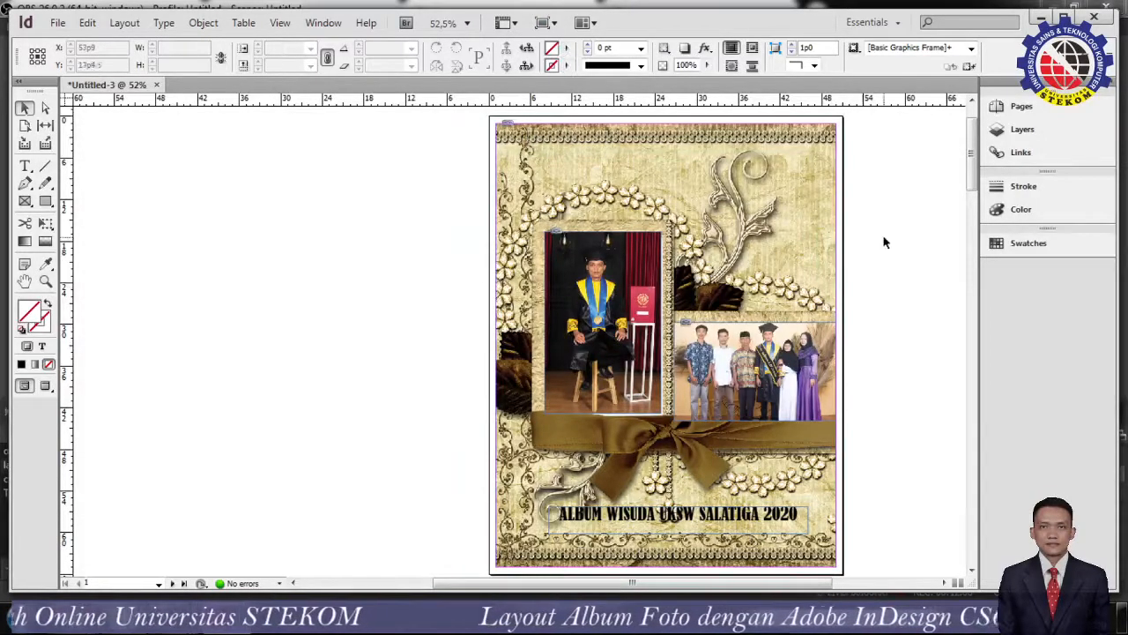
- Place image c from the 14. Foto album folder window at the upper-left margin corner of the second spread's left page
scroll(852, 329, down, 10)
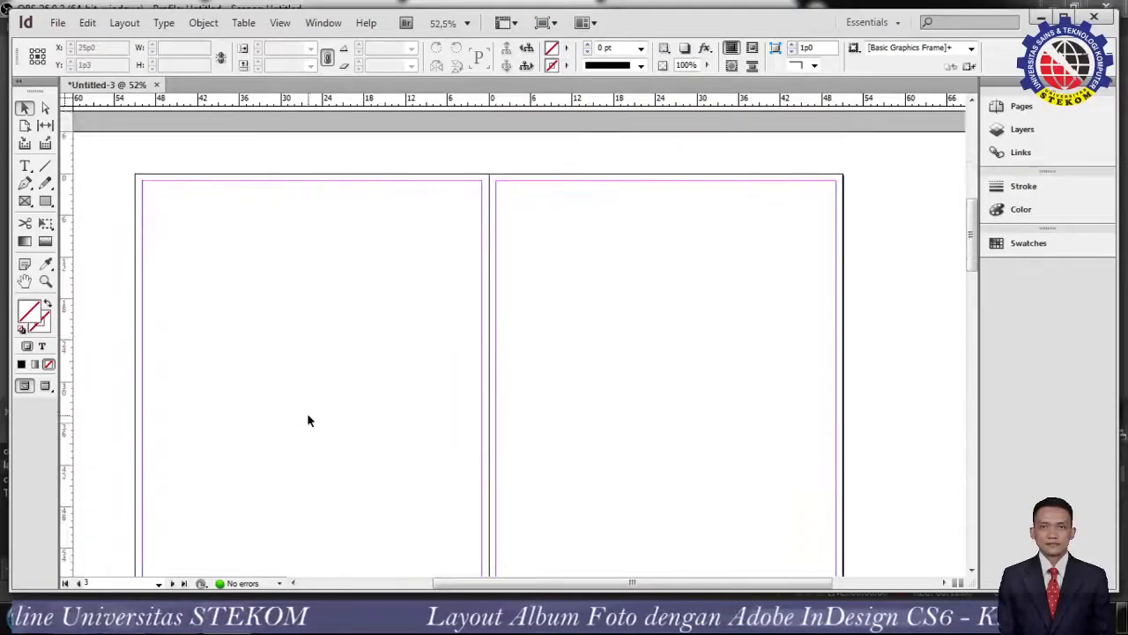
scroll(340, 322, down, 5)
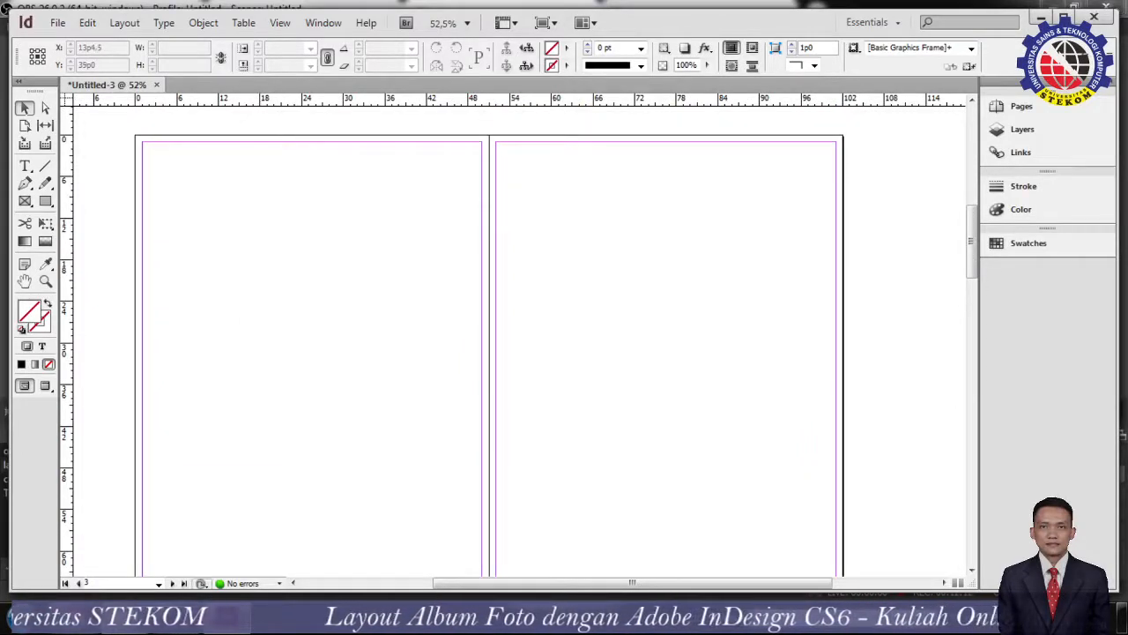
mouse_move(123, 624)
click(123, 551)
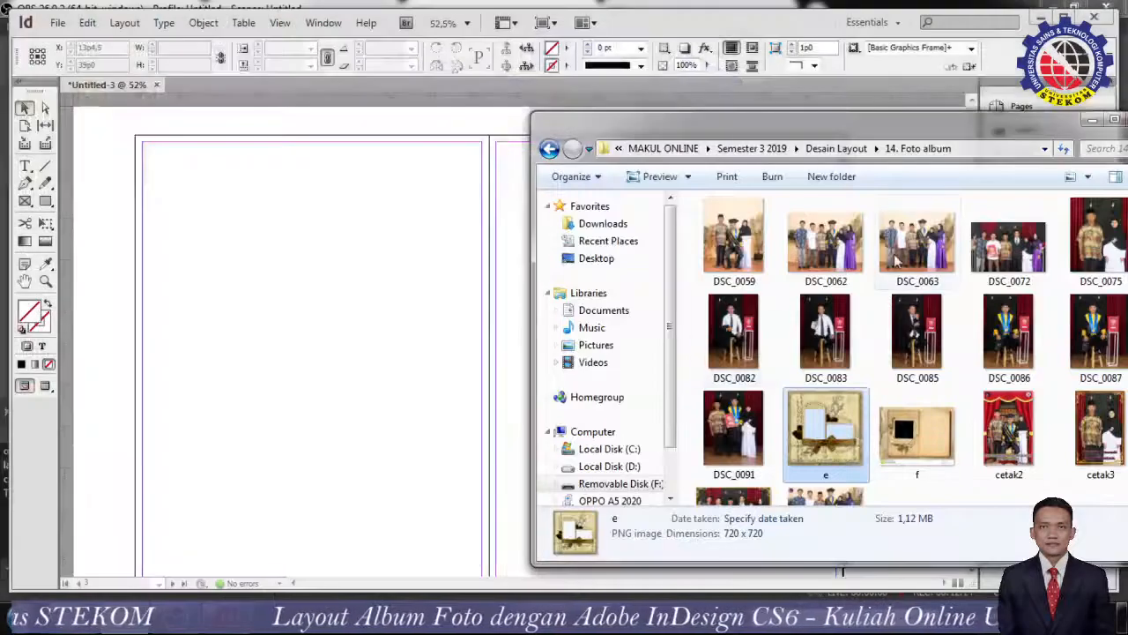
scroll(961, 379, down, 1)
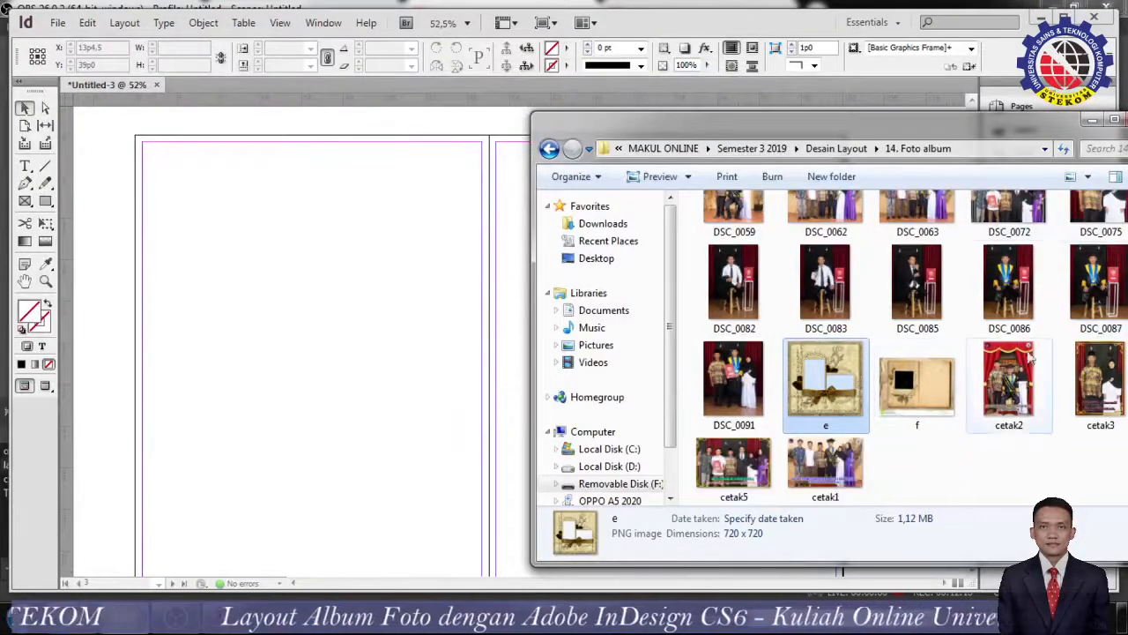
scroll(961, 378, up, 2)
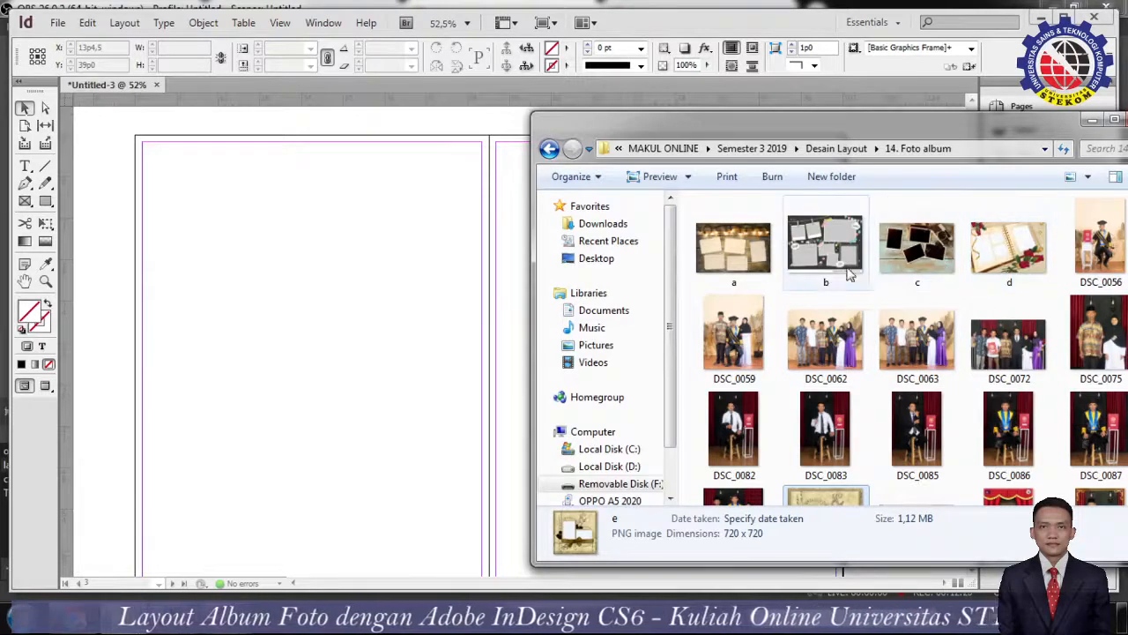
drag(914, 271, 148, 148)
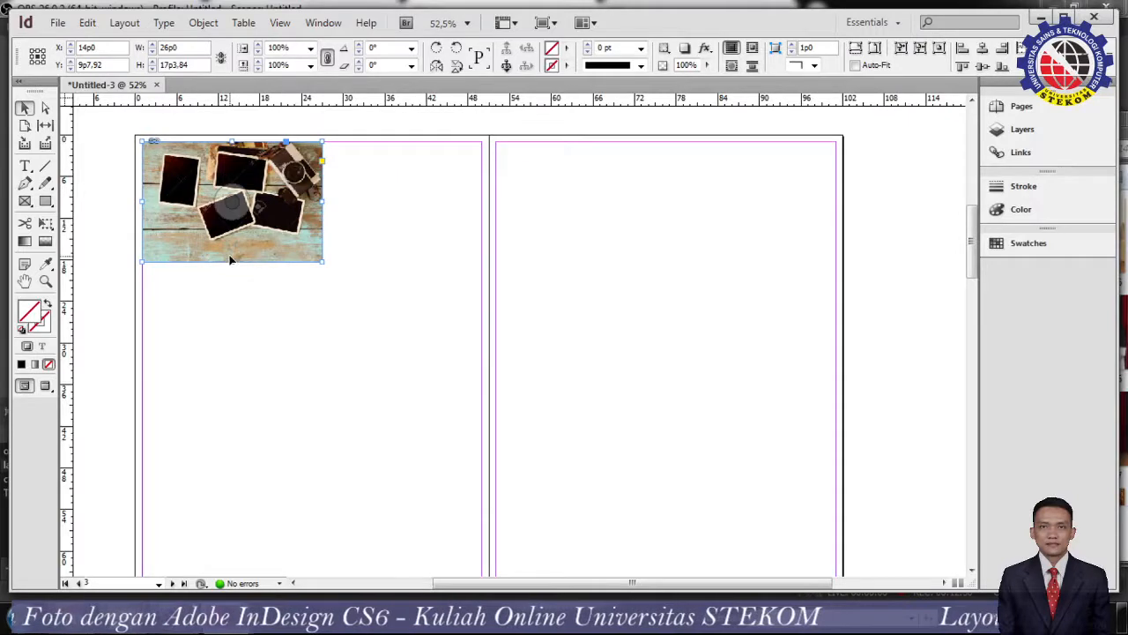
- Stretch the image frame on the left page to the page margins, 49p0 wide and 64p0 high
drag(231, 262, 256, 489)
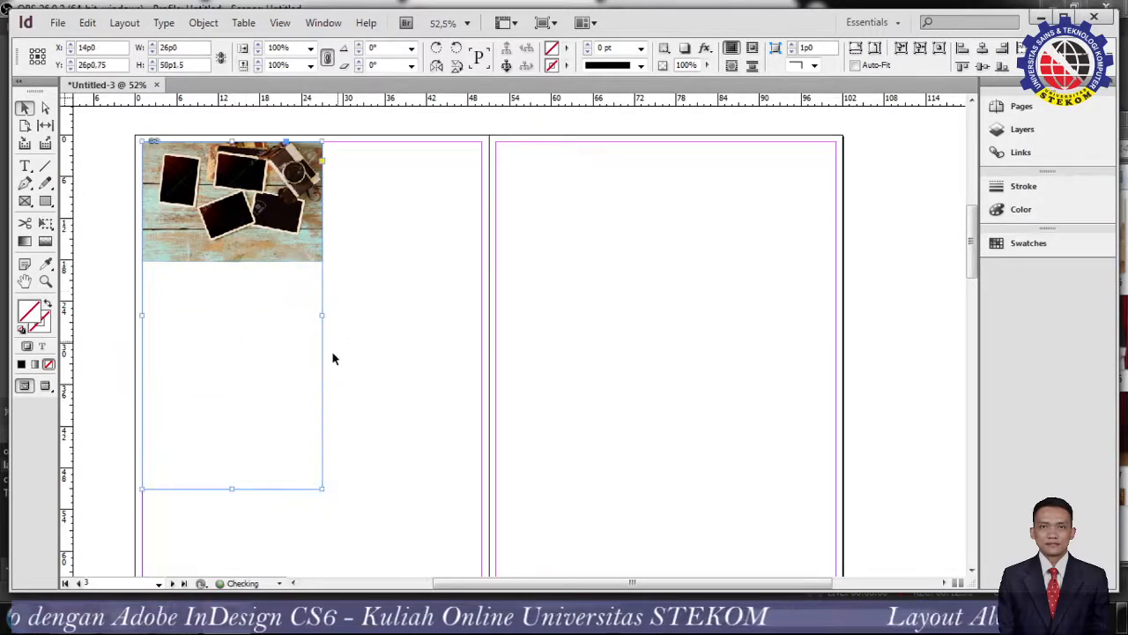
drag(324, 313, 481, 364)
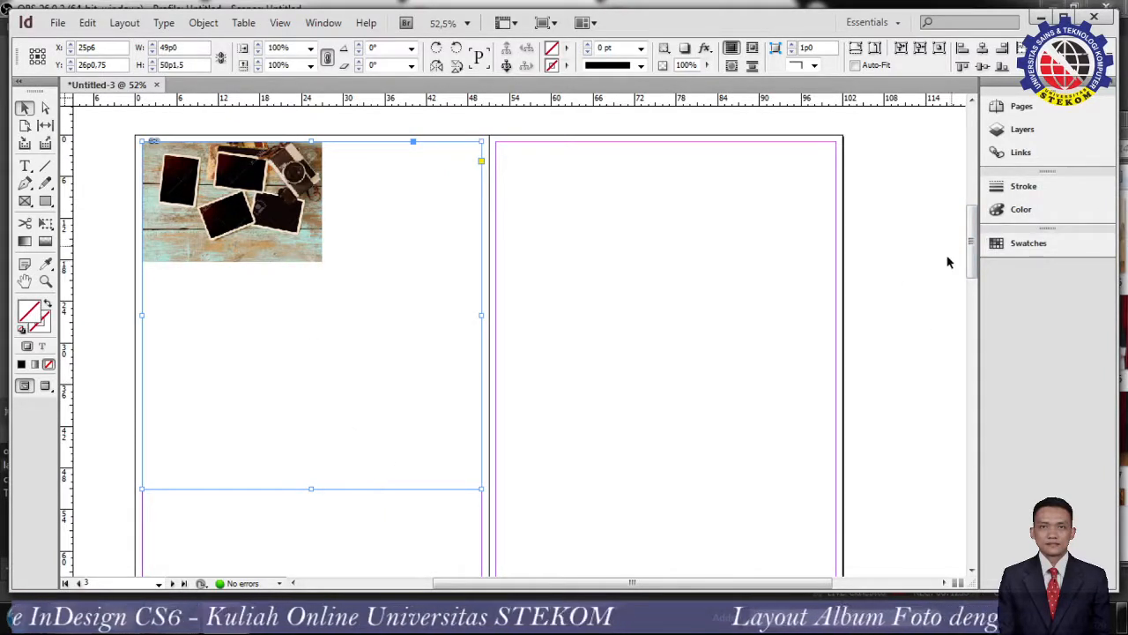
scroll(973, 247, down, 1)
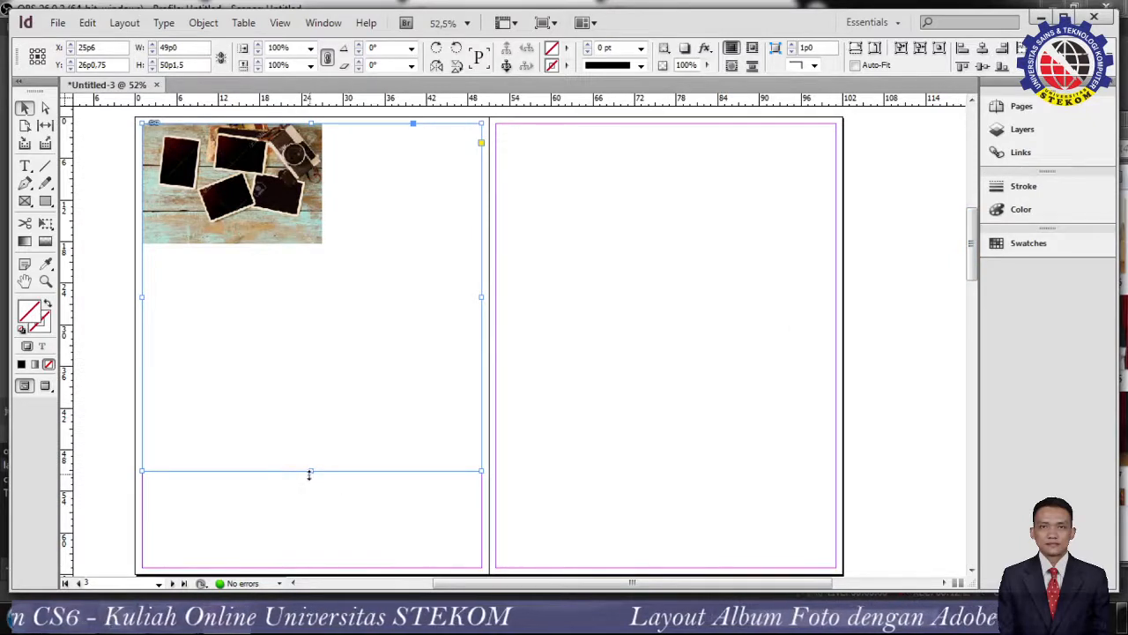
drag(310, 473, 313, 567)
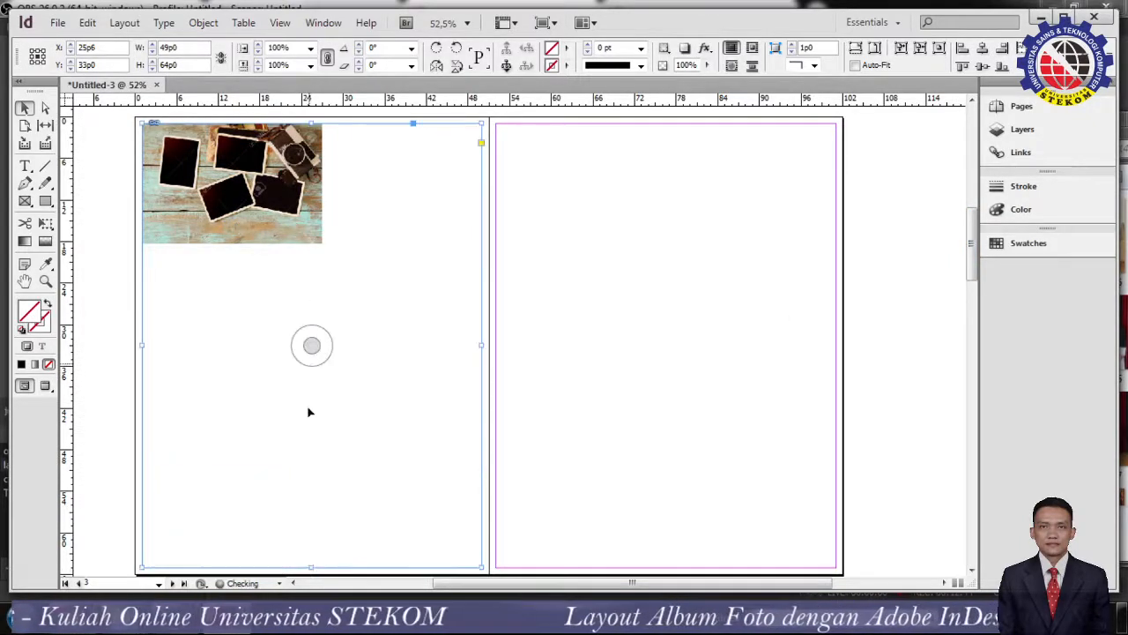
- Fit the background image to its frame on the left page with Fill Frame Proportionally
right_click(218, 227)
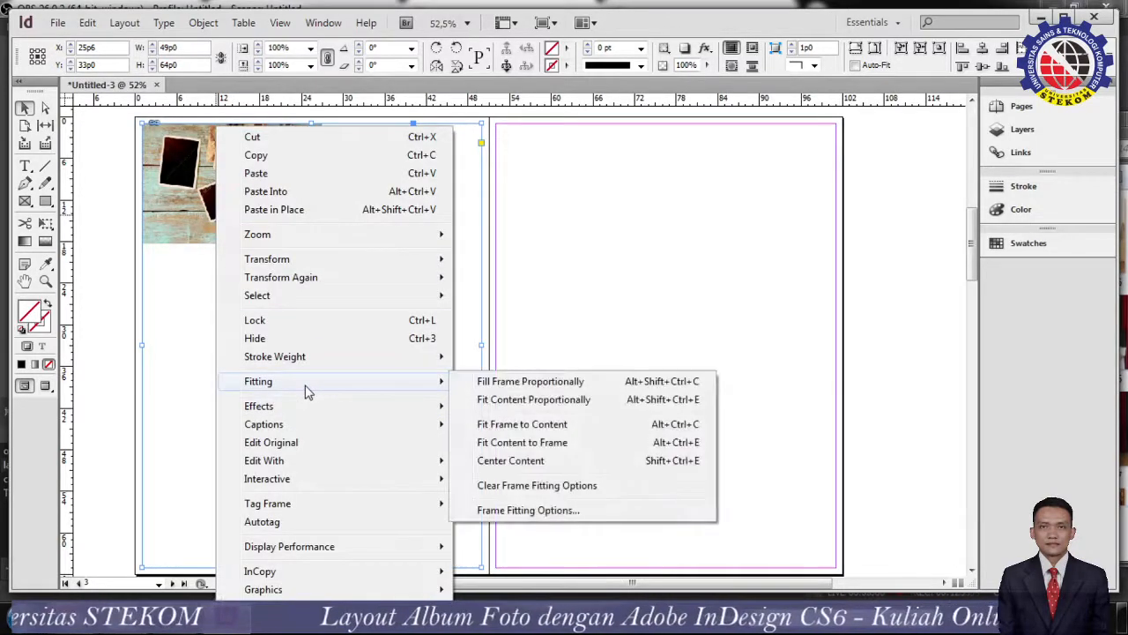
mouse_move(269, 382)
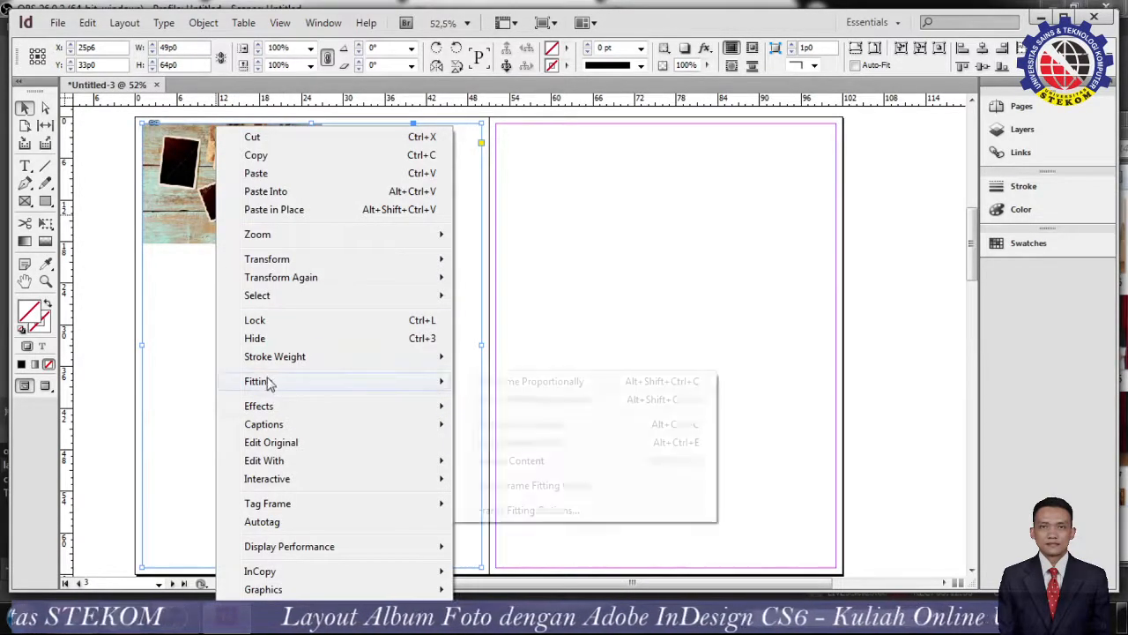
click(535, 383)
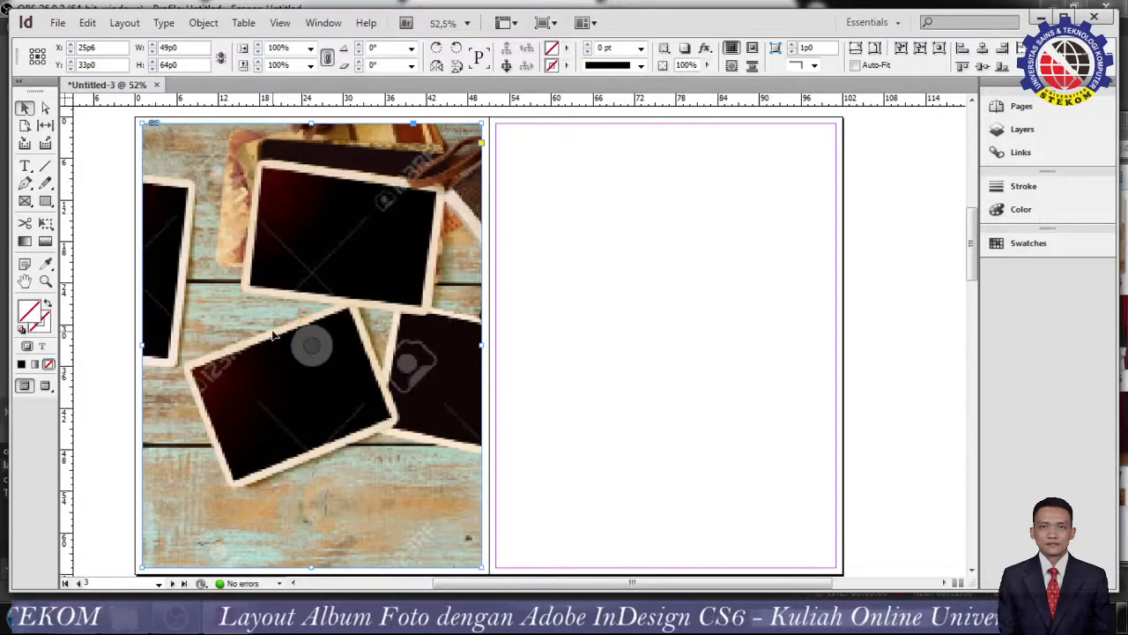
- Try Fit Content Proportionally on the left page's background image, and reapply Fill Frame Proportionally
right_click(258, 296)
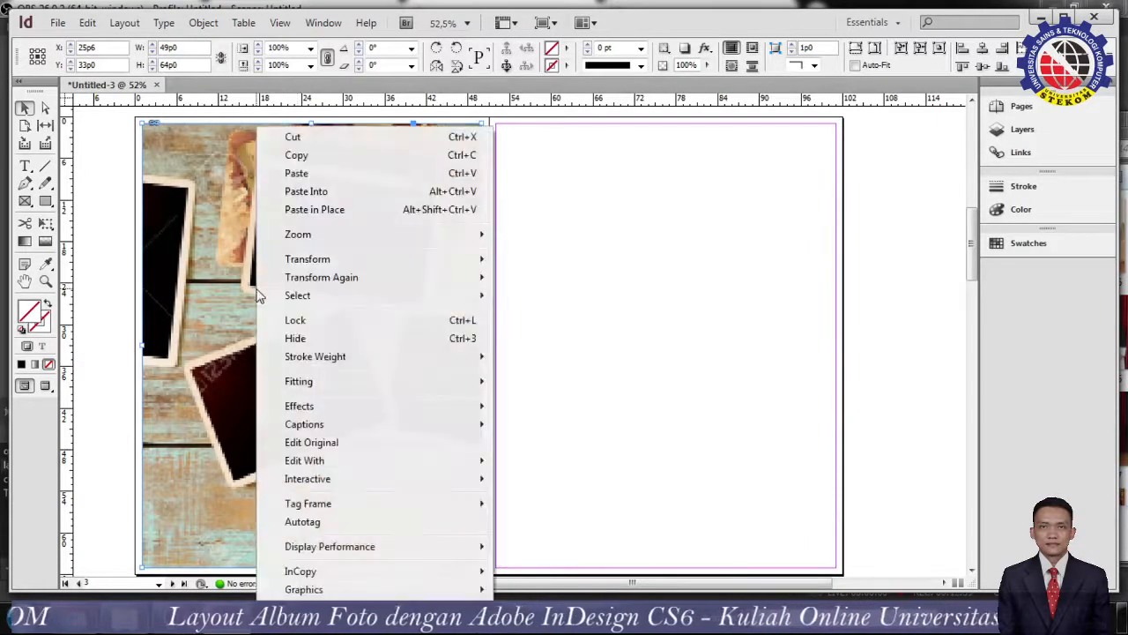
mouse_move(358, 384)
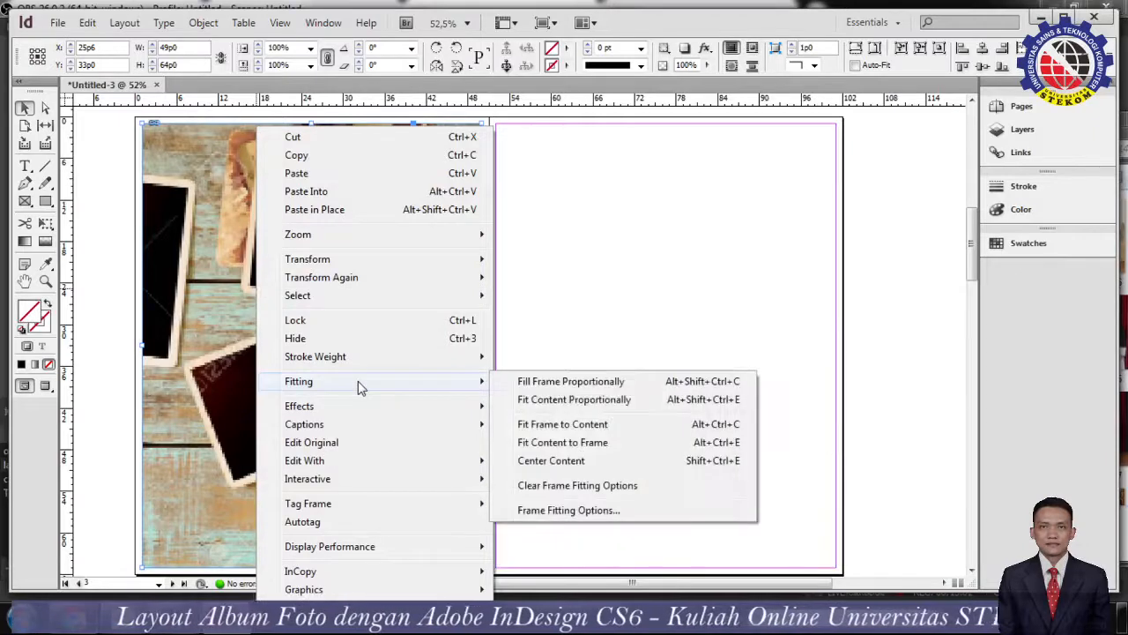
click(614, 400)
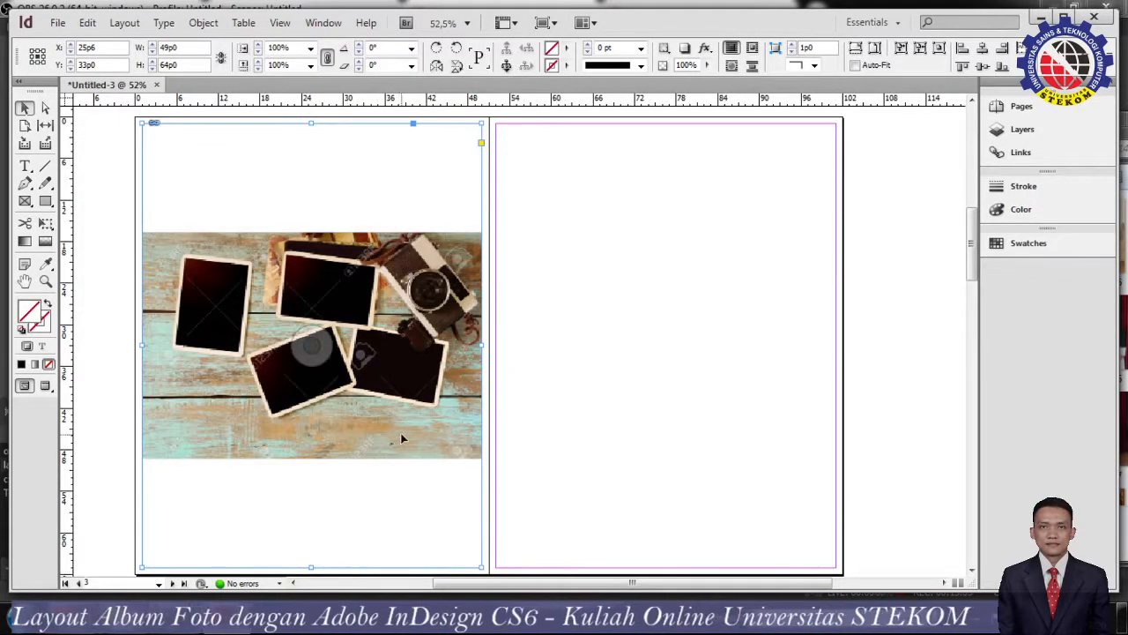
right_click(222, 324)
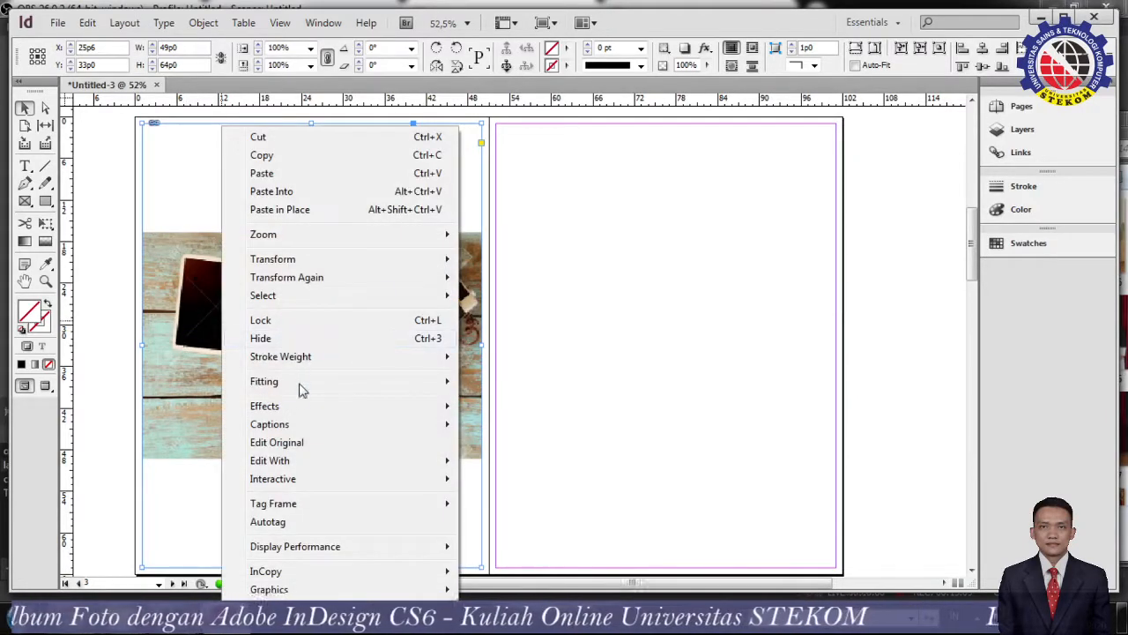
mouse_move(302, 384)
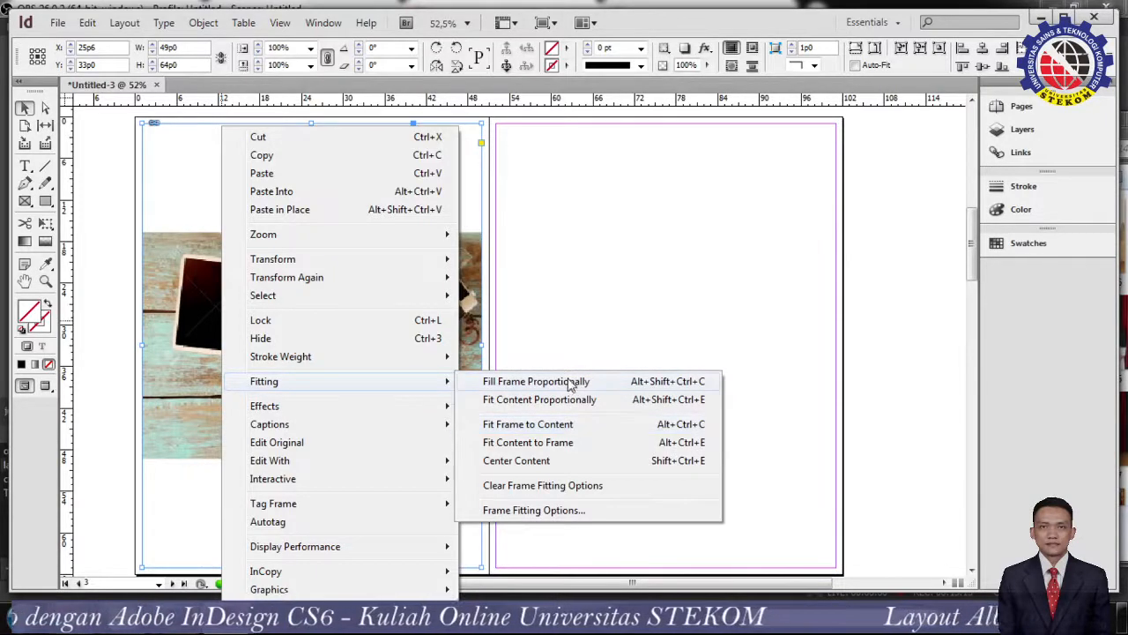
click(569, 382)
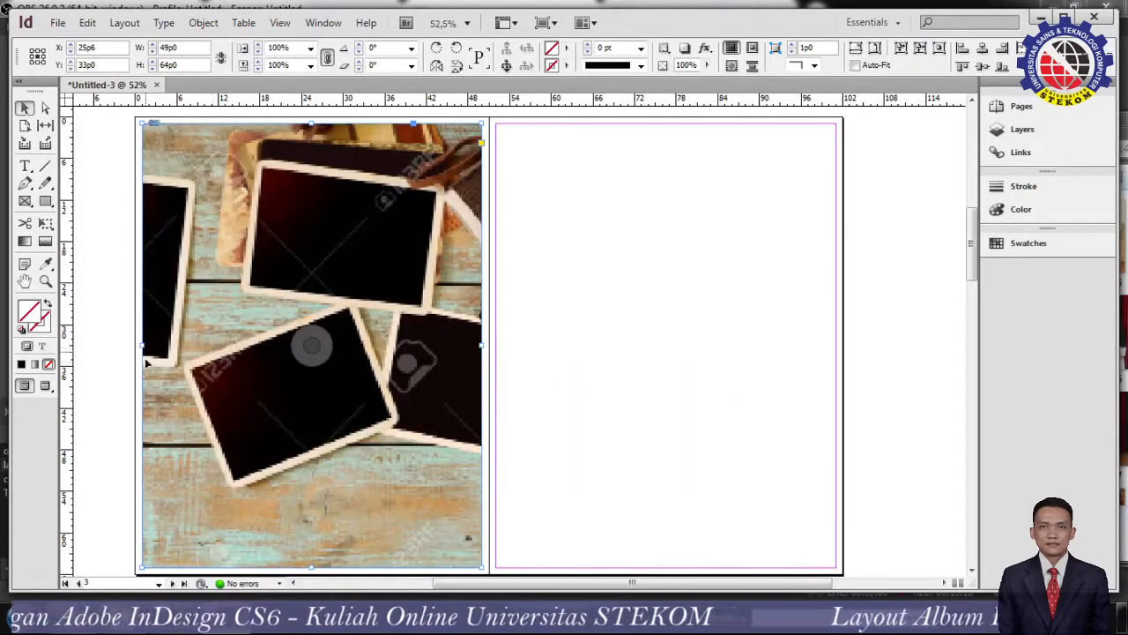
- Try narrowing the left page's image frame to 42p9 wide, then undo the resize and deselect the frame
drag(144, 347, 186, 355)
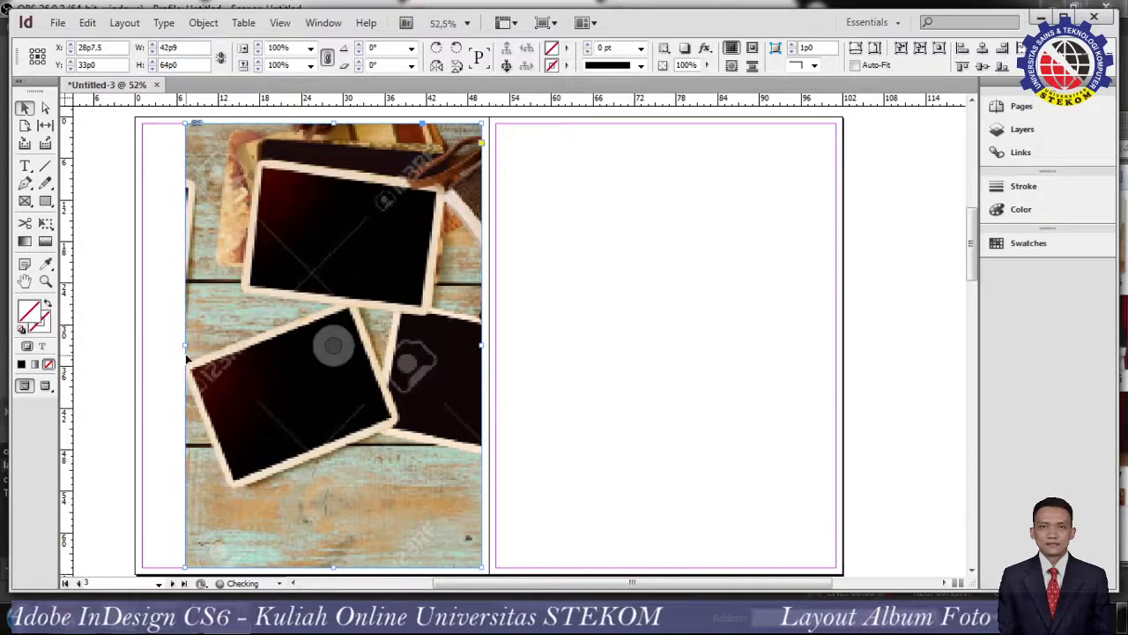
key(ctrl+z)
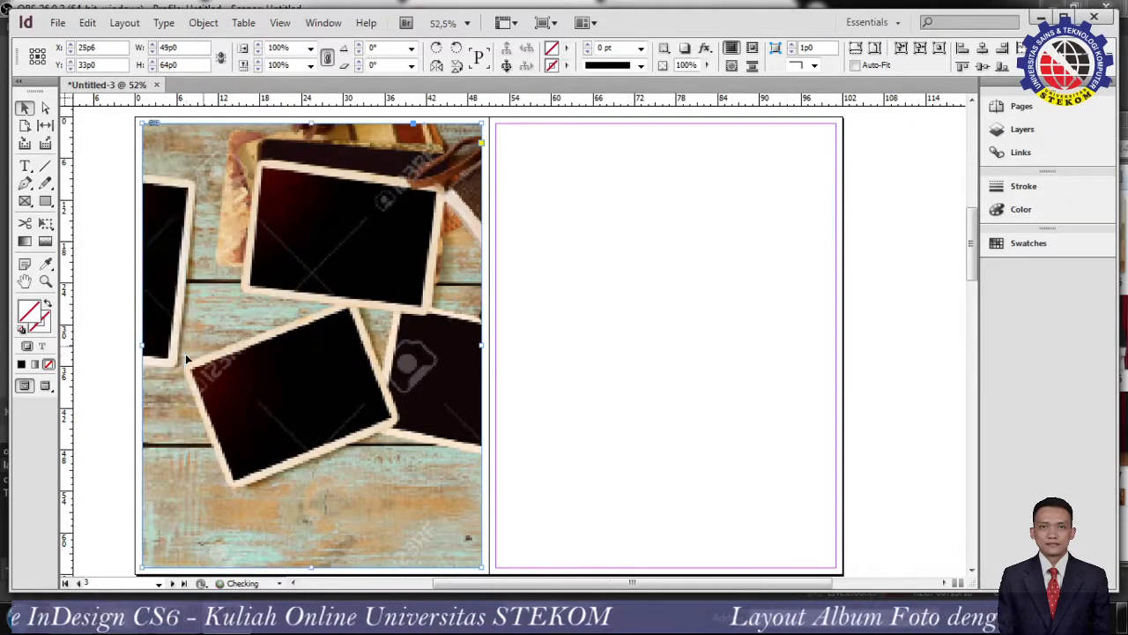
click(547, 259)
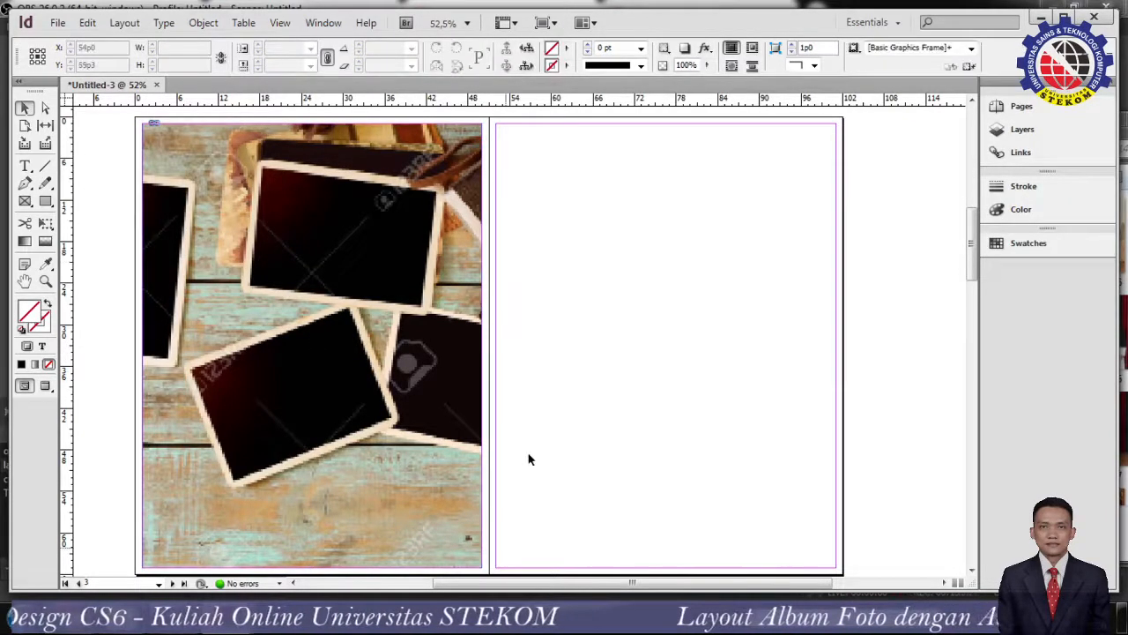
- Place image b from the 14. Foto album folder window at the facing page's upper-left margin corner and stretch its frame to 49p0 by 64p0
key(alt+Tab)
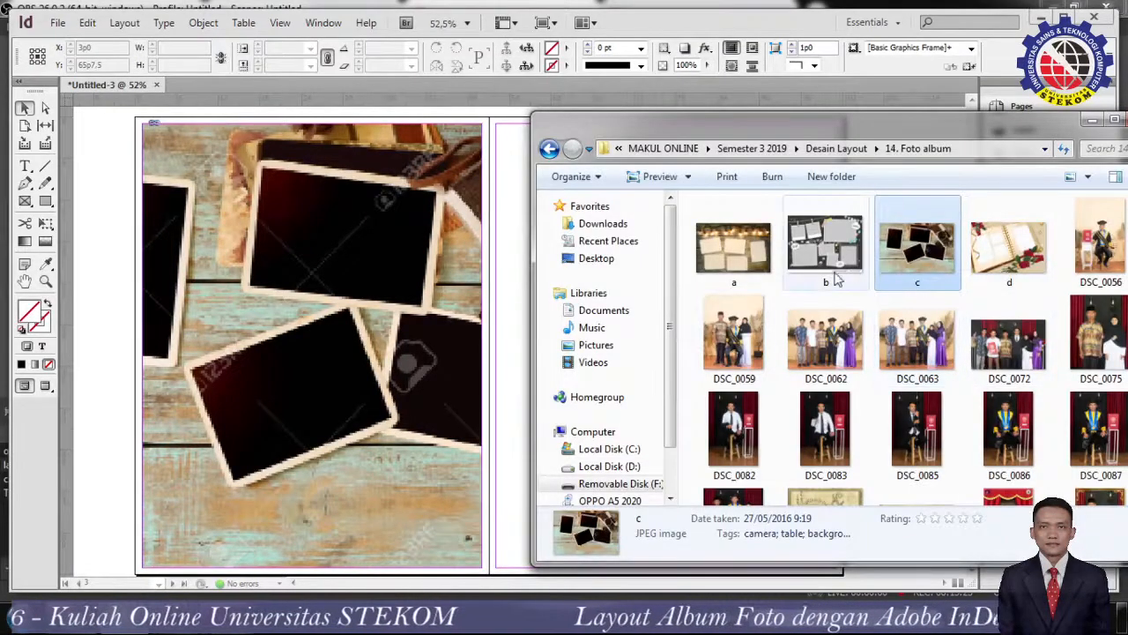
drag(839, 256, 499, 128)
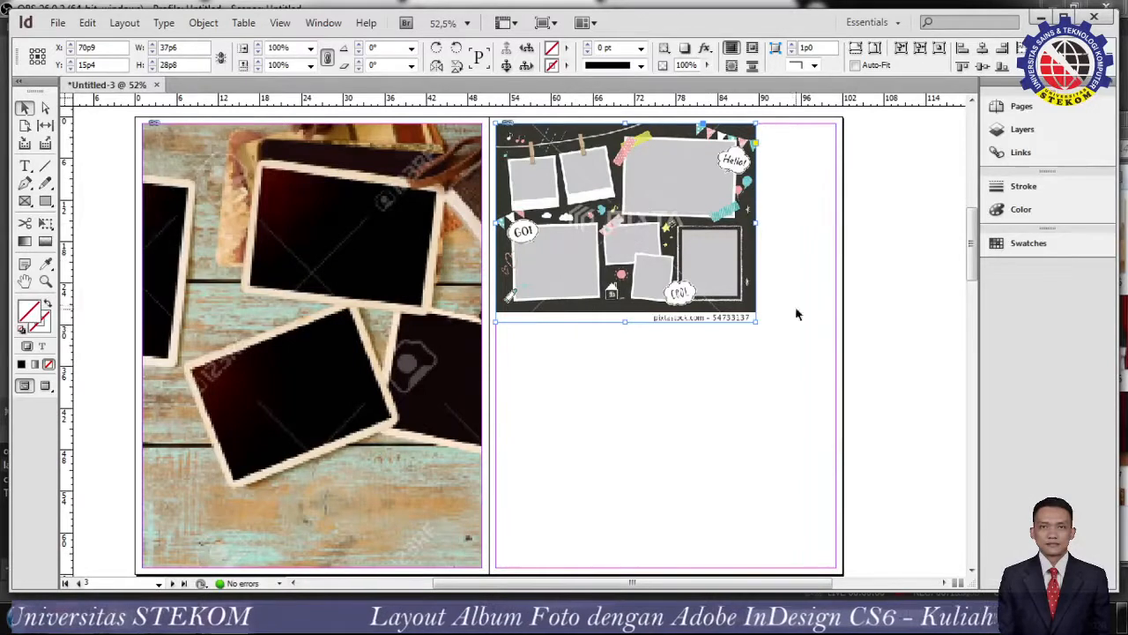
drag(625, 320, 652, 570)
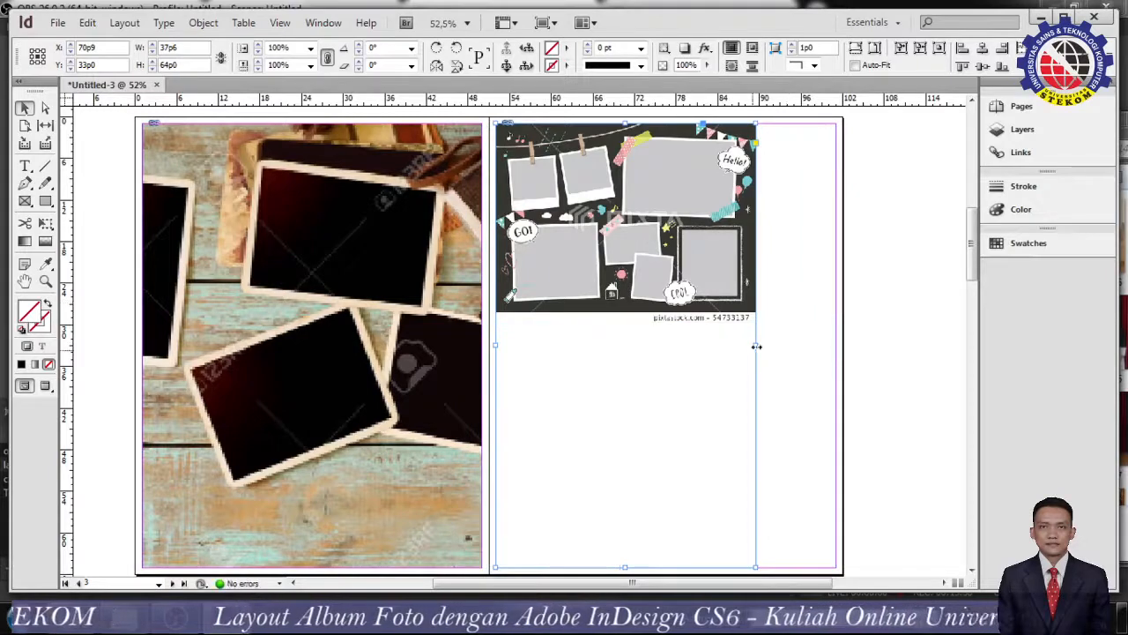
drag(754, 345, 836, 388)
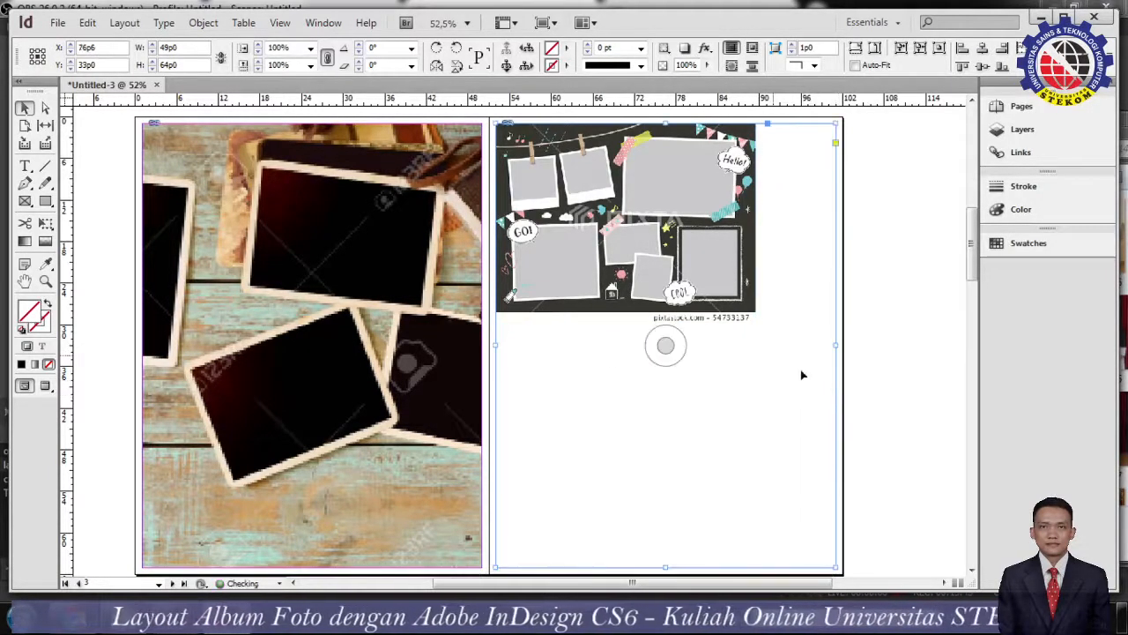
- Fit image b on the right page to its frame with Fill Frame Proportionally
right_click(695, 282)
mouse_move(773, 390)
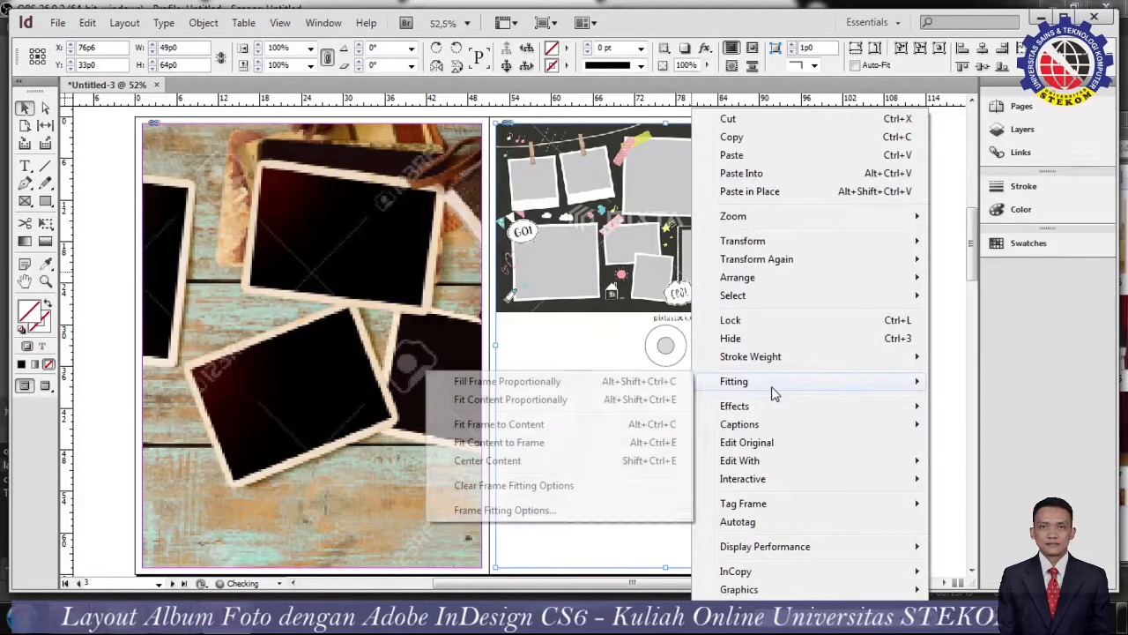
click(582, 383)
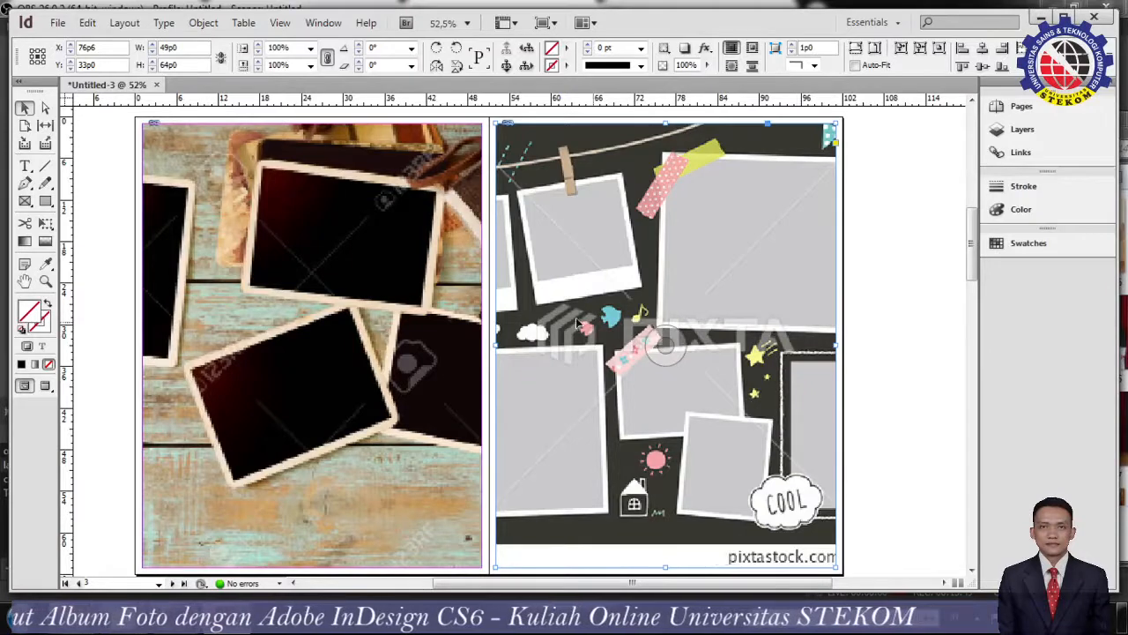
right_click(620, 273)
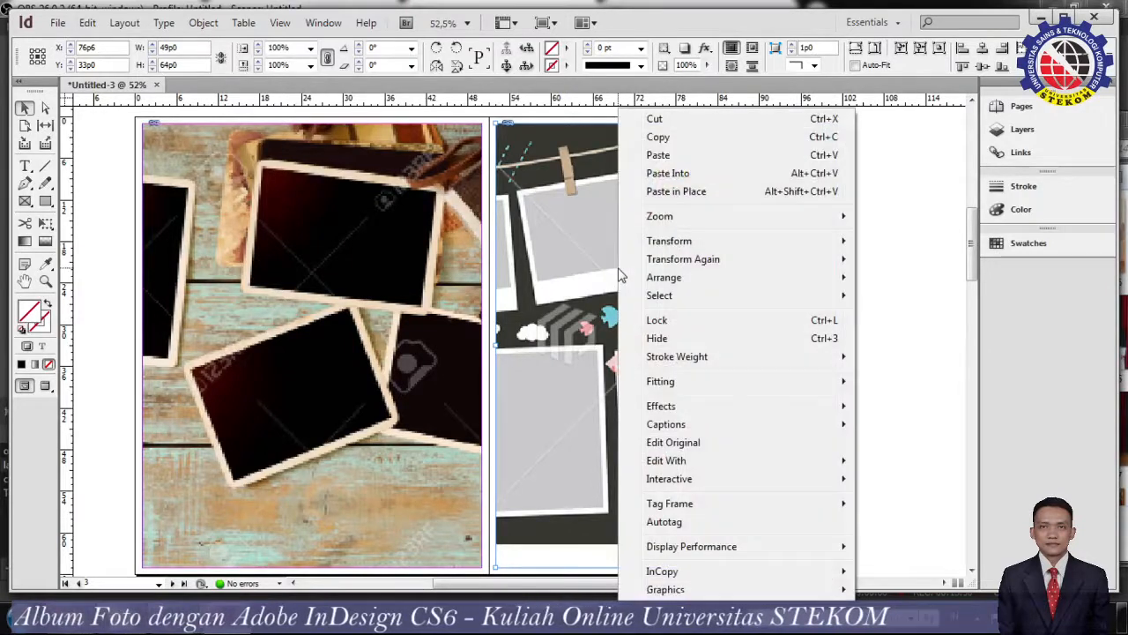
click(889, 338)
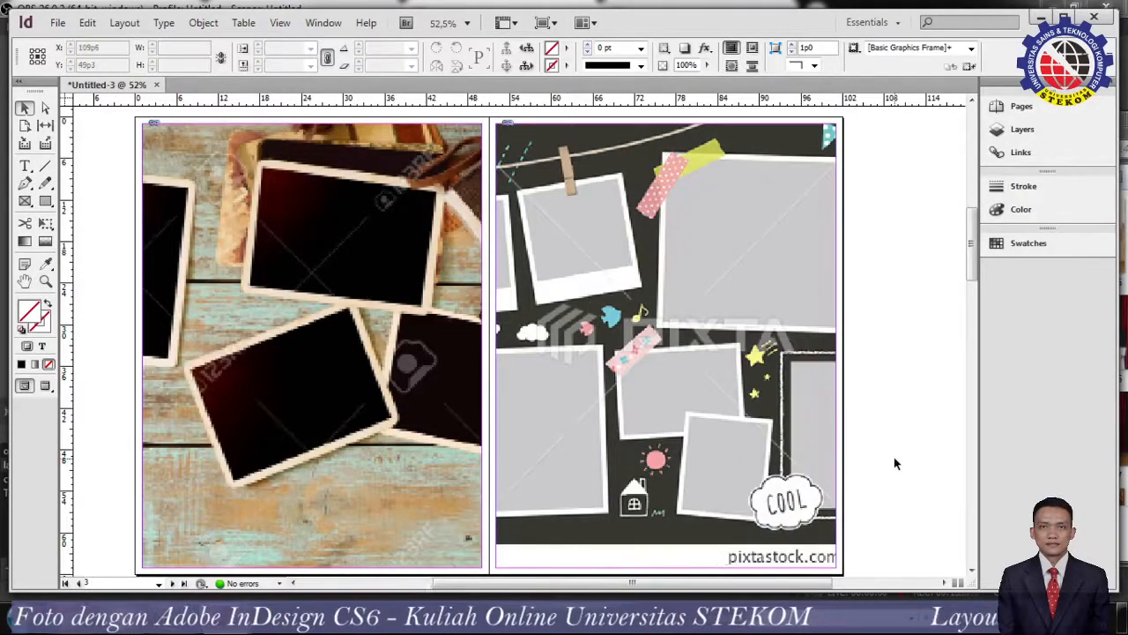
click(650, 439)
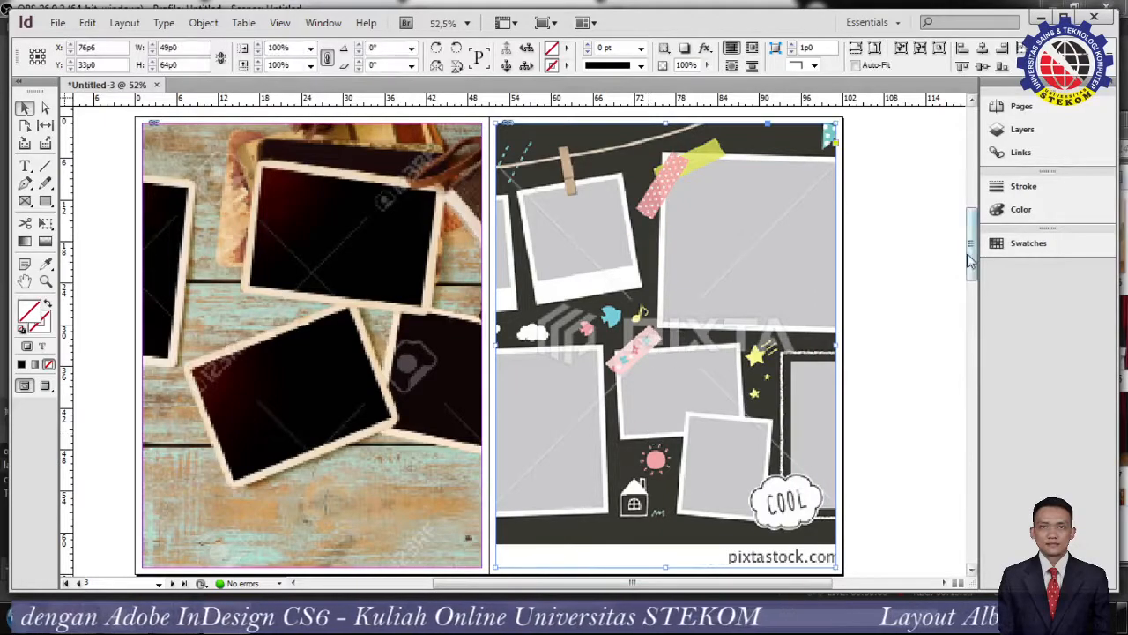
- Draw a rectangle about 24p6 wide and 16p9 high over the upper black photo area on the left page
mouse_move(973, 252)
mouse_down()
mouse_move(973, 273)
mouse_move(973, 154)
mouse_move(973, 265)
mouse_move(975, 243)
mouse_up()
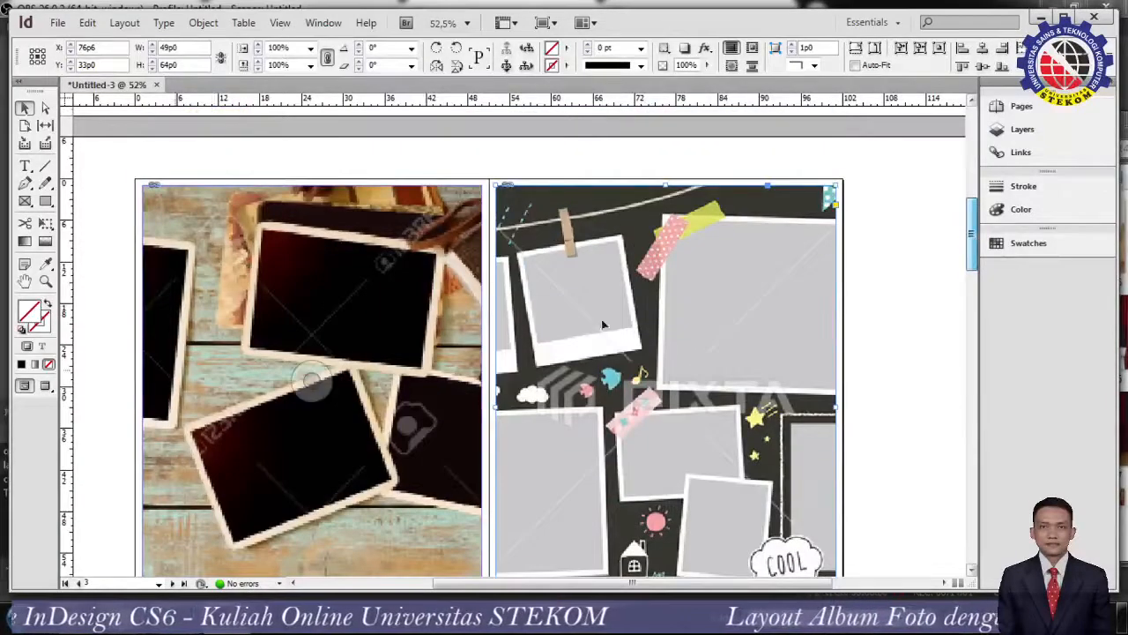
click(279, 326)
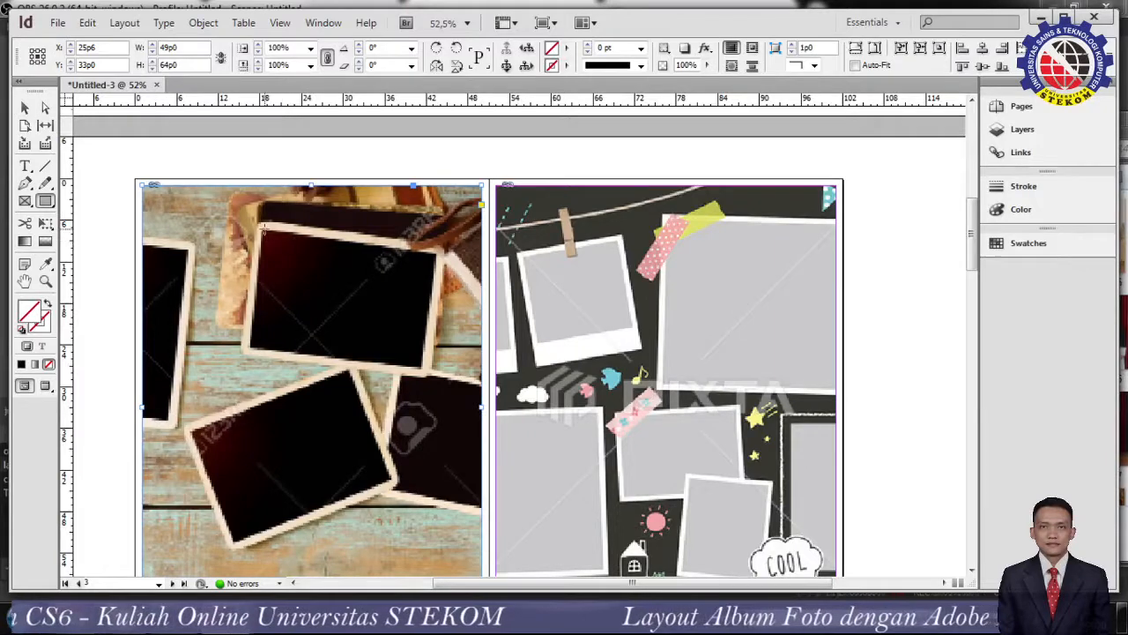
drag(263, 231, 432, 347)
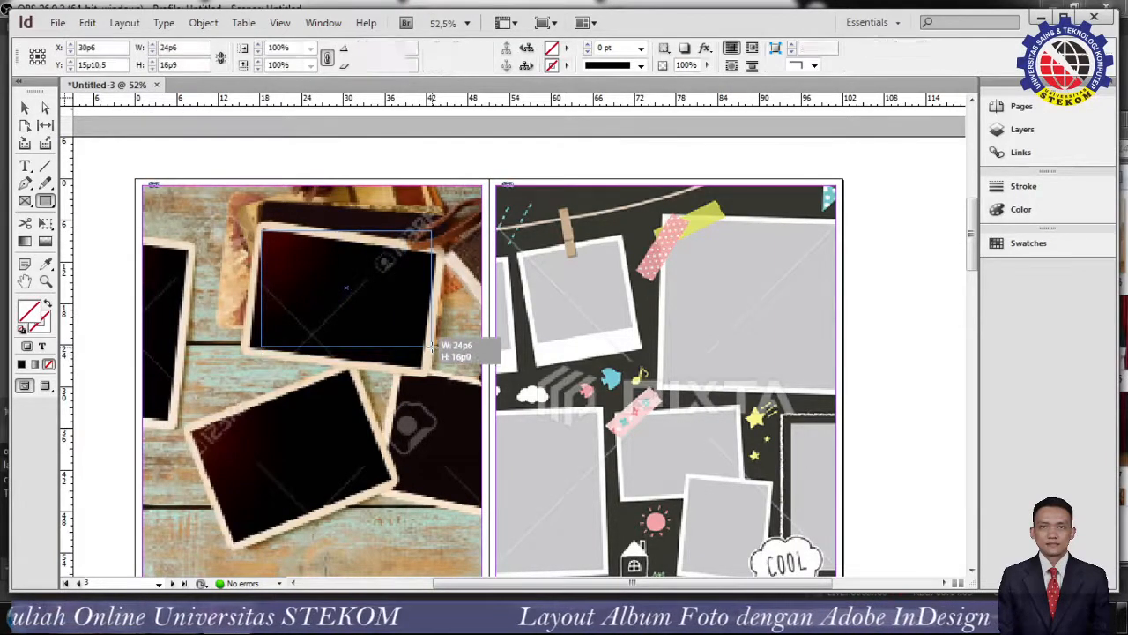
click(445, 228)
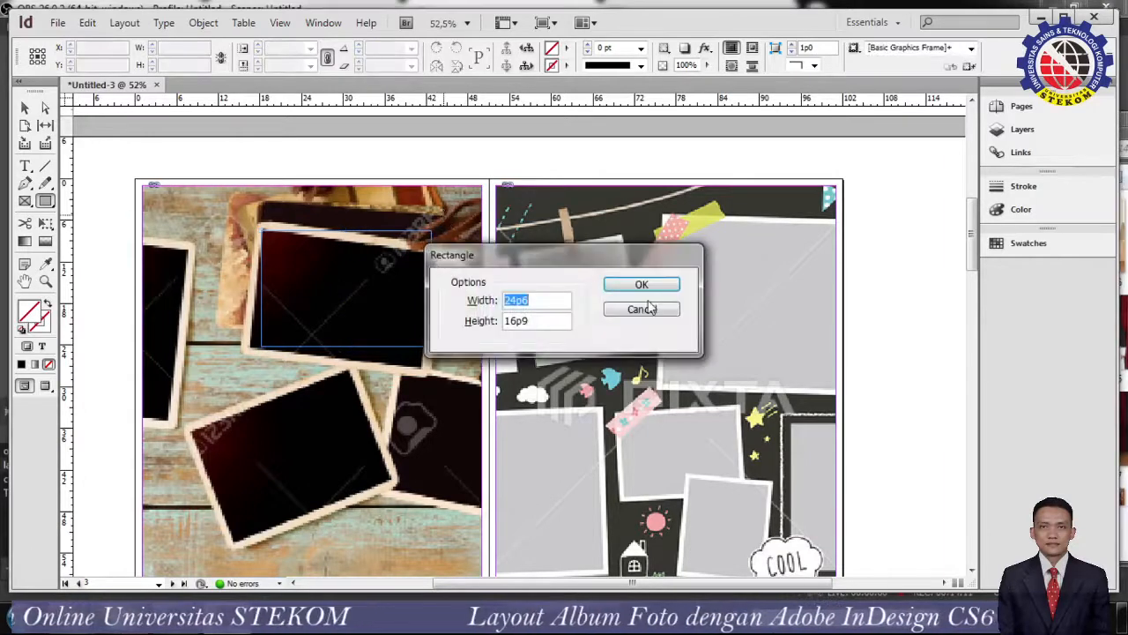
click(649, 316)
click(346, 286)
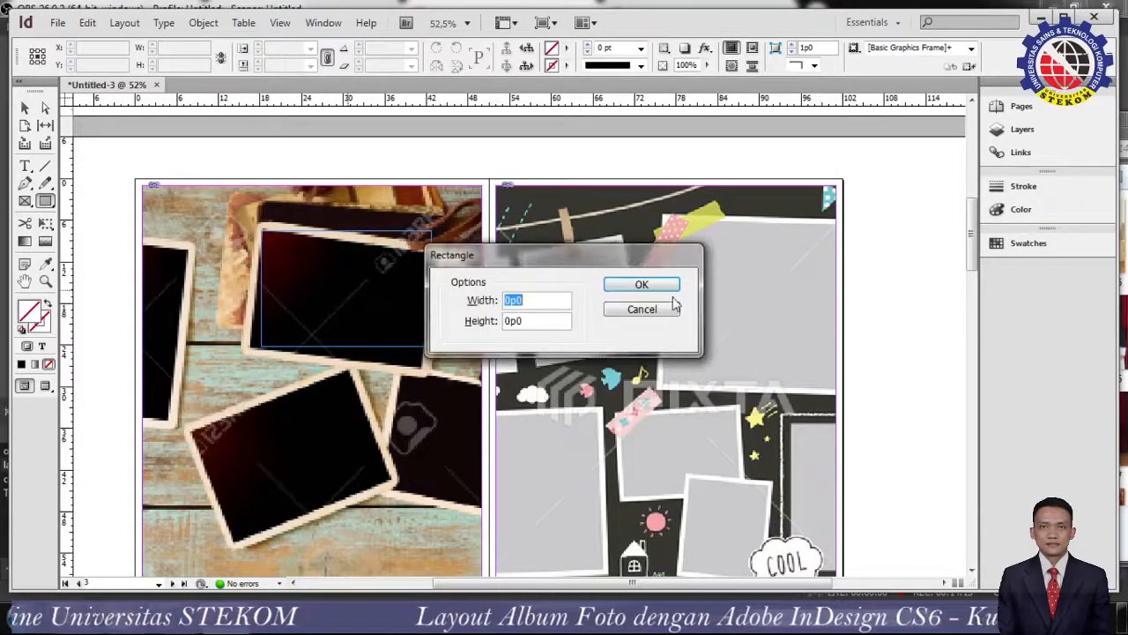
click(650, 310)
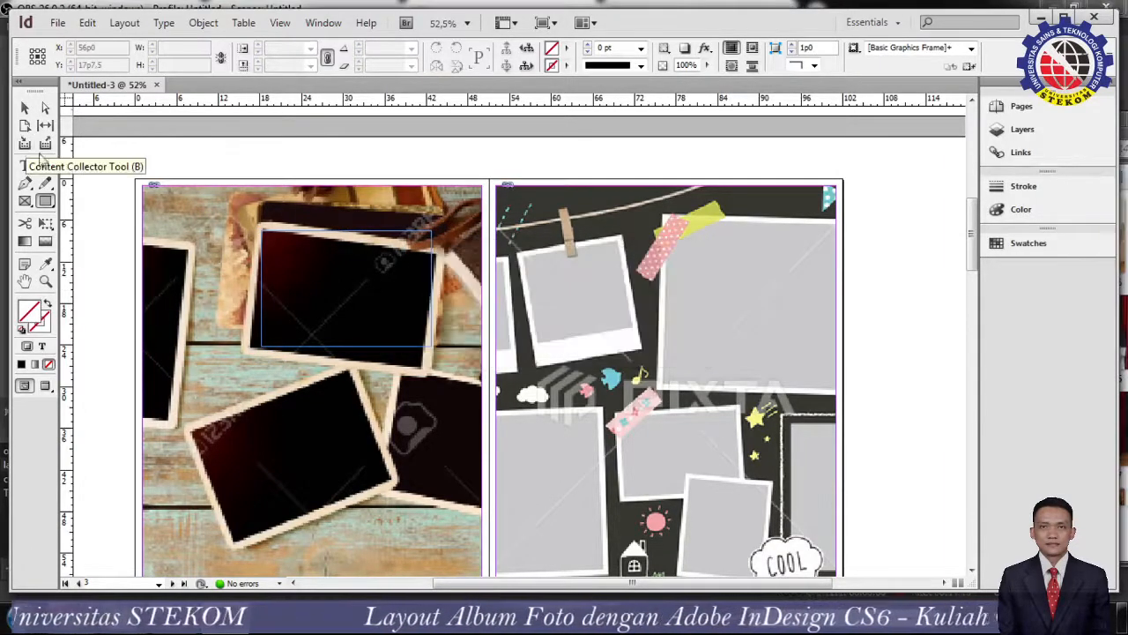
- Try to move the rectangle's upper-right corner point with the Direct Selection tool, undoing the accidental shifts of the background image
click(45, 107)
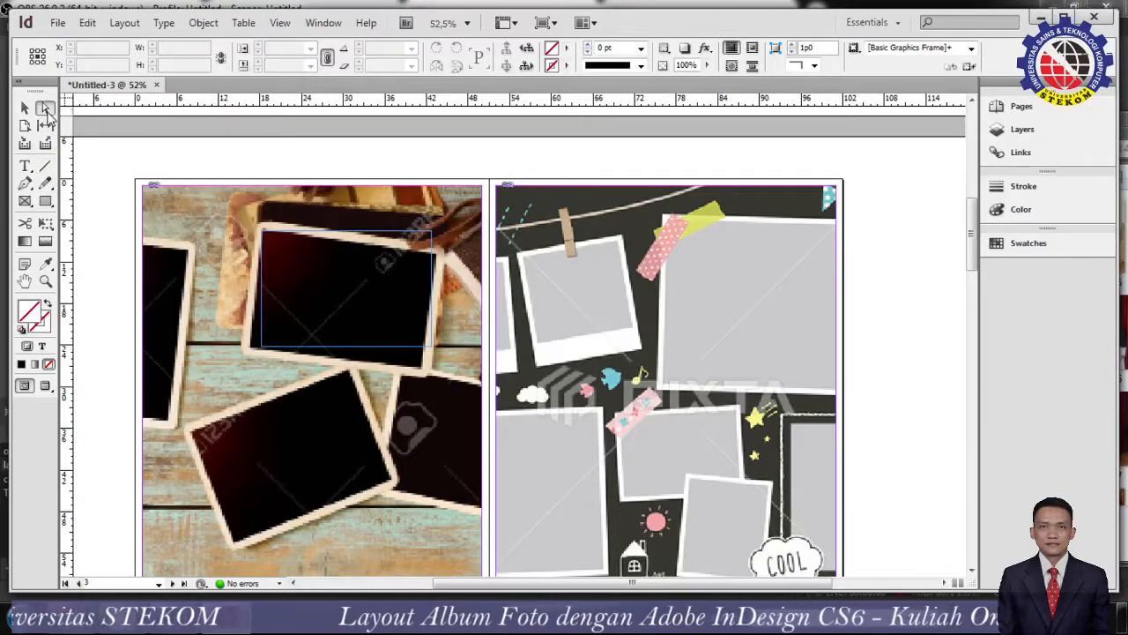
click(420, 238)
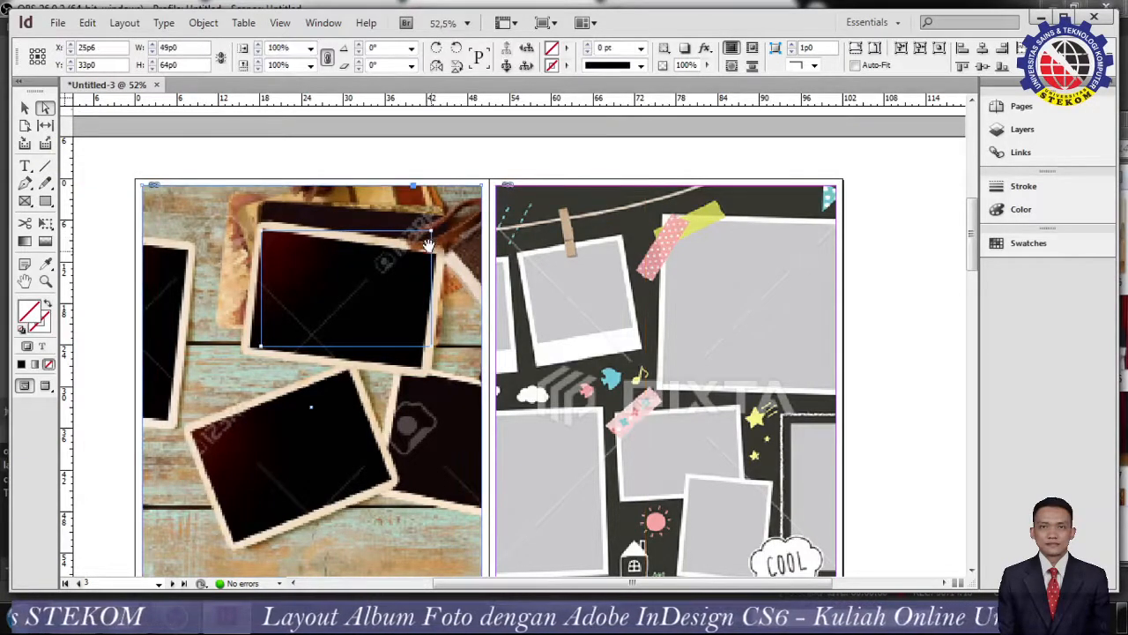
click(431, 251)
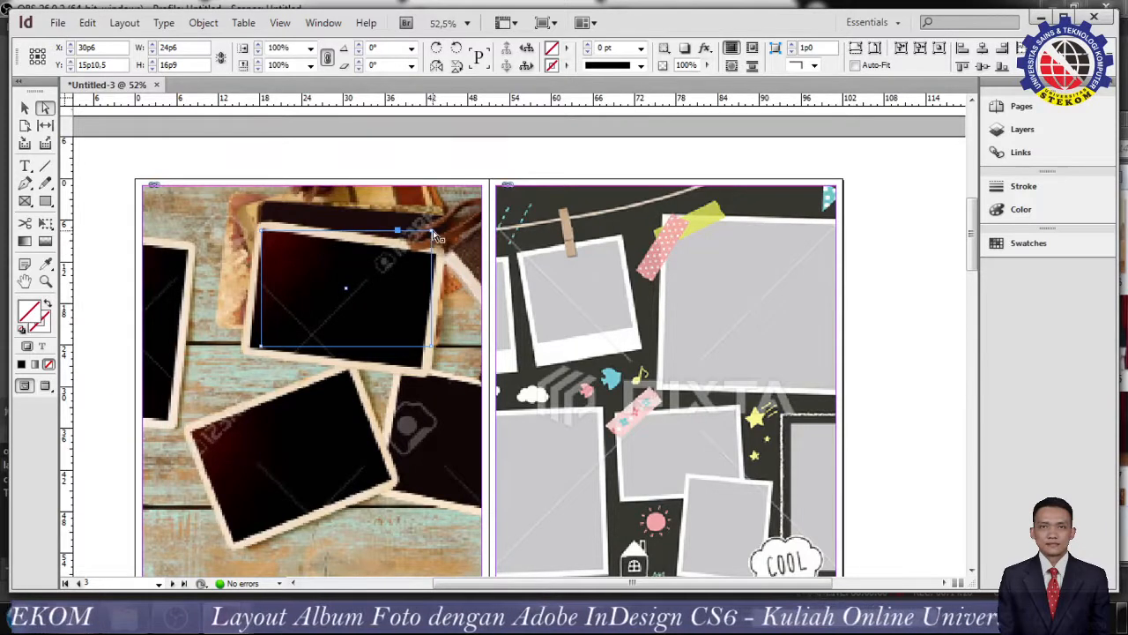
click(433, 235)
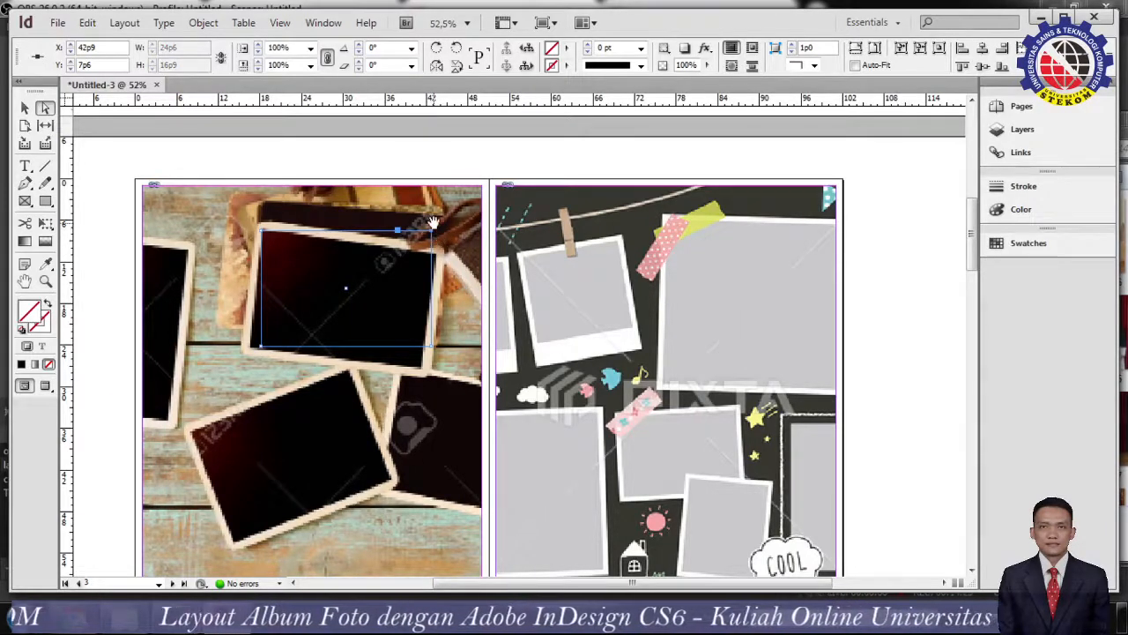
drag(433, 223, 447, 237)
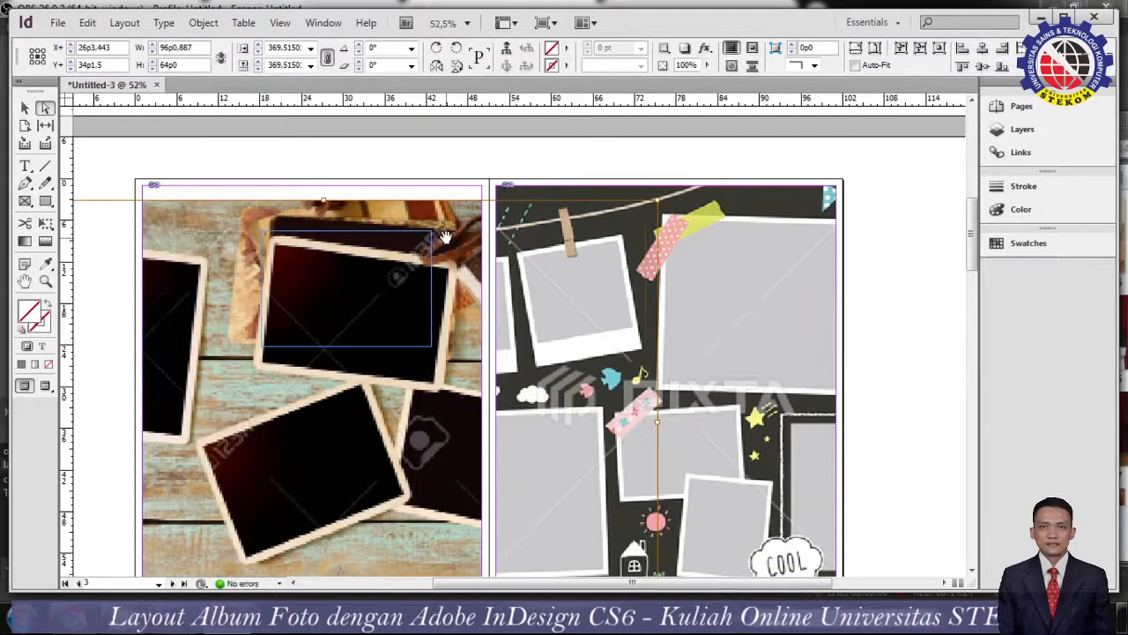
key(ctrl+z)
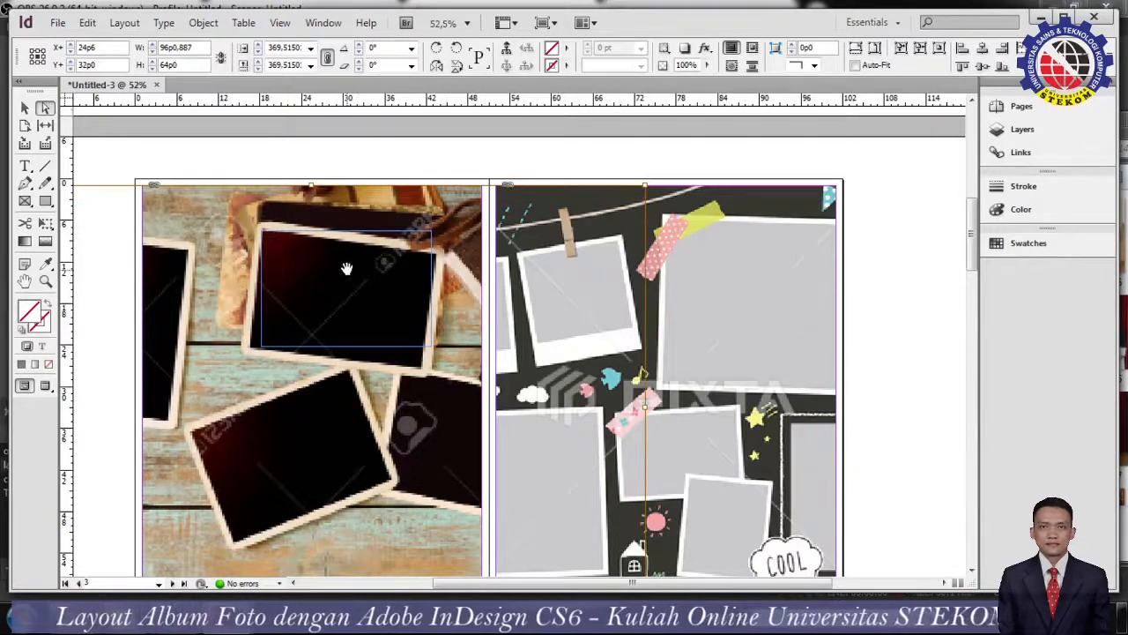
drag(325, 289, 288, 343)
key(ctrl+z)
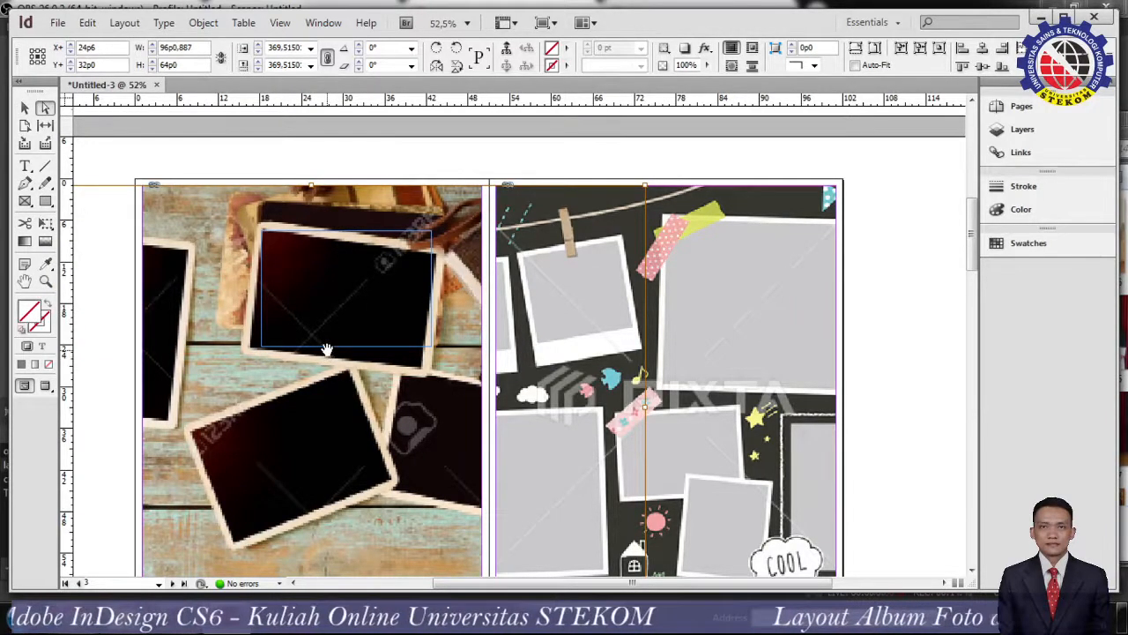
drag(326, 350, 317, 380)
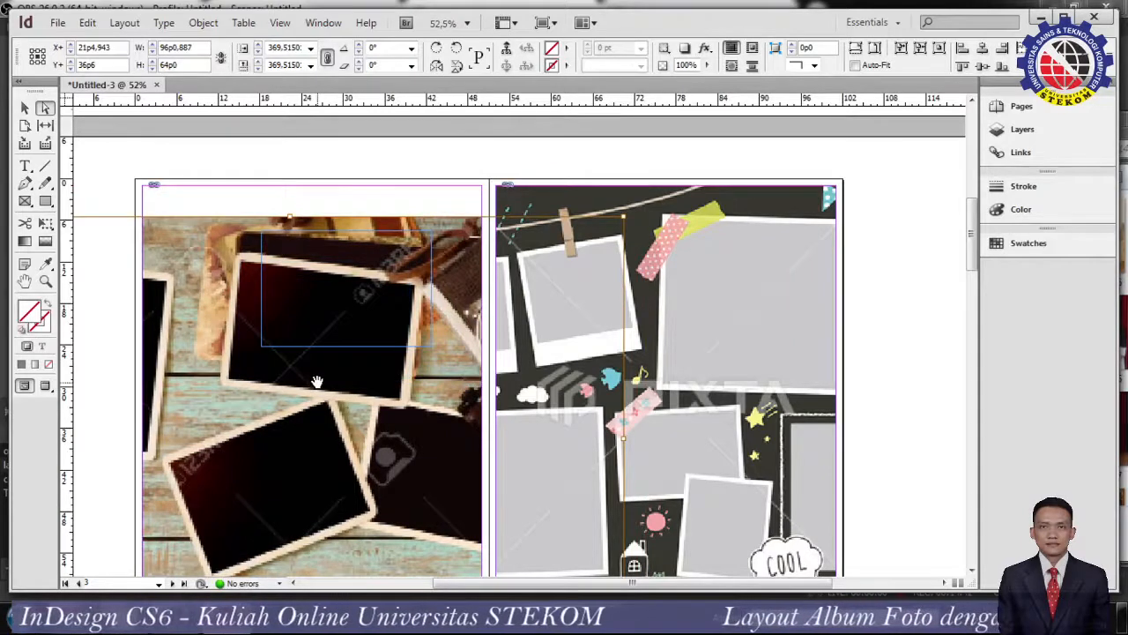
- Undo the last background shift, the rectangle and the proportional fill of the right page's image
key(ctrl+z)
key(ctrl+z)
key(ctrl+z)
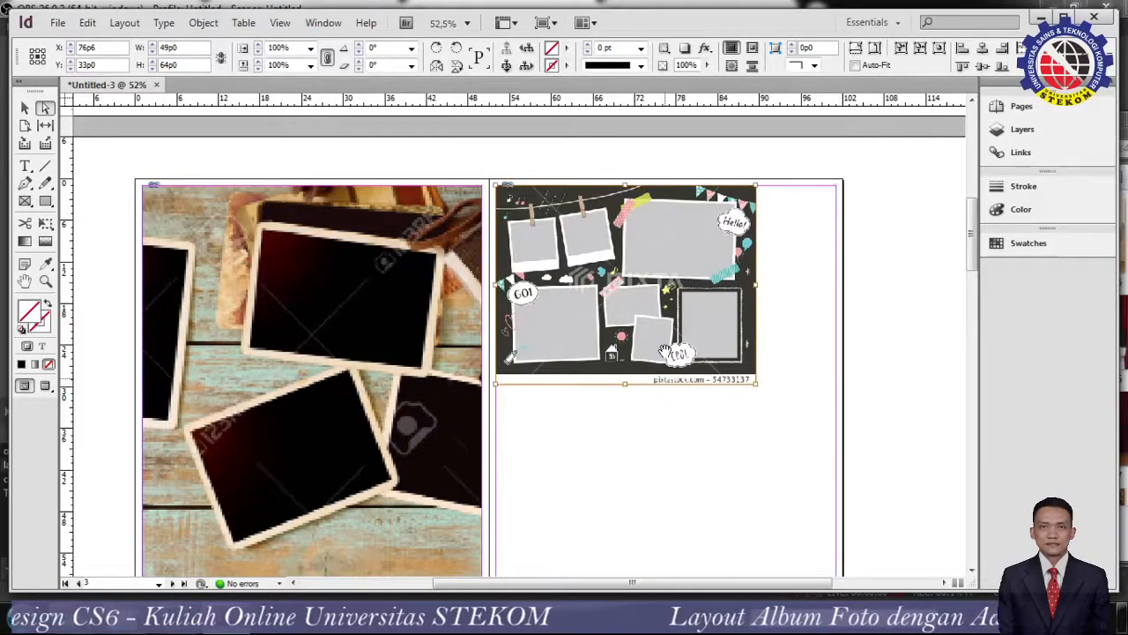
- Stretch the image content on the right page to fill its frame, 49p0 wide and 64p0 high
scroll(726, 415, down, 3)
drag(626, 271, 650, 514)
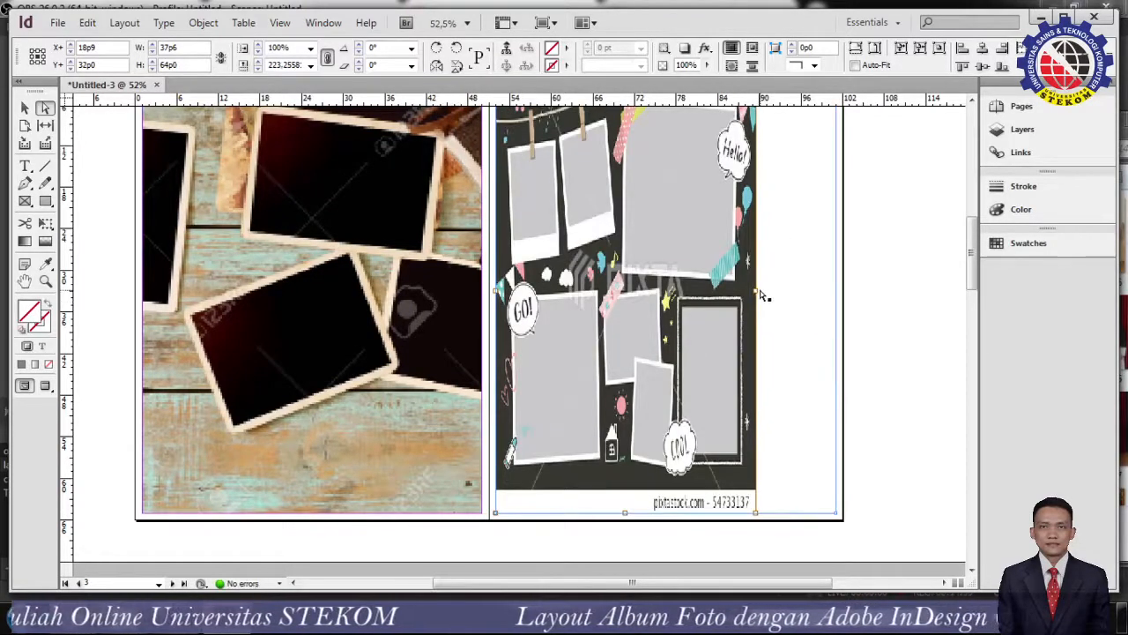
drag(760, 293, 835, 291)
scroll(582, 341, up, 10)
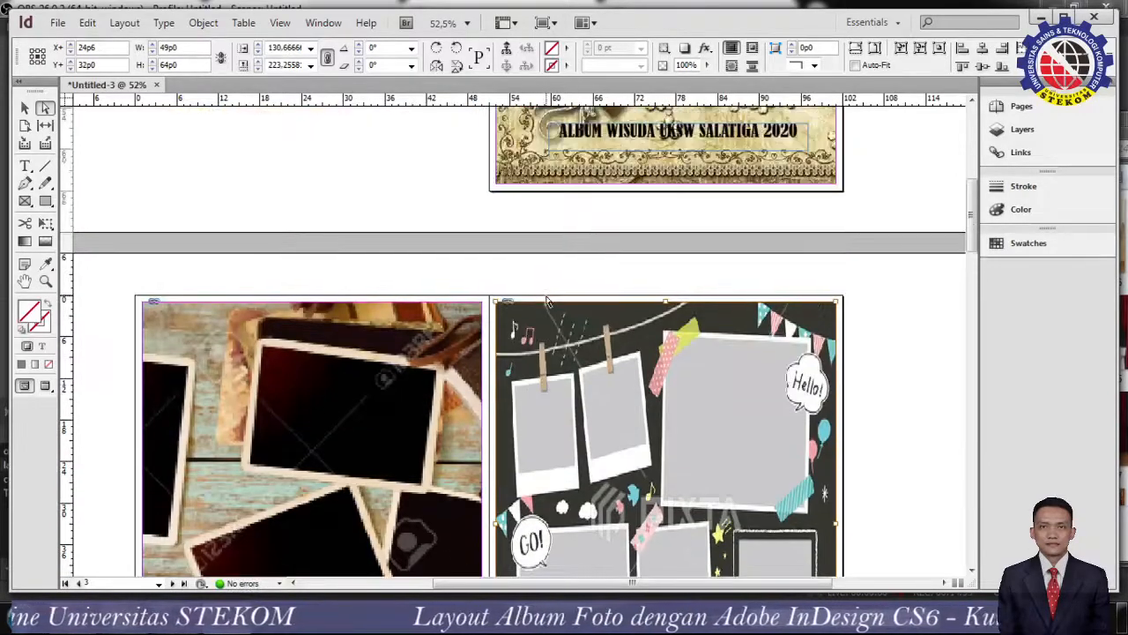
- Draw a rectangle about 16p10.5 wide and 23p1.5 high over the large grey photo area on the right page
scroll(564, 287, up, 5)
scroll(297, 215, down, 13)
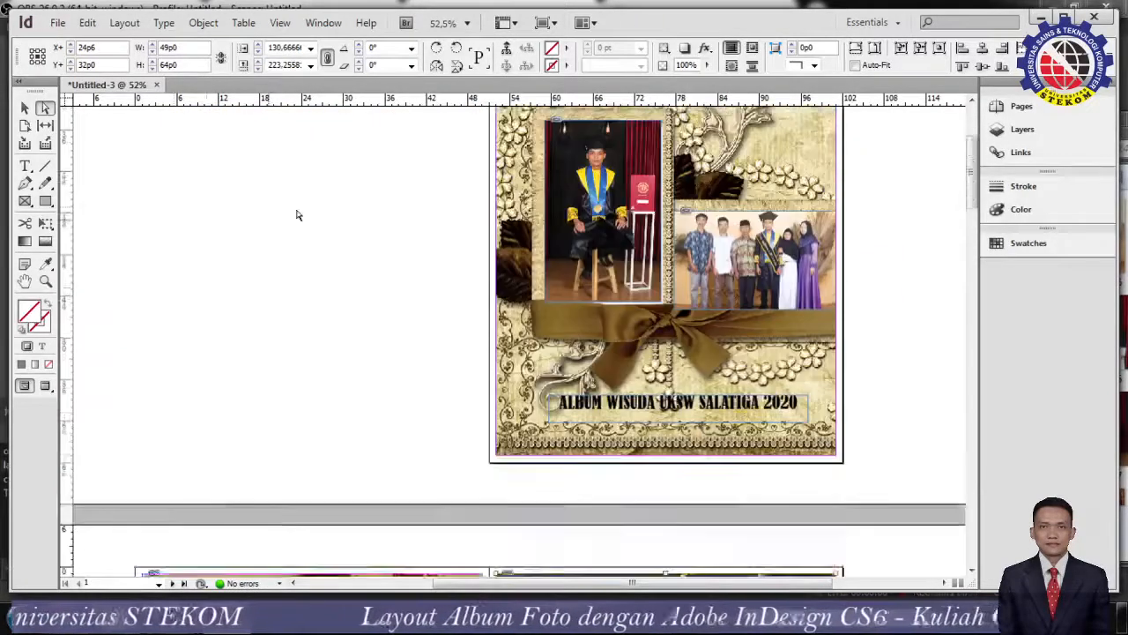
scroll(581, 497, down, 4)
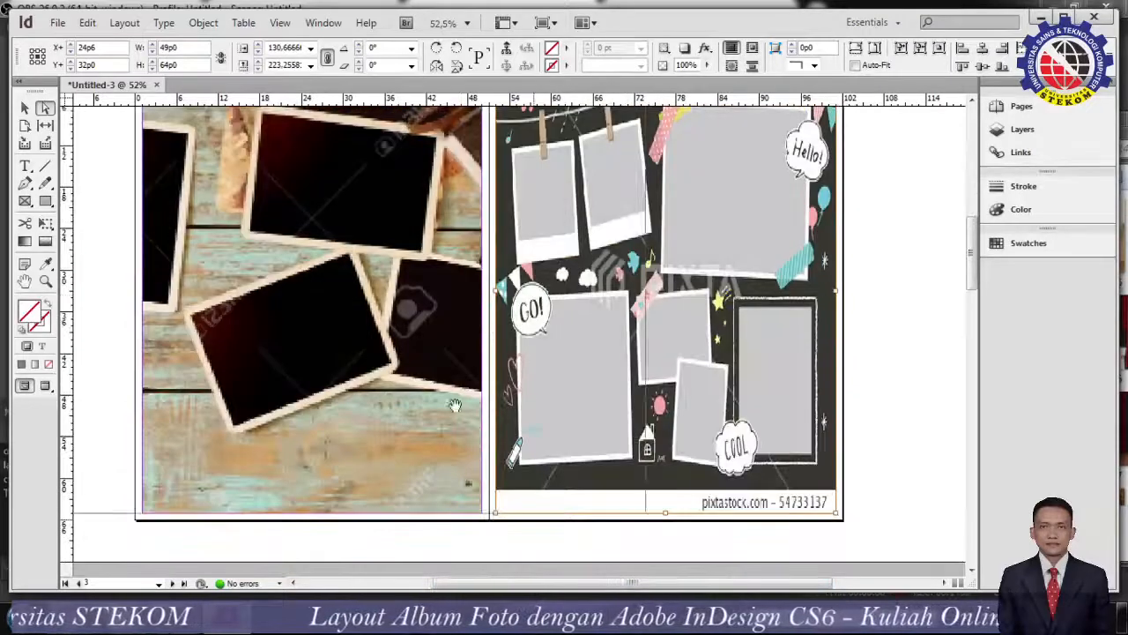
scroll(629, 380, up, 2)
scroll(629, 381, up, 3)
scroll(628, 380, down, 2)
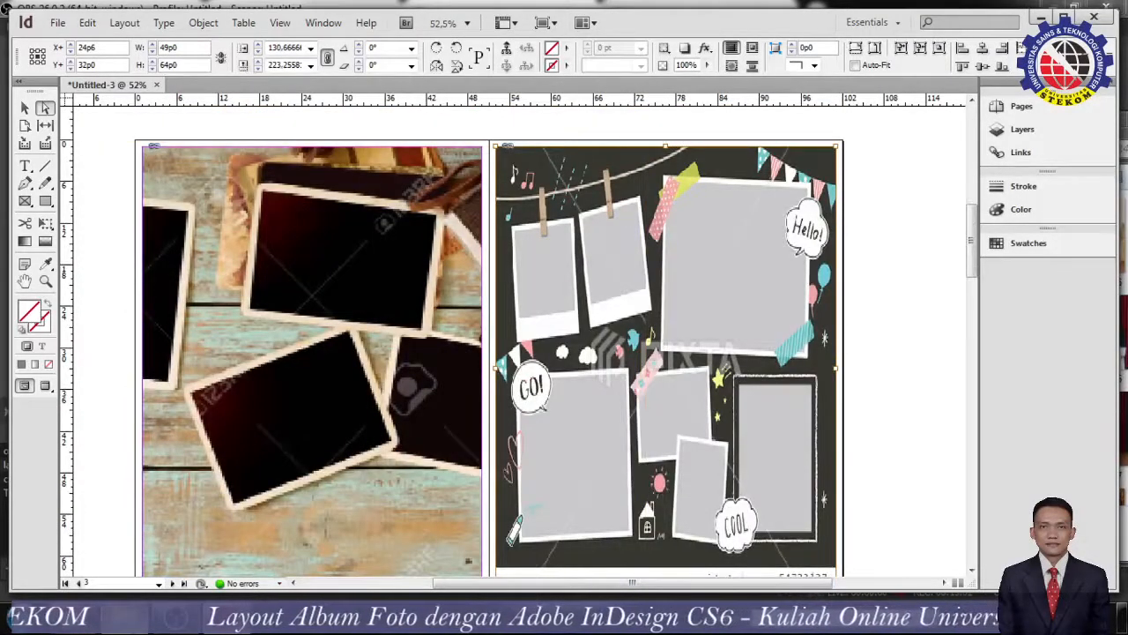
click(45, 201)
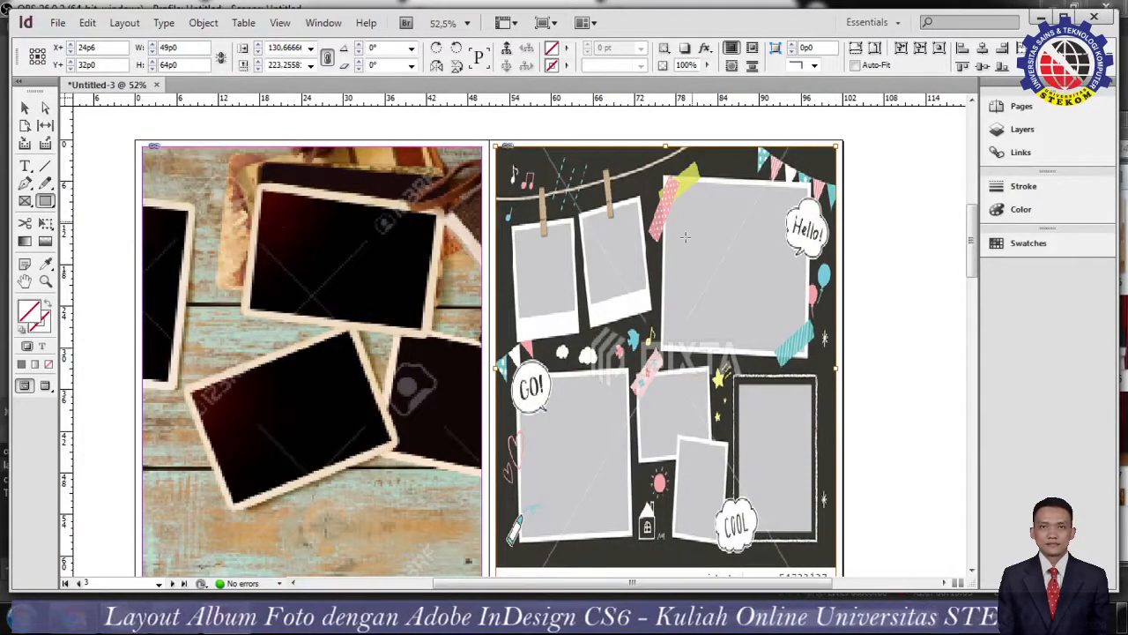
drag(672, 188, 791, 350)
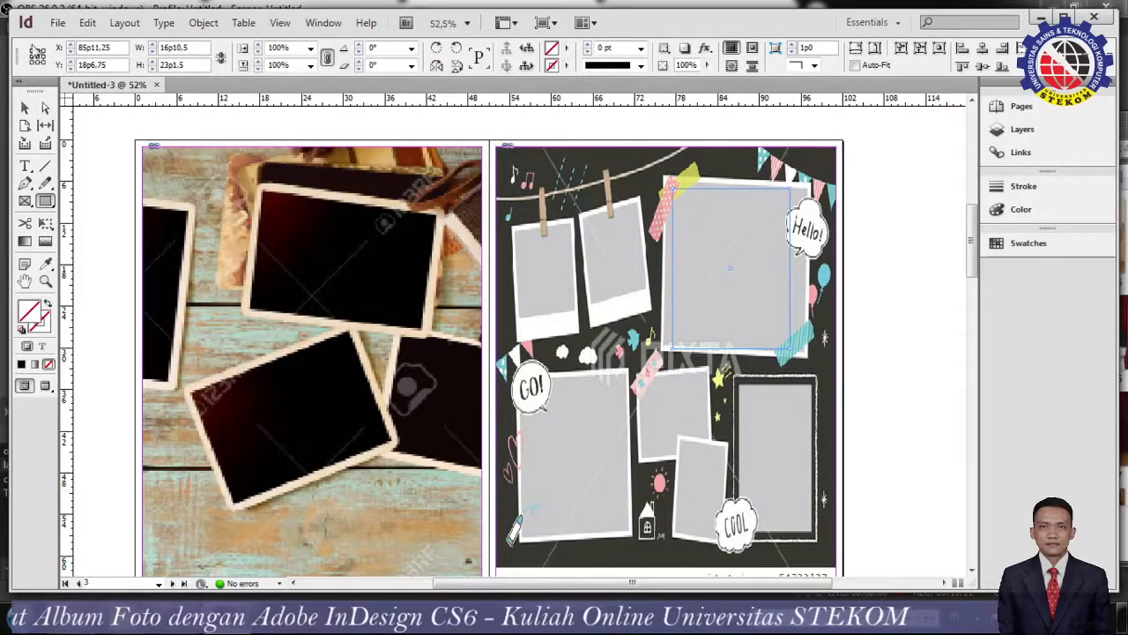
- Place the photo DSC_0085 in the new rectangle and fill the frame proportionally
click(57, 22)
click(106, 238)
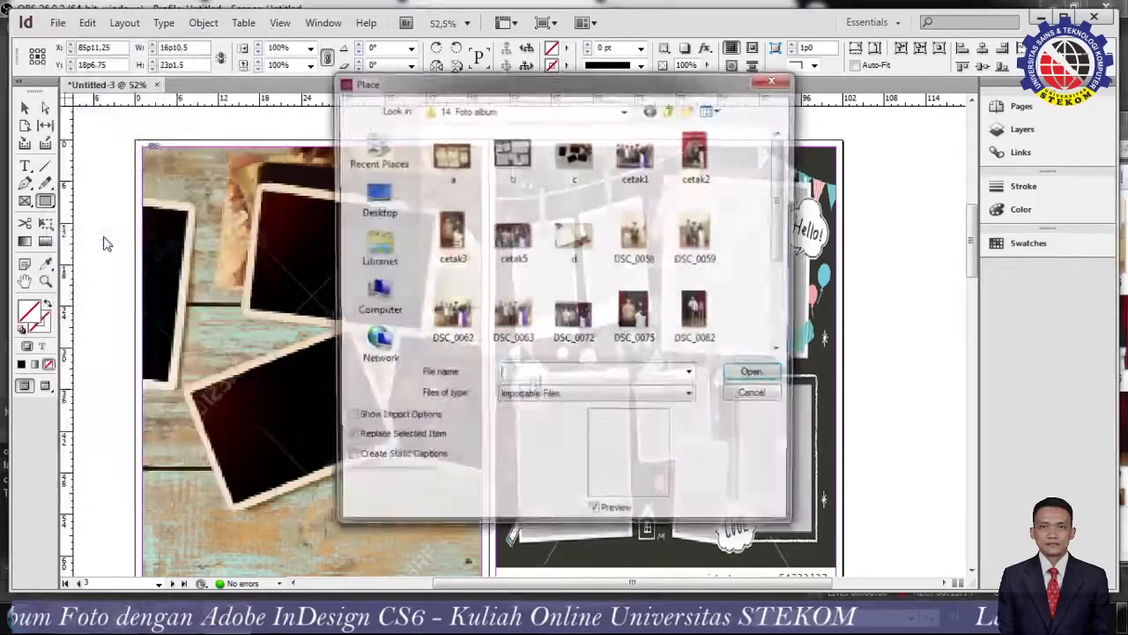
drag(782, 226, 790, 298)
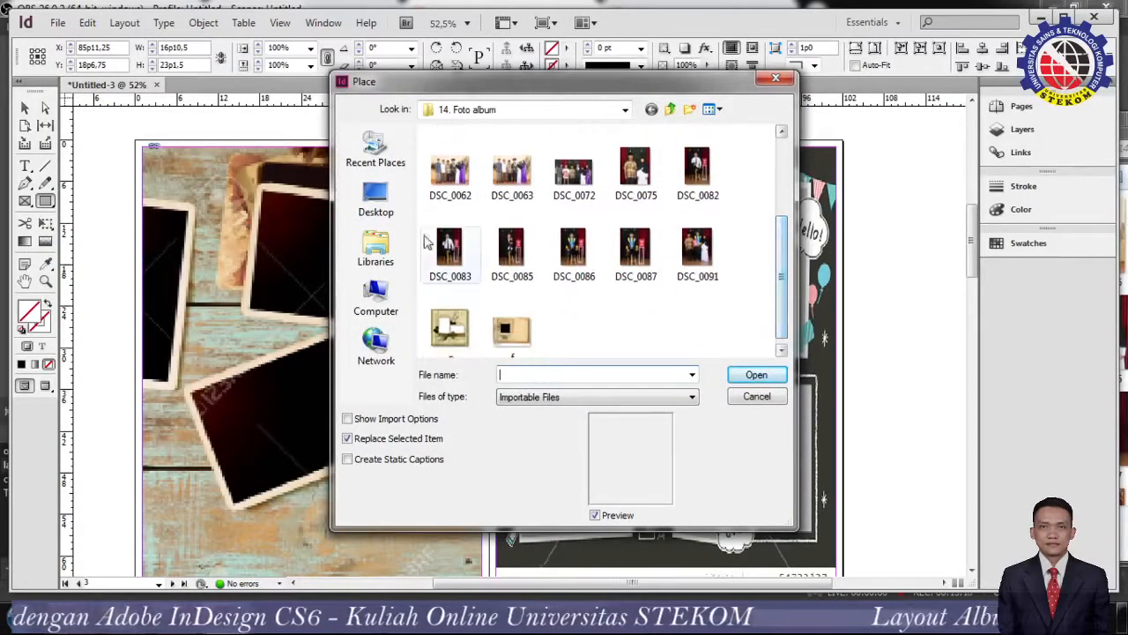
click(512, 251)
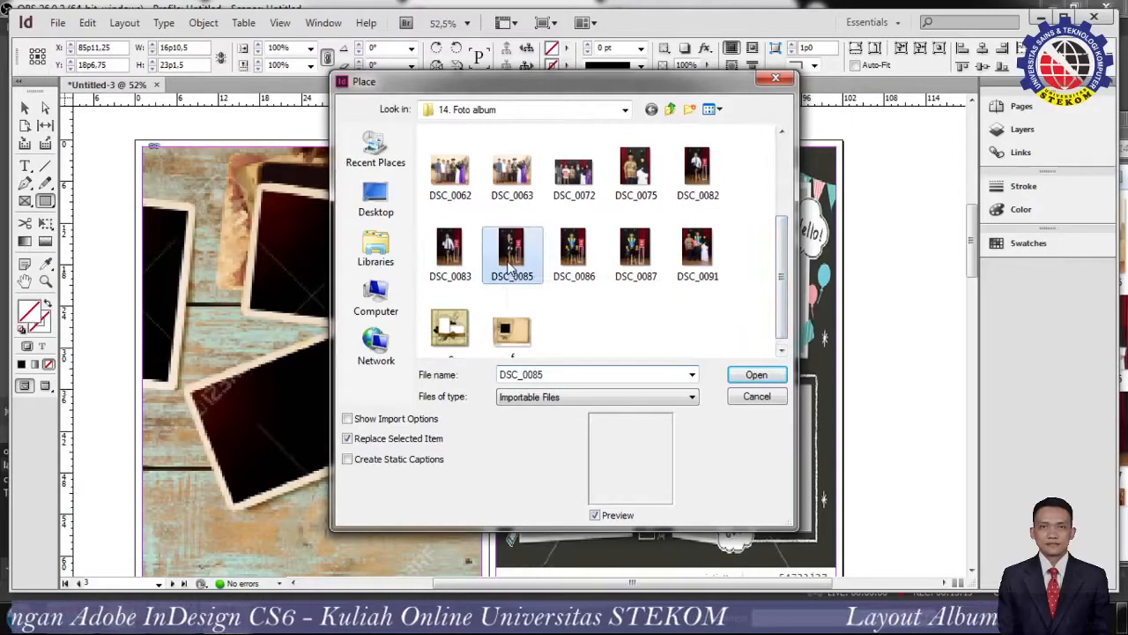
click(756, 376)
right_click(722, 278)
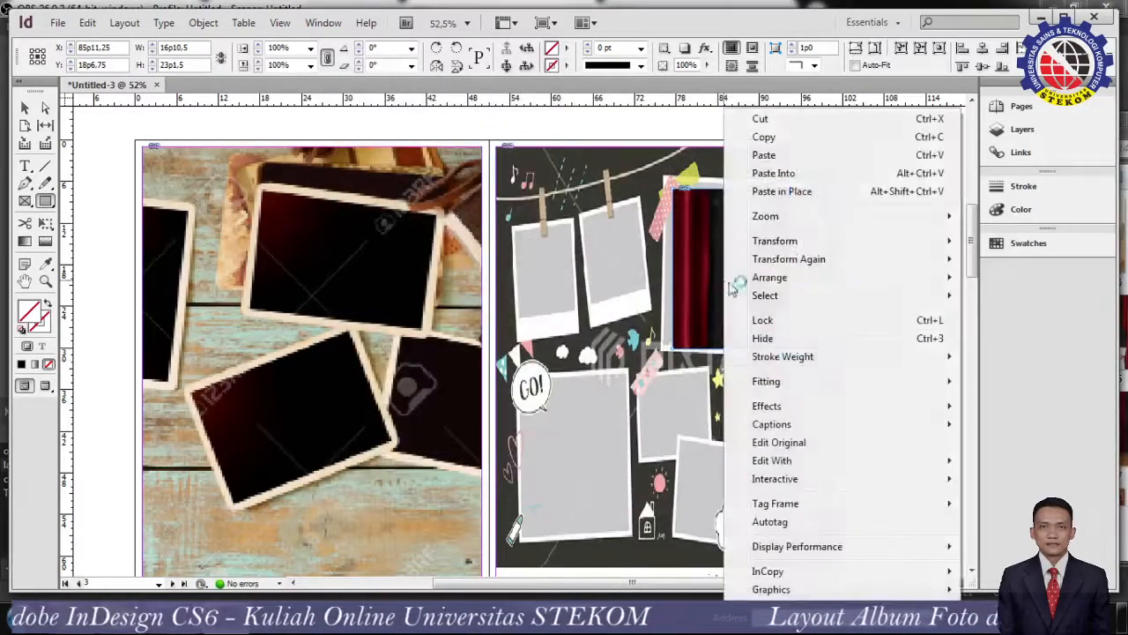
mouse_move(816, 381)
click(716, 382)
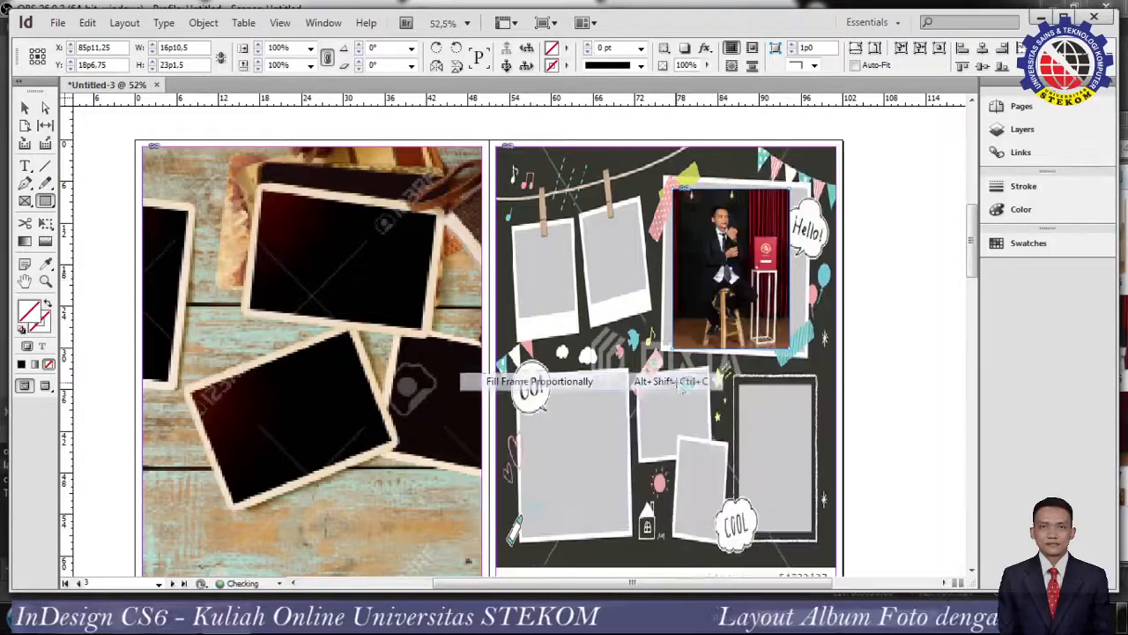
click(131, 395)
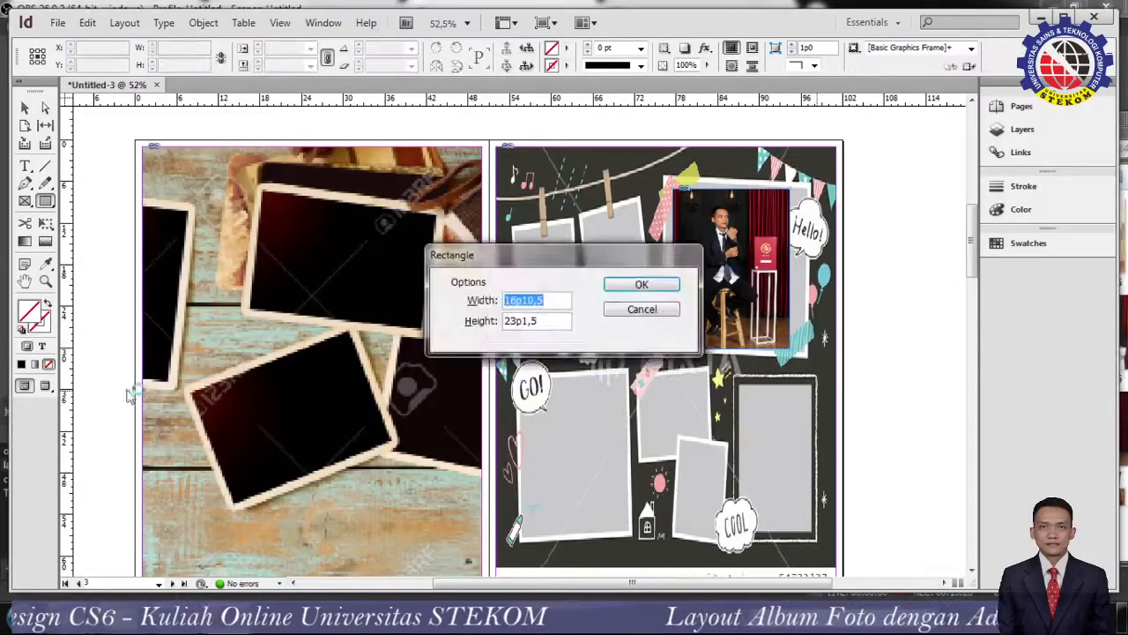
click(653, 308)
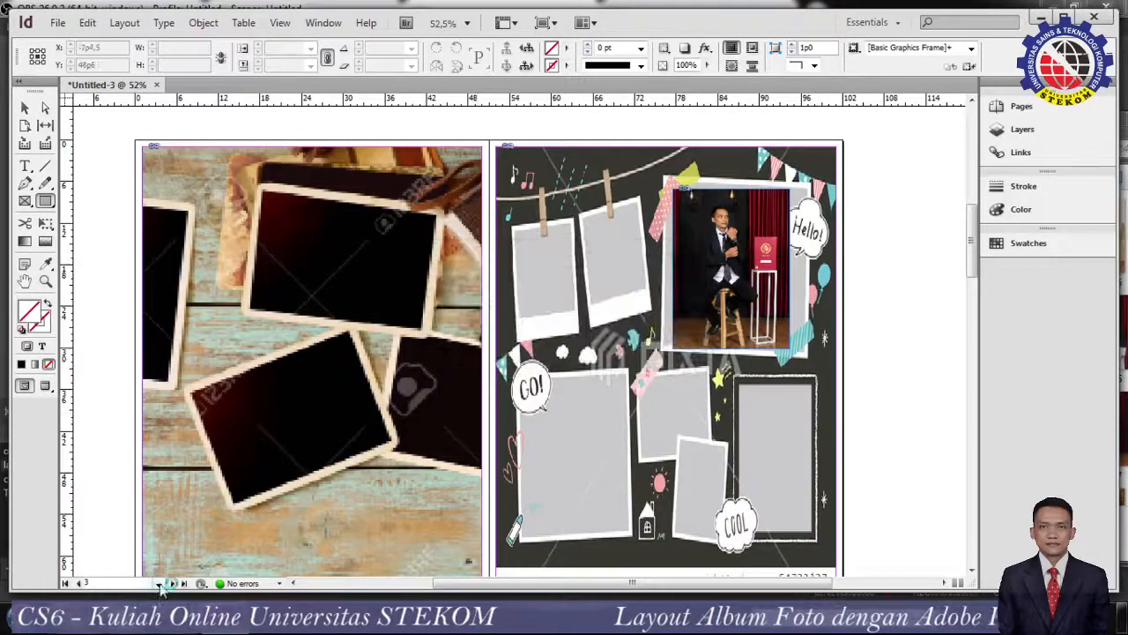
- Draw a rectangle frame about 25p9 by 17p10.5 over the lower tilted black photo on the left page and place DSC_0072 in it
click(25, 202)
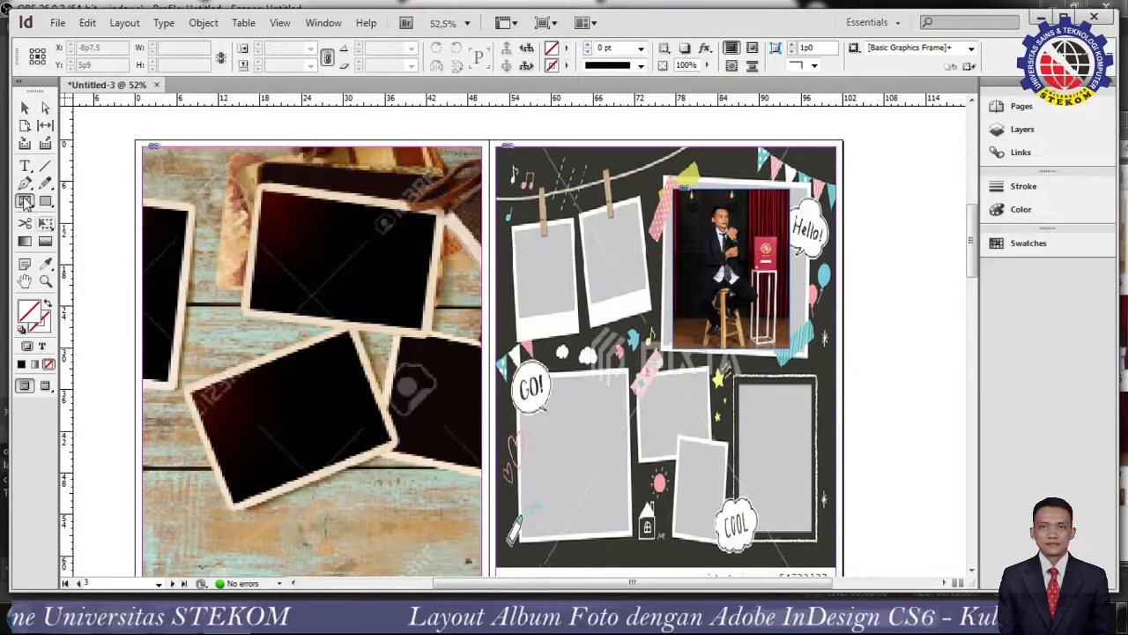
drag(191, 391, 370, 513)
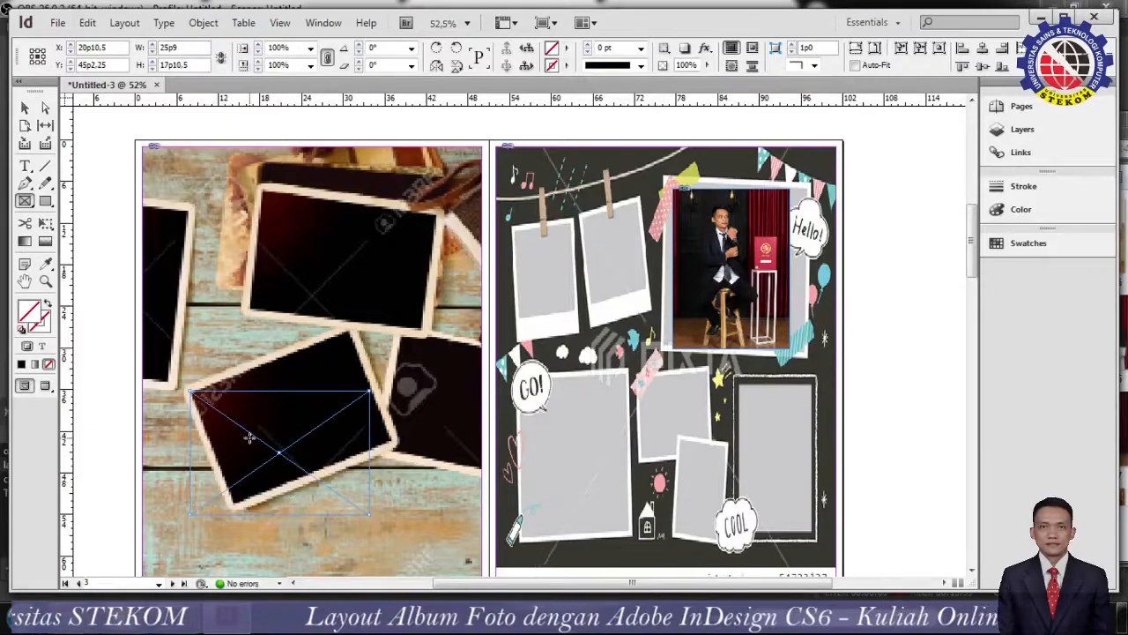
click(58, 22)
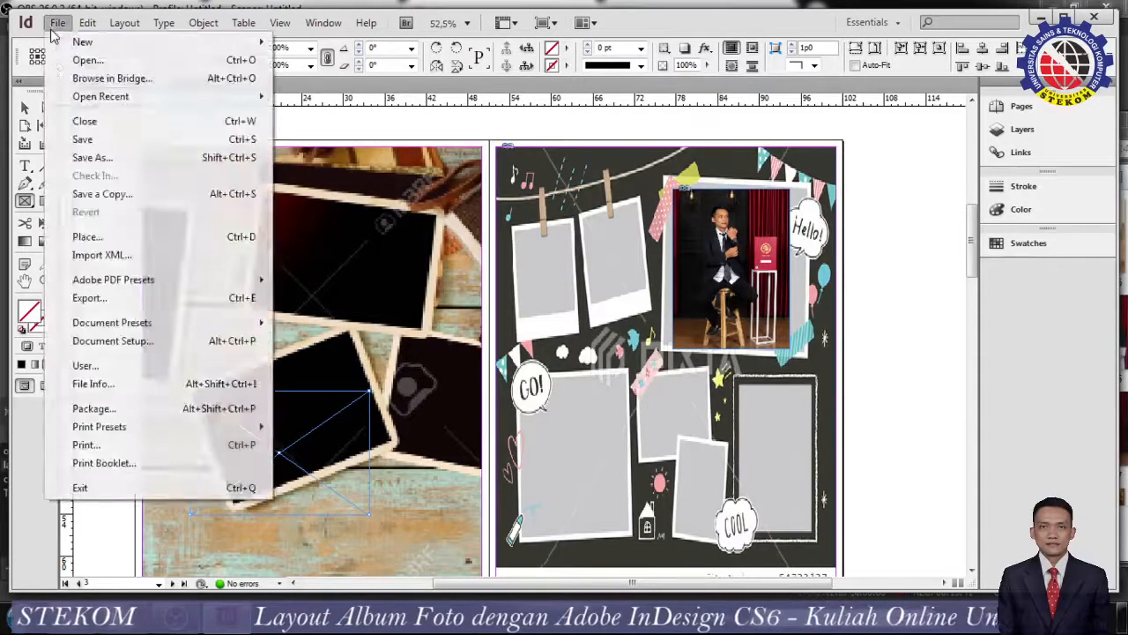
click(107, 236)
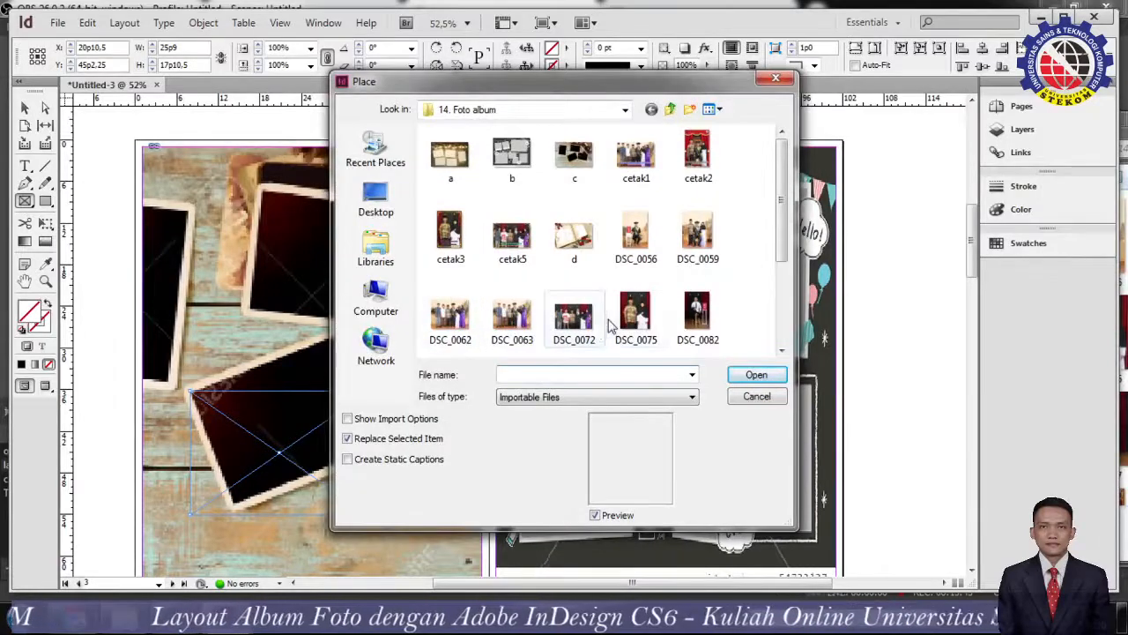
click(582, 328)
click(756, 375)
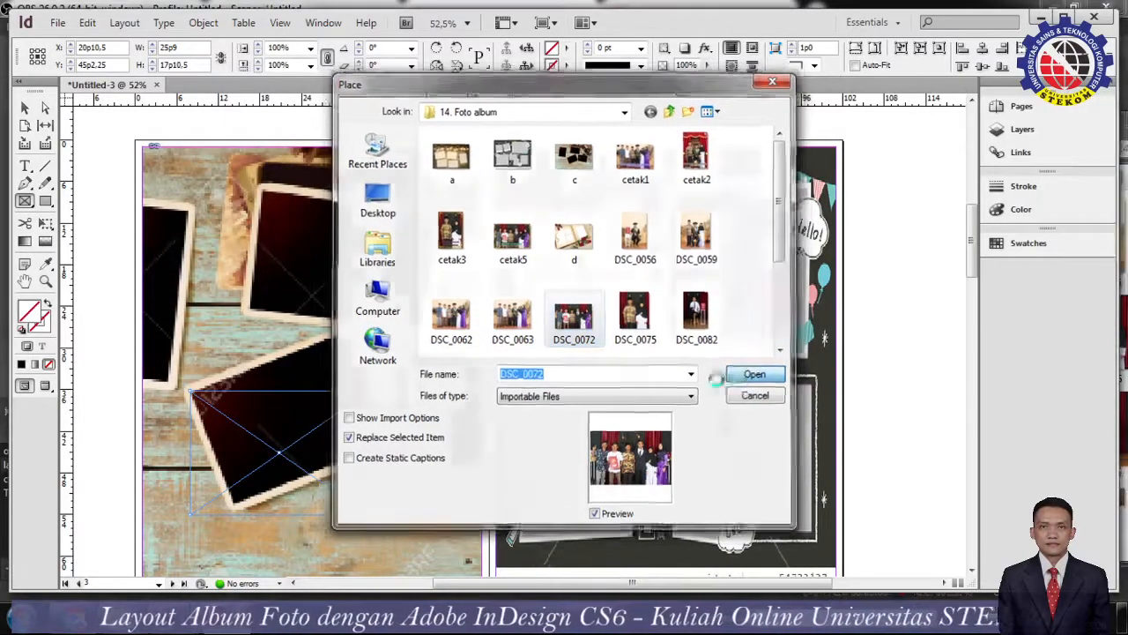
- Fit the group photo on the left page so that it fills its frame proportionally
right_click(310, 466)
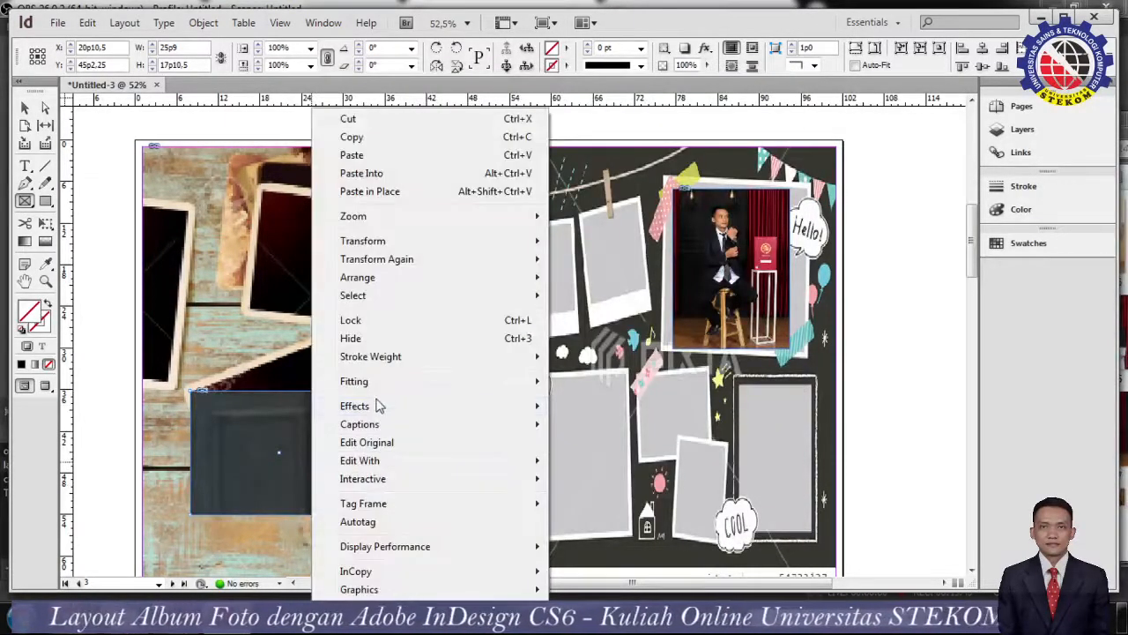
mouse_move(383, 392)
click(608, 380)
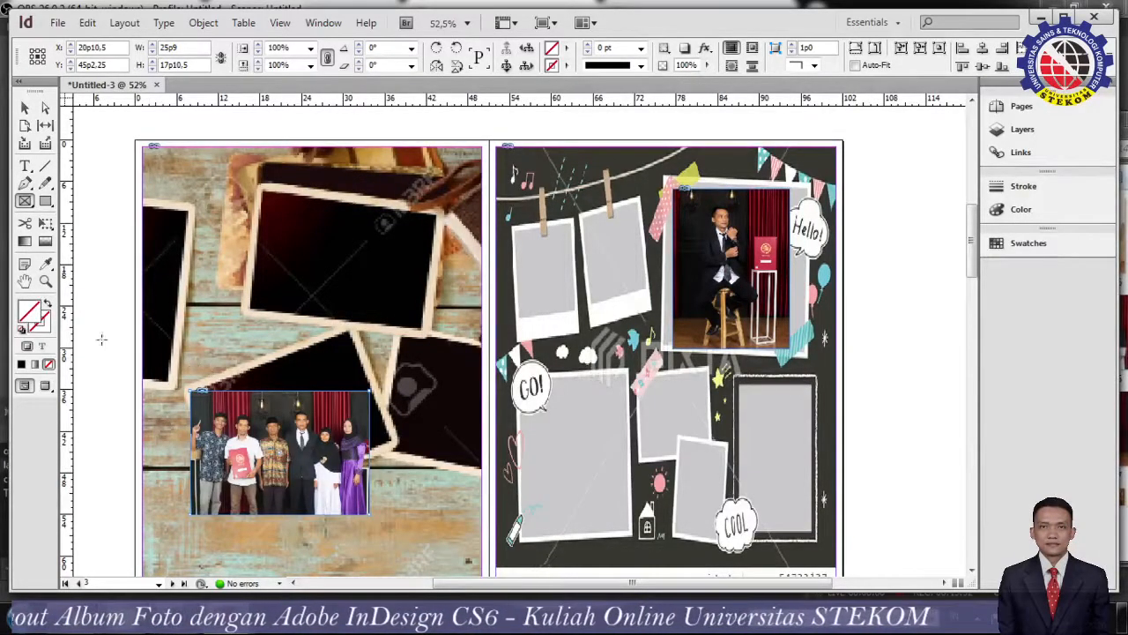
- Try to move the group photo down across the left page, and undo the shift
click(25, 106)
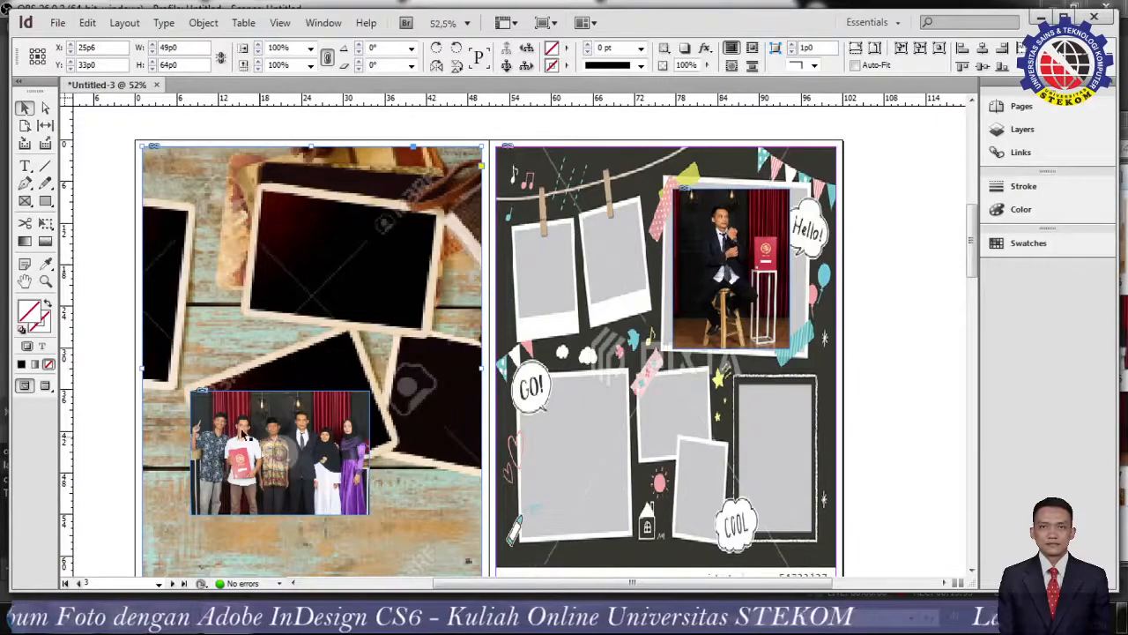
drag(270, 437, 308, 463)
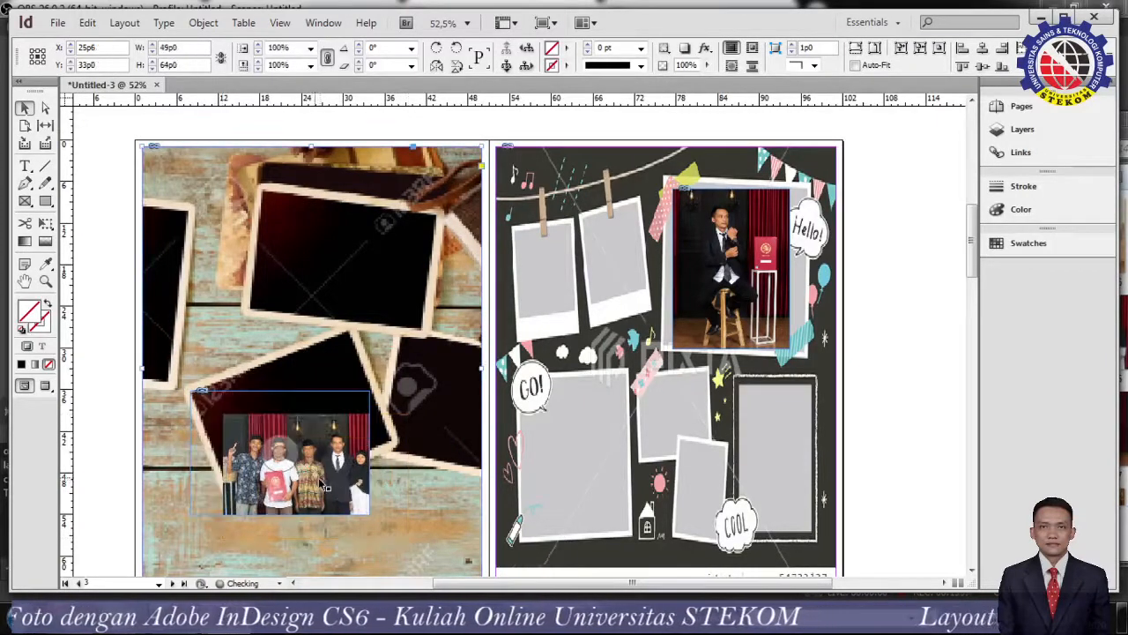
key(ctrl+z)
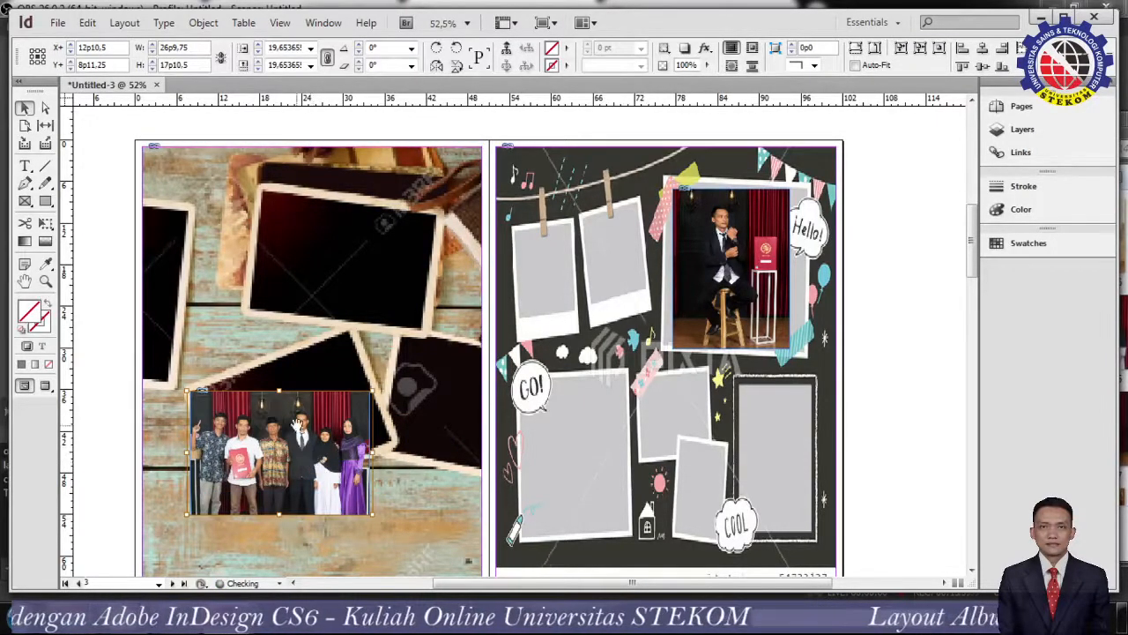
- Place the background image d from the 14. Foto album folder at the upper-left margin corner of the next spread's left page
scroll(853, 415, down, 6)
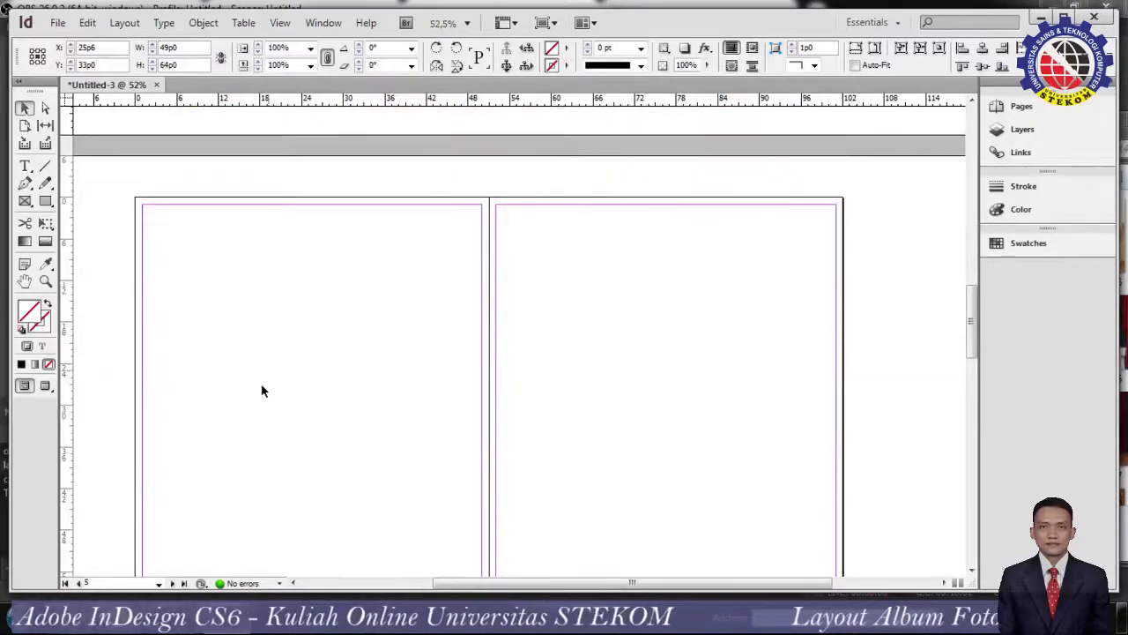
right_click(266, 389)
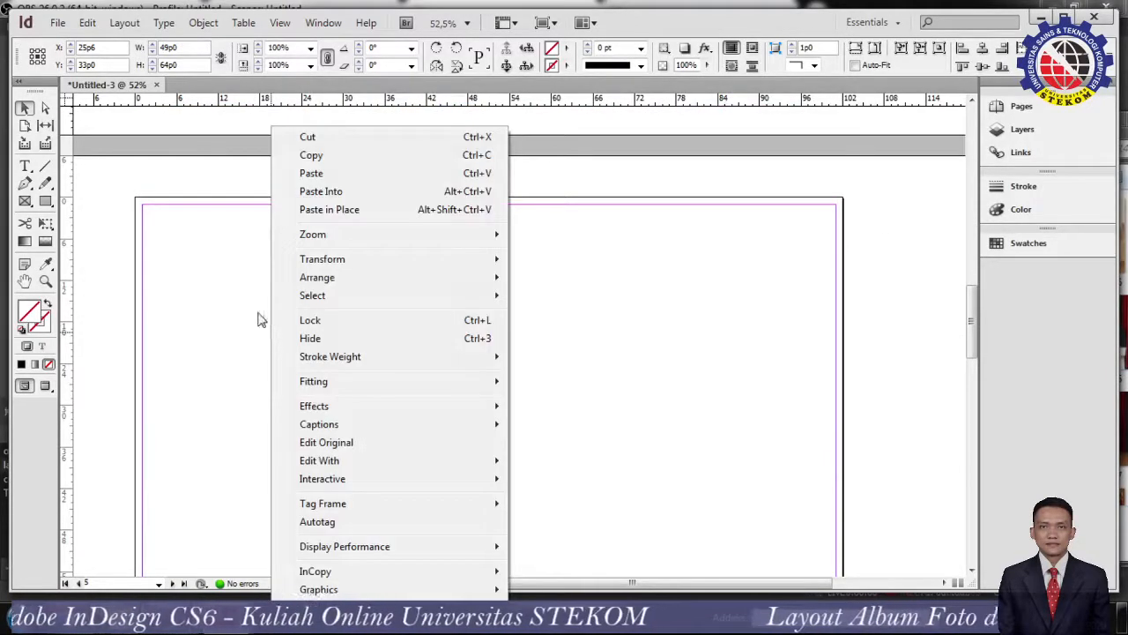
click(259, 319)
click(112, 619)
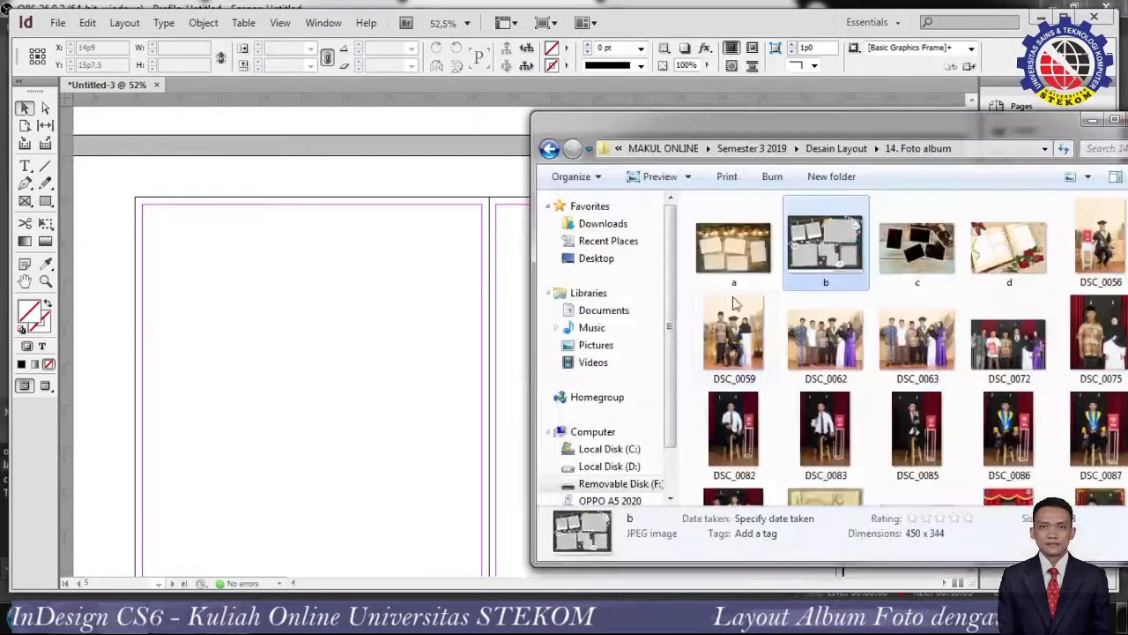
drag(1009, 264, 145, 210)
scroll(297, 381, down, 2)
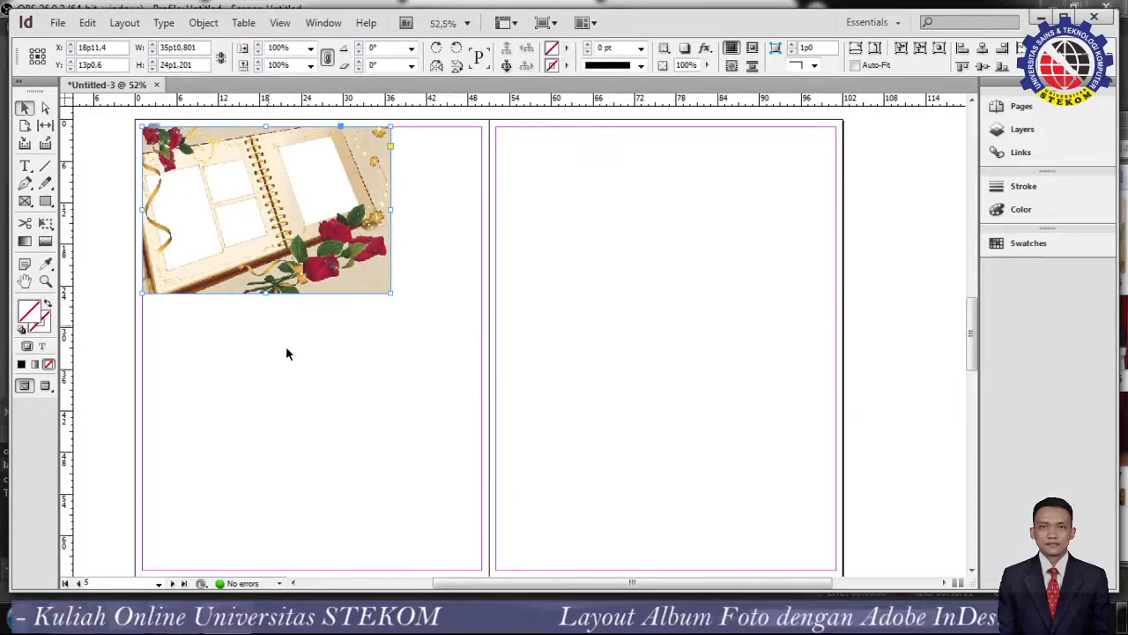
- Enlarge the background image's frame to the page margins, 49p0 wide and 64p0 high, and fill it proportionally with the image
drag(265, 294, 296, 569)
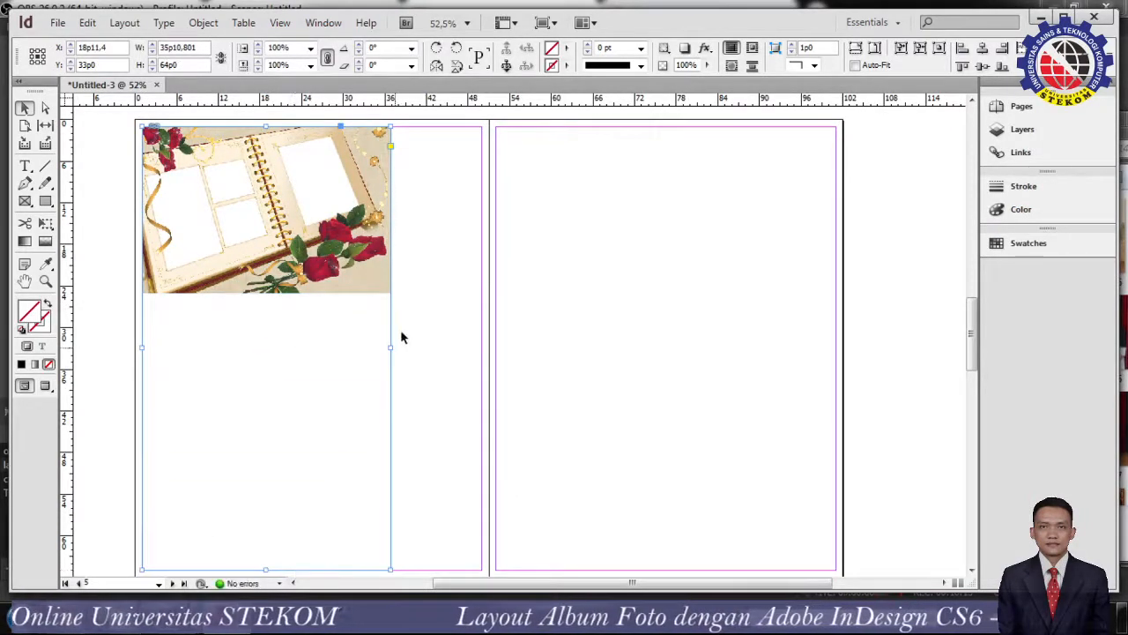
drag(392, 350, 479, 381)
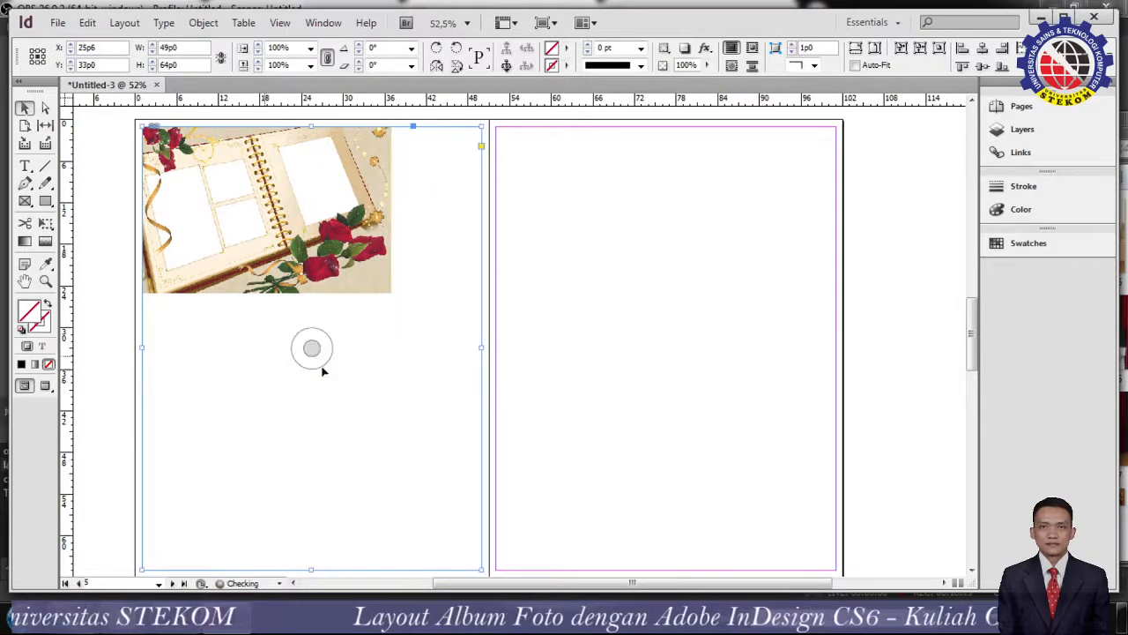
right_click(221, 251)
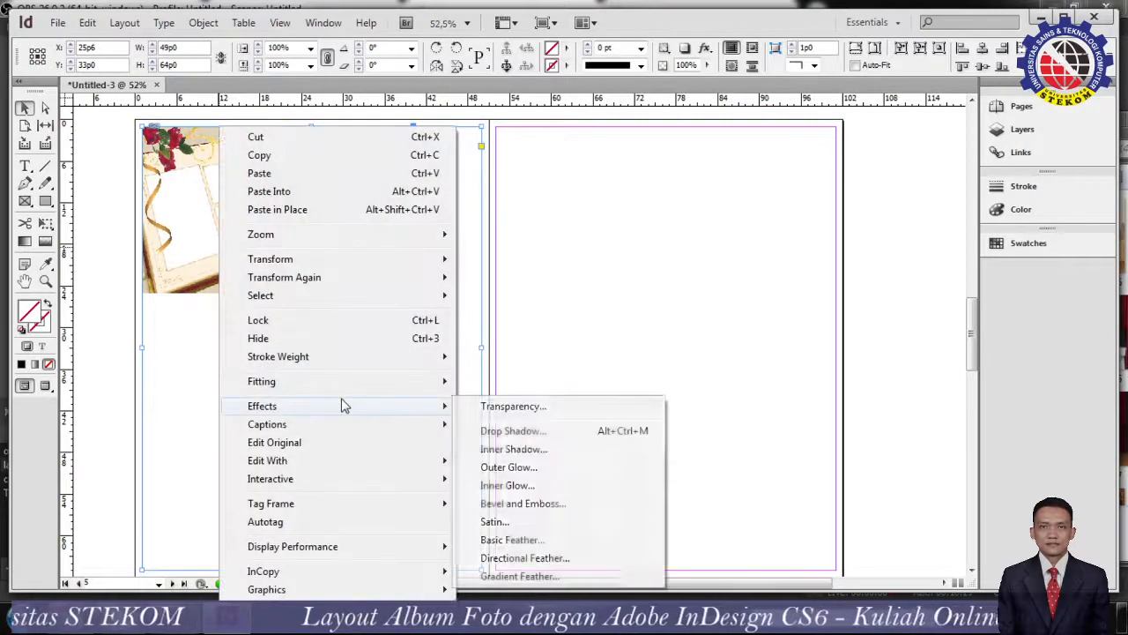
mouse_move(349, 394)
click(499, 385)
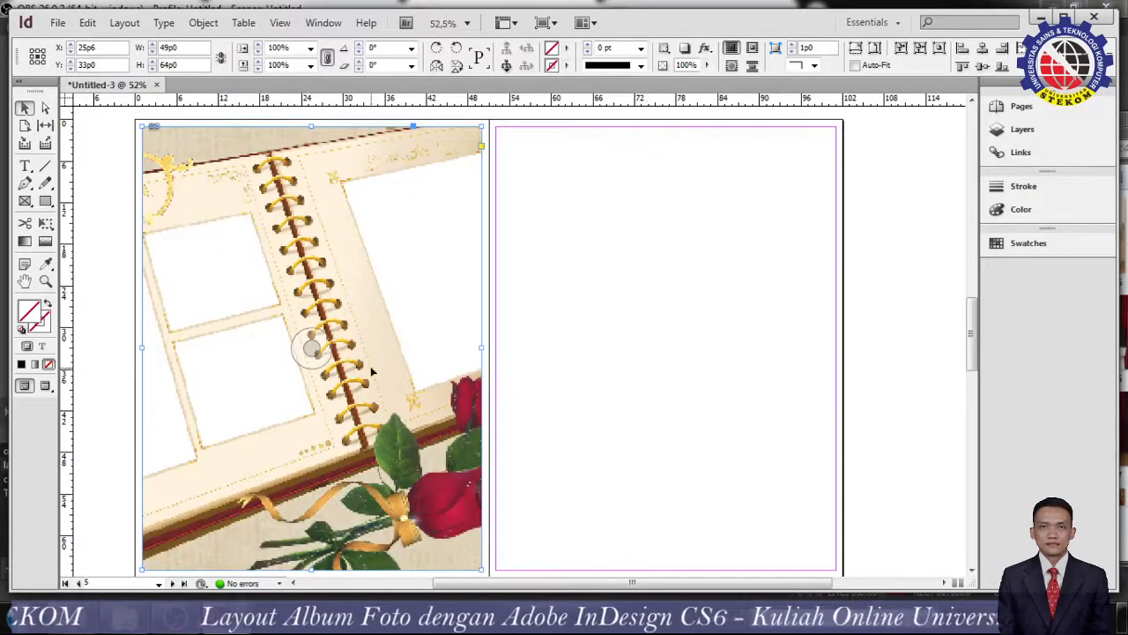
- Try to shift the notebook background image on the left page, undo the move and deselect the image
drag(372, 373, 347, 380)
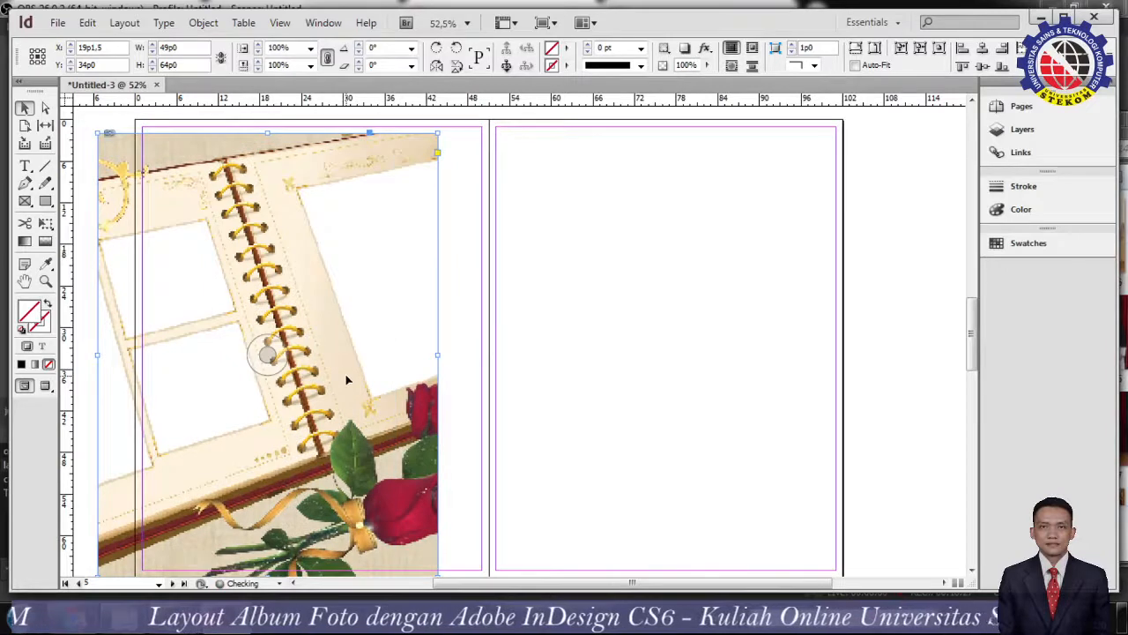
key(ctrl+z)
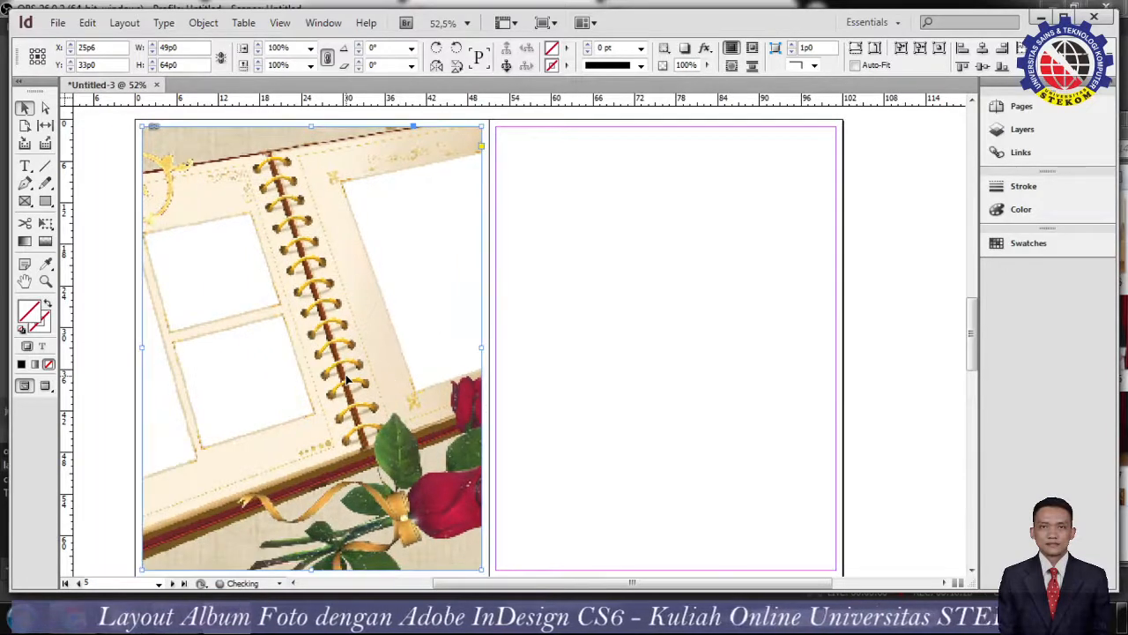
click(620, 261)
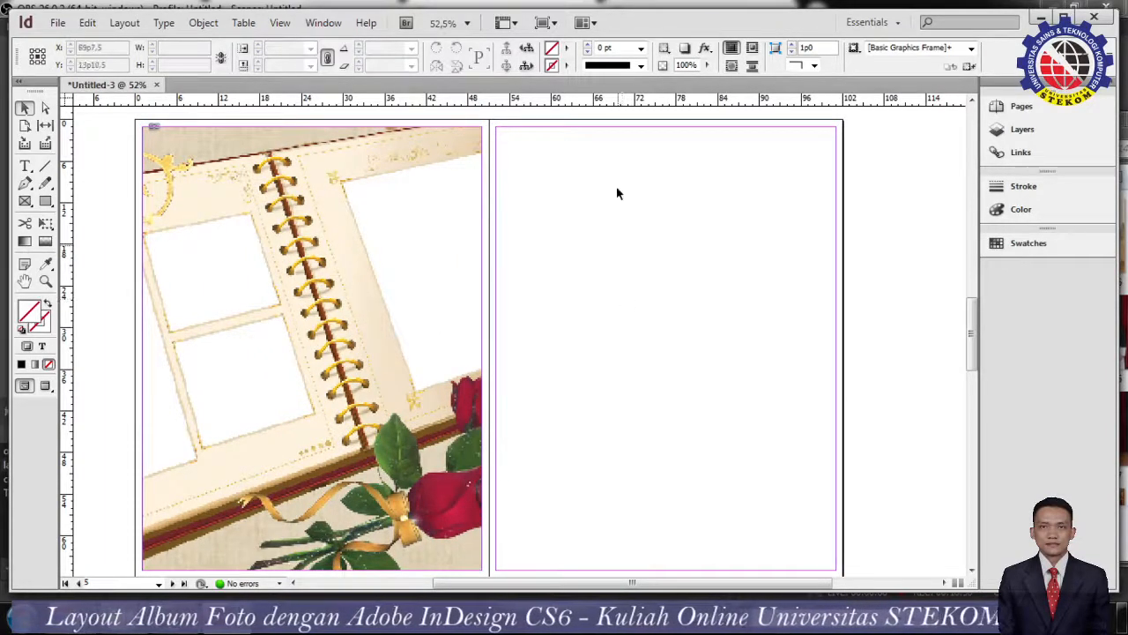
scroll(715, 373, up, 3)
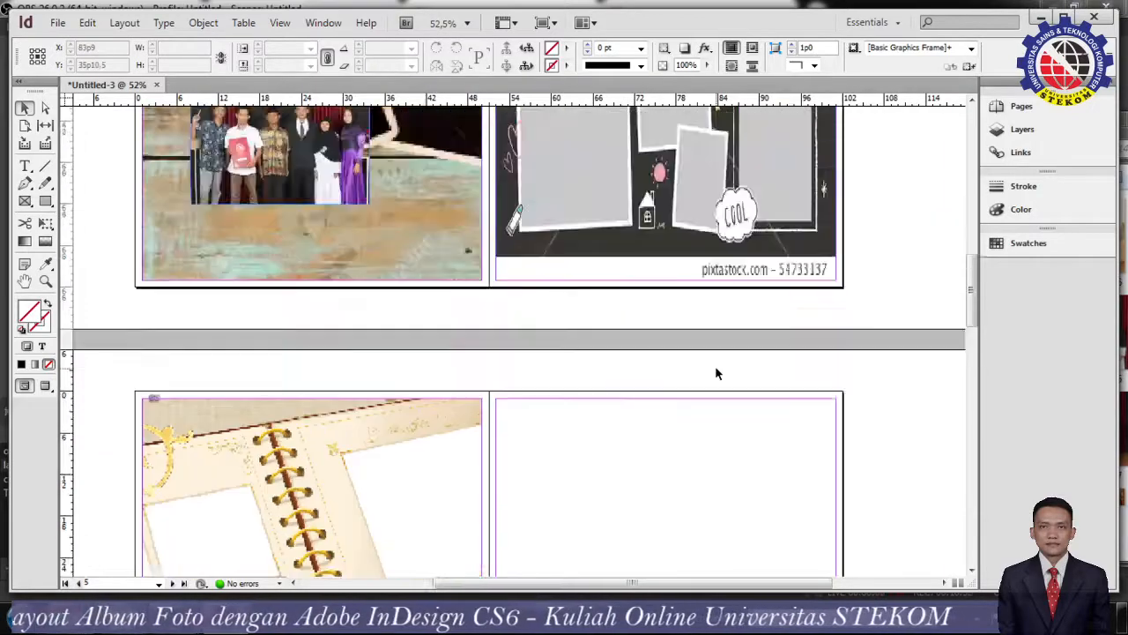
scroll(716, 370, up, 10)
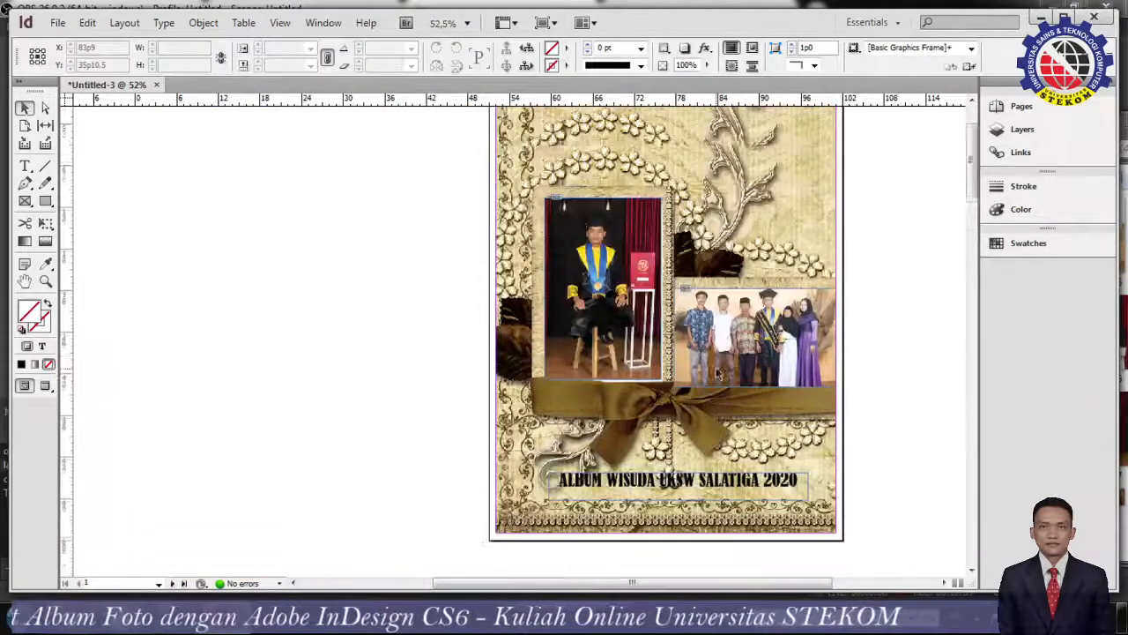
- Switch the document's screen mode from Normal to Preview
scroll(716, 368, up, 1)
click(554, 22)
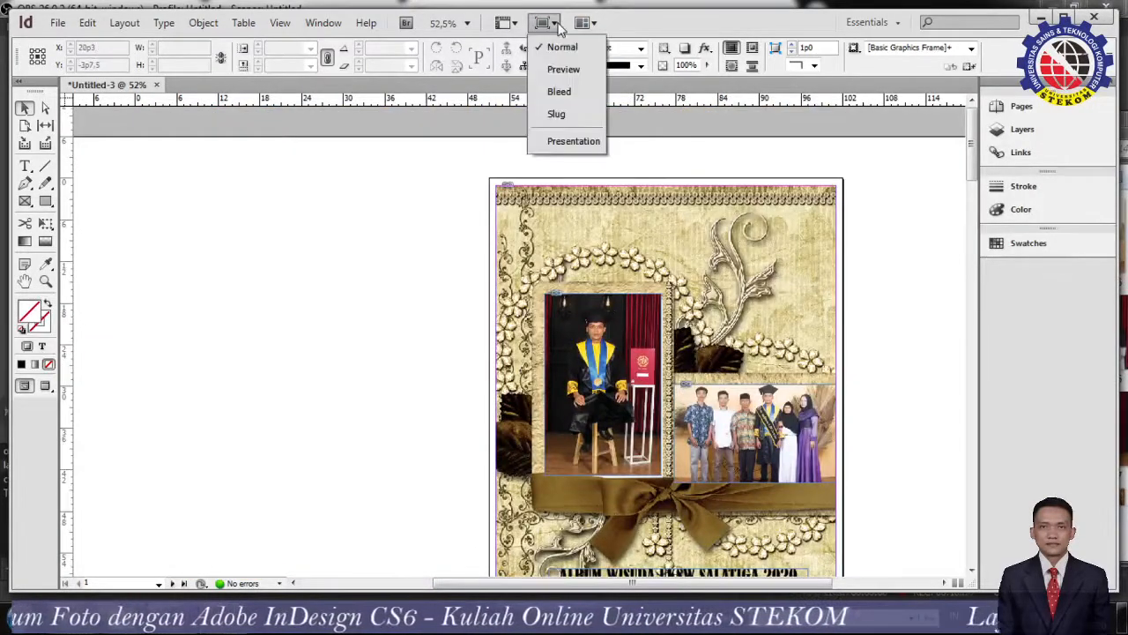
click(563, 70)
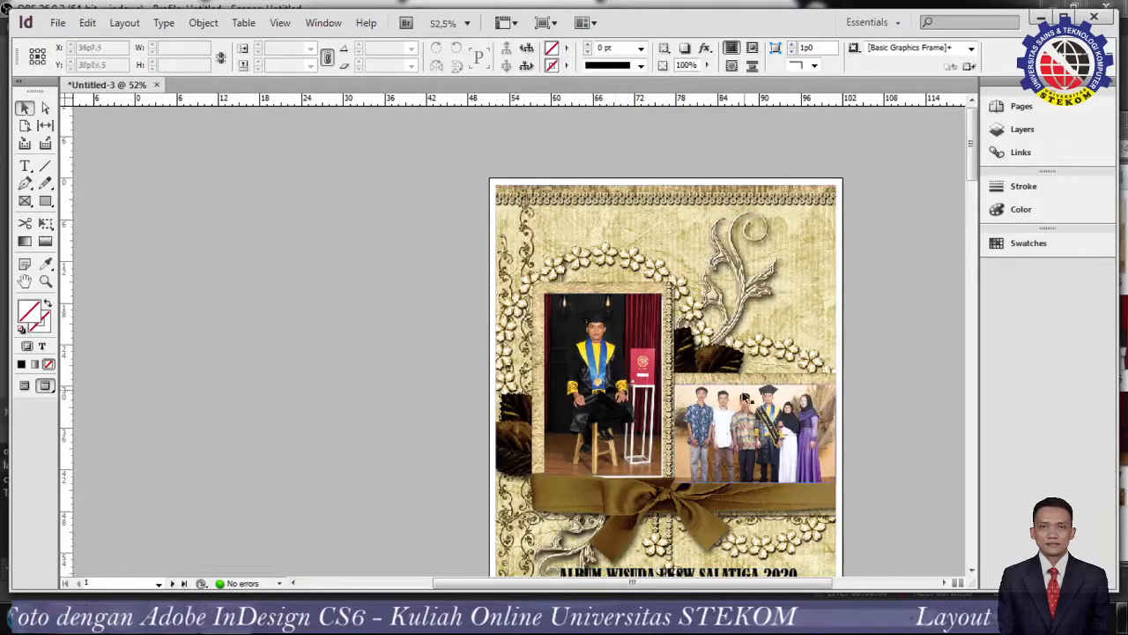
- Review the album in preview from the cover through the photo spread to the notebook spread, and return to the cover
scroll(946, 371, down, 2)
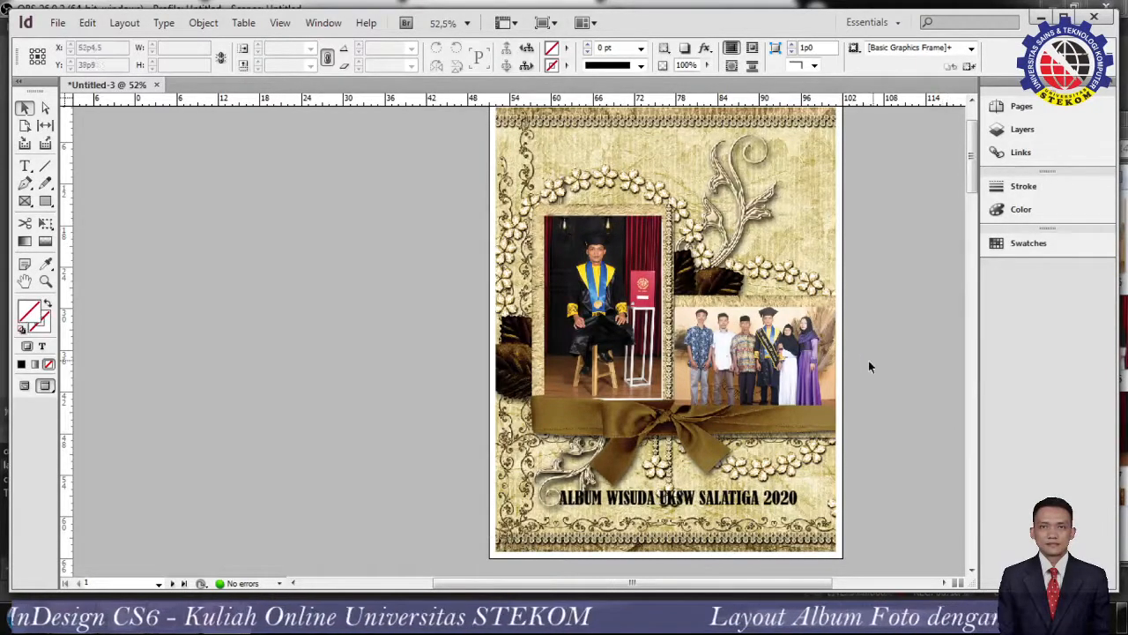
scroll(793, 396, down, 3)
scroll(727, 424, down, 8)
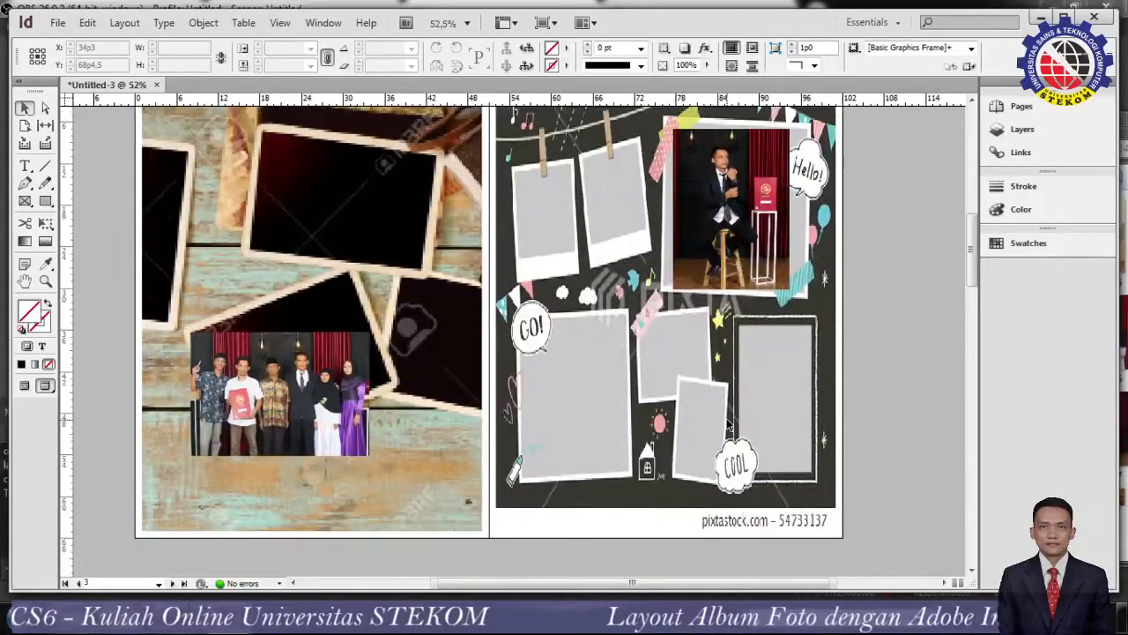
scroll(727, 425, down, 8)
scroll(727, 425, down, 3)
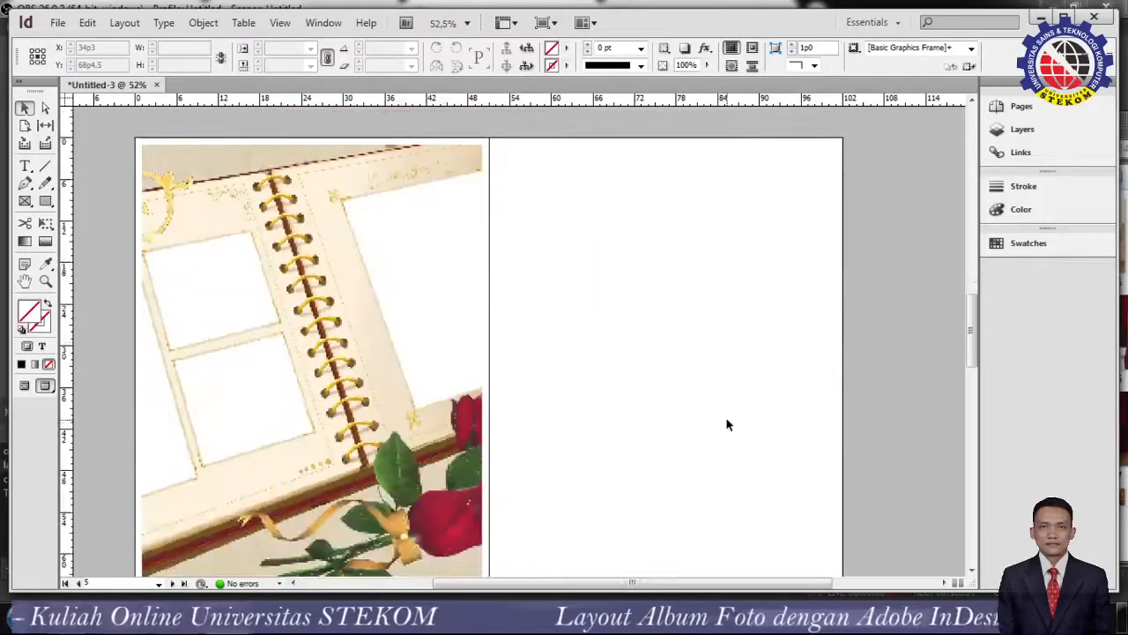
scroll(726, 425, up, 3)
scroll(726, 424, down, 2)
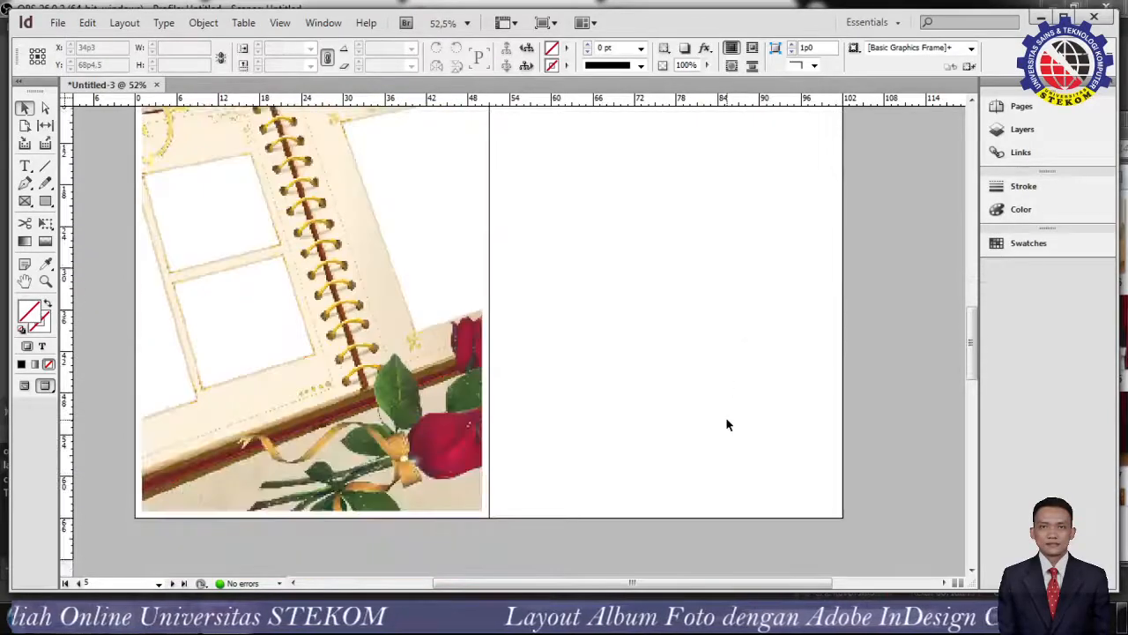
scroll(726, 425, up, 10)
scroll(728, 426, up, 10)
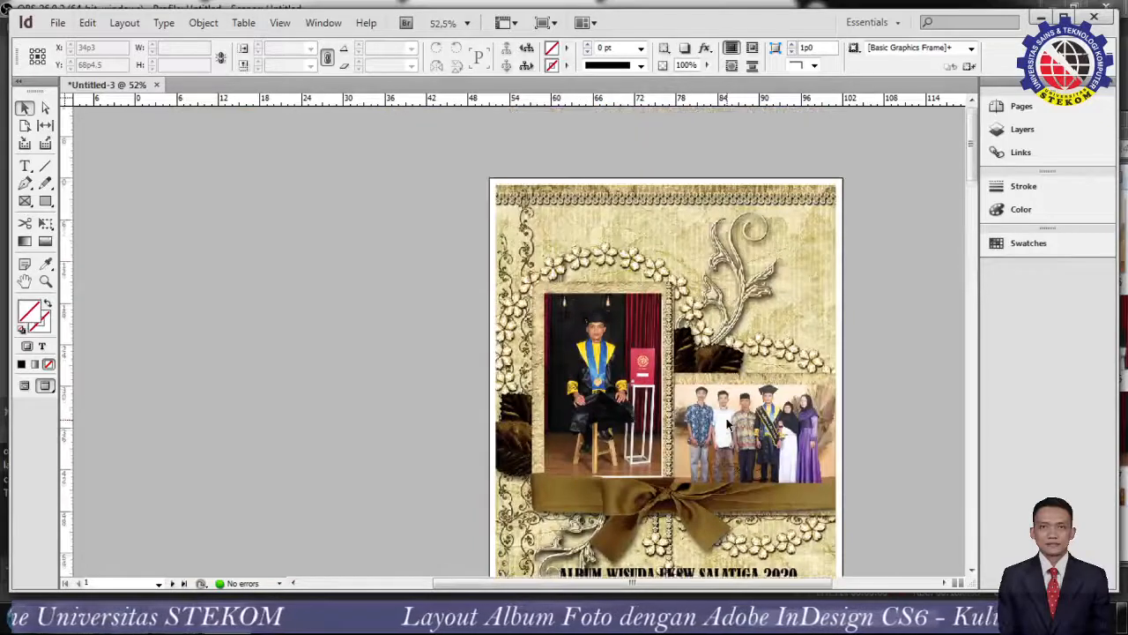
- Examine the full cover page and compare it with the first inner spread of framed photos
scroll(726, 425, down, 2)
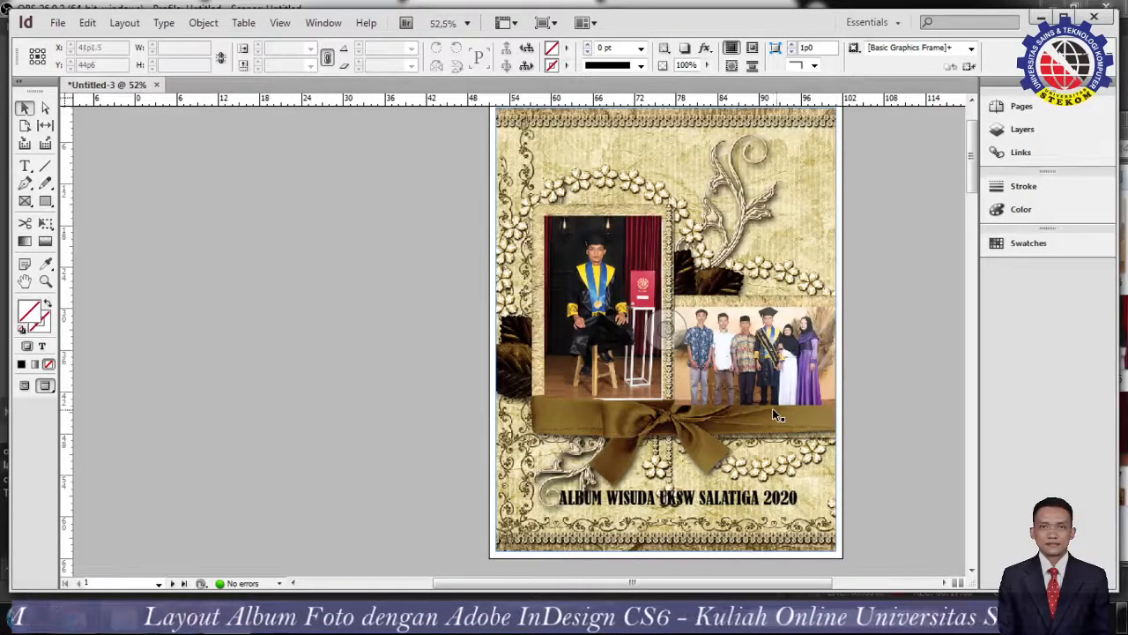
scroll(800, 375, up, 1)
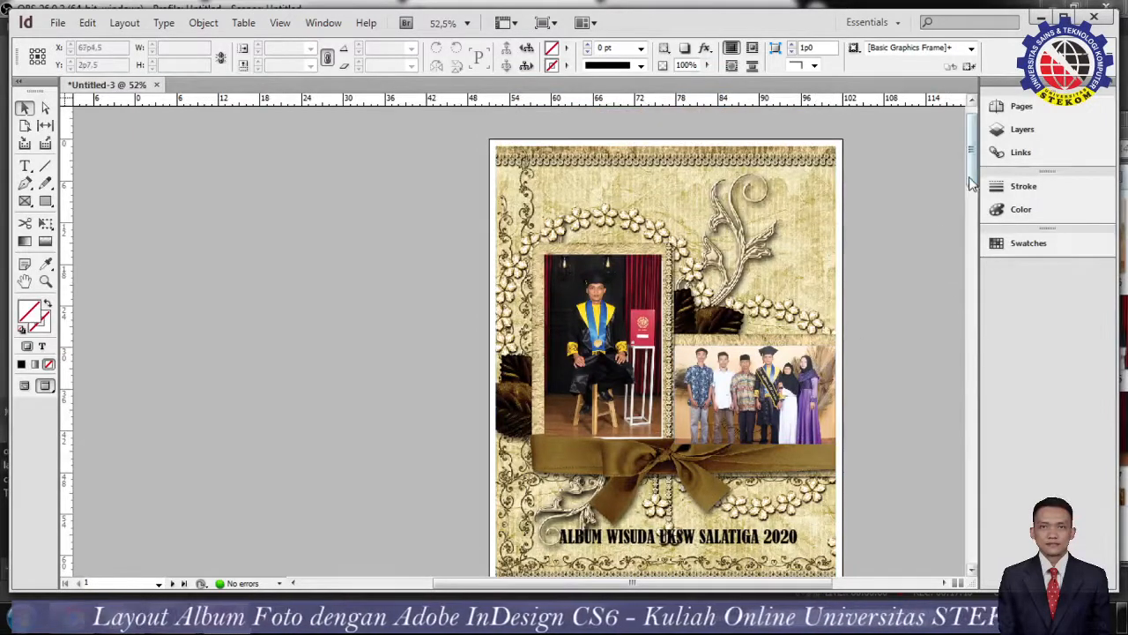
drag(972, 171, 972, 176)
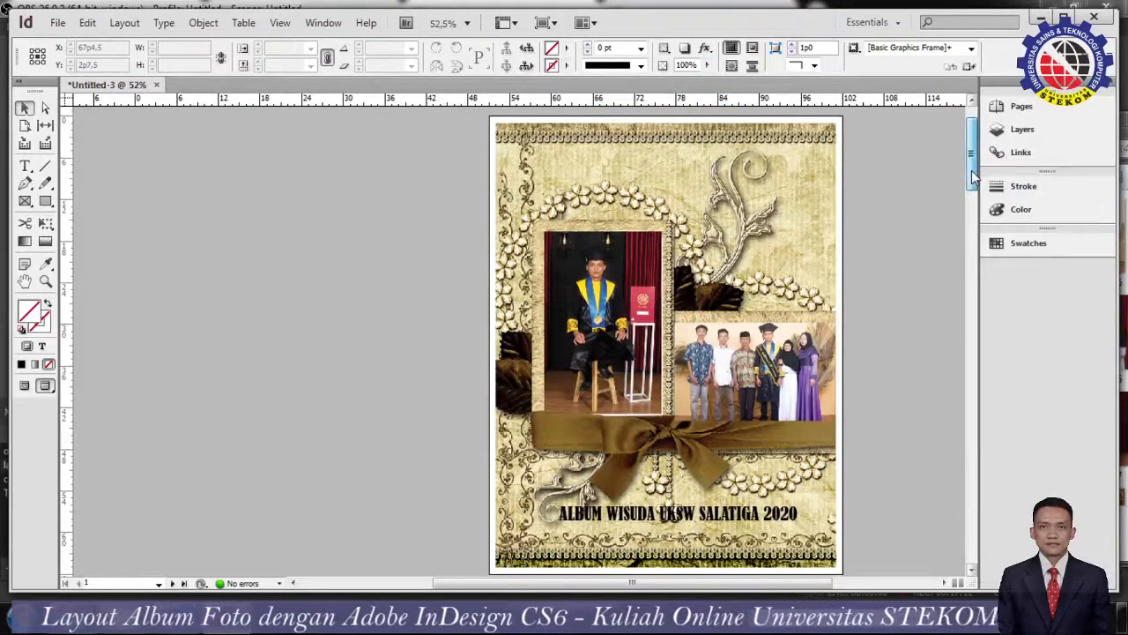
click(257, 327)
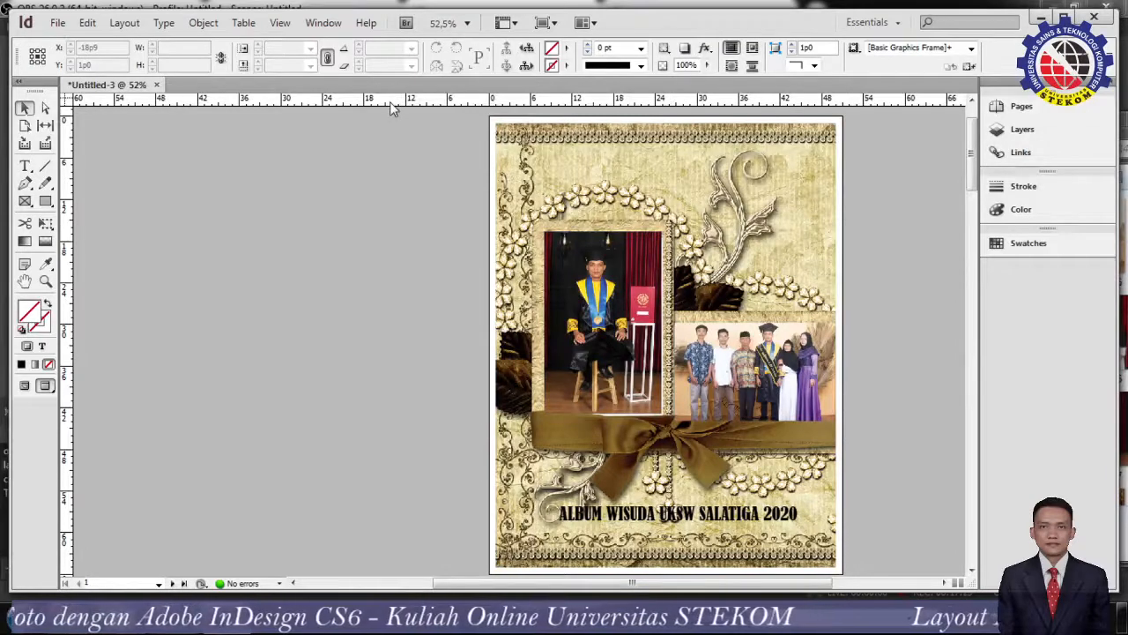
scroll(776, 412, down, 3)
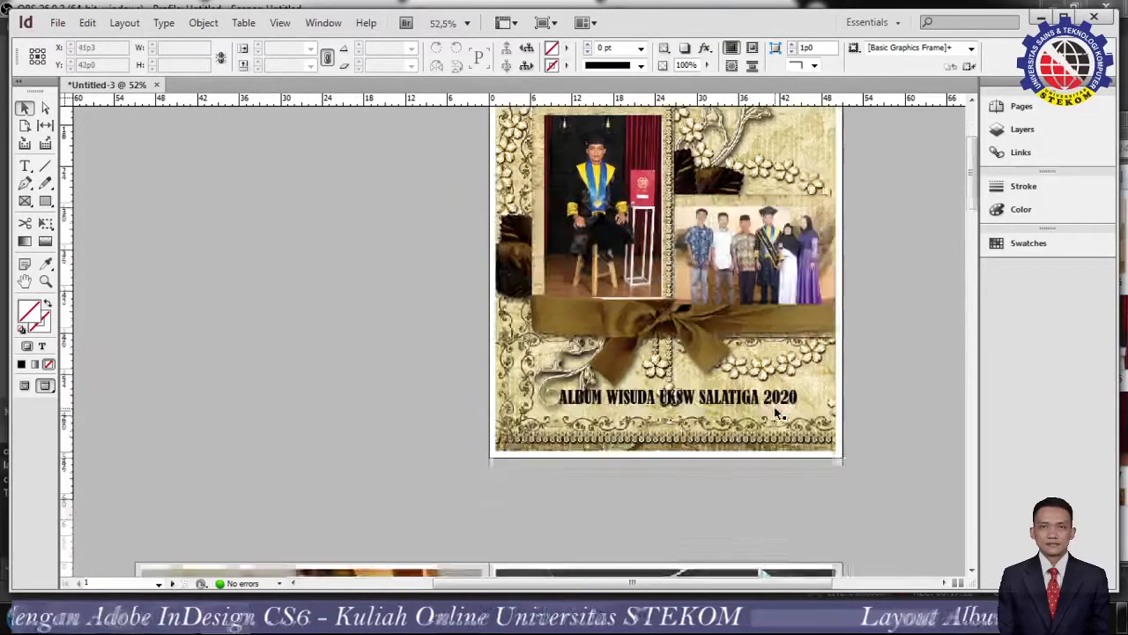
scroll(775, 413, down, 10)
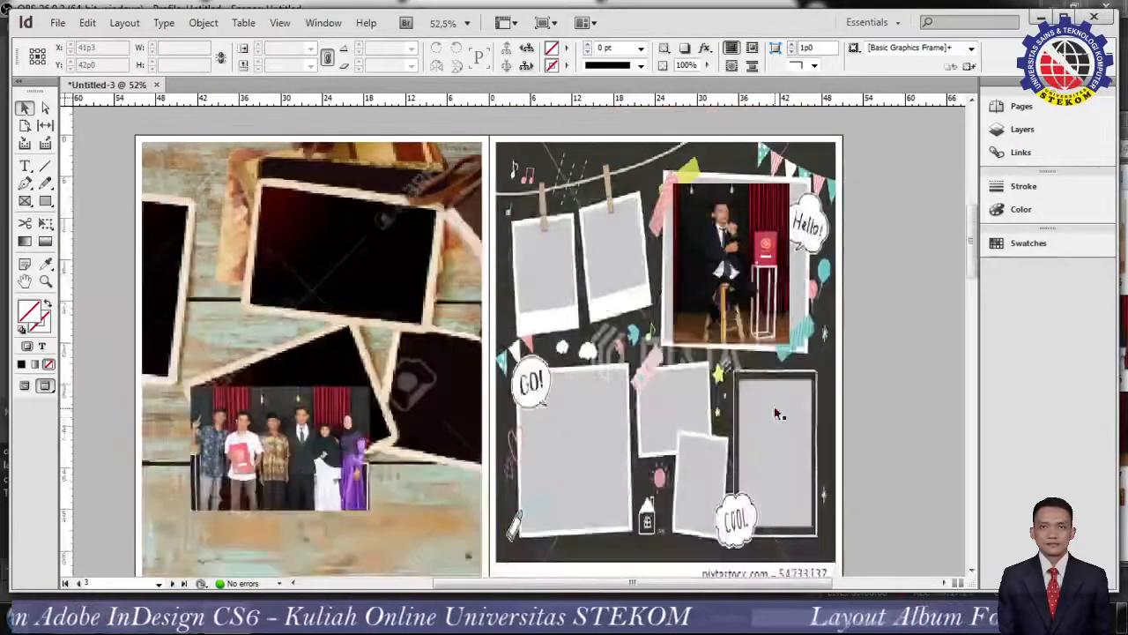
scroll(774, 418, up, 1)
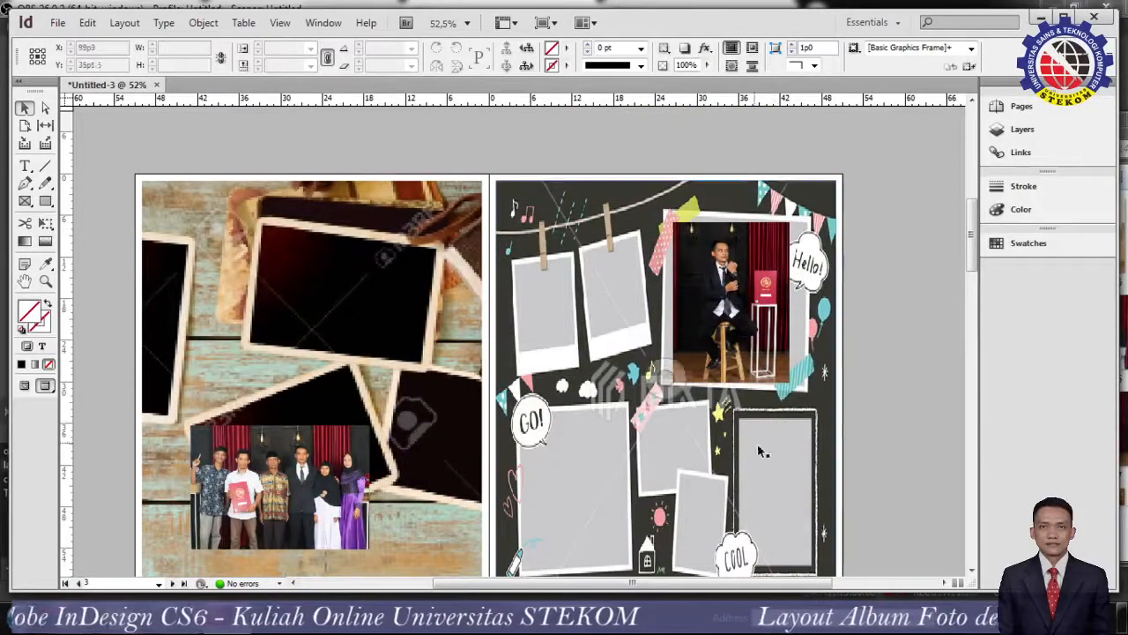
scroll(866, 380, up, 8)
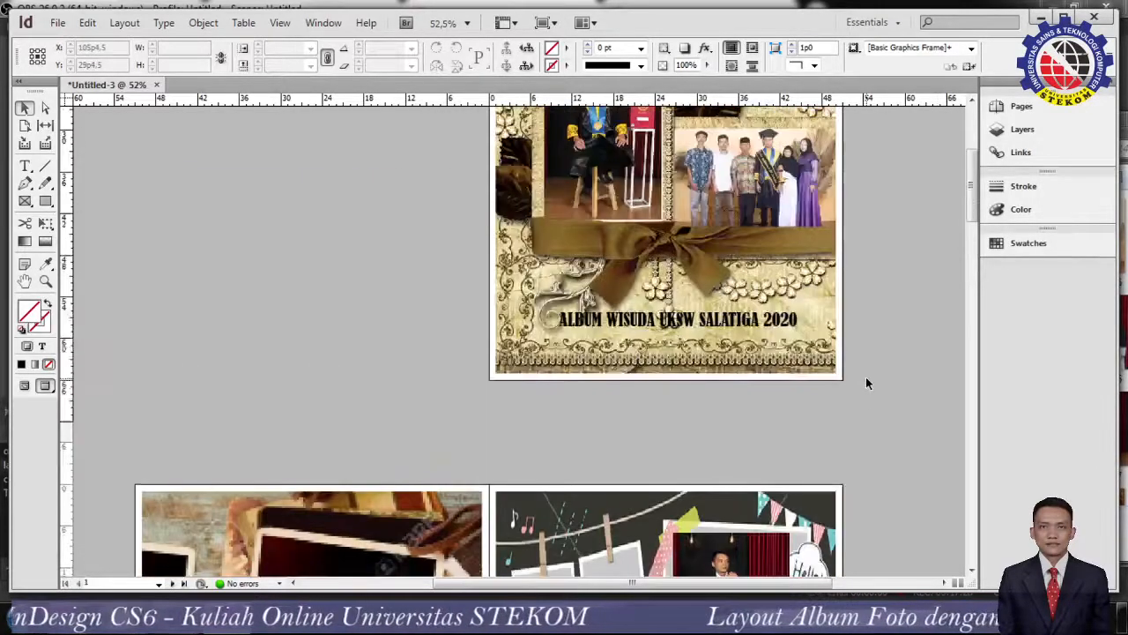
scroll(865, 376, up, 5)
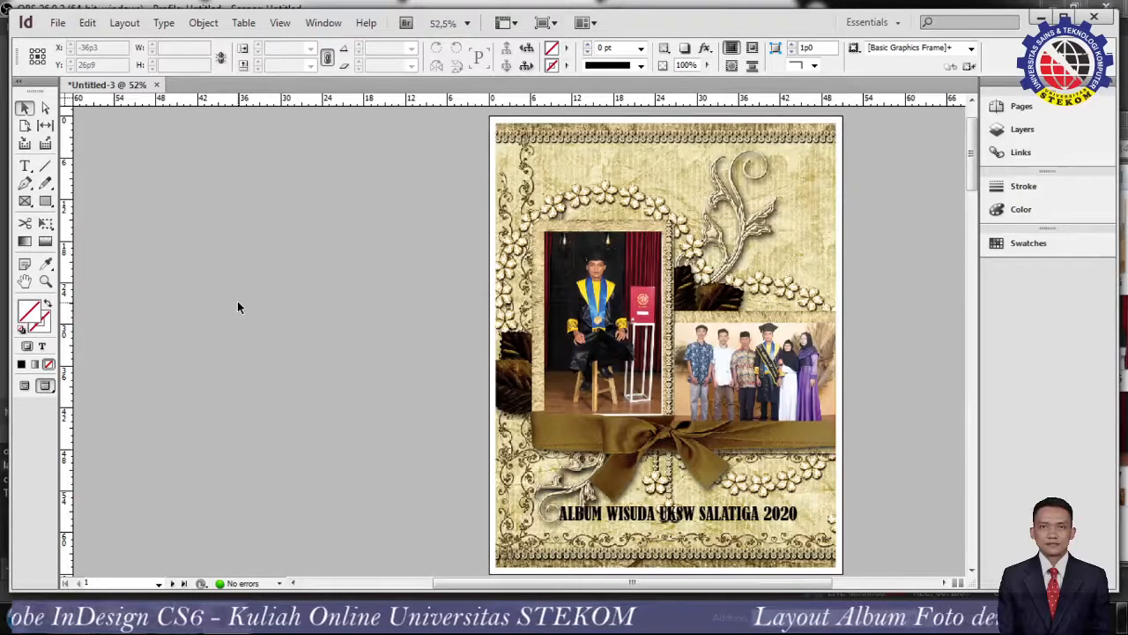
- Draw a rectangle about 37p3 wide and 23p1,5 high across the middle of the blank page beside the notebook background
scroll(582, 454, down, 10)
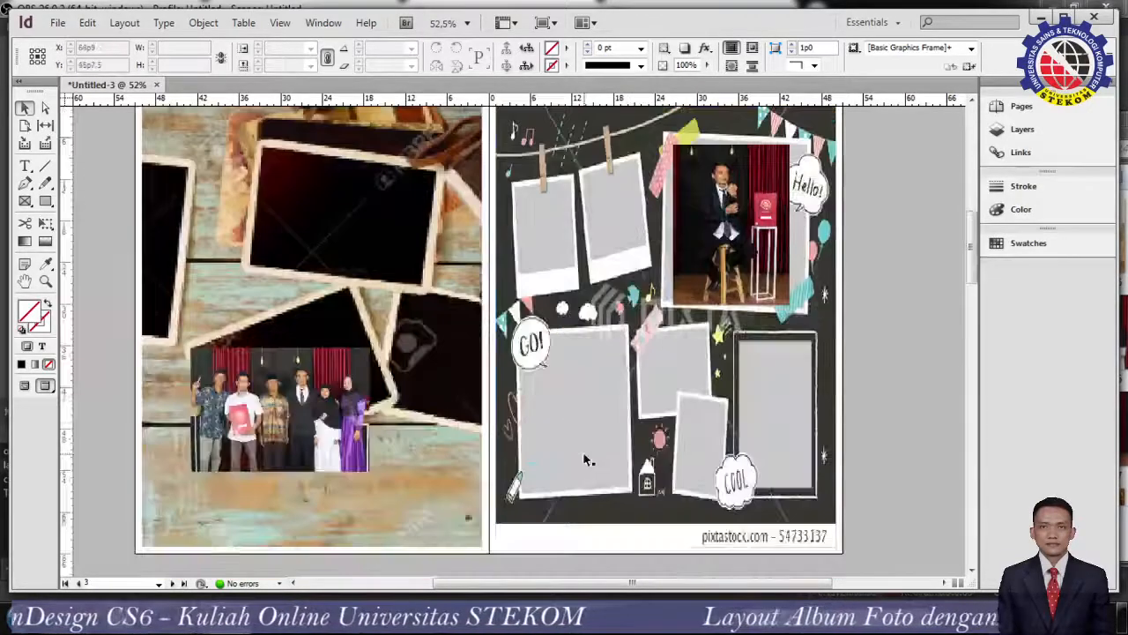
scroll(583, 454, down, 5)
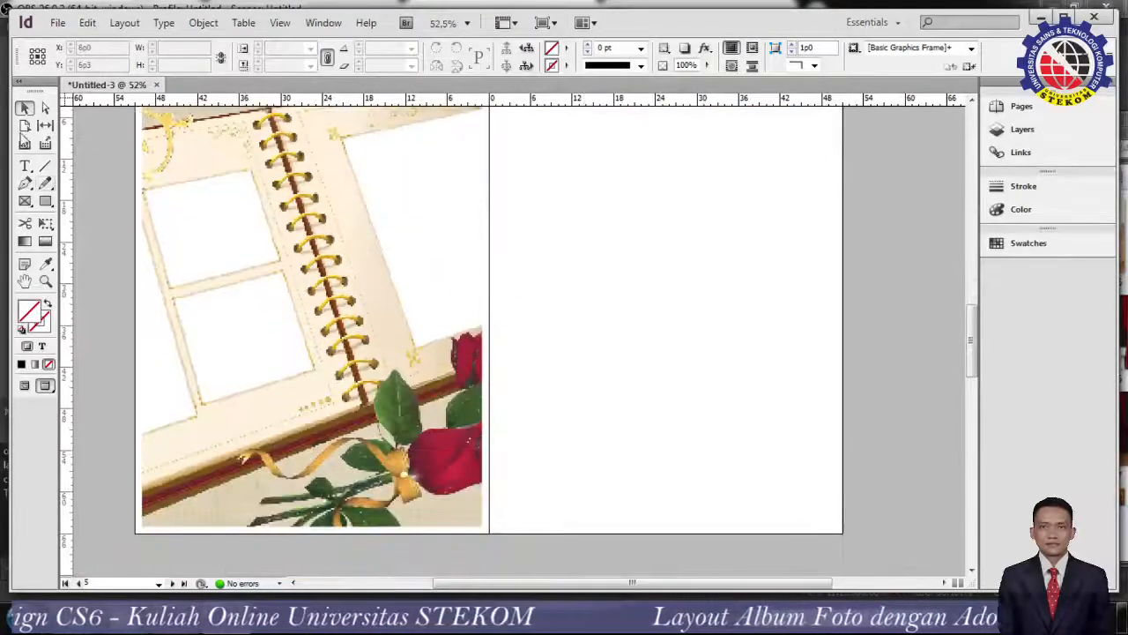
click(46, 201)
scroll(568, 191, up, 1)
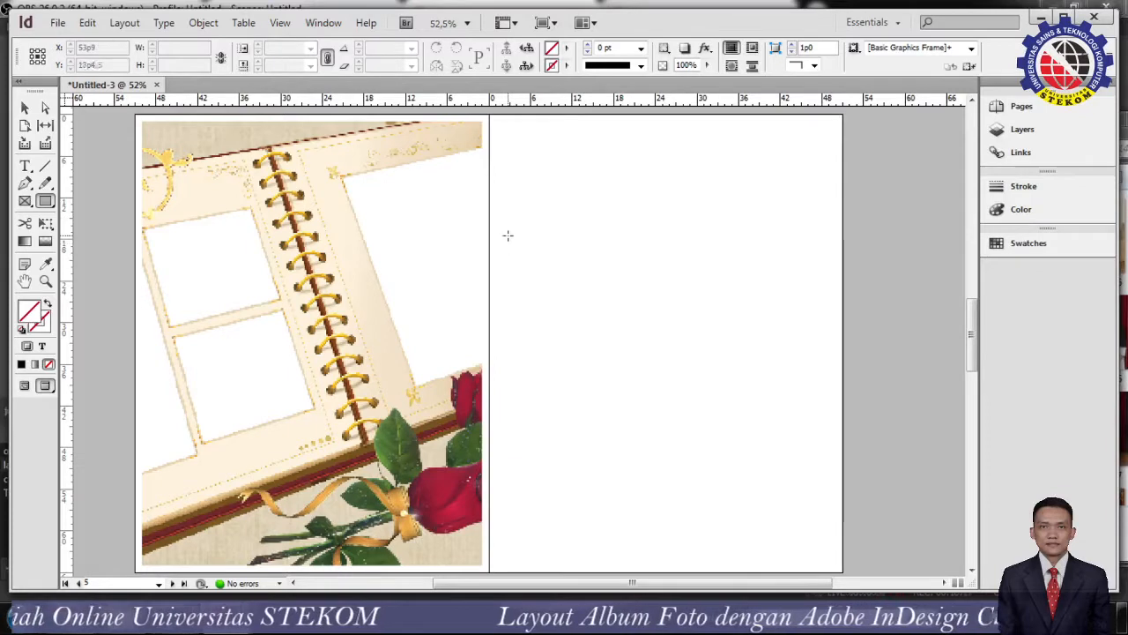
drag(508, 245, 767, 405)
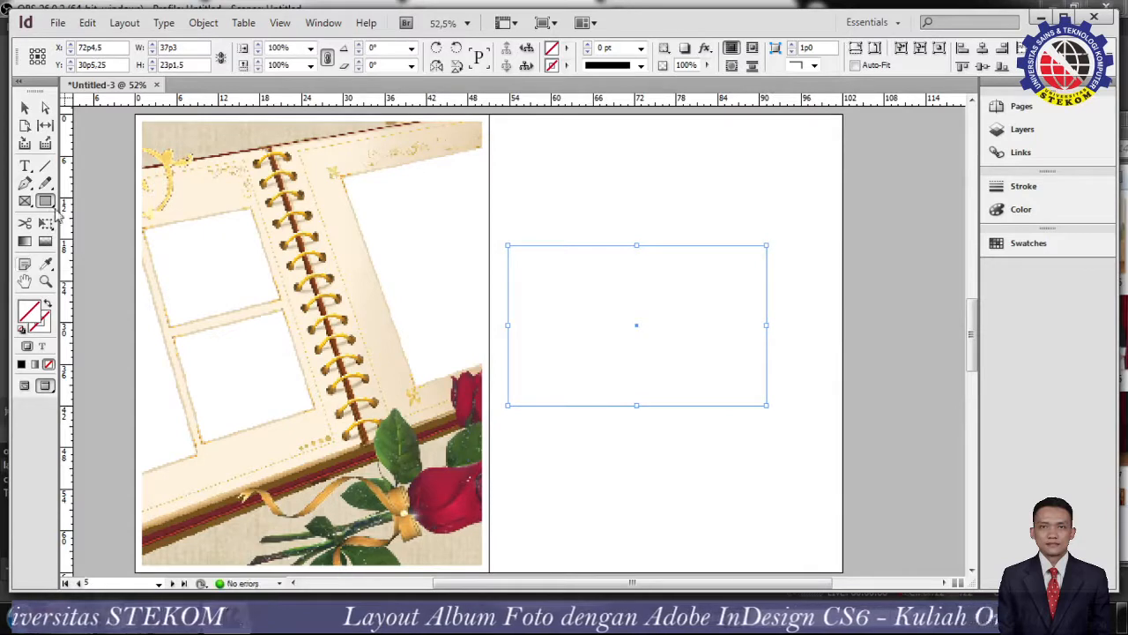
- Try out a circle about 20p1,5 across below the rectangle on the blank page, and undo it
drag(52, 205, 92, 217)
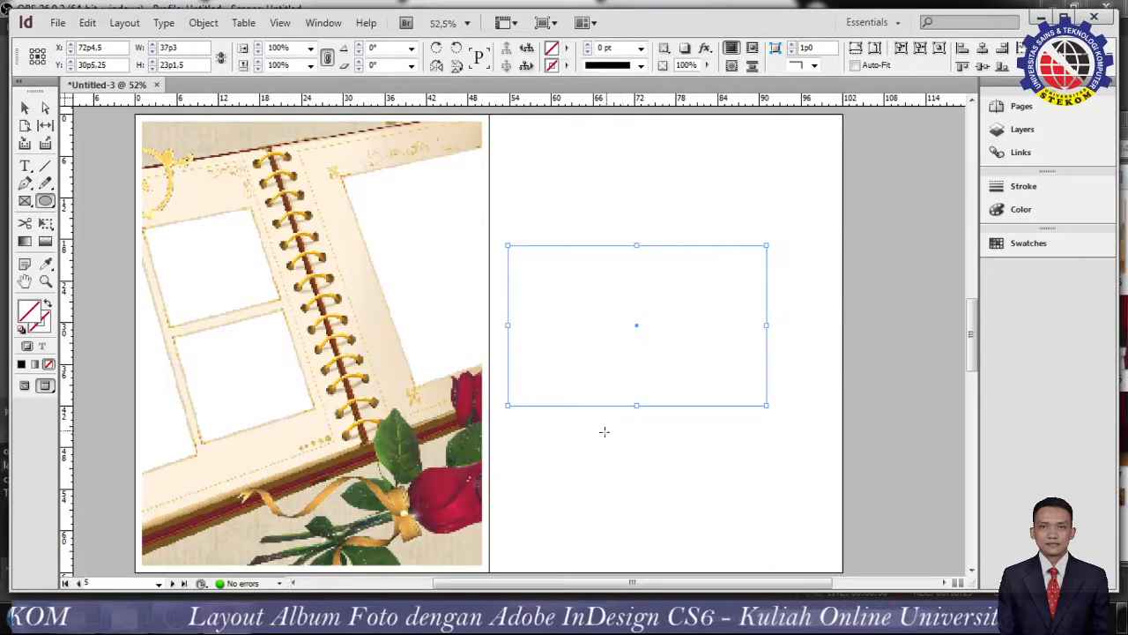
drag(605, 419, 794, 558)
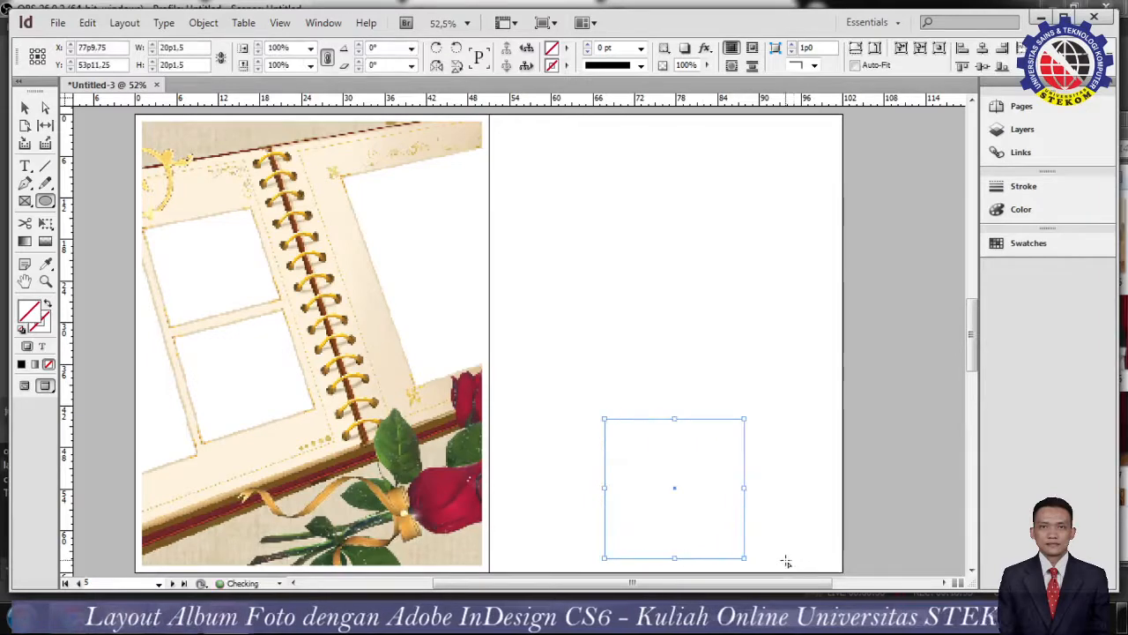
key(ctrl+z)
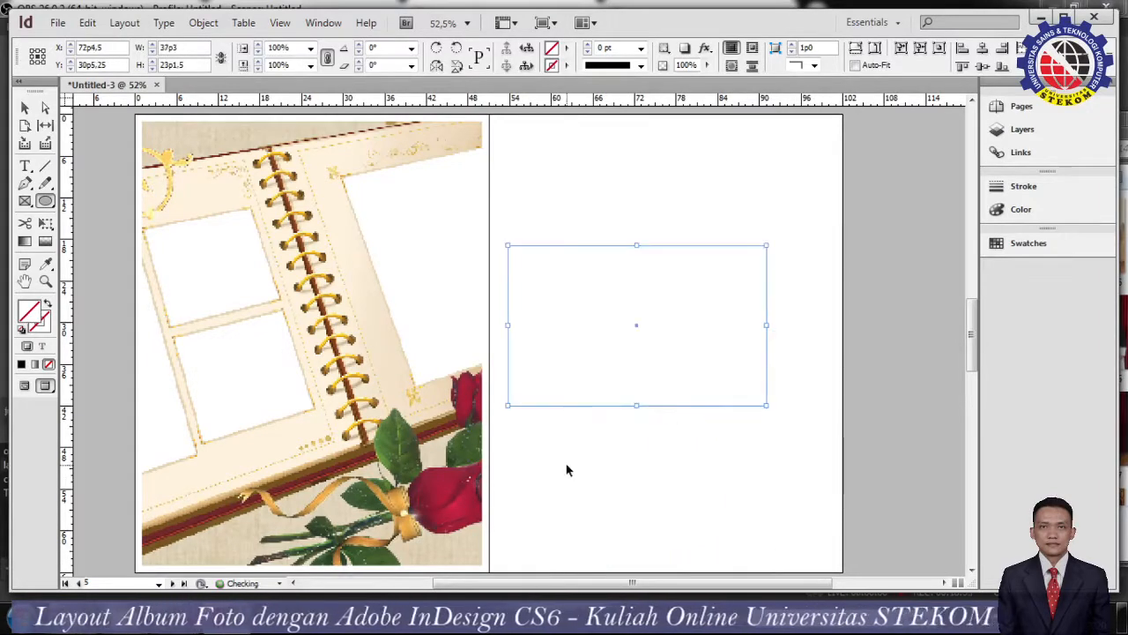
click(604, 454)
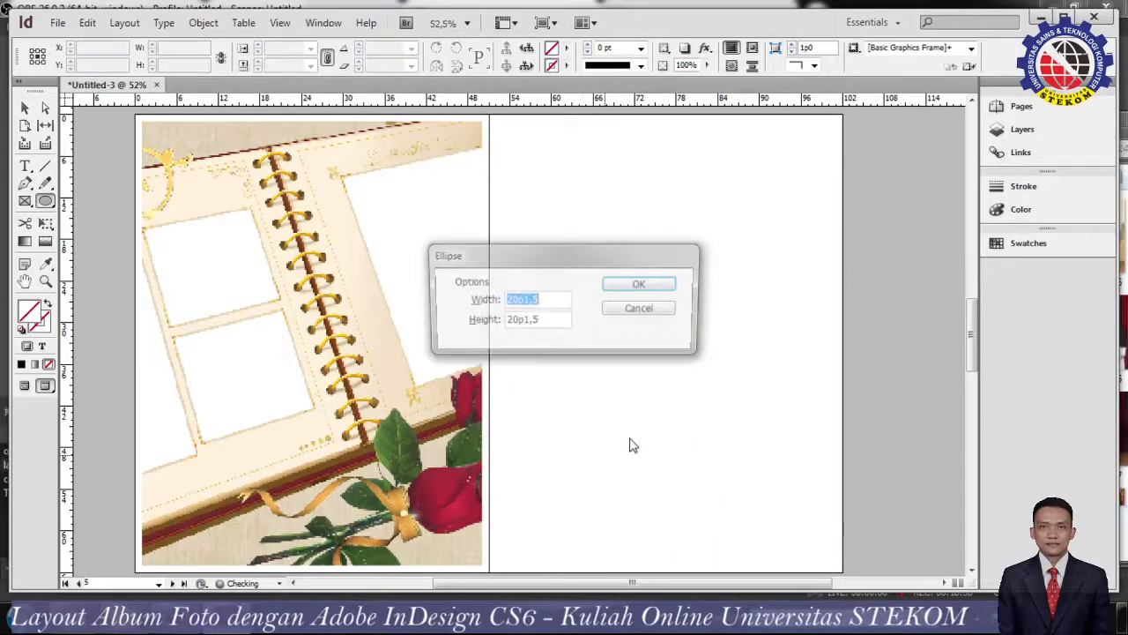
click(638, 309)
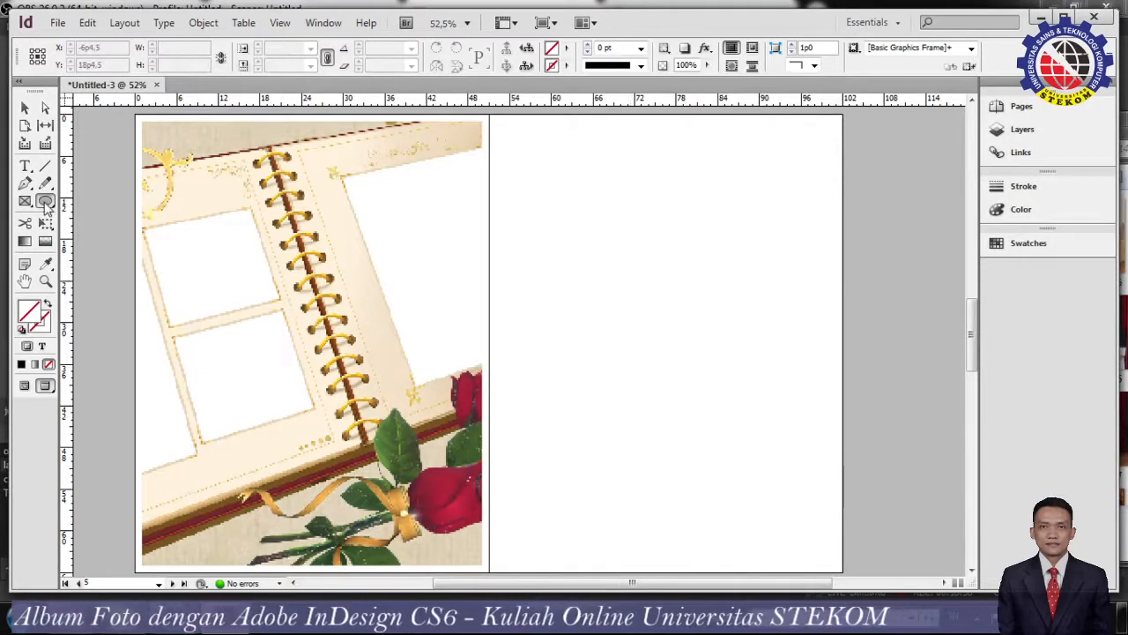
- Draw a rectangle about 36p0 wide and 23p1,5 high in the upper part of the blank page
drag(45, 202, 88, 201)
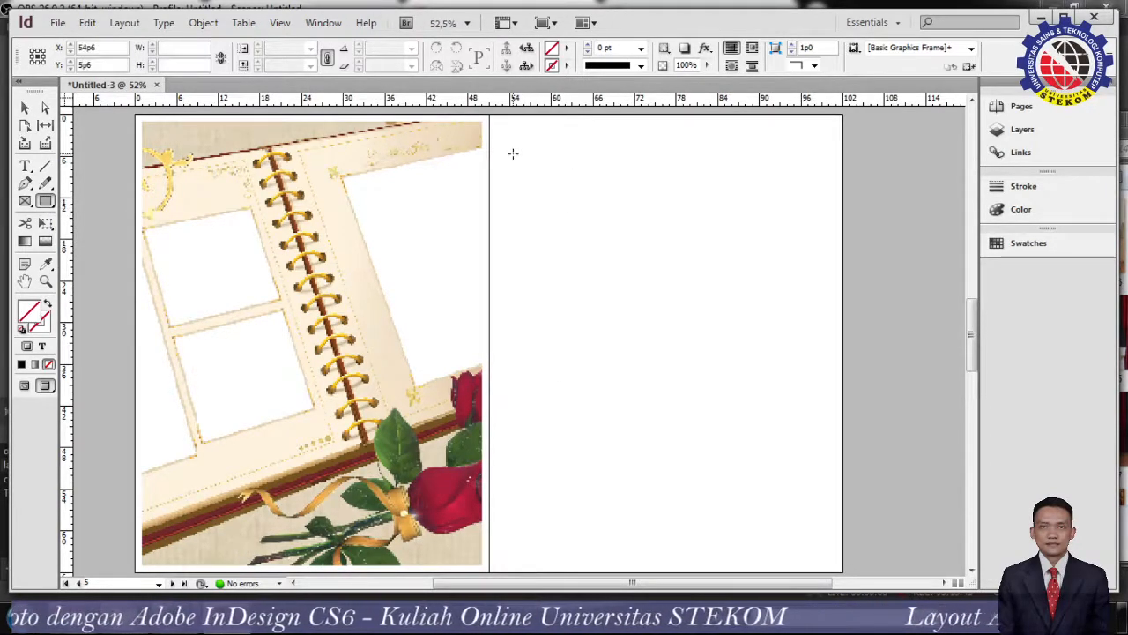
drag(513, 153, 763, 312)
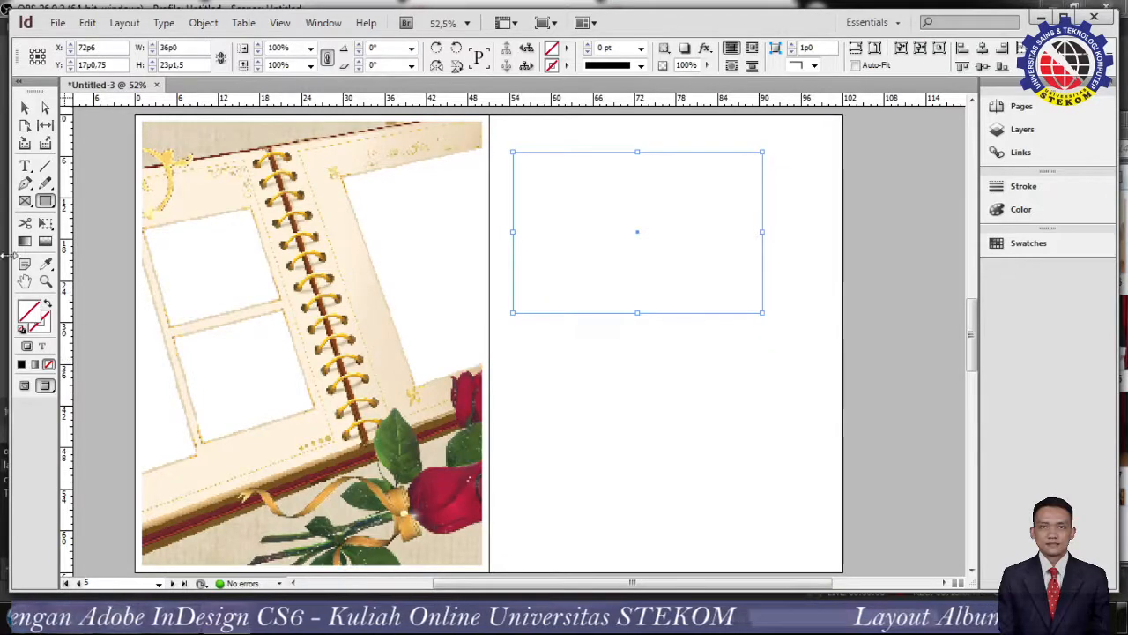
- Try out a tall ellipse about 7p9 wide and 16p9 high below the upper rectangle, and undo it
drag(45, 201, 88, 218)
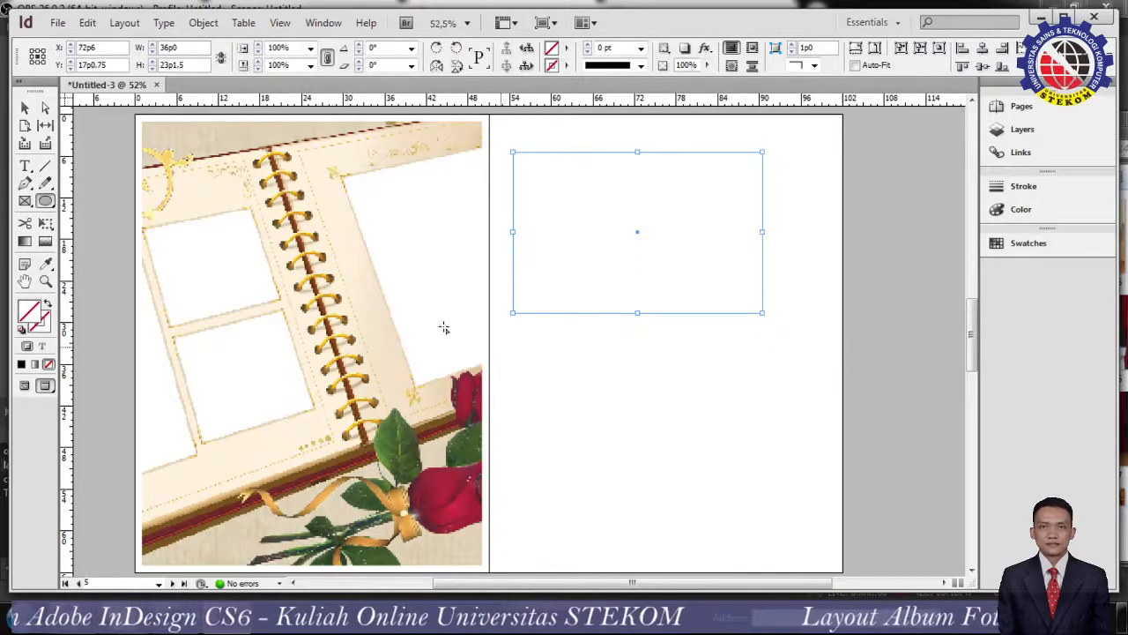
drag(583, 362, 638, 480)
drag(638, 484, 638, 478)
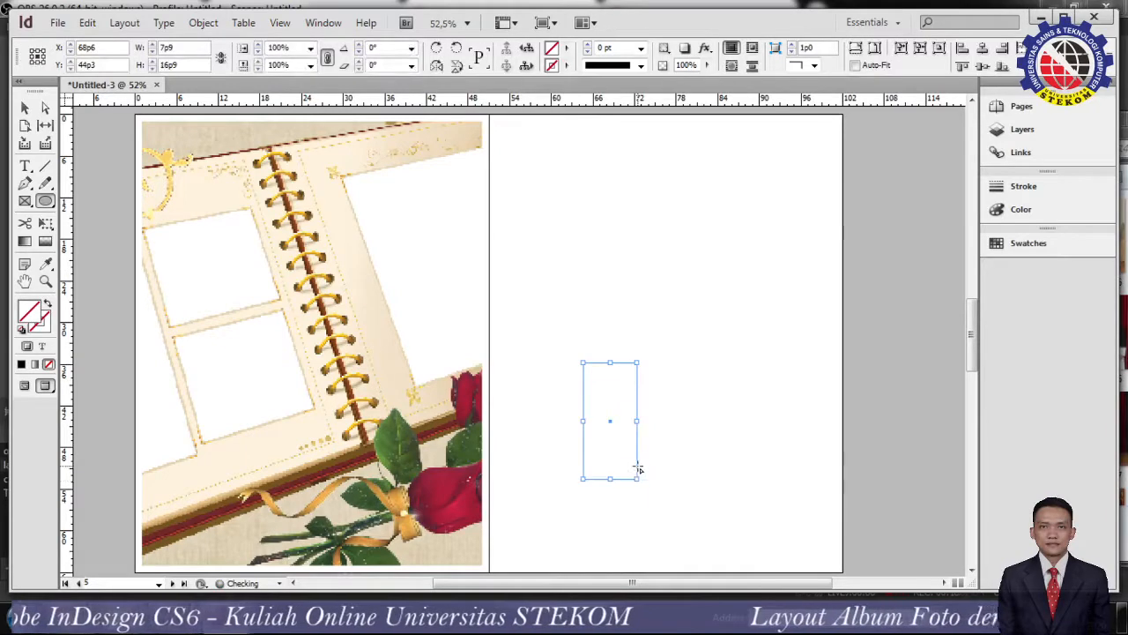
key(ctrl+z)
click(614, 379)
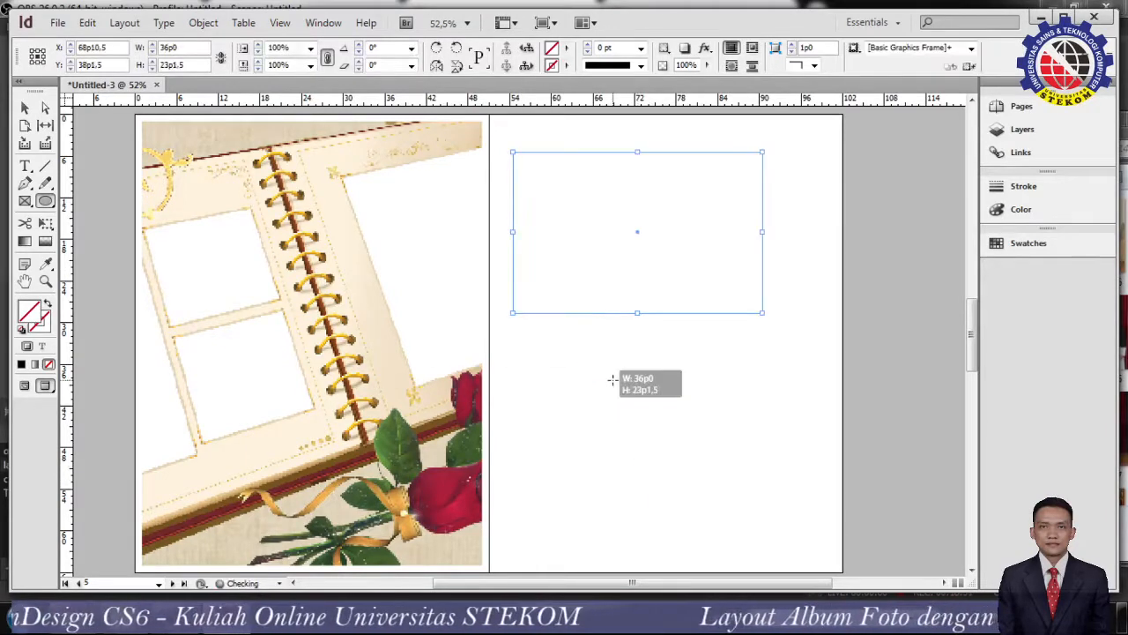
click(641, 310)
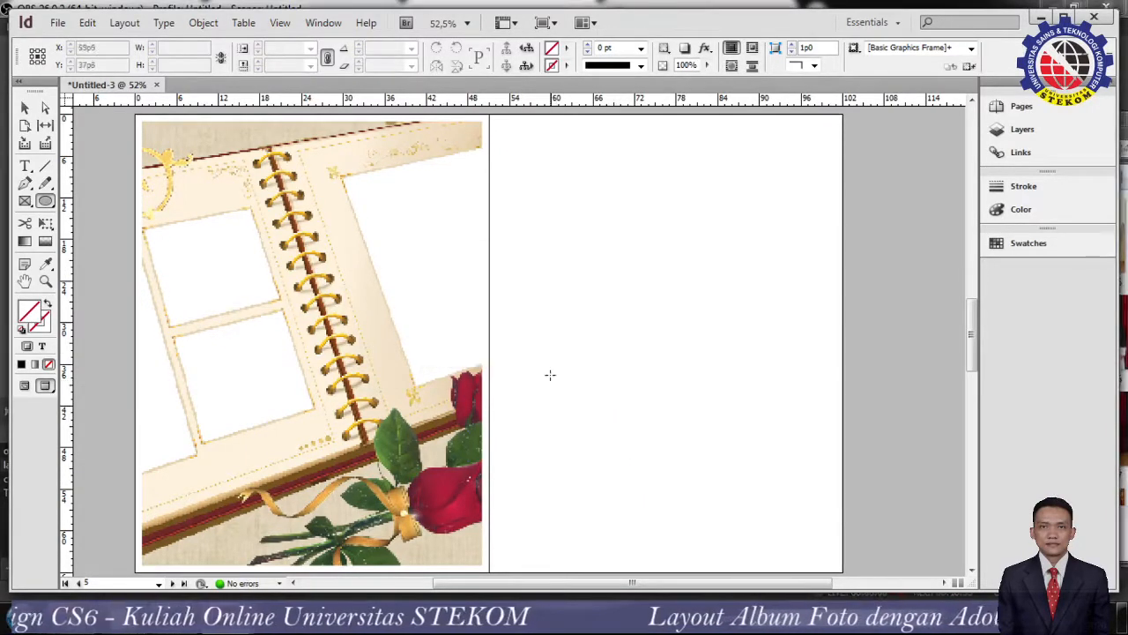
- Draw another rectangle about 28p6 wide and 23p1,5 high near the blank page's upper-left corner
drag(52, 205, 64, 205)
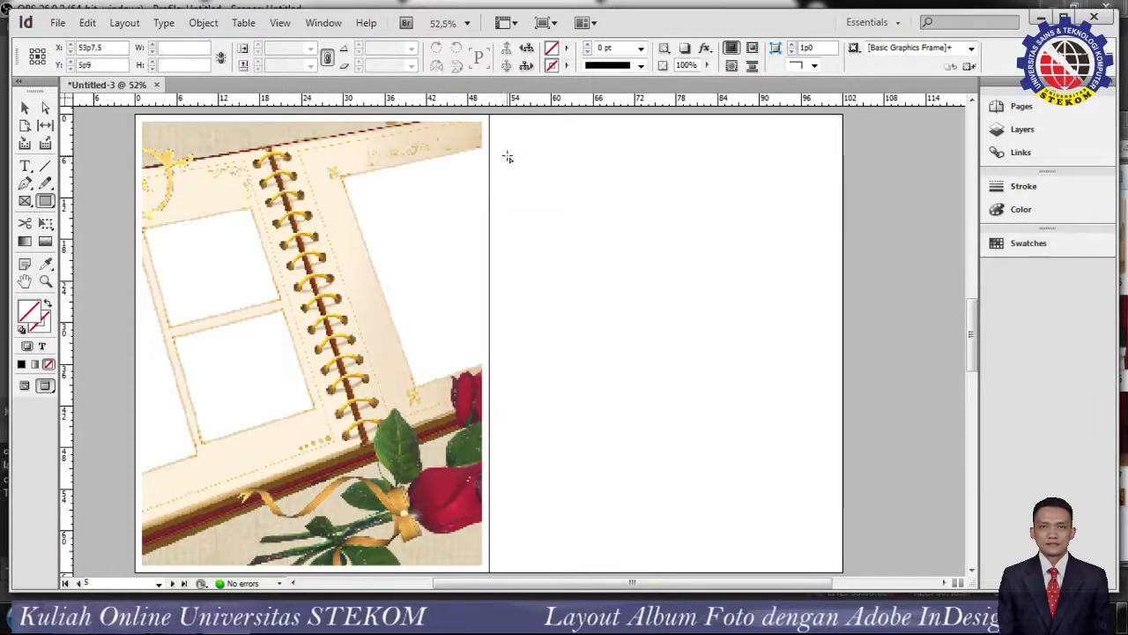
drag(507, 151, 705, 313)
- Try out a small upright rectangle in the lower half of the blank page, undo it and deselect everything
drag(654, 368, 712, 477)
key(ctrl+z)
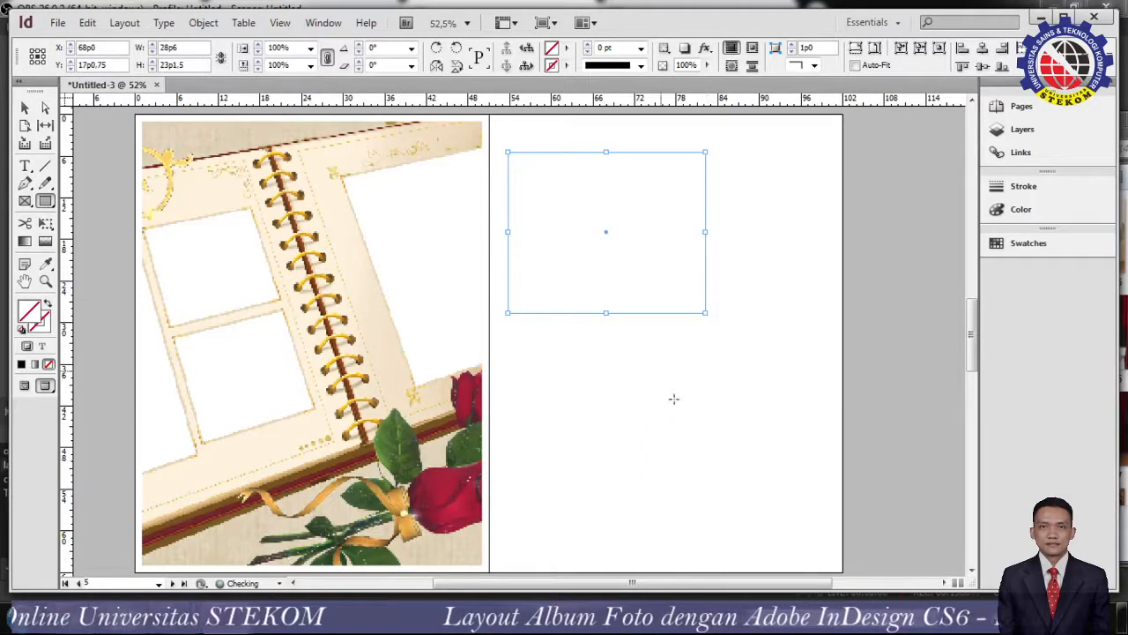
click(644, 365)
click(649, 308)
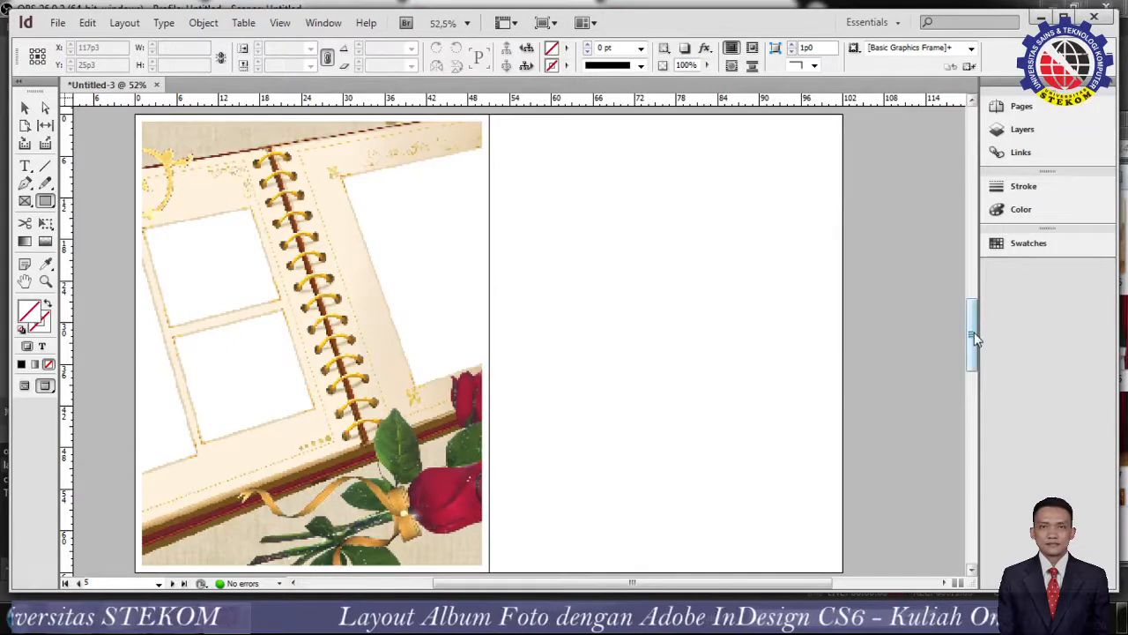
mouse_move(973, 332)
mouse_down()
mouse_move(974, 313)
mouse_move(971, 338)
mouse_up()
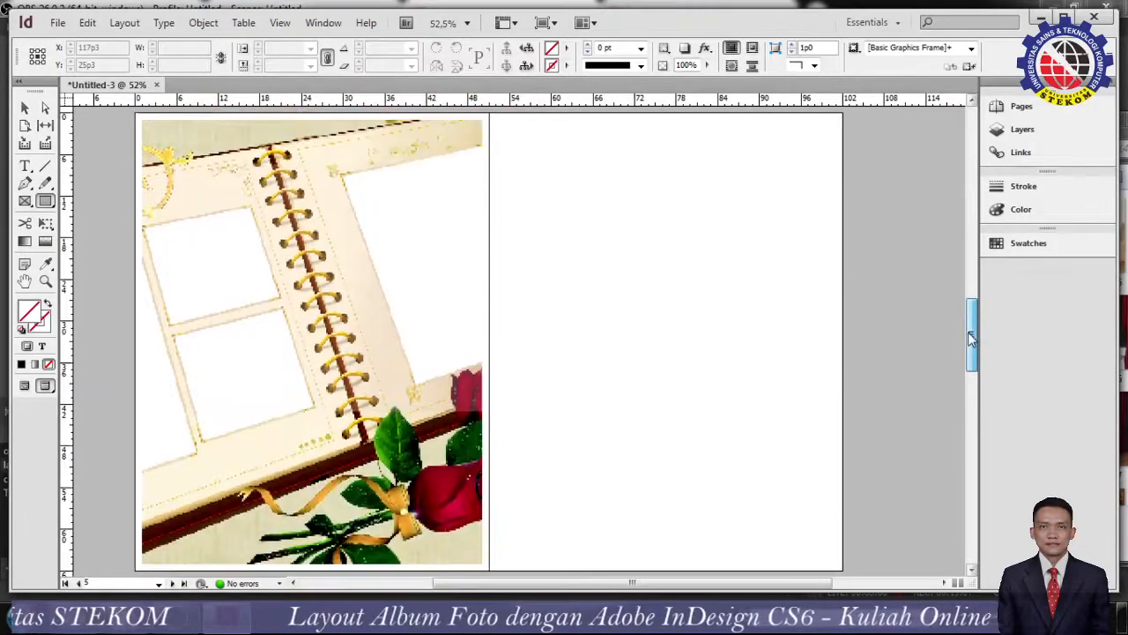
- Switch to the Normal screen mode and draw an ellipse about 17p1,5 wide and 16p0 high at the upper edge of the large rectangle
click(545, 23)
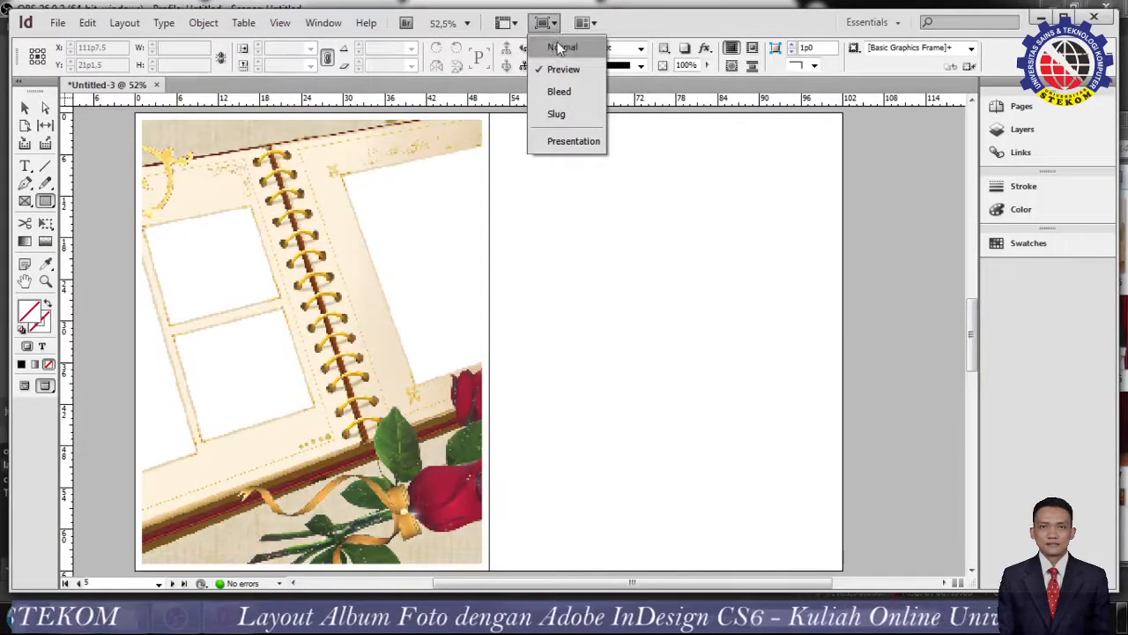
click(557, 45)
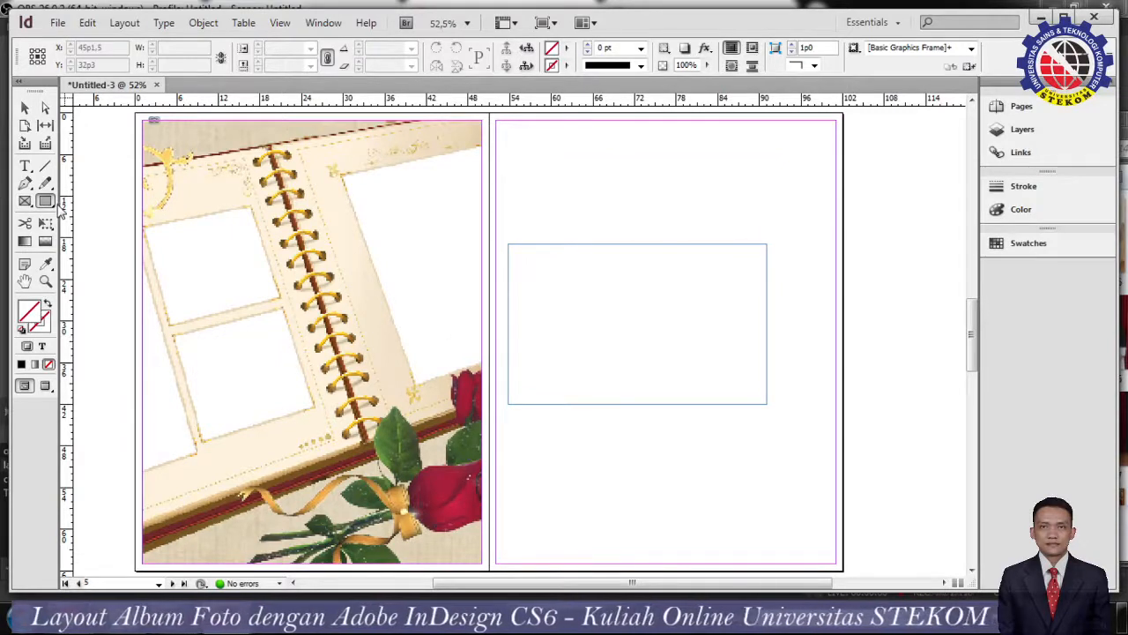
drag(45, 201, 81, 219)
drag(596, 143, 716, 254)
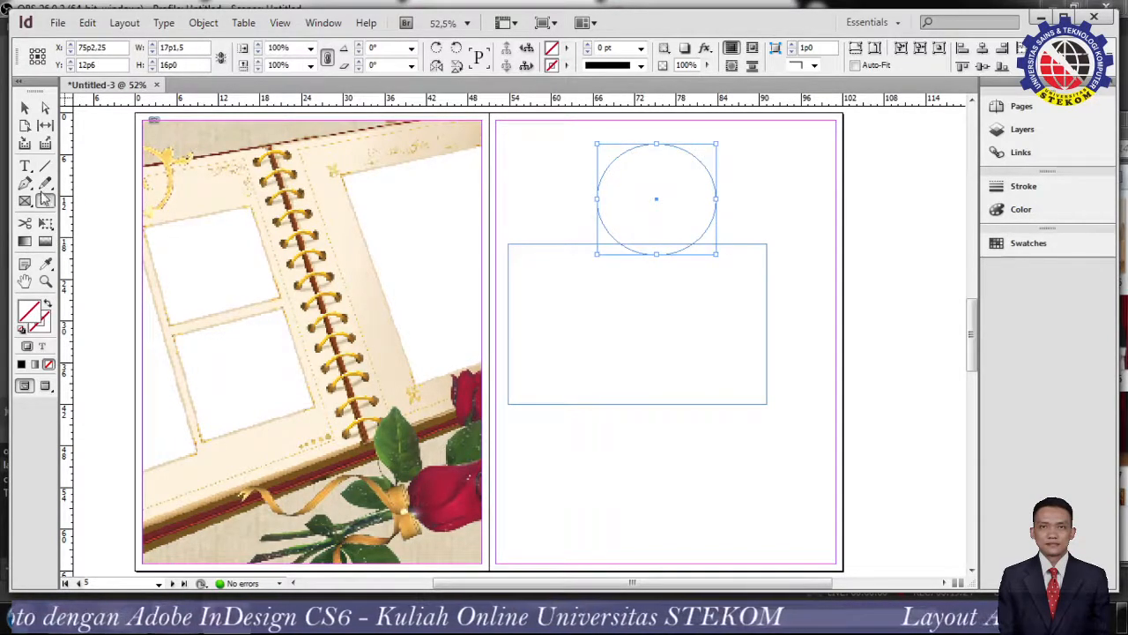
- Draw a hexagon about 31p1,5 wide and 18p10,5 high below the large rectangle
drag(51, 210, 106, 245)
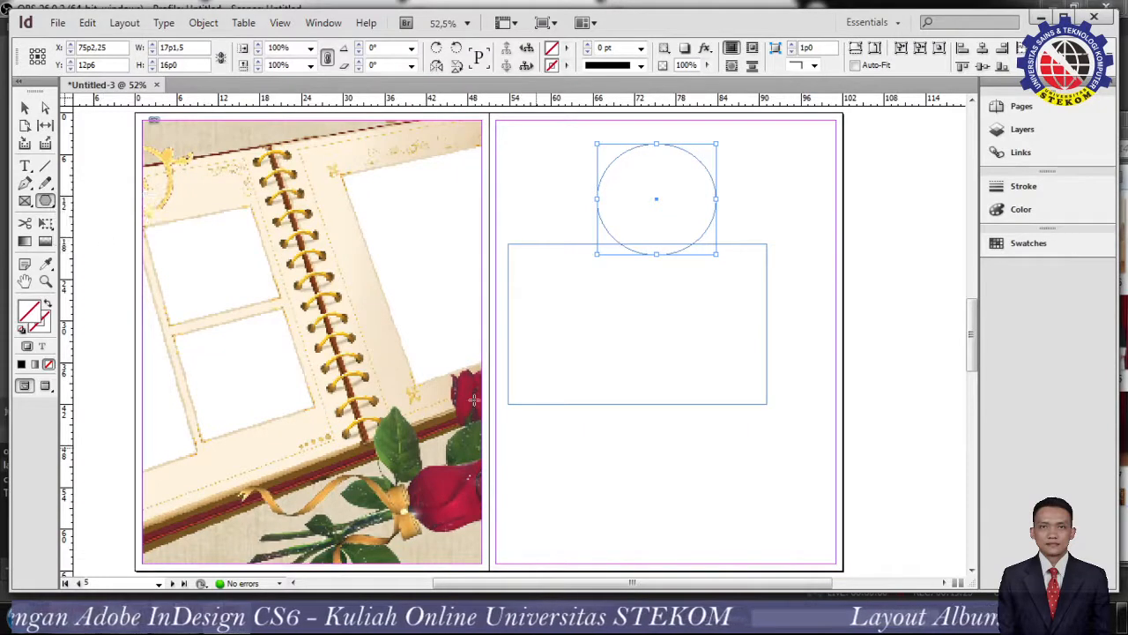
drag(594, 420, 810, 549)
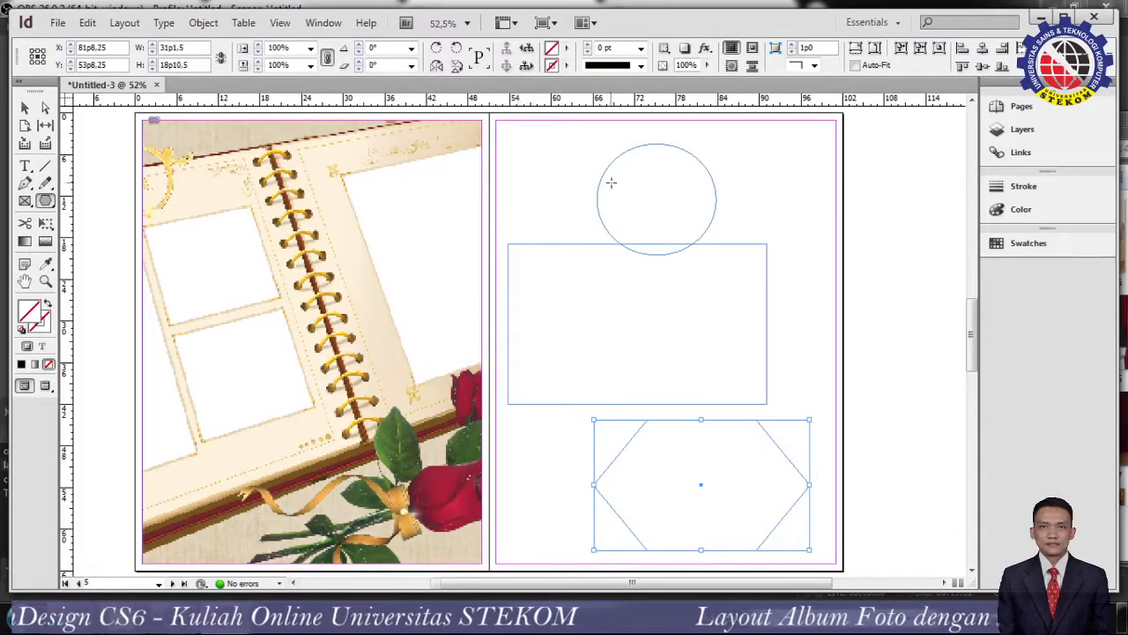
- Move the ellipse straight up to Y 10p4, clear of the large rectangle, and deselect it
click(25, 107)
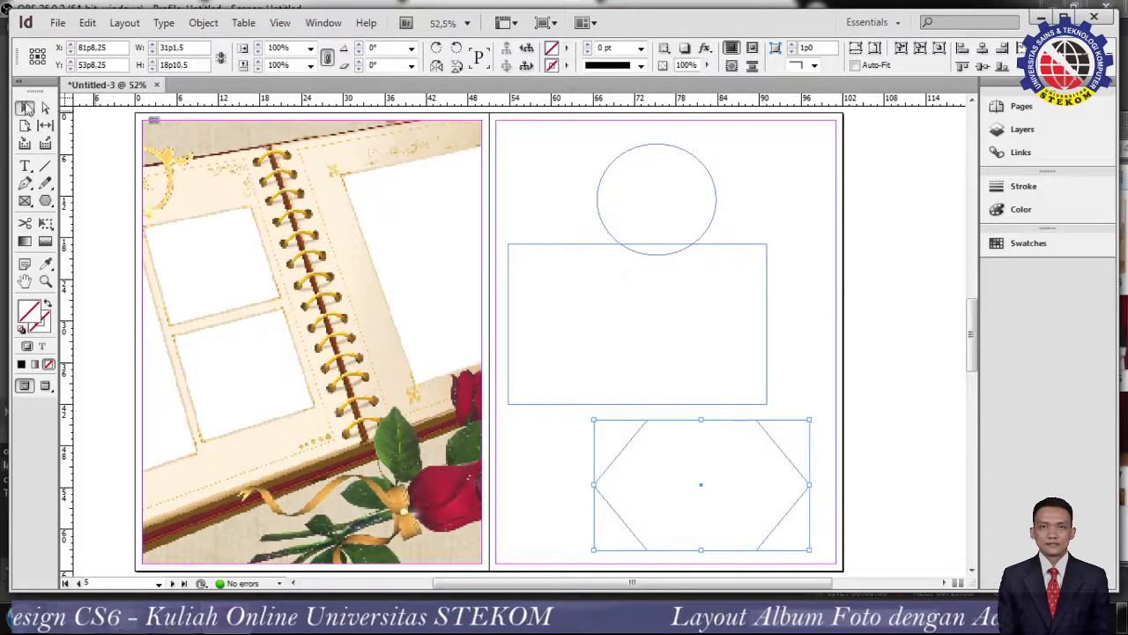
click(608, 164)
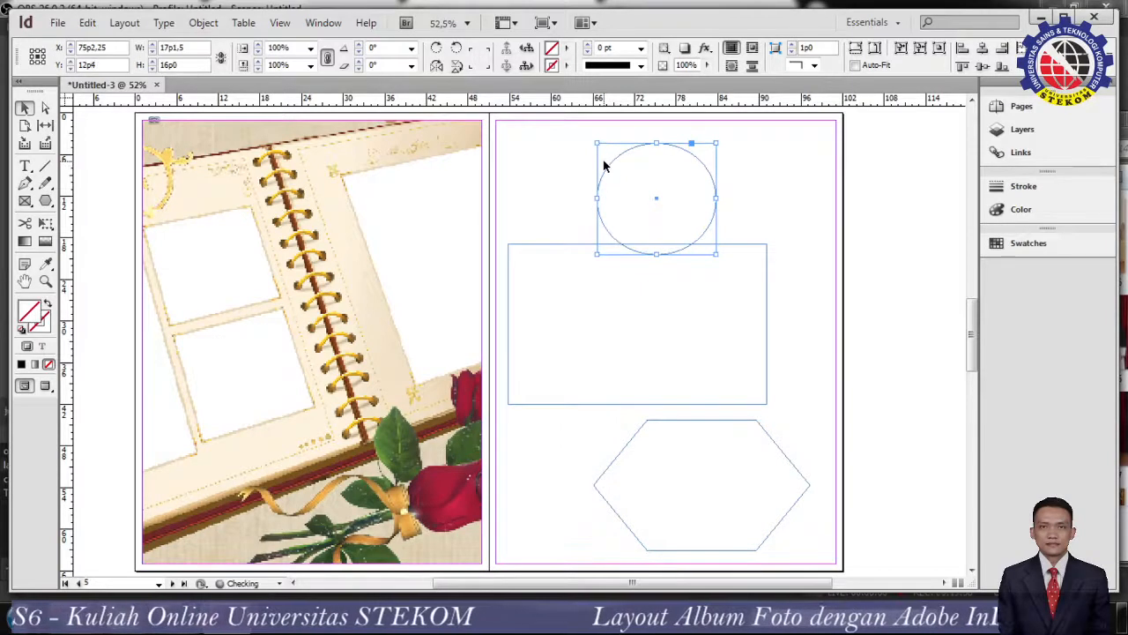
key(shift+Up)
key(shift+Up)
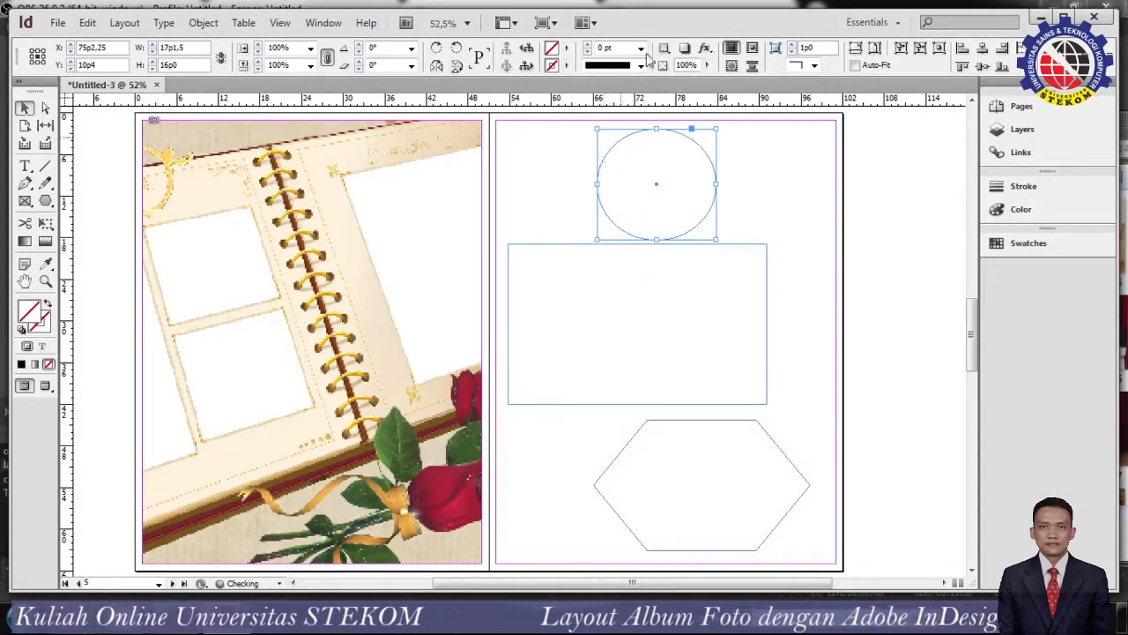
click(553, 444)
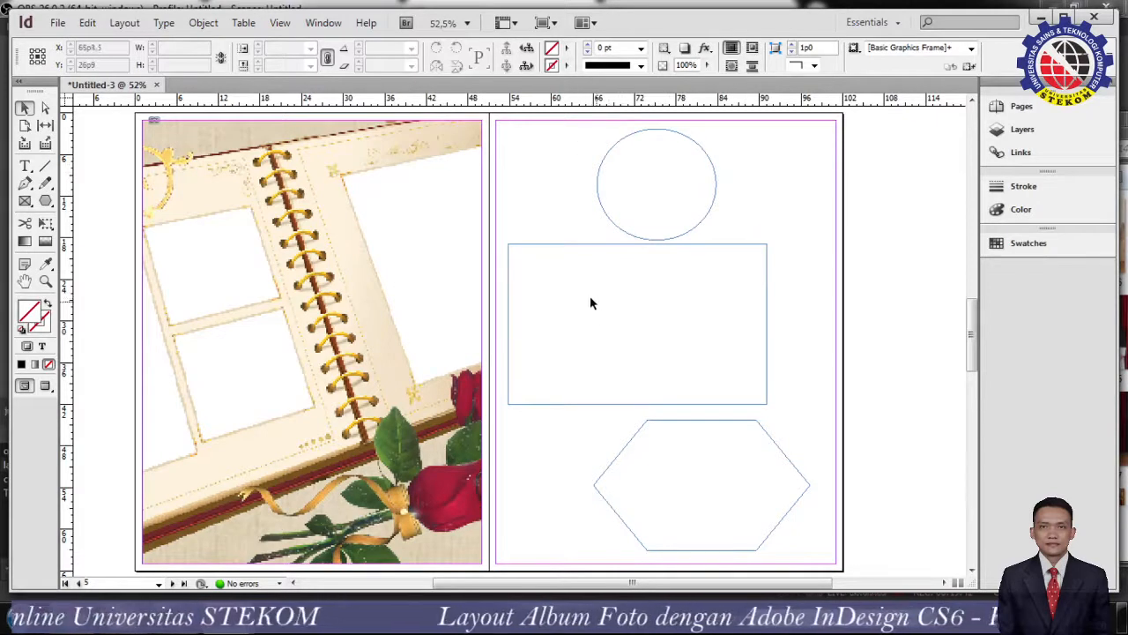
- Nudge the large rectangle slightly down and left to X 71p10,5 and Y 31p0,25, and deselect it
click(564, 406)
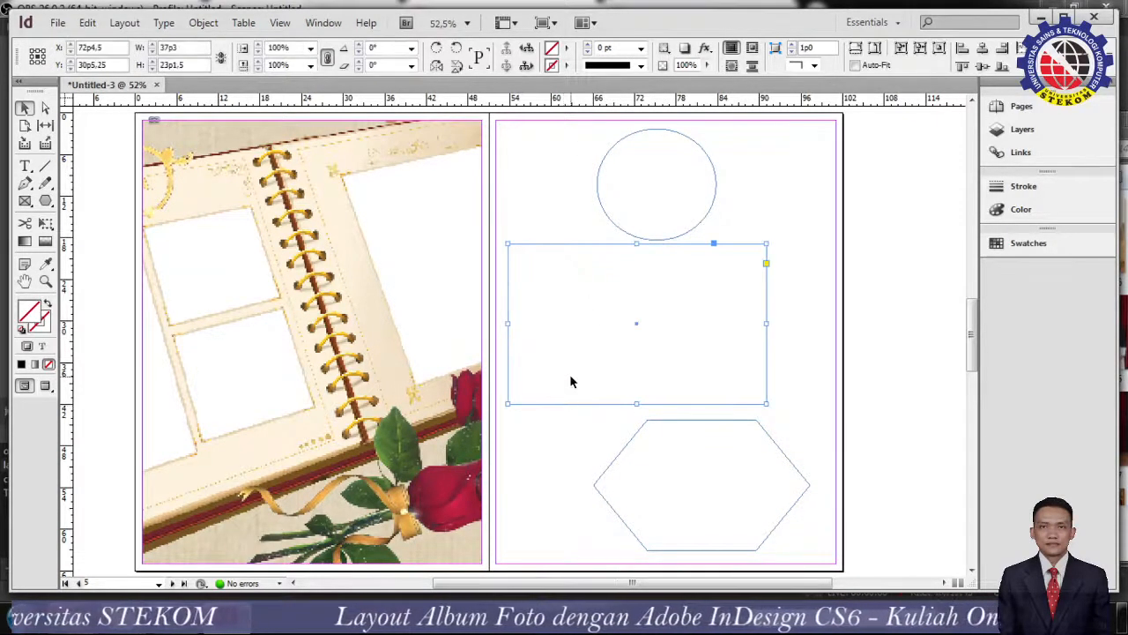
key(Down)
key(Down)
key(Down)
key(Down)
key(Down)
key(Down)
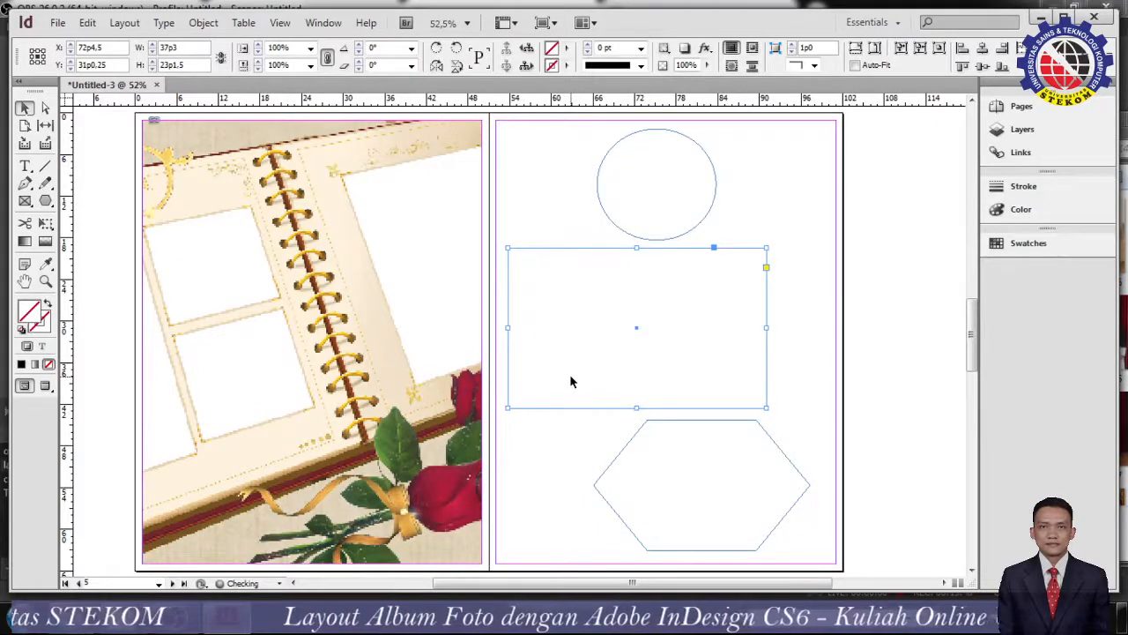
key(Left)
key(Left)
key(Left)
key(Left)
key(Left)
key(Left)
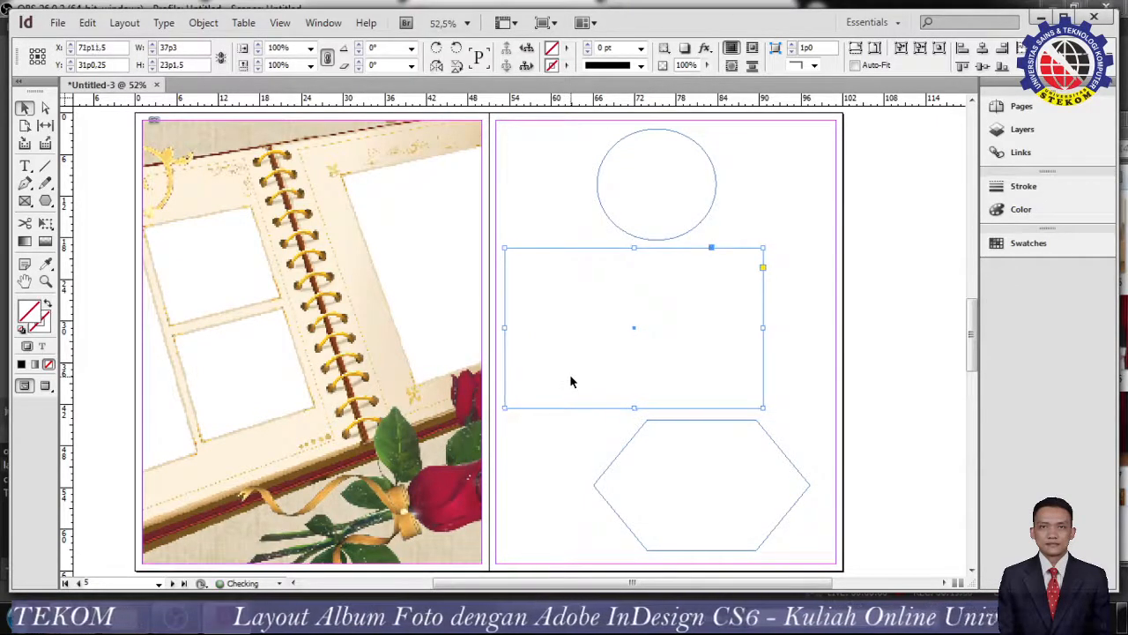
click(536, 186)
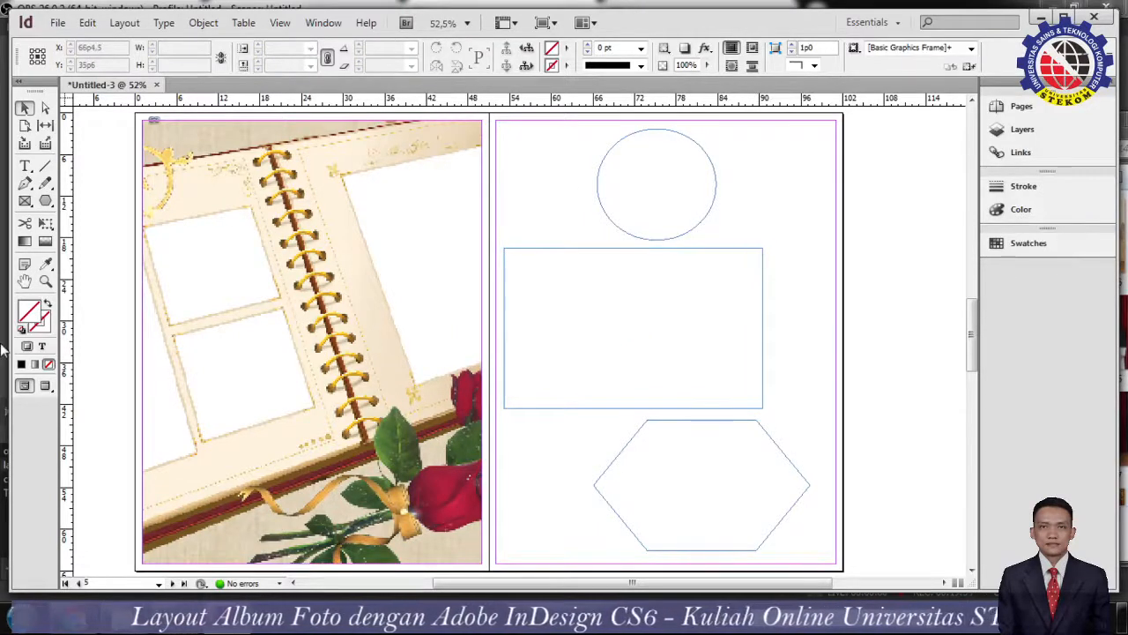
- Draw a narrow upright rectangle about 7p3 wide and 23p1,5 high beside the large rectangle, near the page's outer margin
click(46, 201)
click(88, 199)
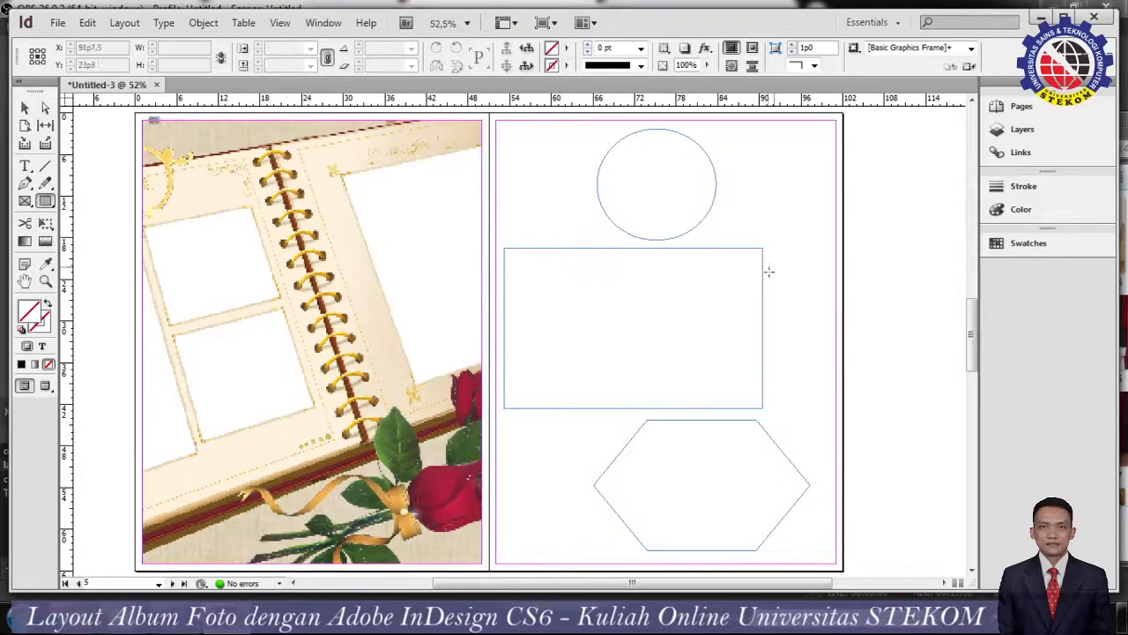
drag(776, 250, 827, 409)
click(720, 332)
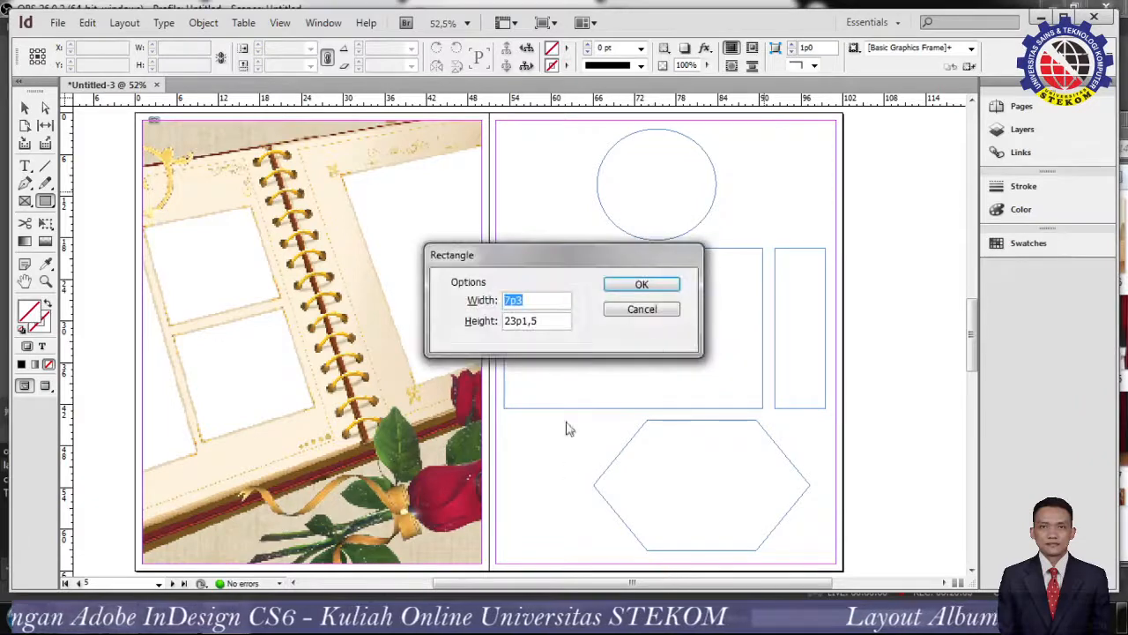
click(649, 312)
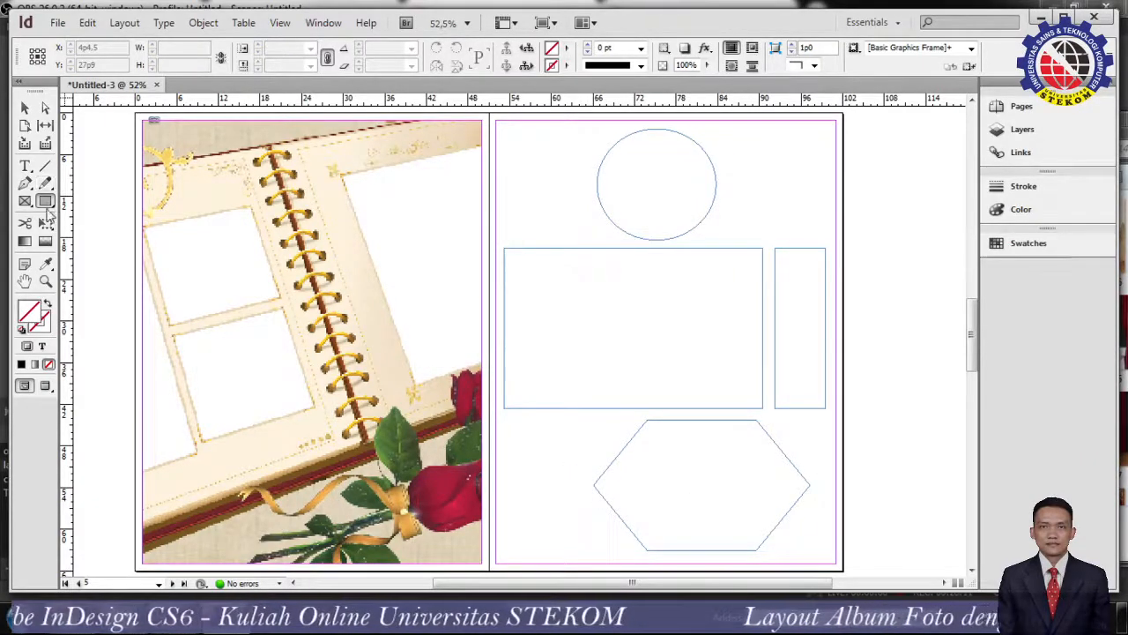
- Nudge the hexagon right and down to X 83p0,25 and Y 54p1,25, and deselect it
click(24, 108)
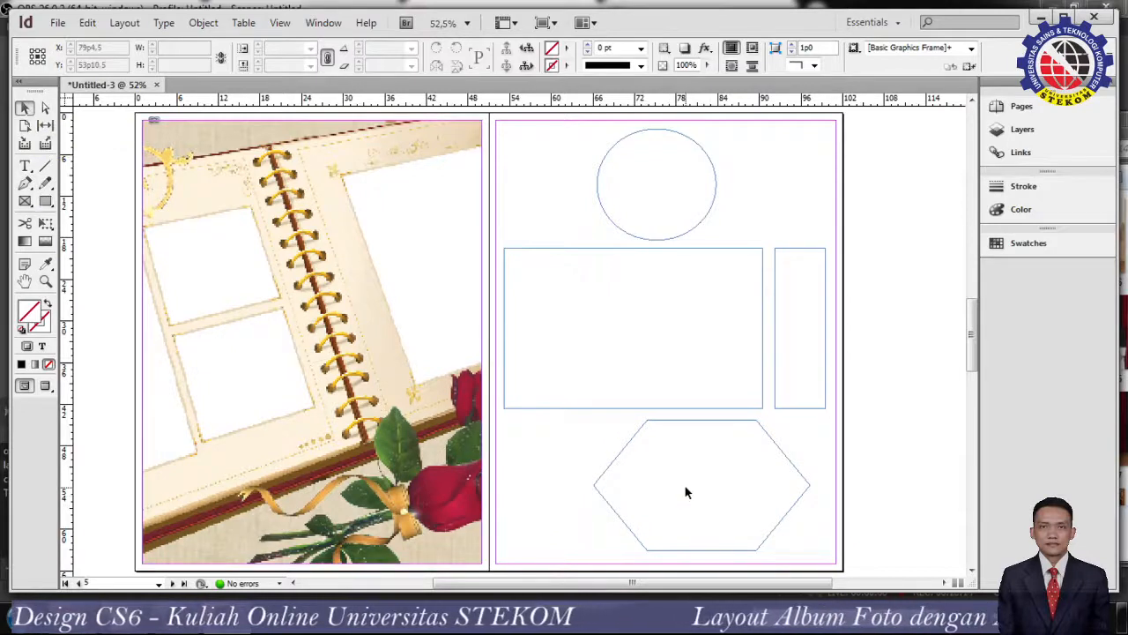
click(696, 549)
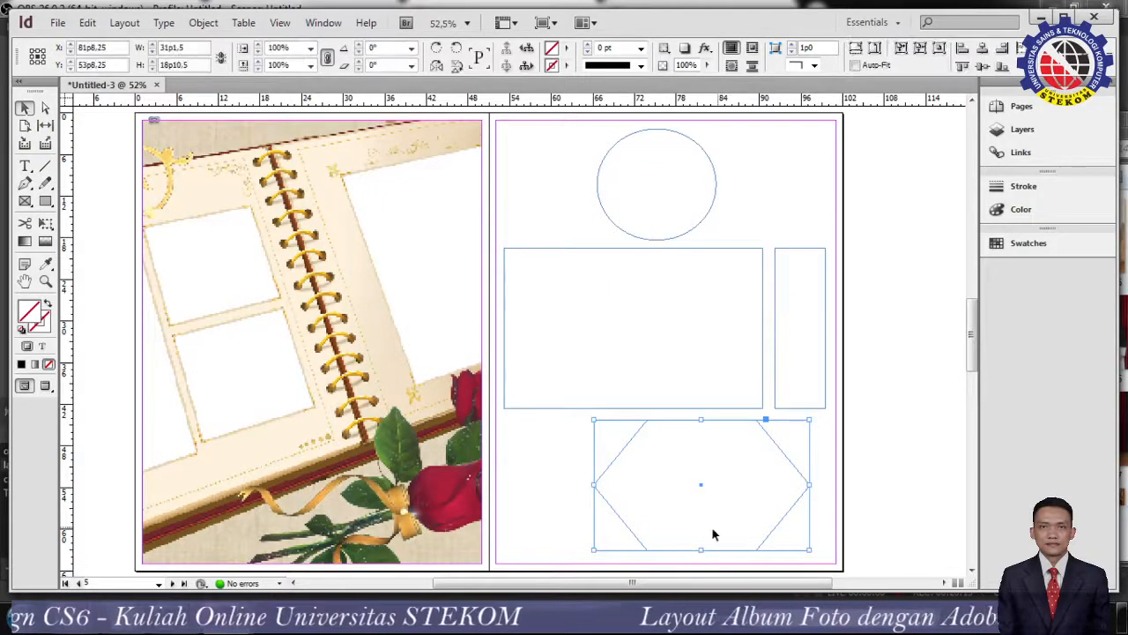
key(Right)
key(Right)
key(Right)
key(Right)
key(Right)
key(shift+Right)
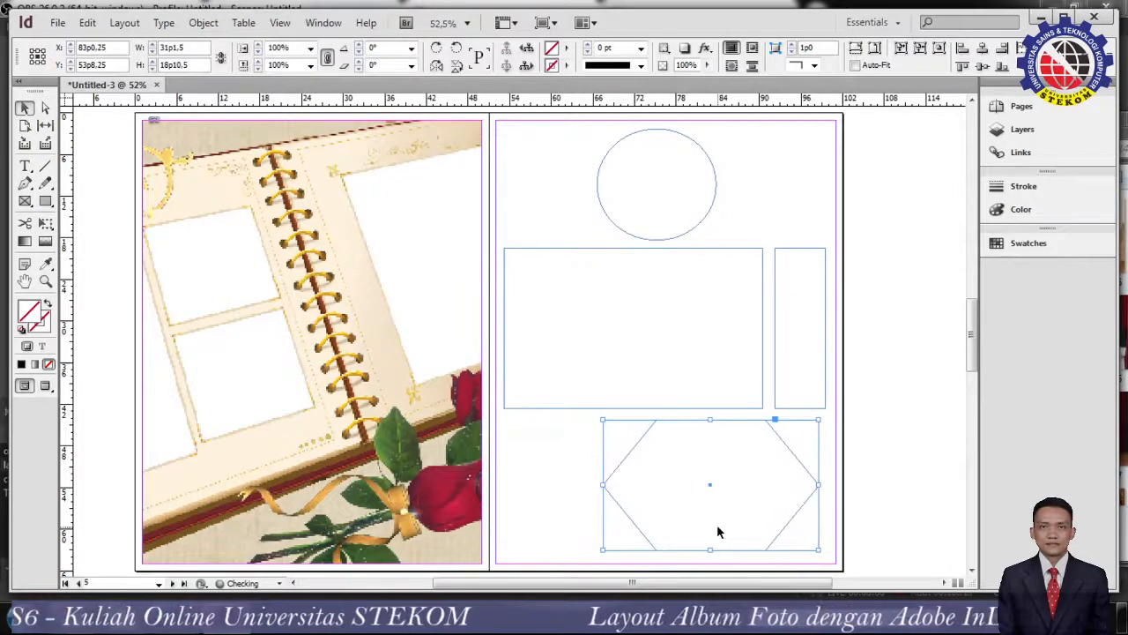
key(Down)
key(Down)
key(Down)
key(Down)
key(Down)
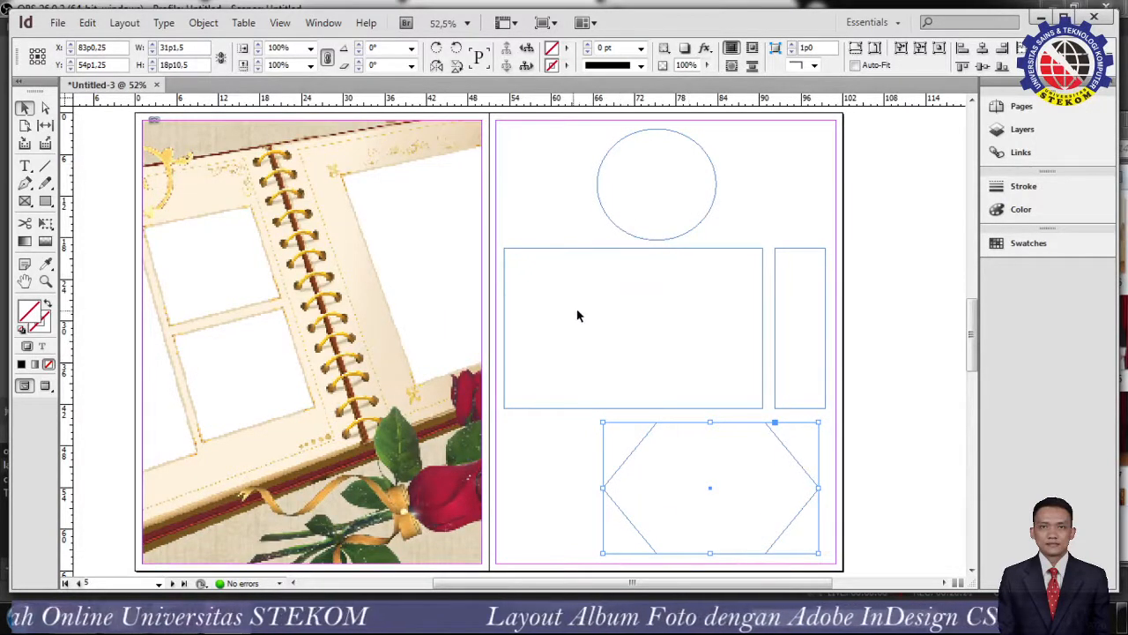
click(511, 212)
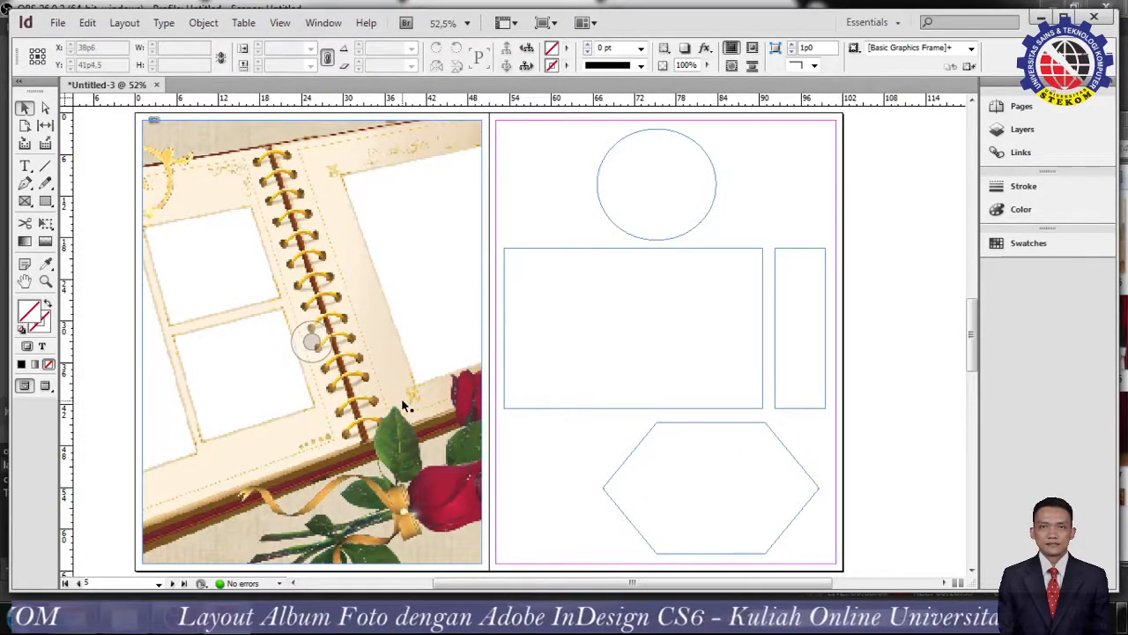
scroll(445, 423, up, 5)
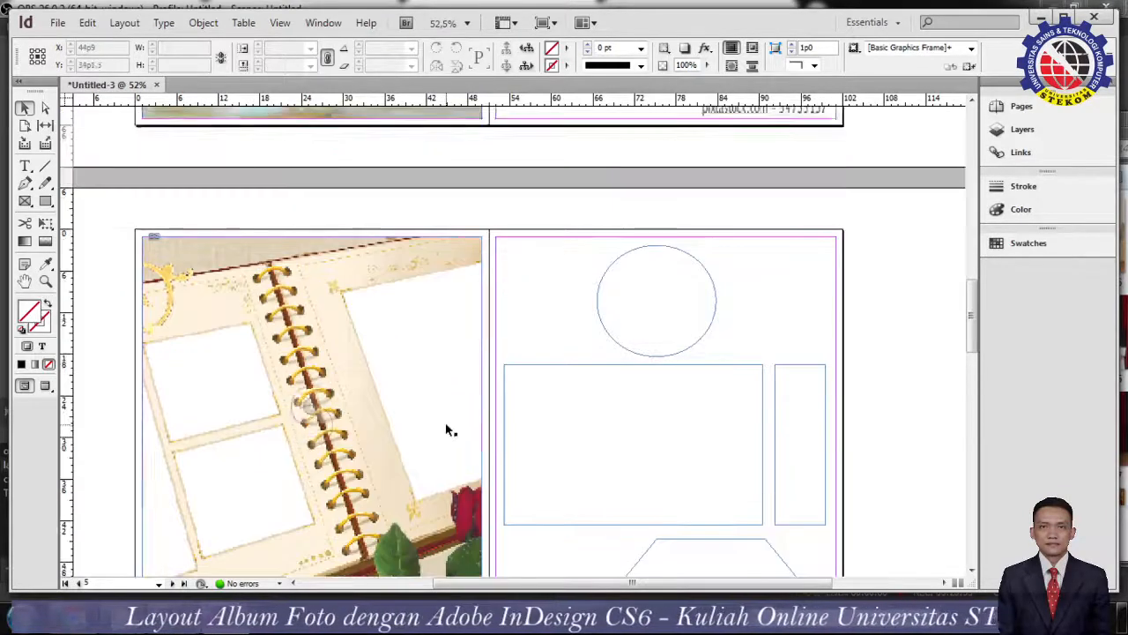
scroll(447, 429, down, 6)
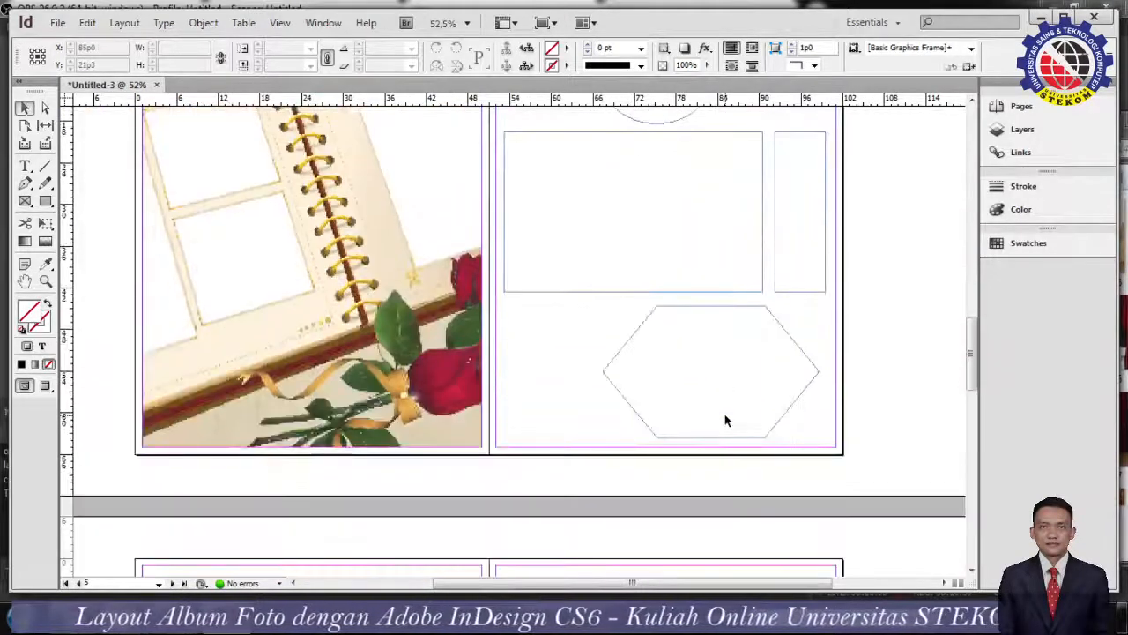
scroll(726, 420, up, 2)
scroll(491, 373, down, 2)
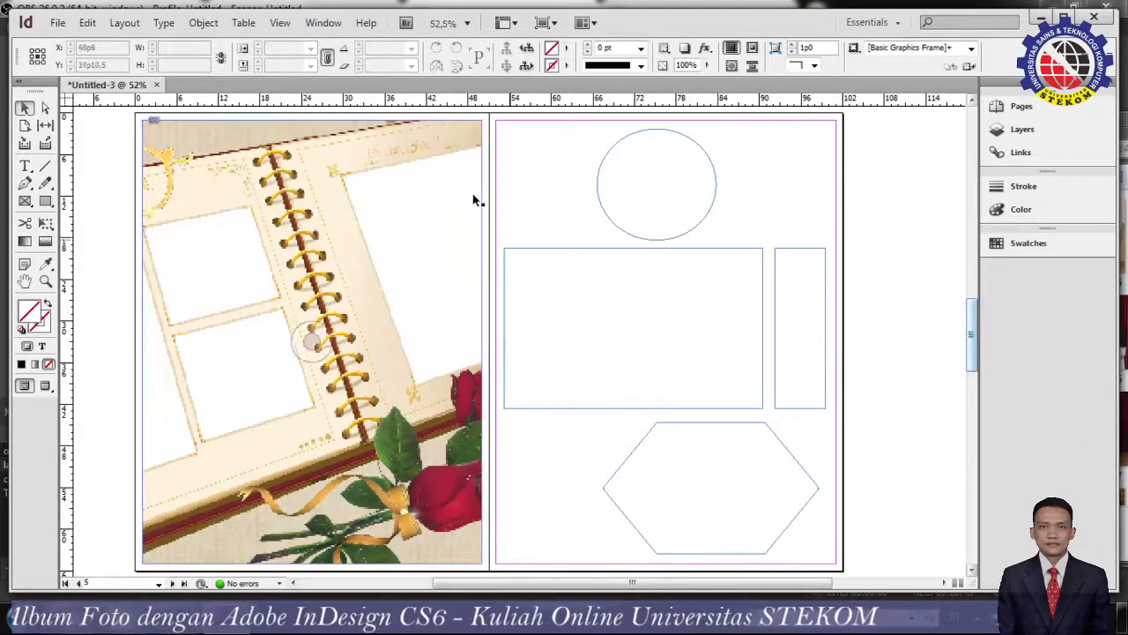
right_click(586, 342)
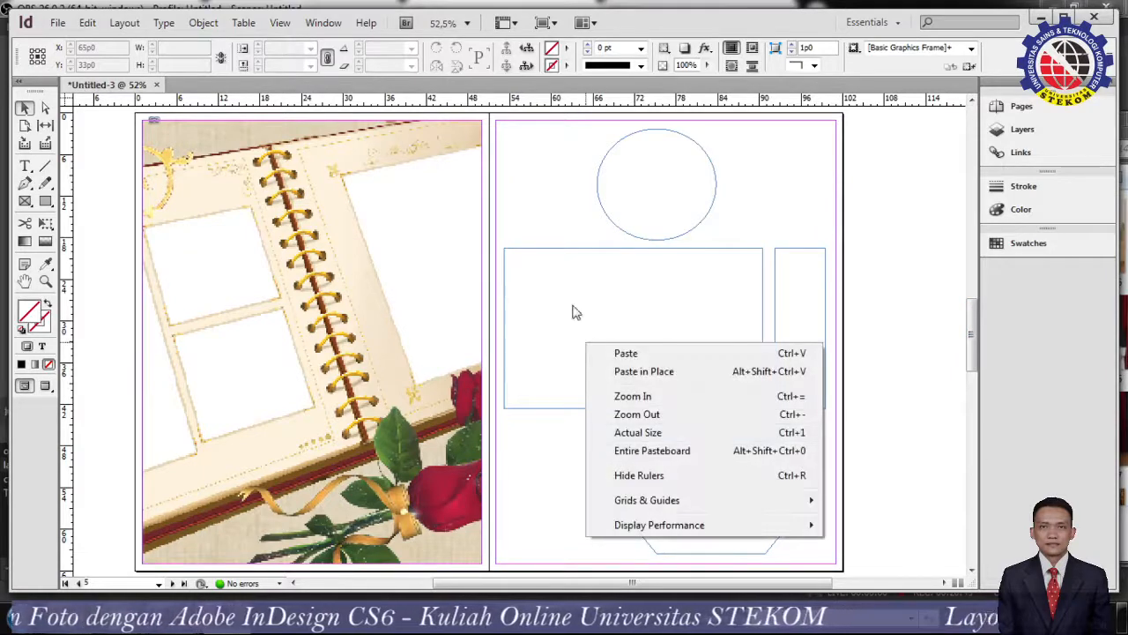
click(572, 310)
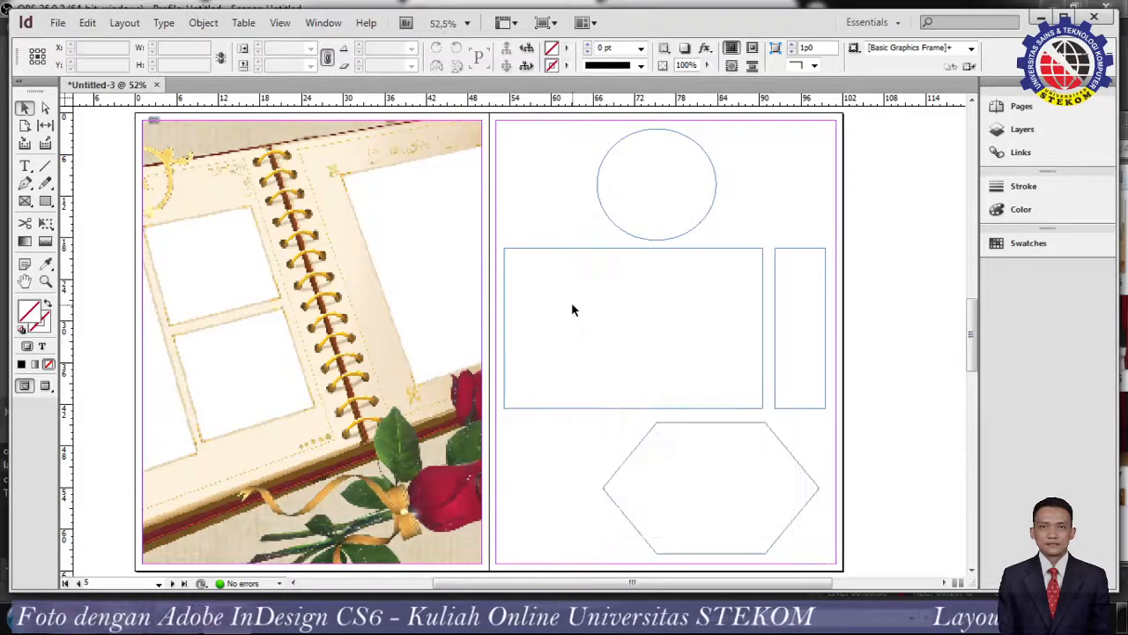
- Place the photo DSC_0072 in the large rectangle, fill the frame proportionally and deselect it
click(58, 22)
click(84, 236)
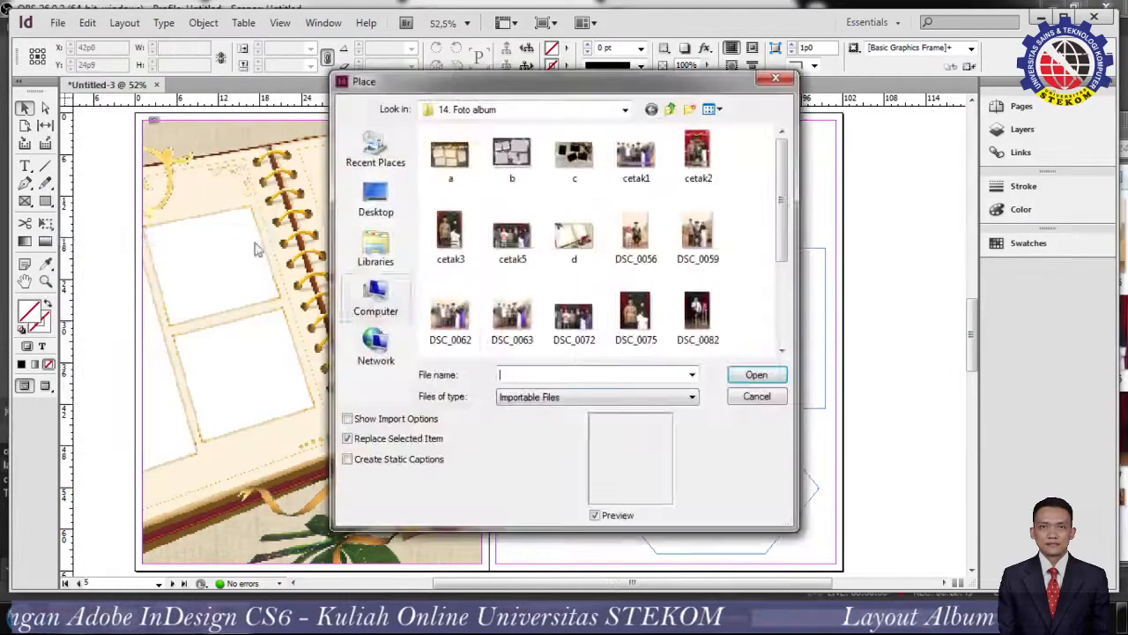
click(571, 328)
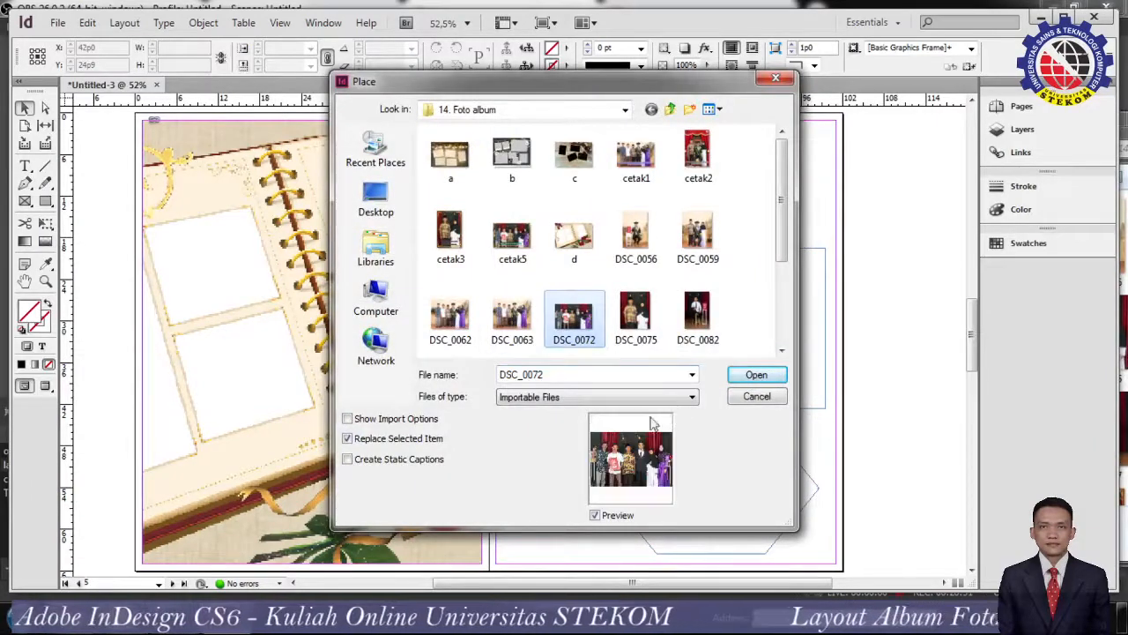
click(756, 376)
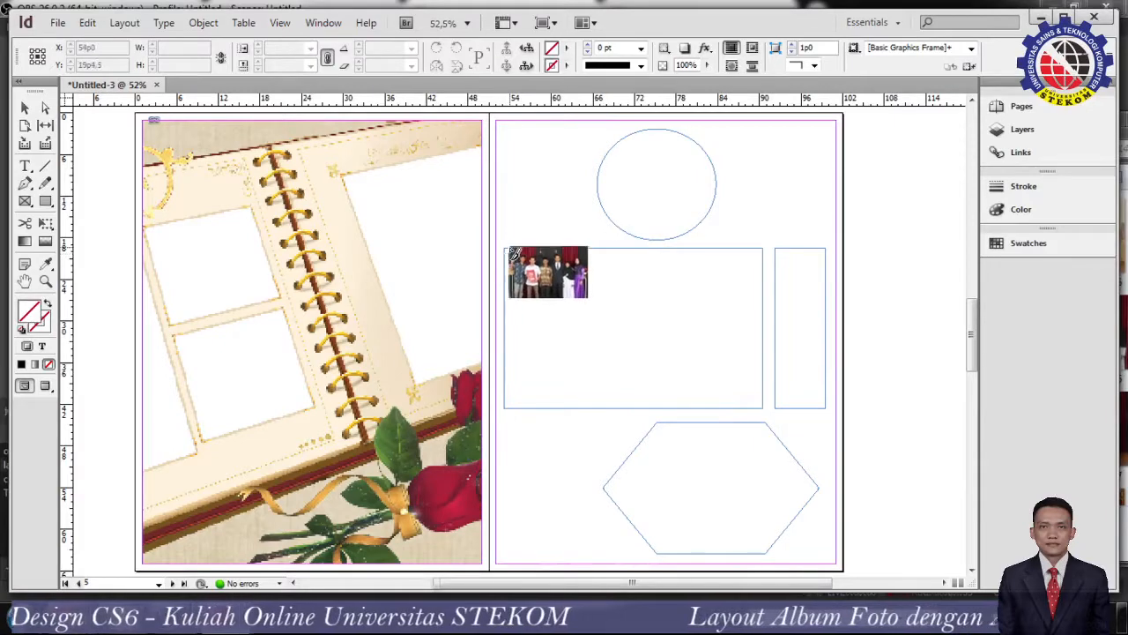
click(631, 328)
right_click(595, 300)
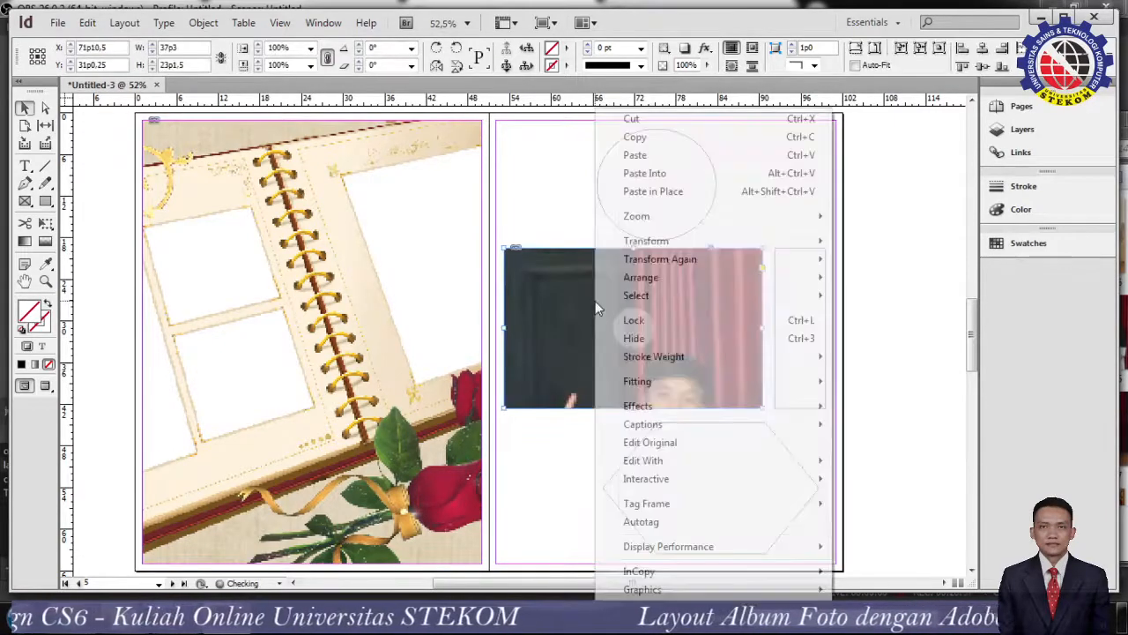
mouse_move(686, 386)
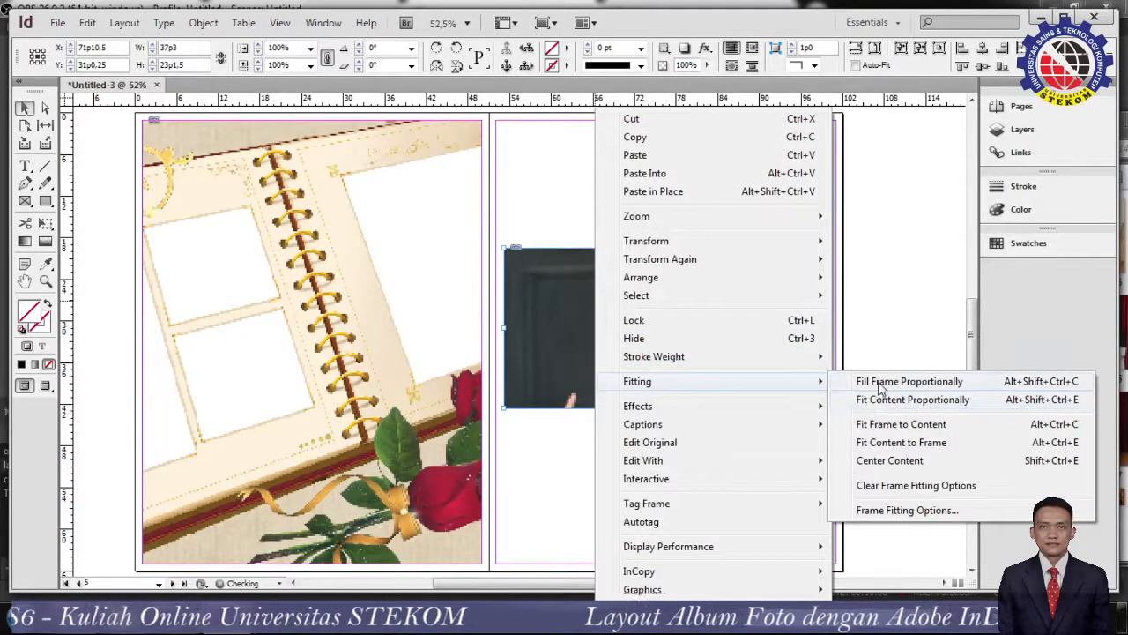
click(864, 381)
click(559, 473)
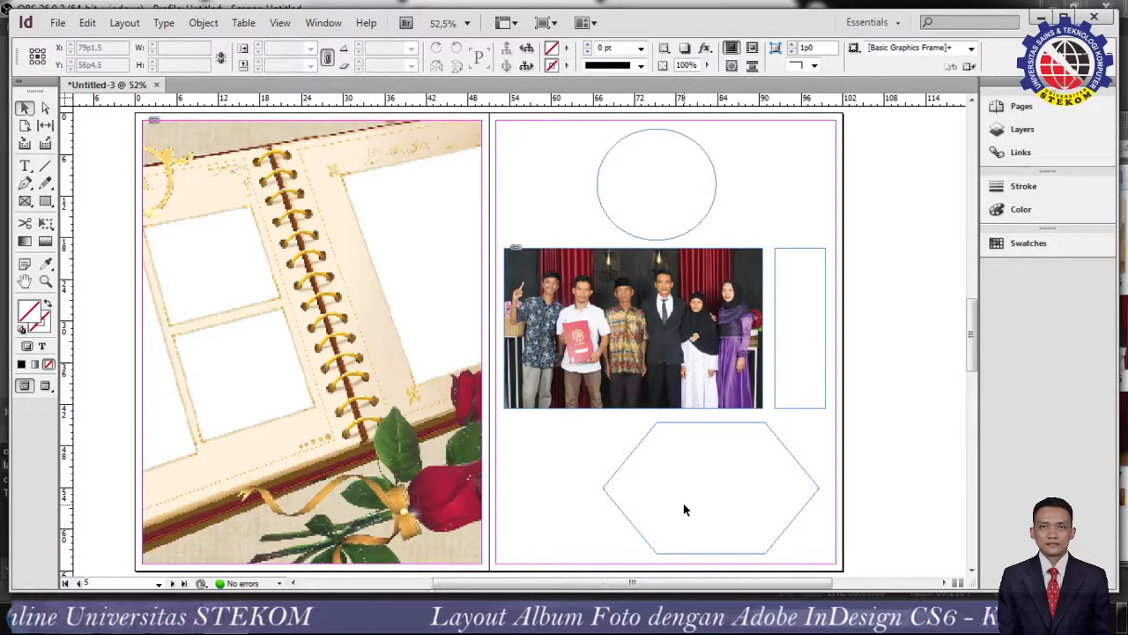
- Place the photo DSC_0063 in the hexagonal frame and fill the frame proportionally
click(57, 23)
click(95, 237)
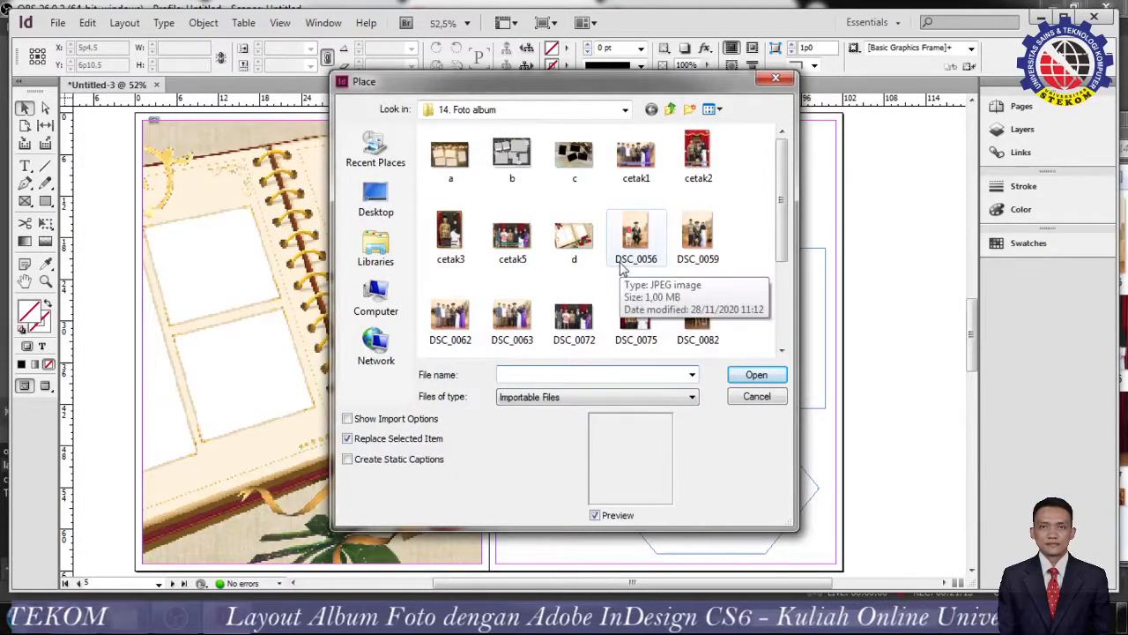
click(498, 322)
click(754, 376)
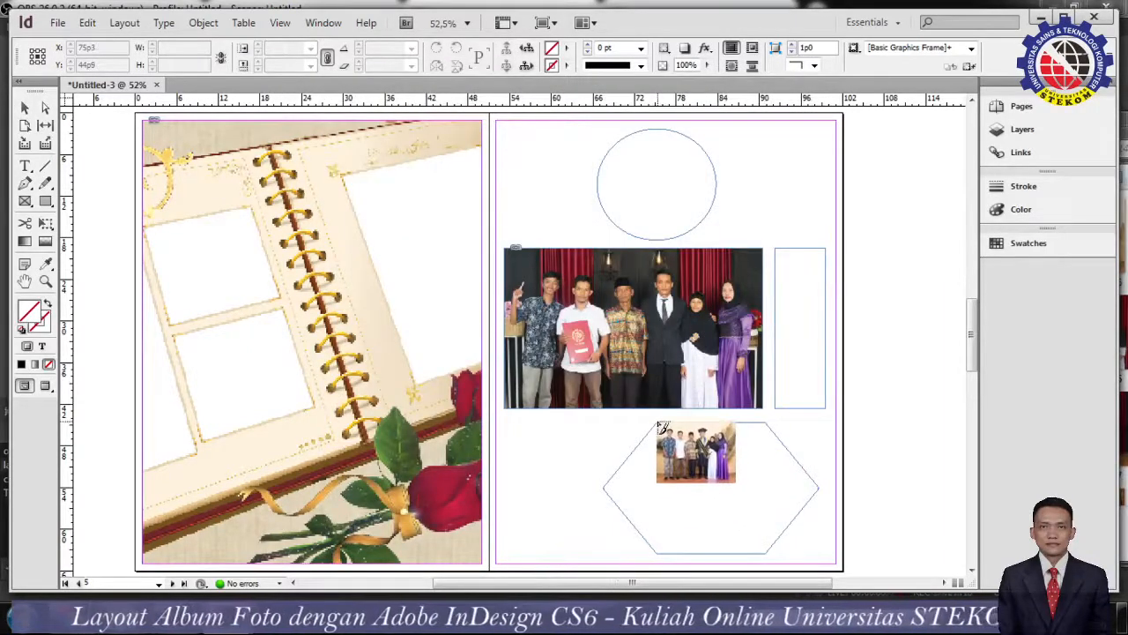
click(659, 427)
right_click(697, 476)
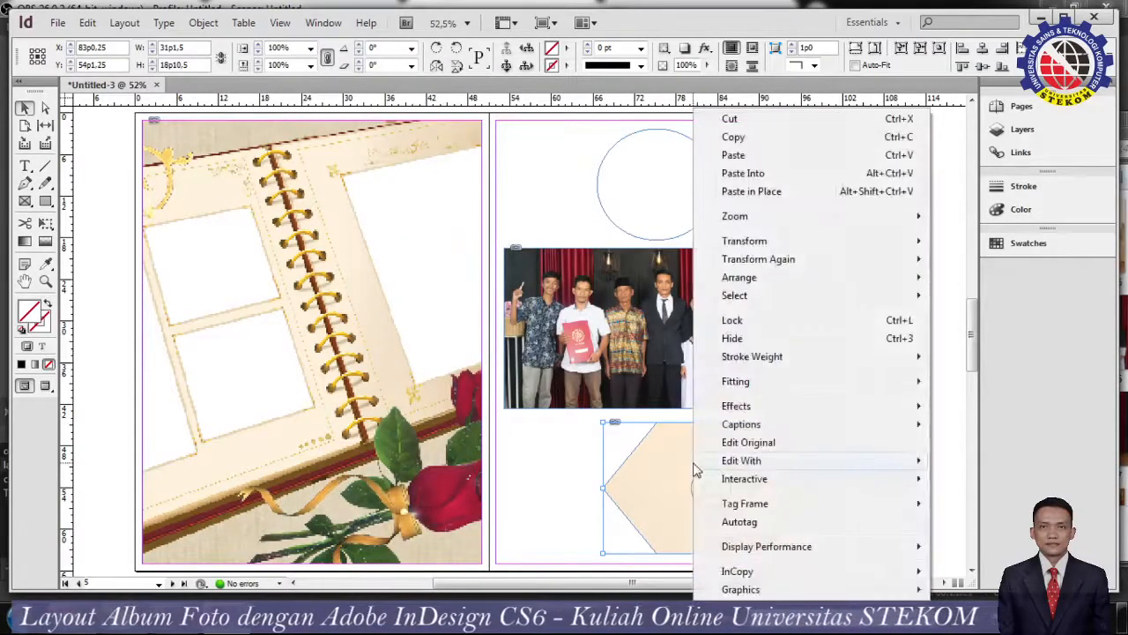
mouse_move(838, 382)
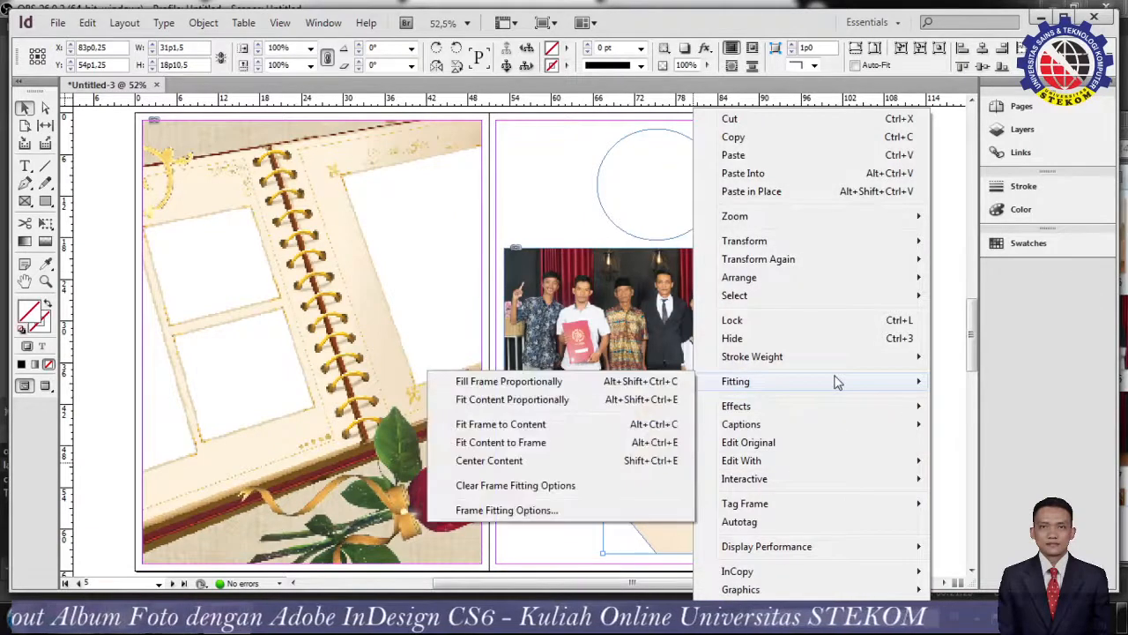
click(608, 382)
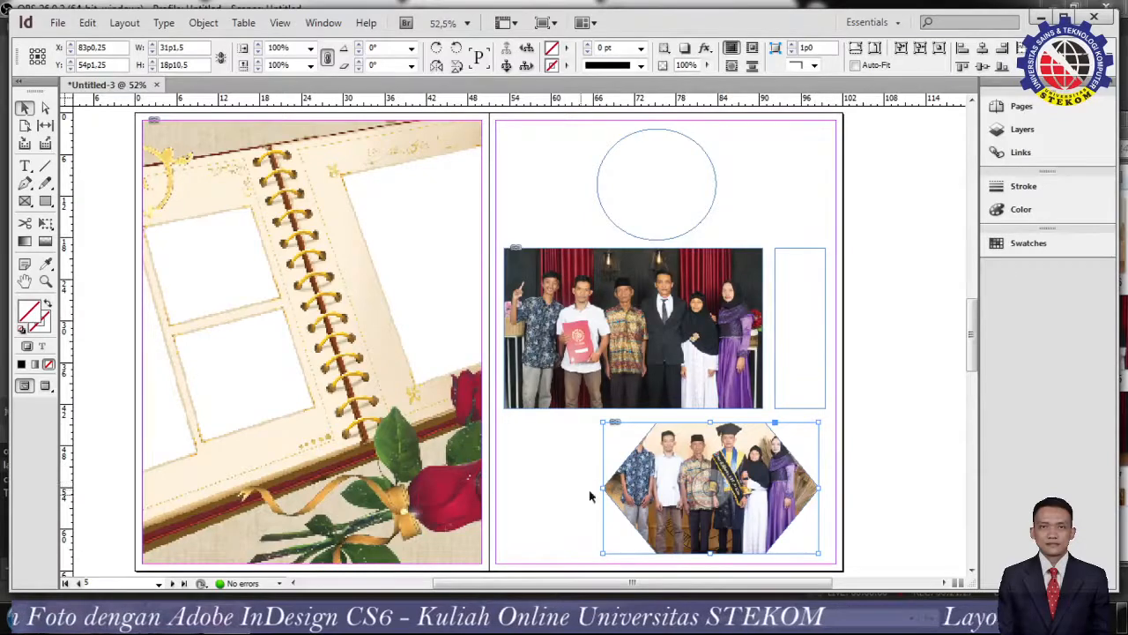
- Widen the hexagonal frame on both sides, extending it towards the inner and outer page margins, and deselect it
drag(603, 488, 623, 487)
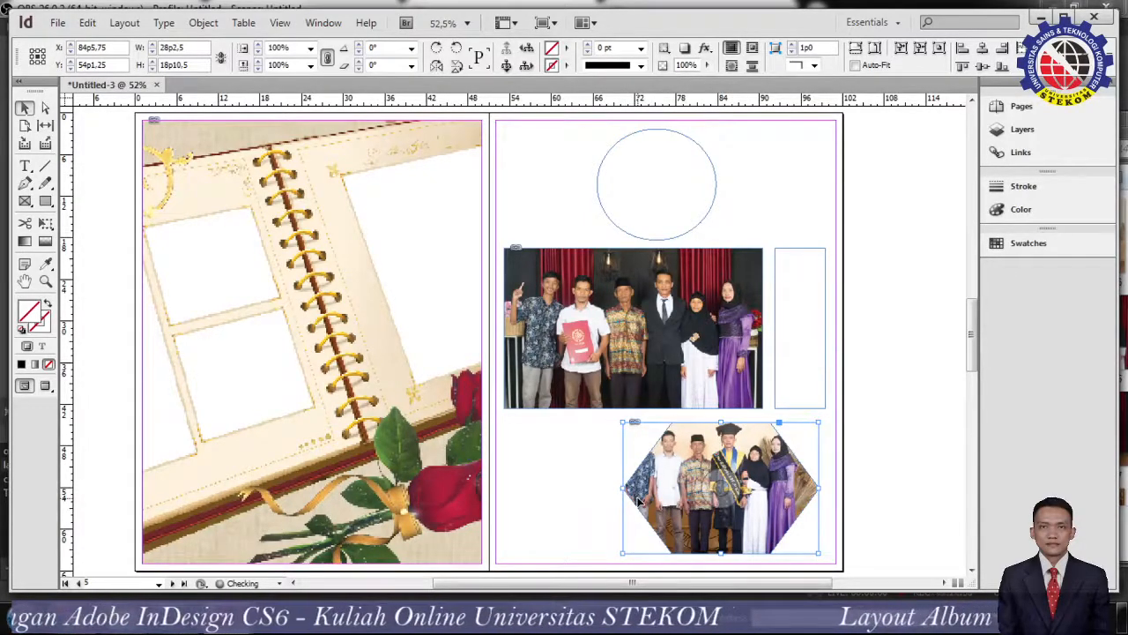
key(ctrl+z)
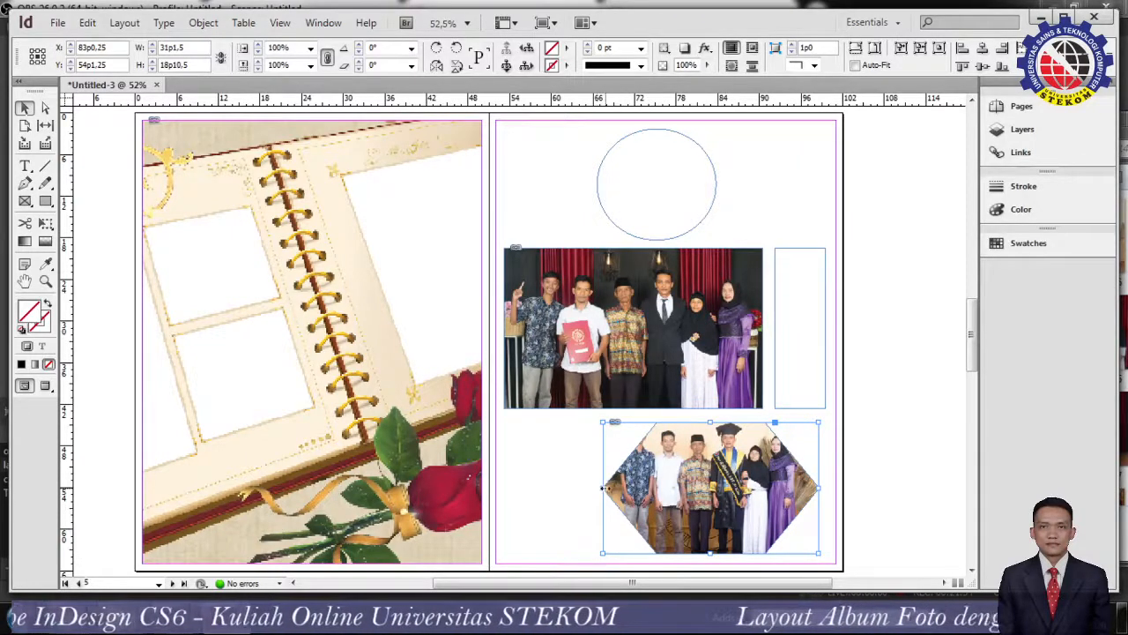
drag(603, 487, 567, 487)
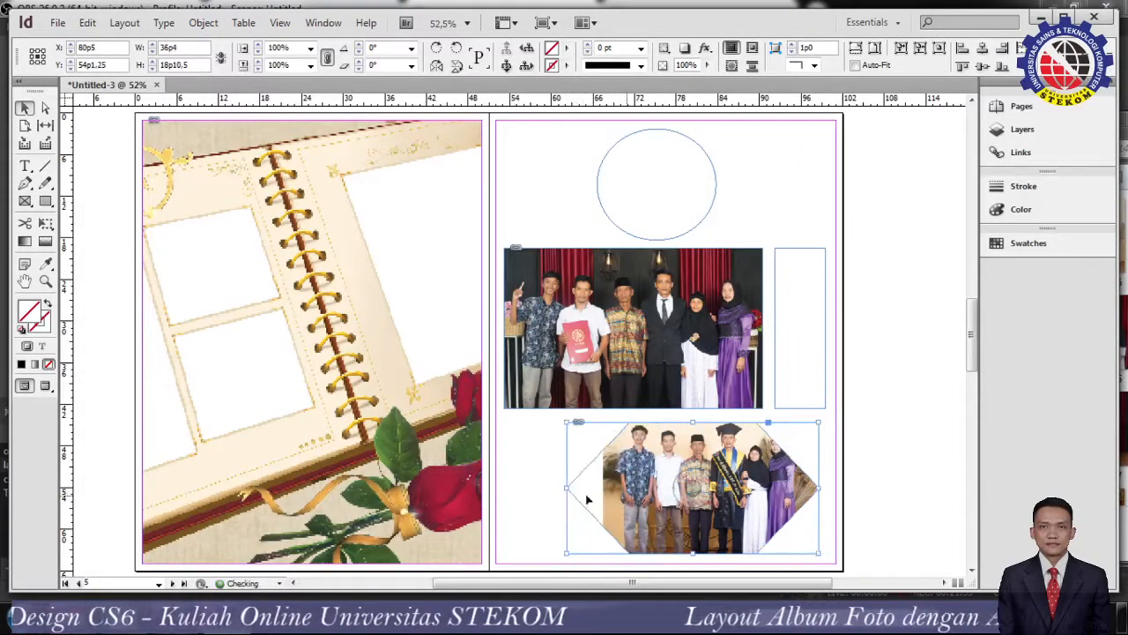
drag(818, 487, 828, 487)
click(532, 503)
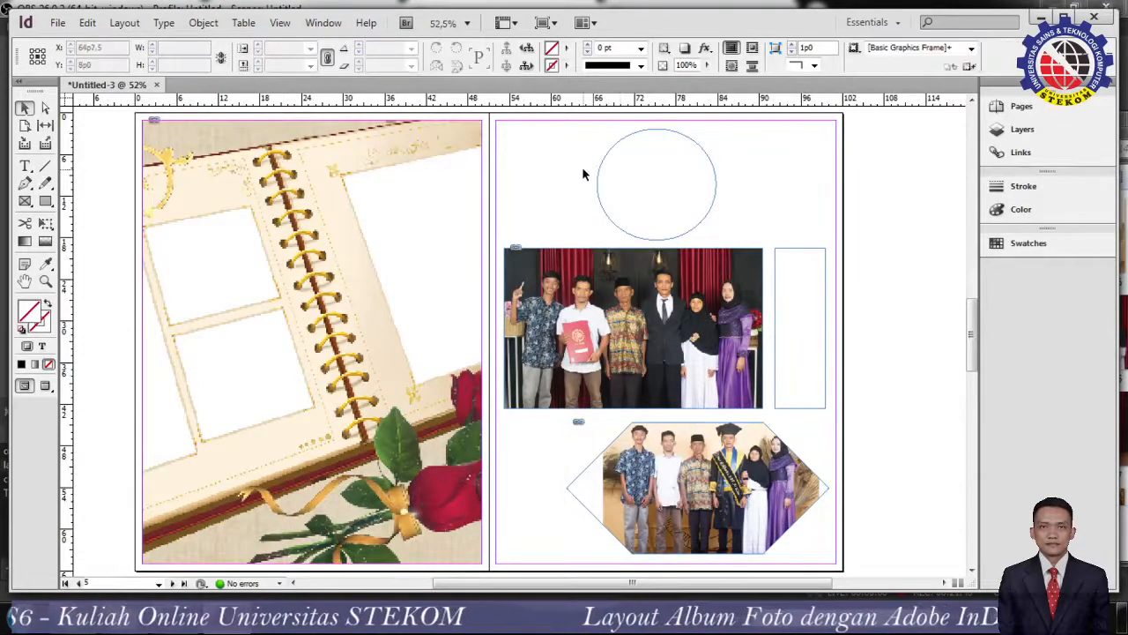
- Place the photo DSC_0083 in the circular frame above the large rectangle
right_click(640, 189)
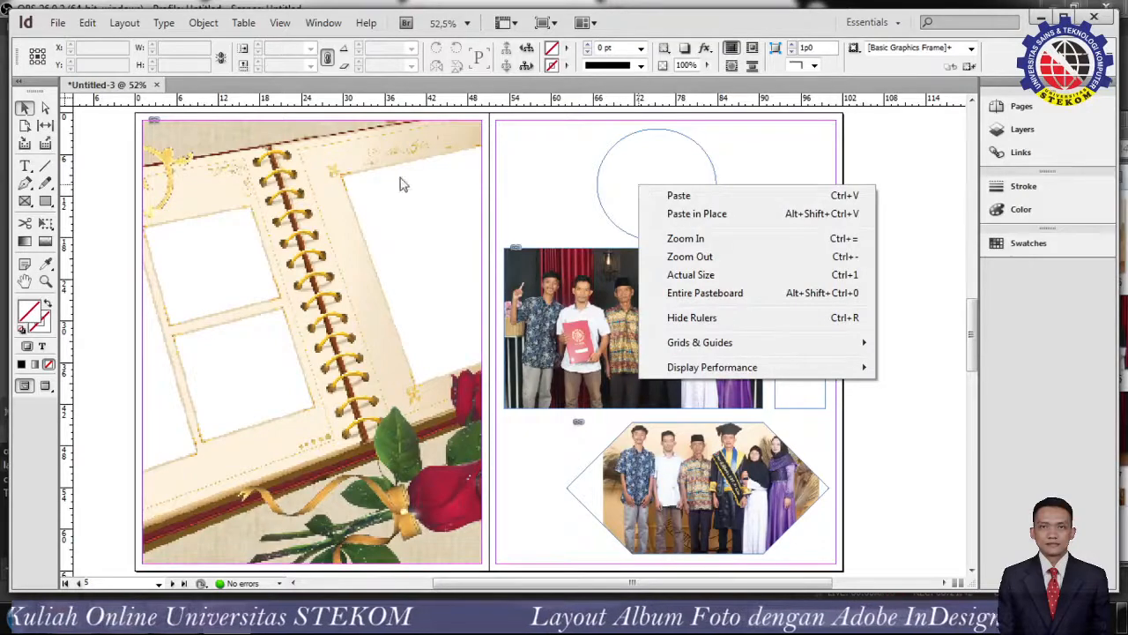
click(614, 180)
click(57, 22)
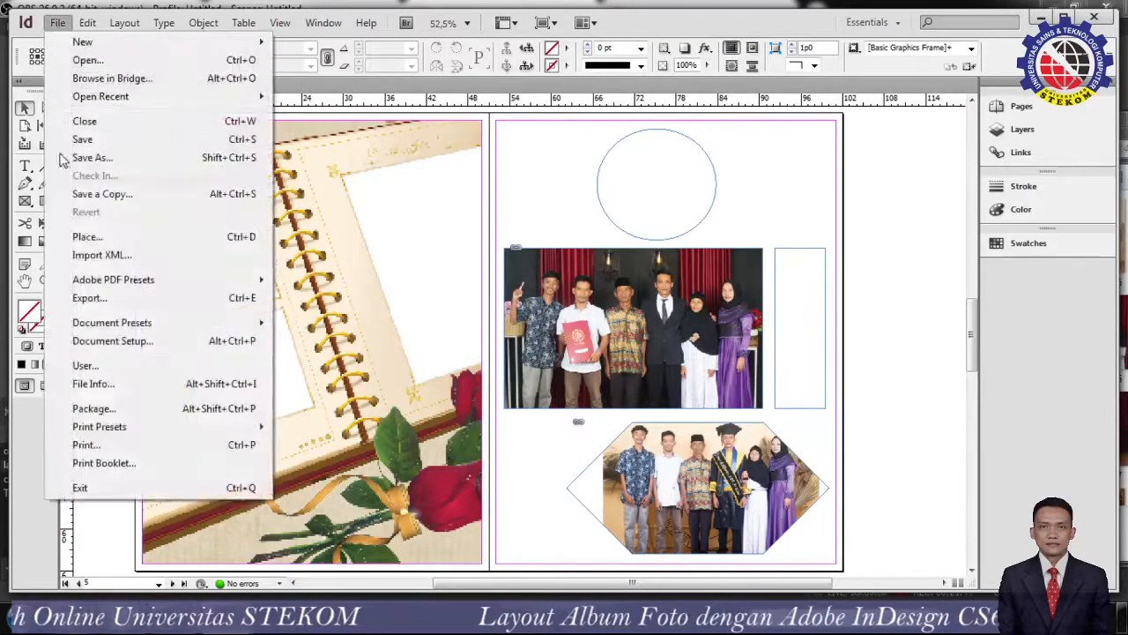
click(85, 237)
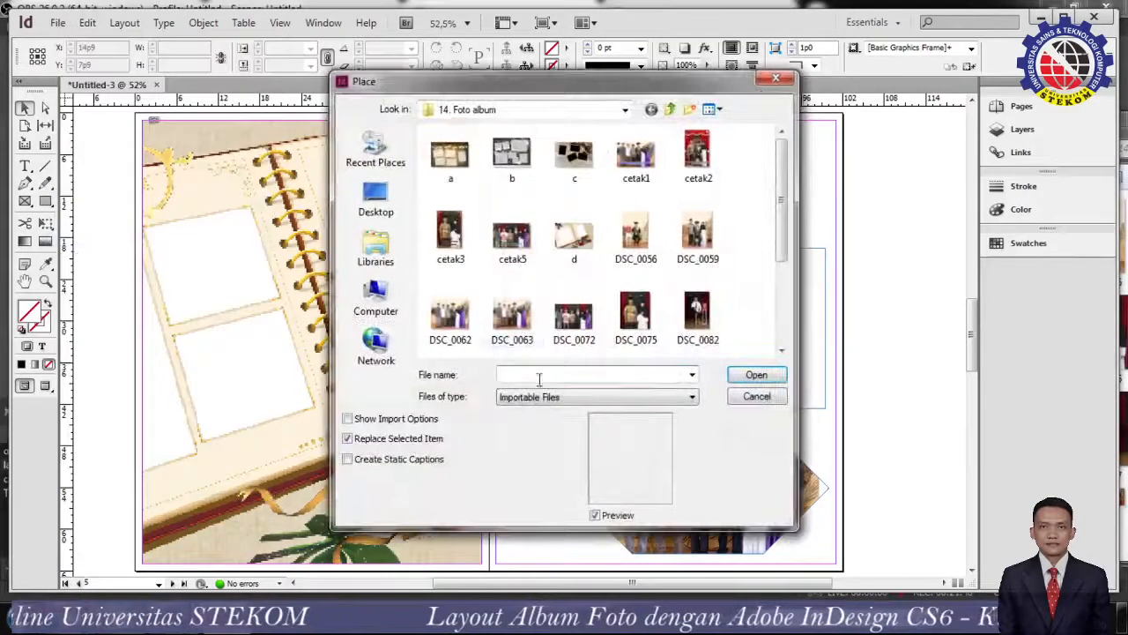
drag(785, 220, 785, 297)
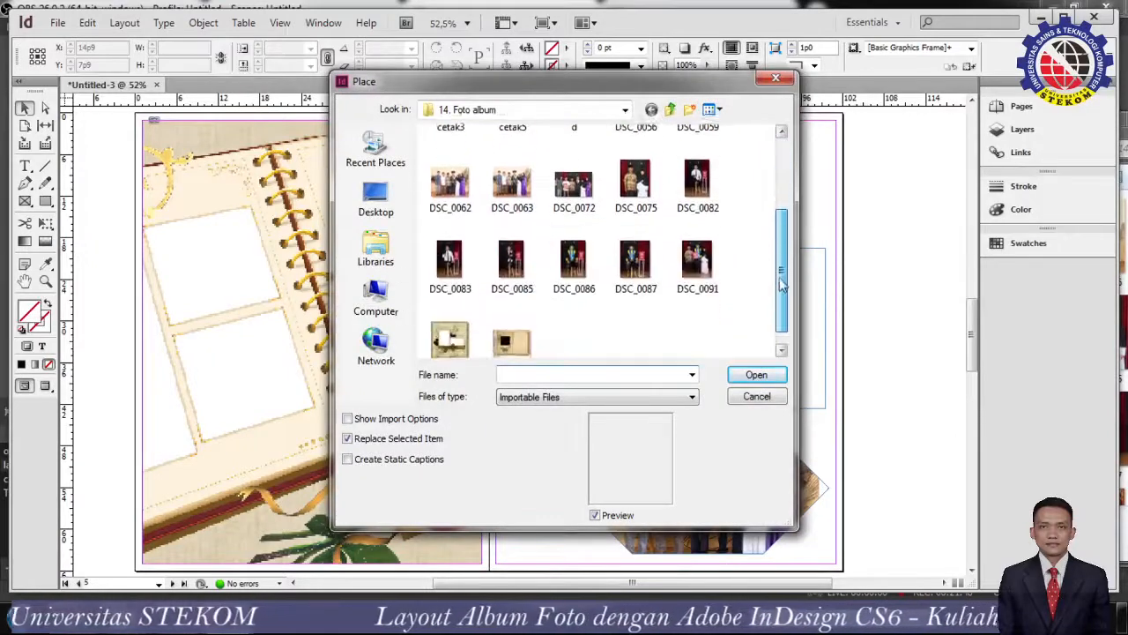
click(451, 255)
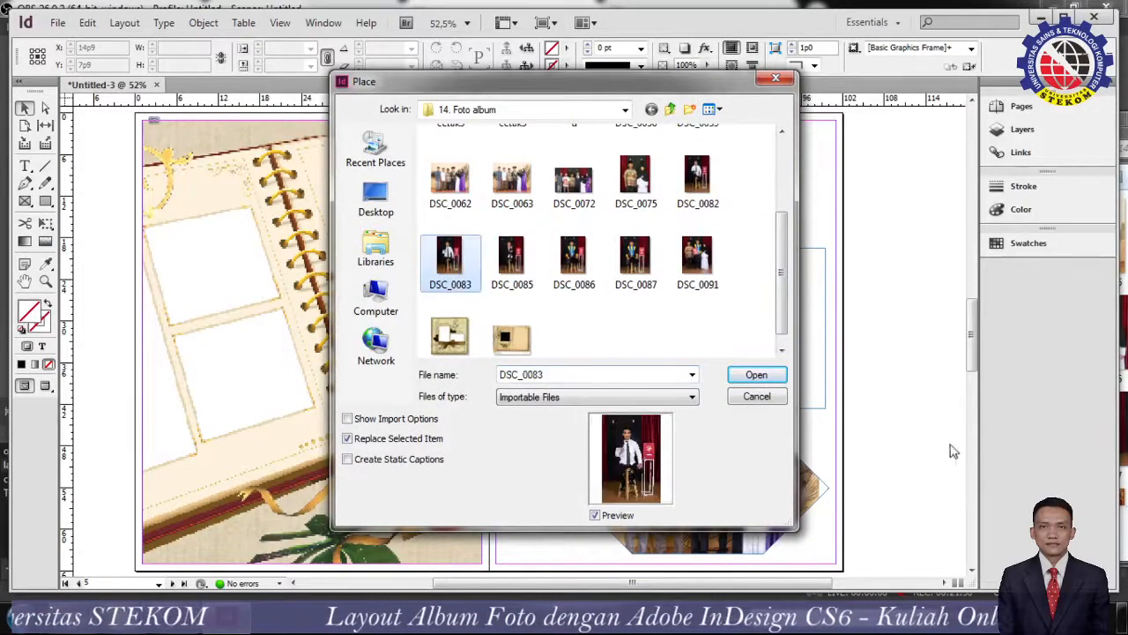
click(756, 379)
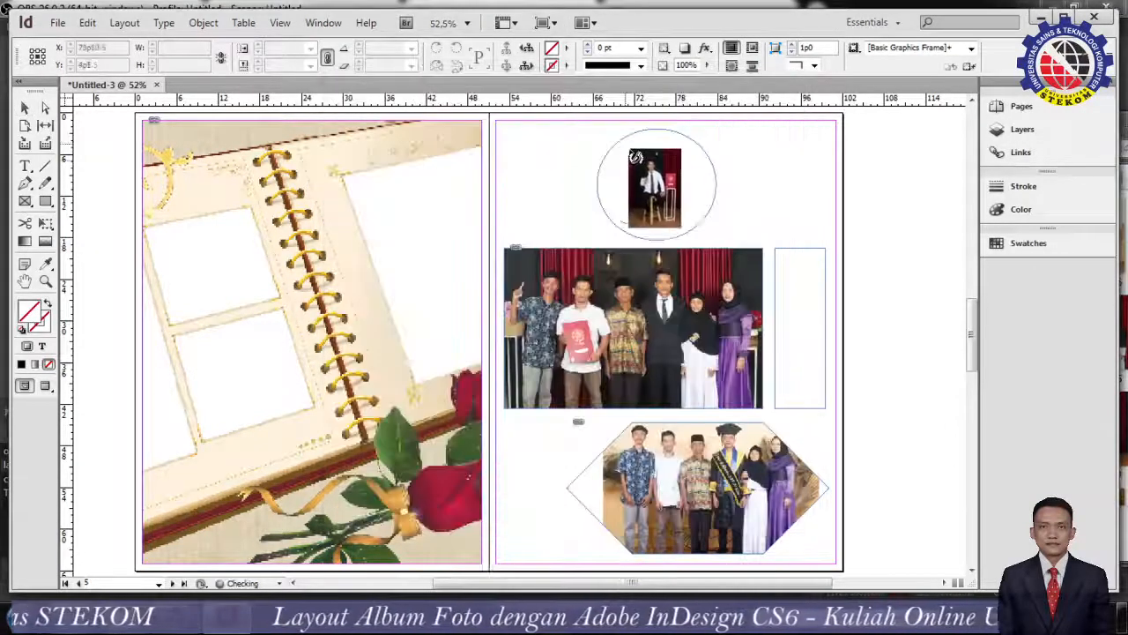
click(629, 144)
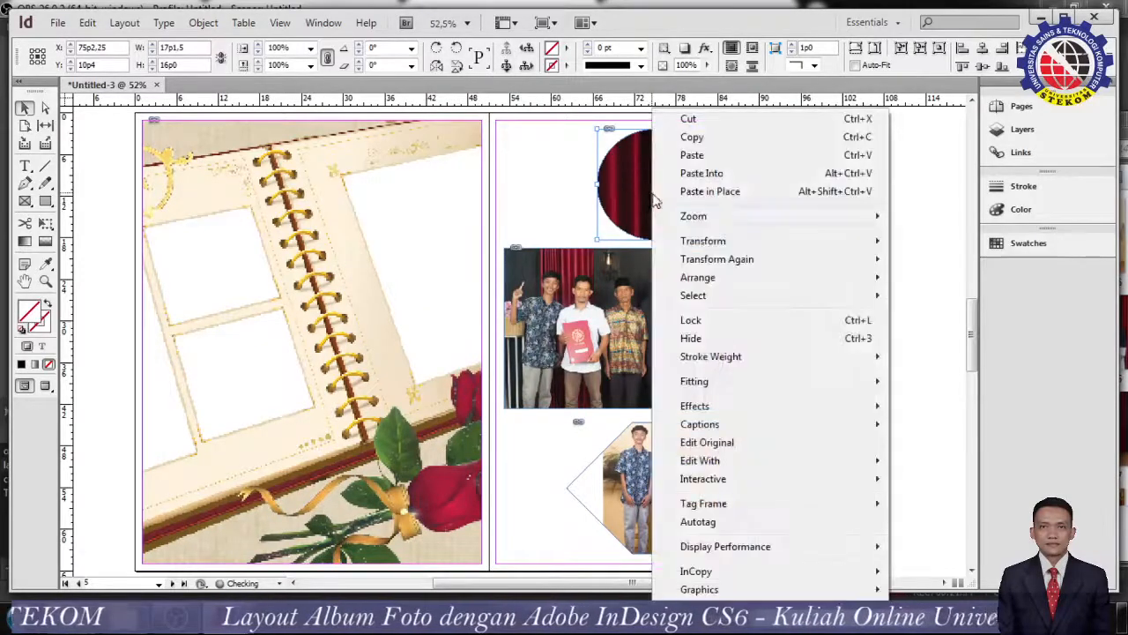
- Fit the circular frame's photo proportionally inside the frame
right_click(649, 189)
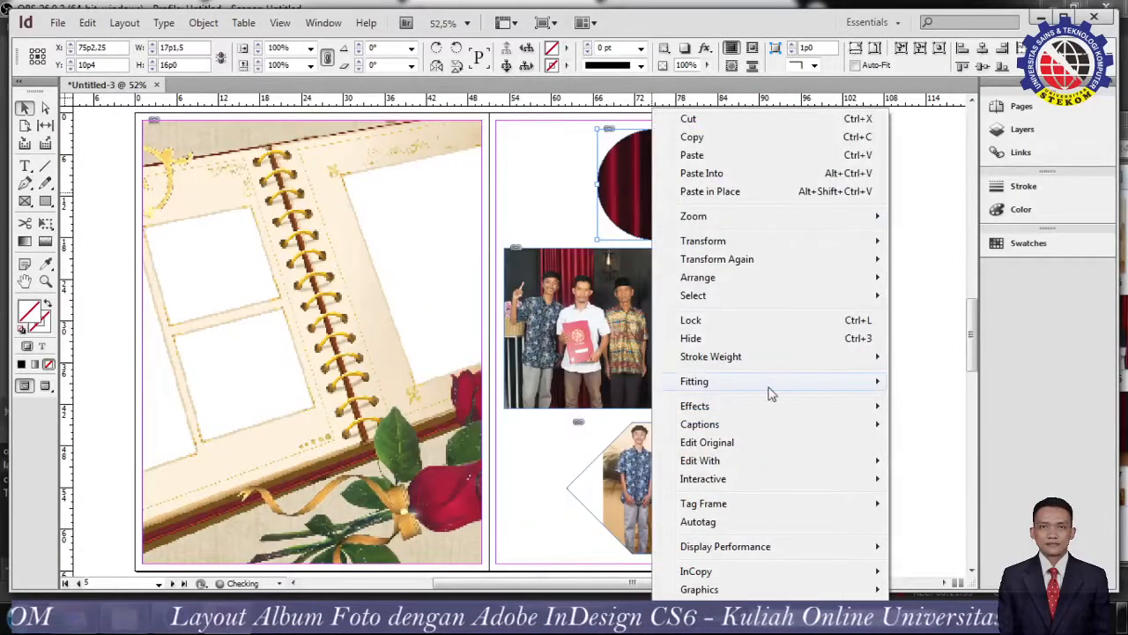
mouse_move(690, 391)
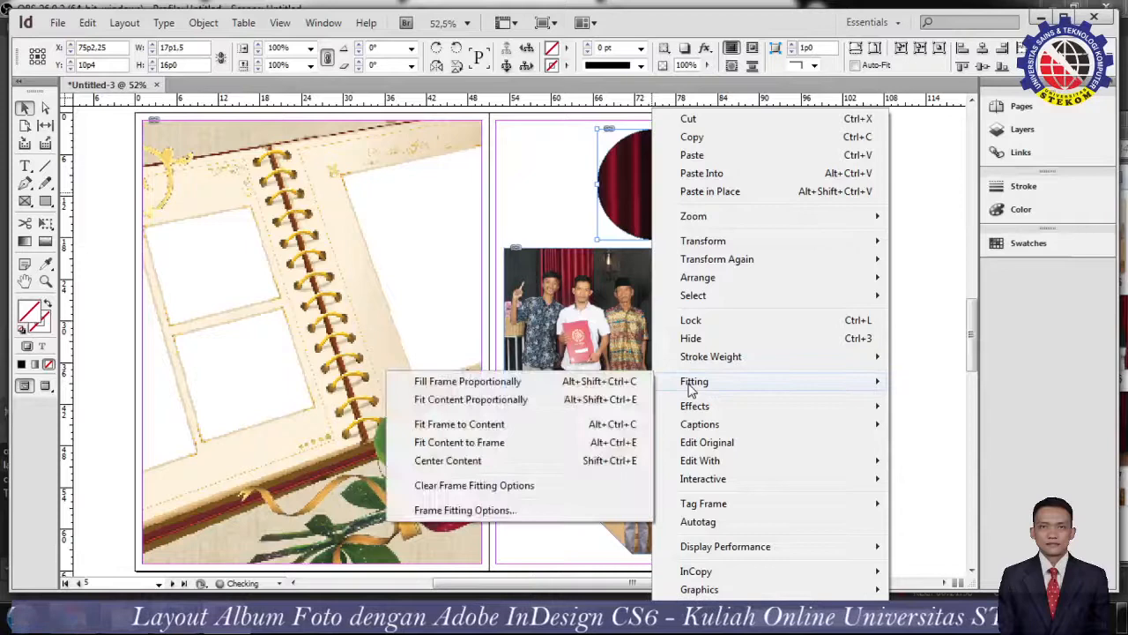
click(595, 401)
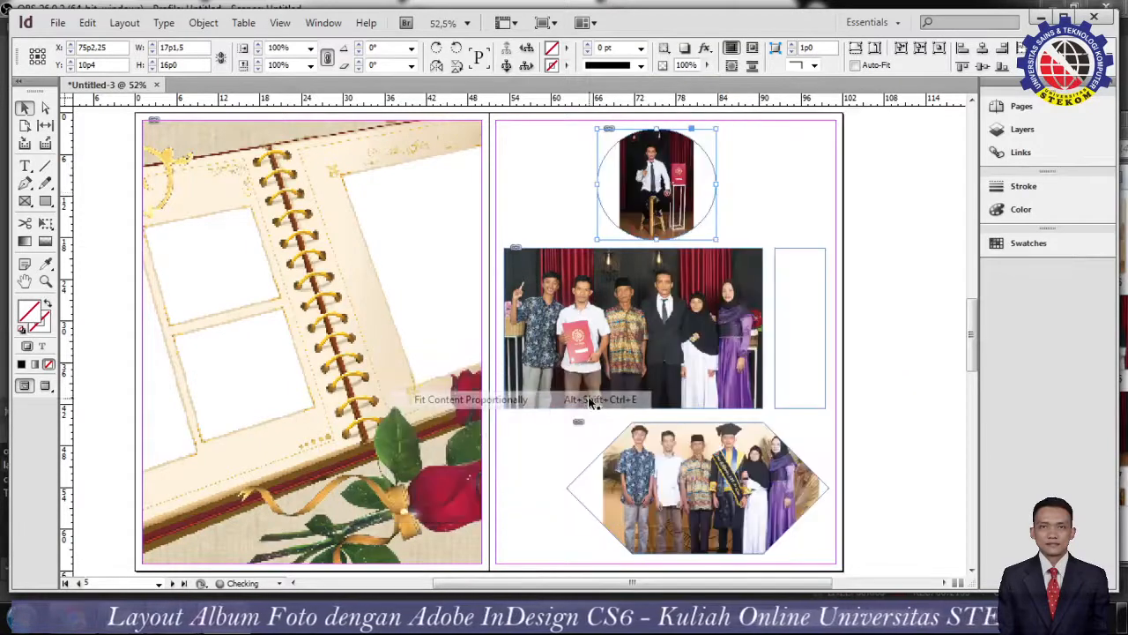
- Fill the circular frame proportionally with its photo
right_click(626, 172)
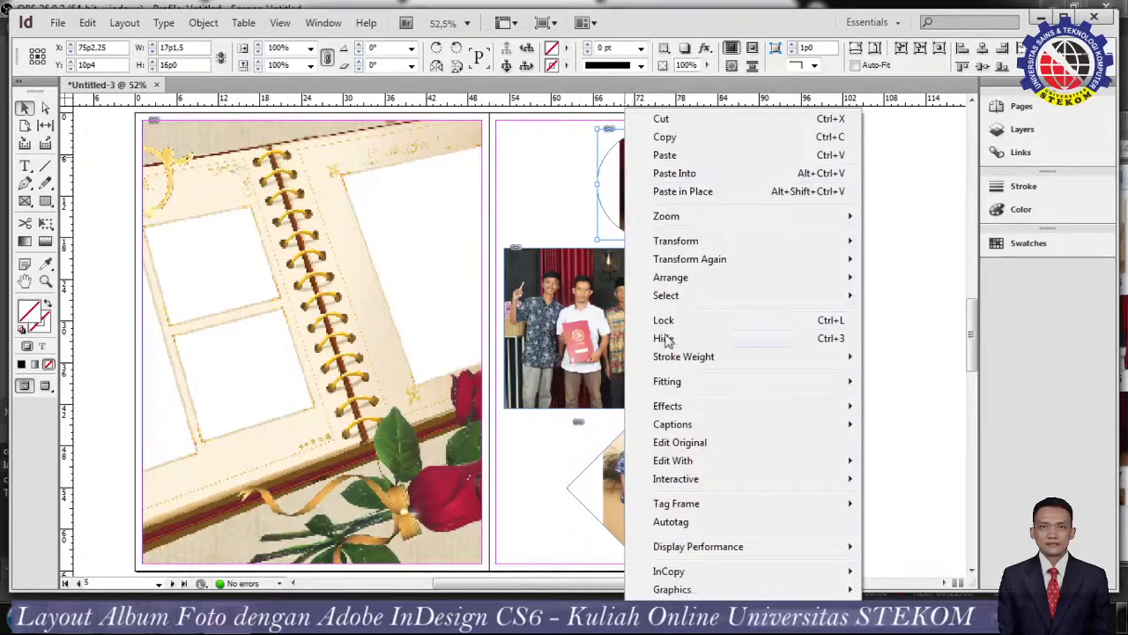
mouse_move(680, 395)
click(1008, 384)
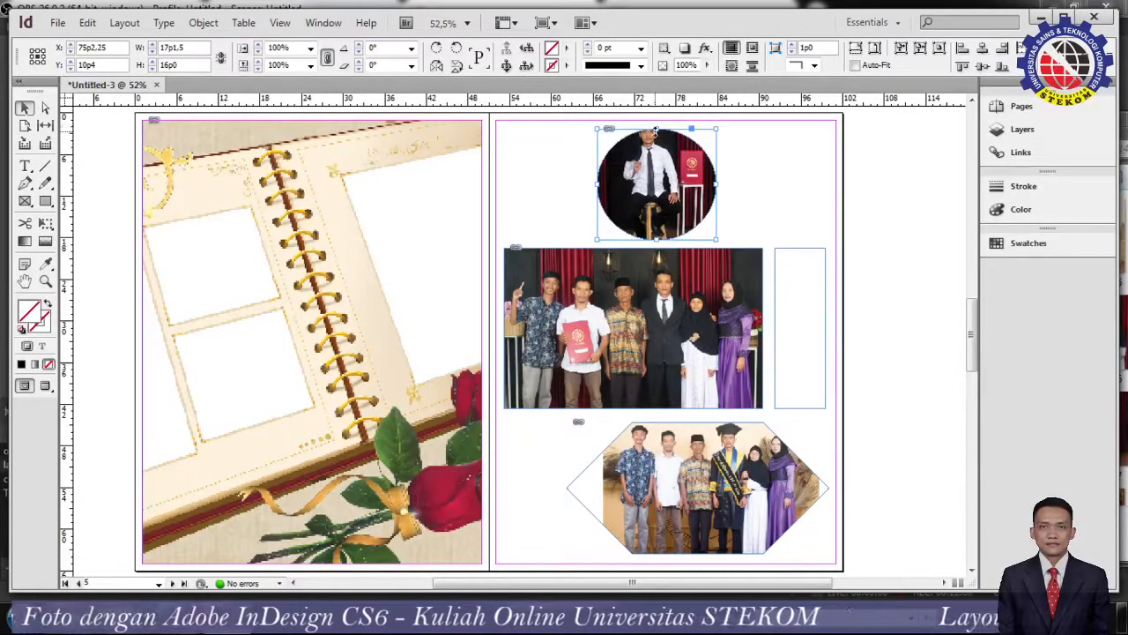
- Extend the circular frame upward to a height of 17p4, nudge it to X 74p9,25 and Y 10p1, and deselect it
drag(655, 134, 656, 126)
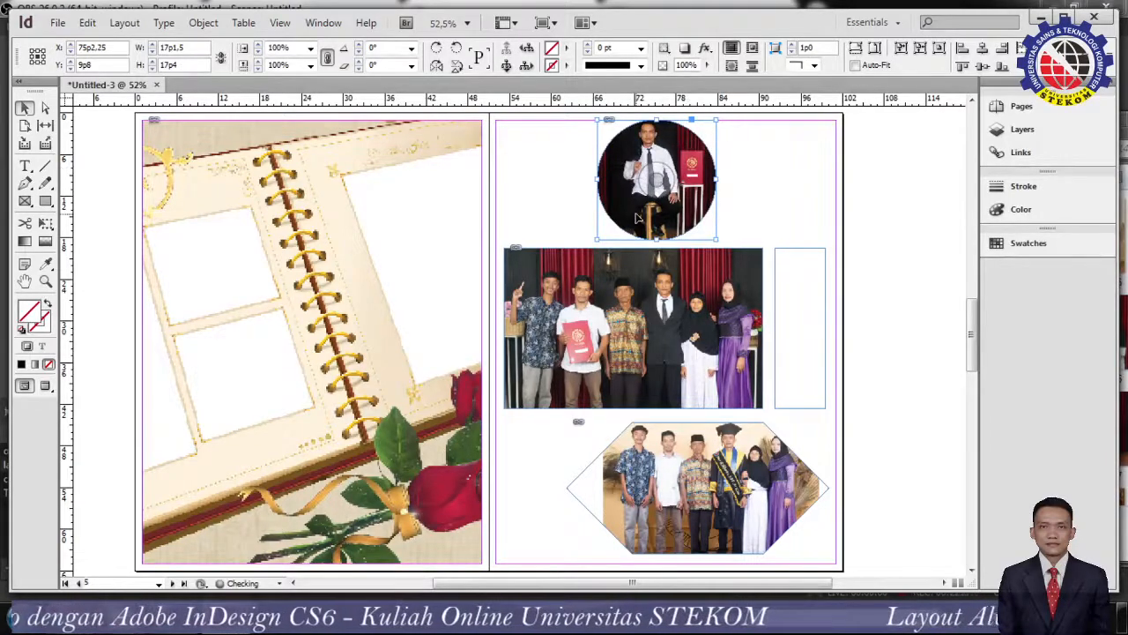
key(Left)
key(Left)
key(Left)
key(Left)
key(Down)
key(Down)
key(Down)
key(Down)
key(Down)
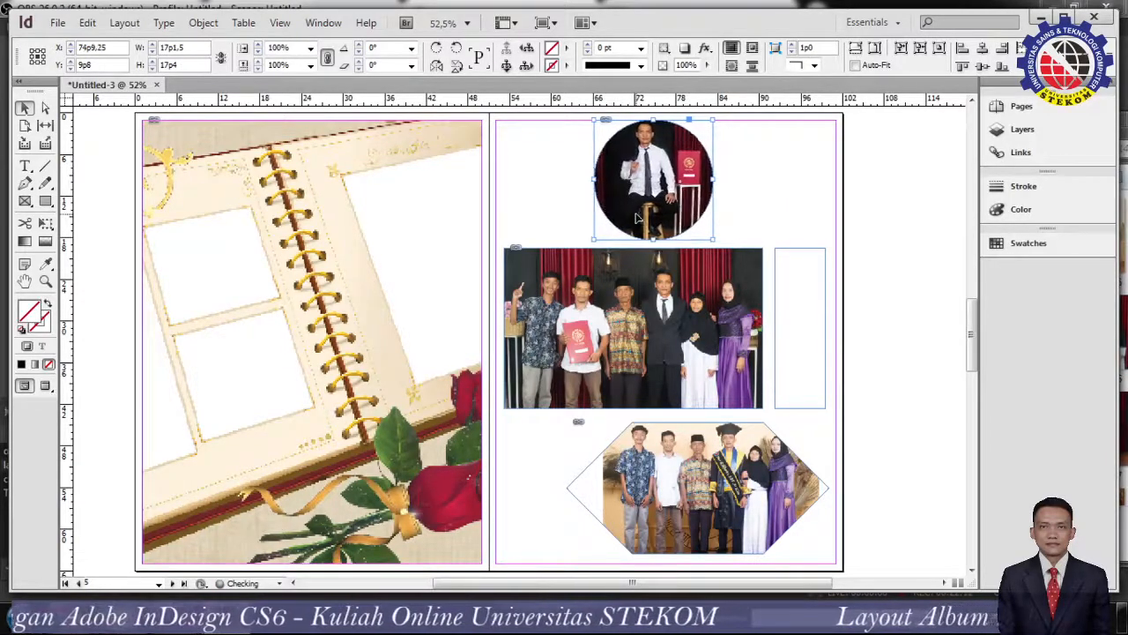
key(Left)
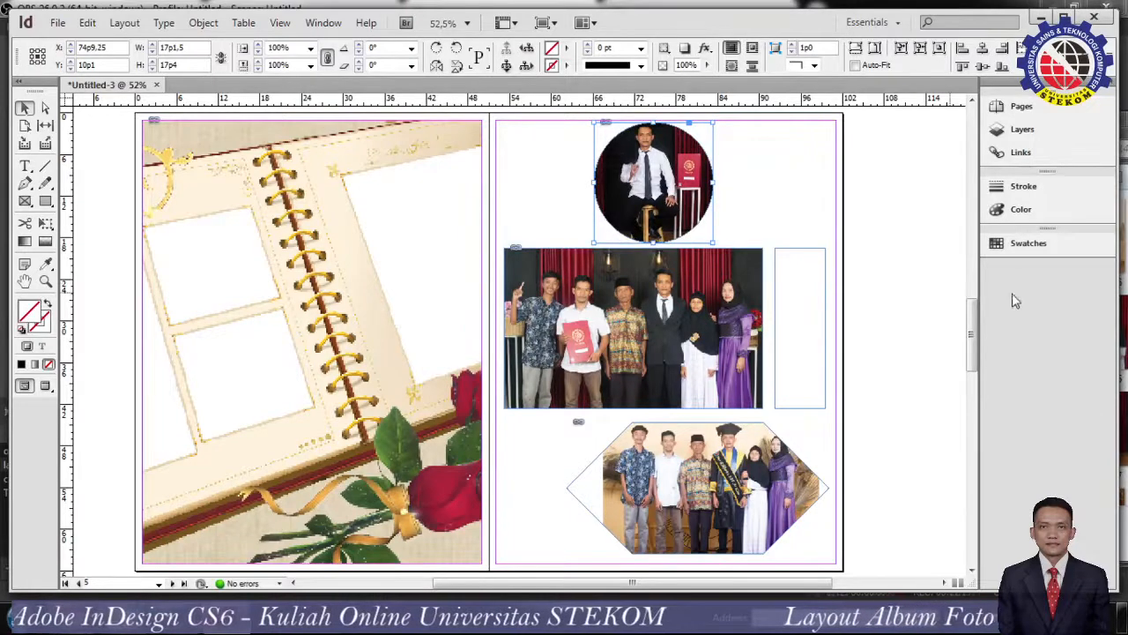
click(882, 297)
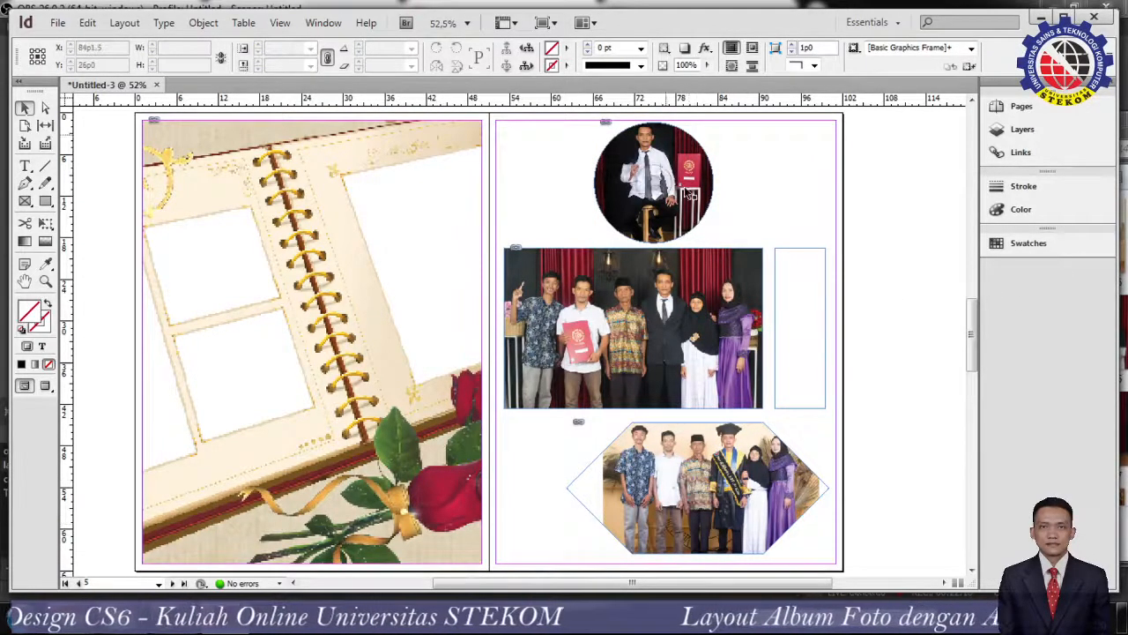
- Switch to Preview screen mode and examine the album pages from the cover to the spread with the shaped photo frames
click(555, 23)
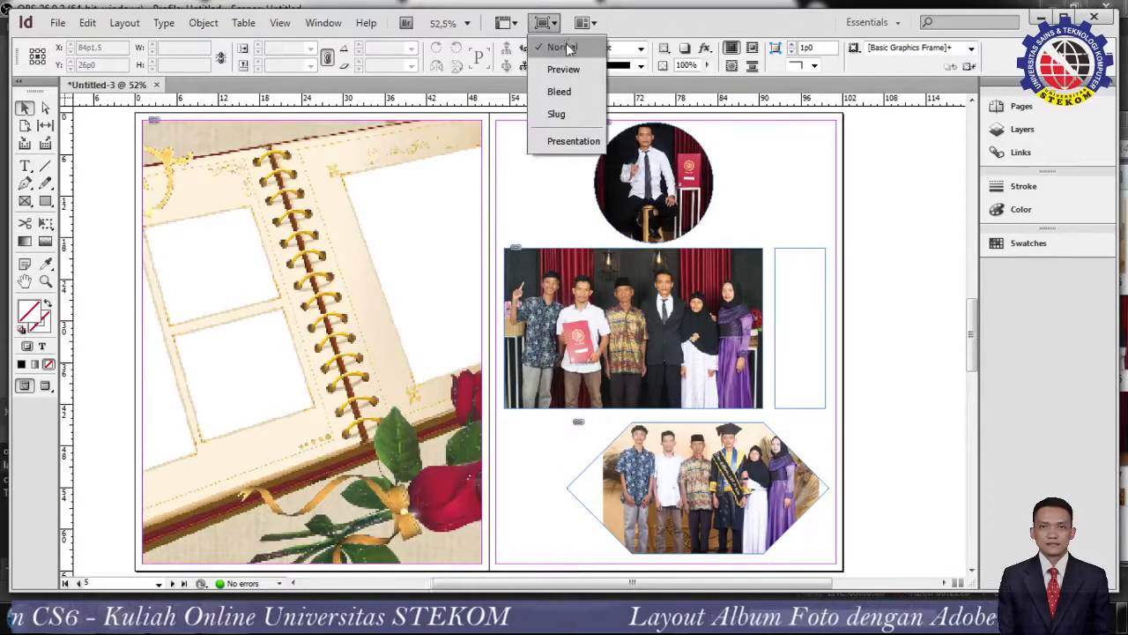
click(567, 60)
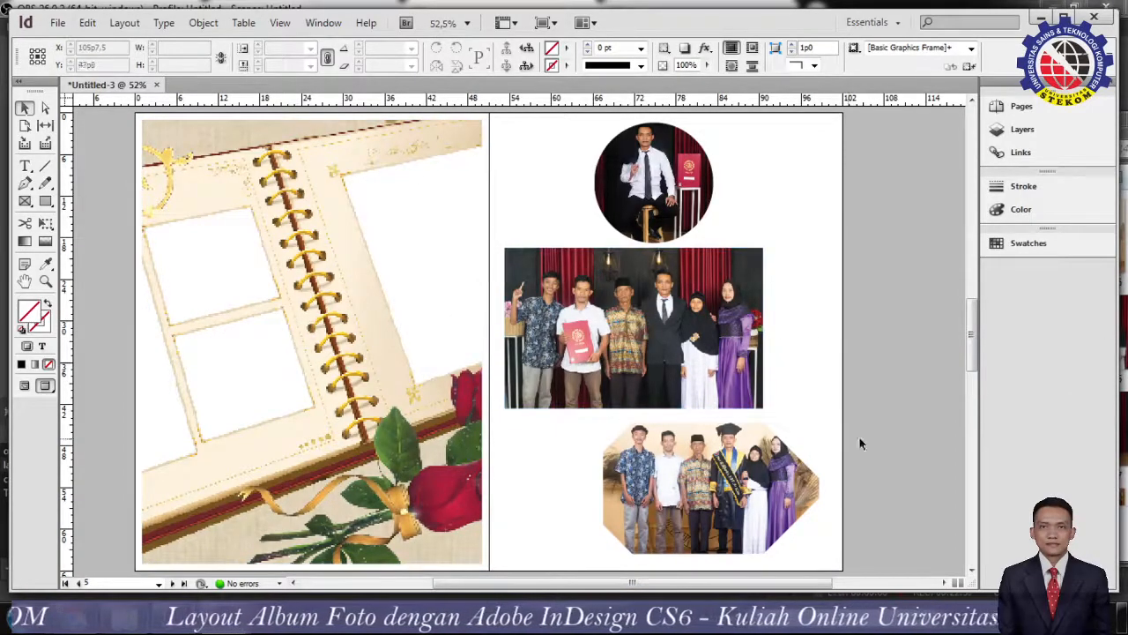
scroll(904, 410, up, 4)
scroll(910, 407, up, 5)
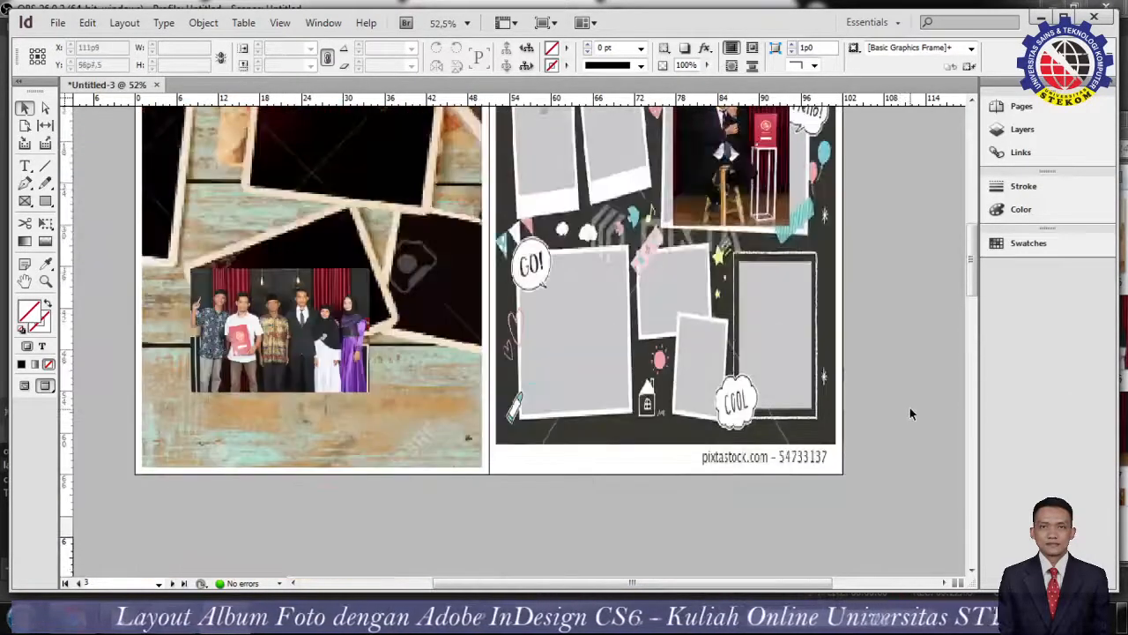
scroll(910, 405, up, 1)
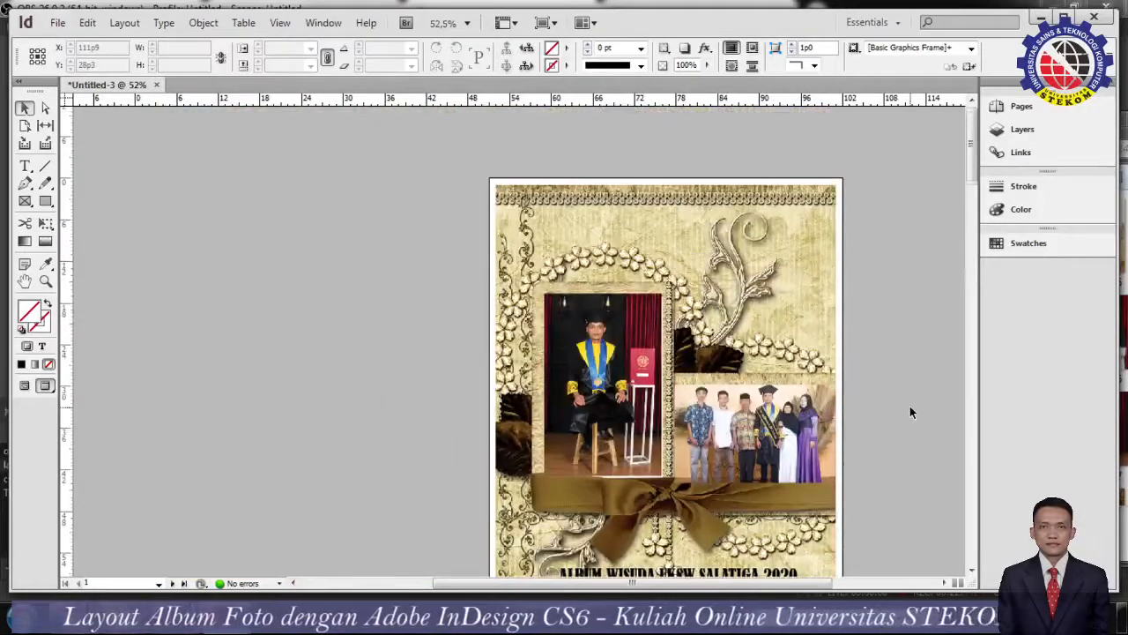
scroll(909, 406, down, 3)
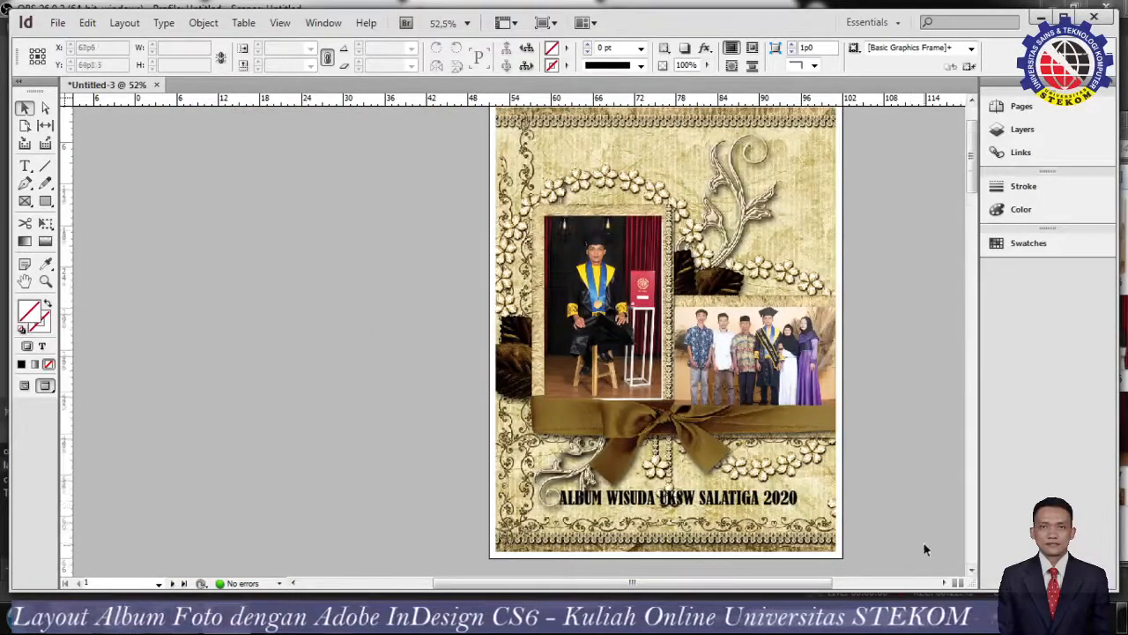
scroll(924, 542, down, 6)
scroll(780, 500, down, 5)
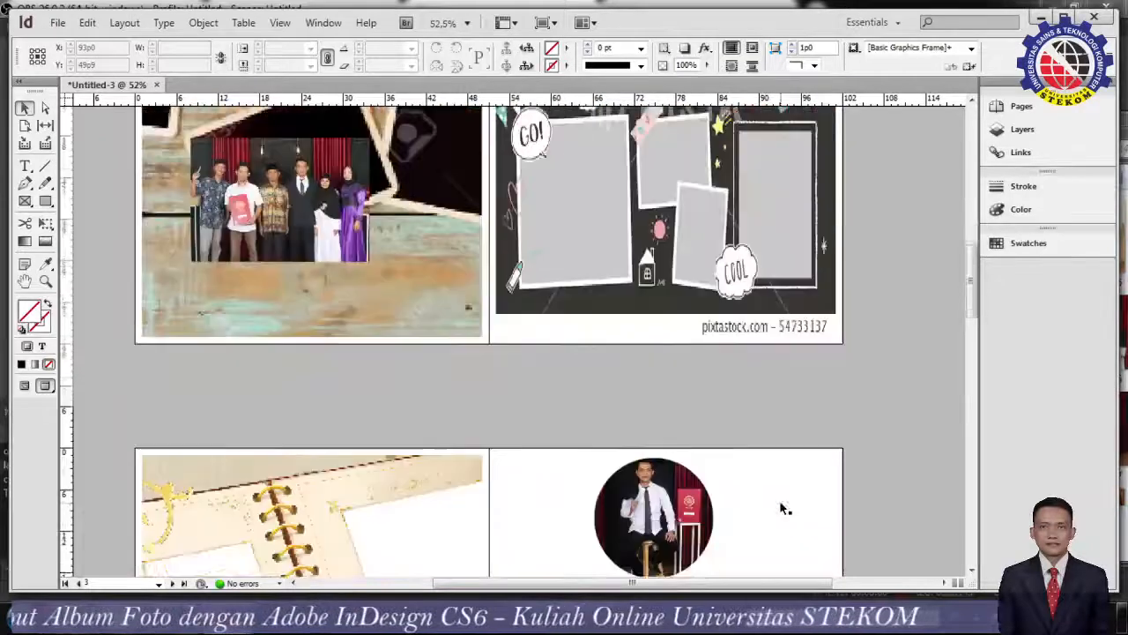
scroll(780, 502, down, 1)
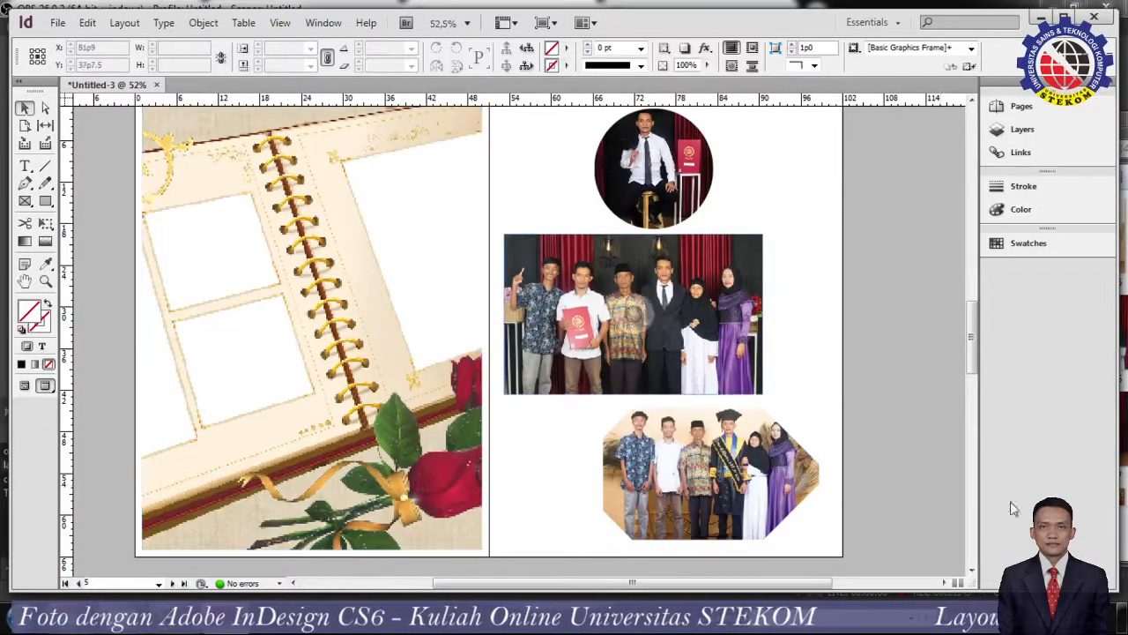
scroll(920, 417, up, 1)
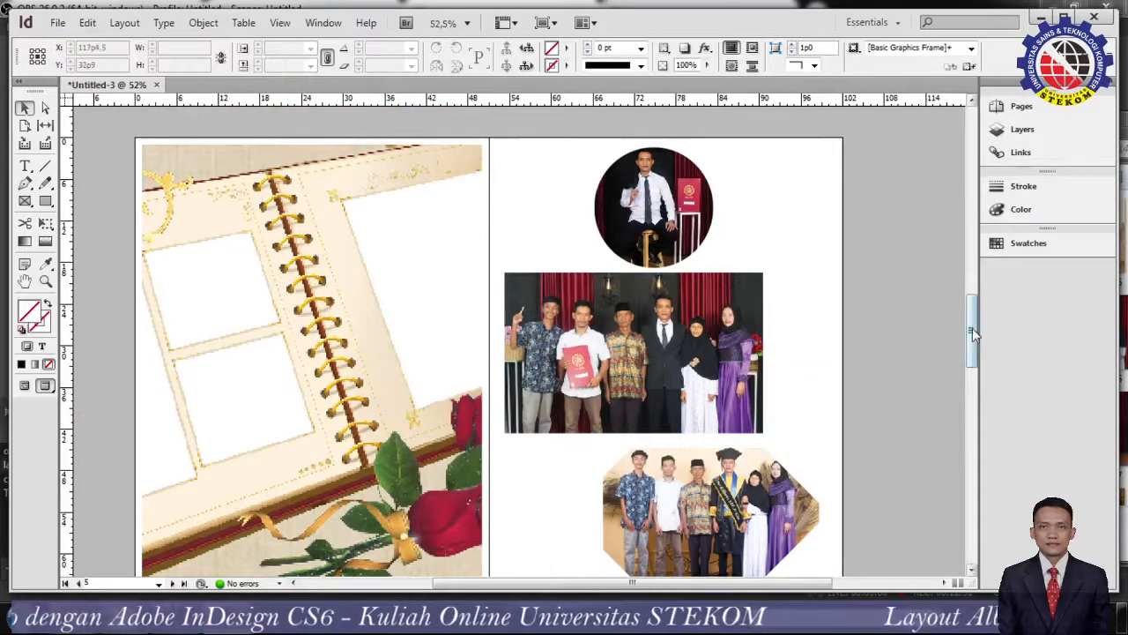
drag(973, 323, 973, 328)
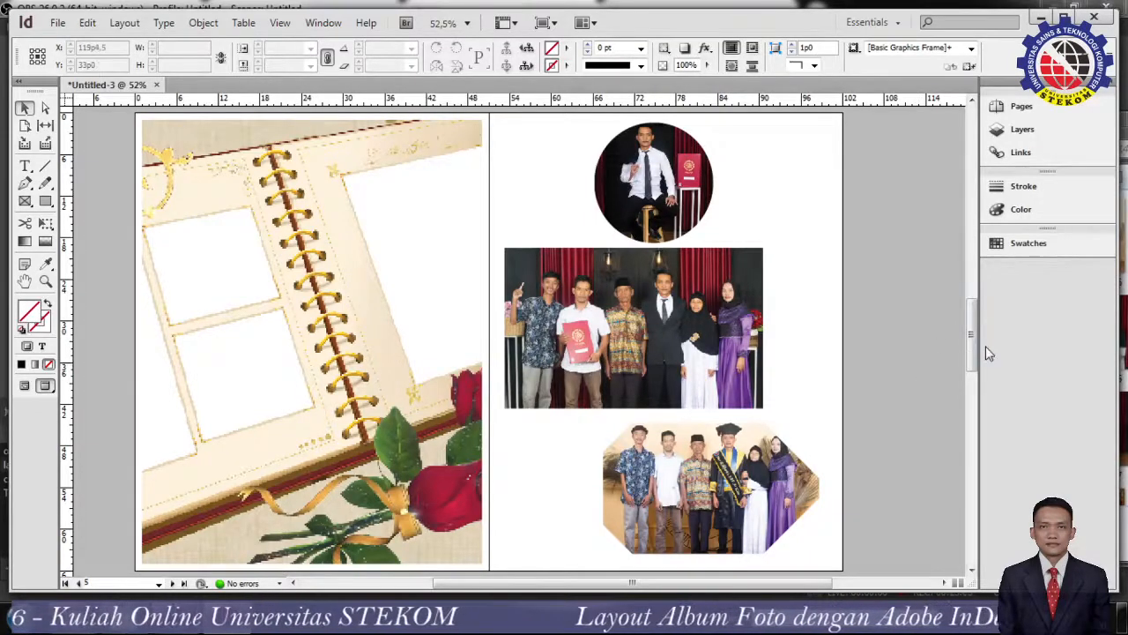
drag(974, 356, 945, 248)
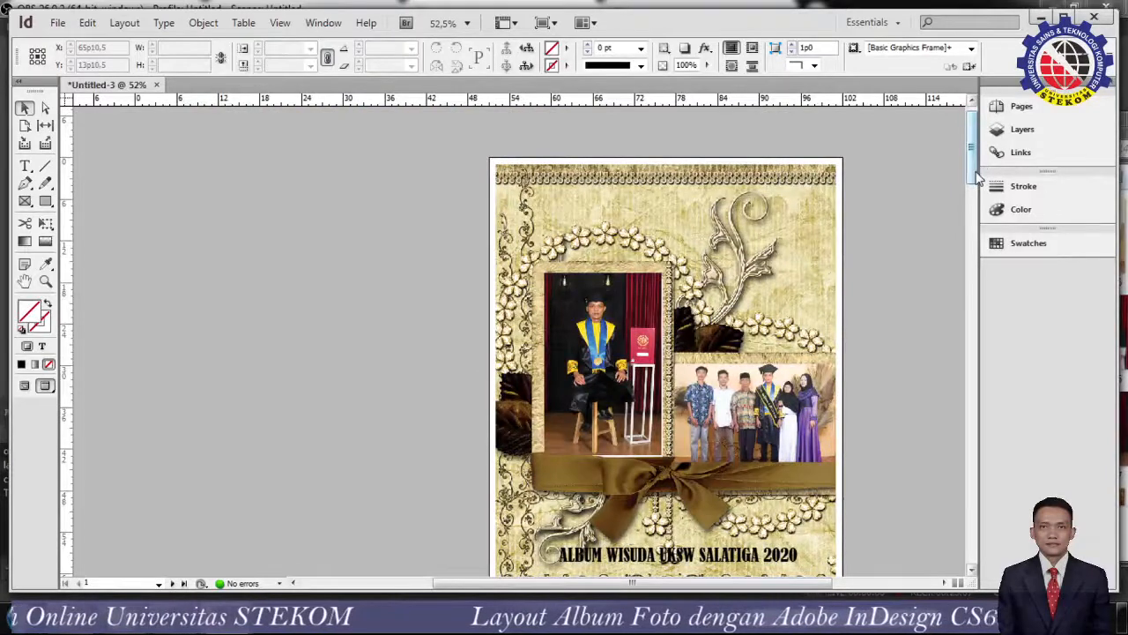
- Examine the complete album cover page in the preview
drag(975, 177, 975, 187)
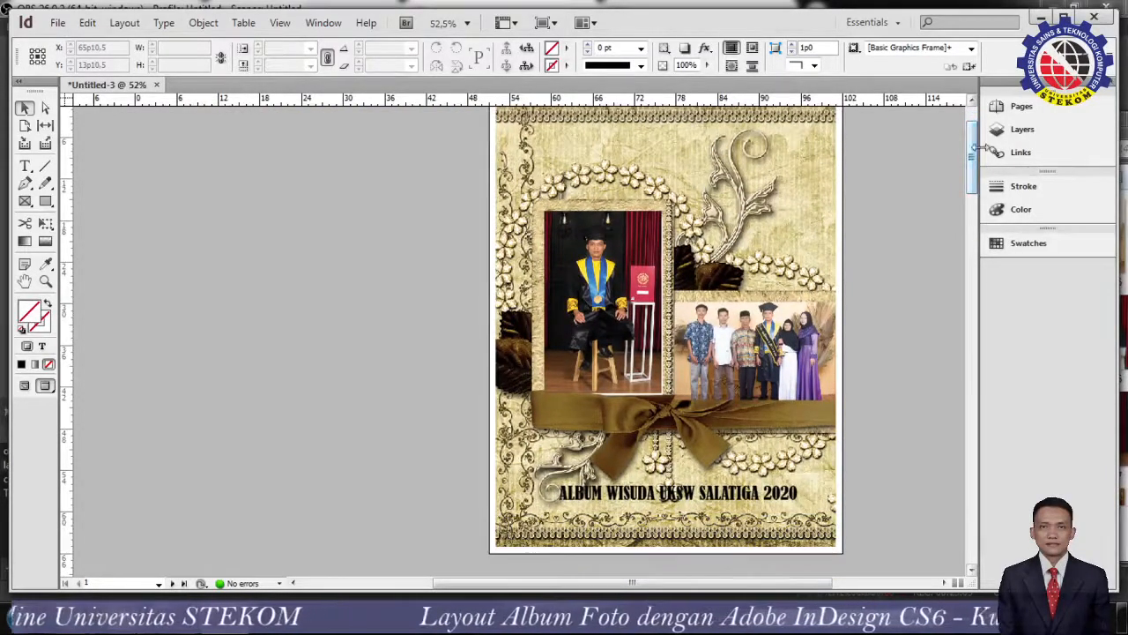
click(972, 571)
click(972, 103)
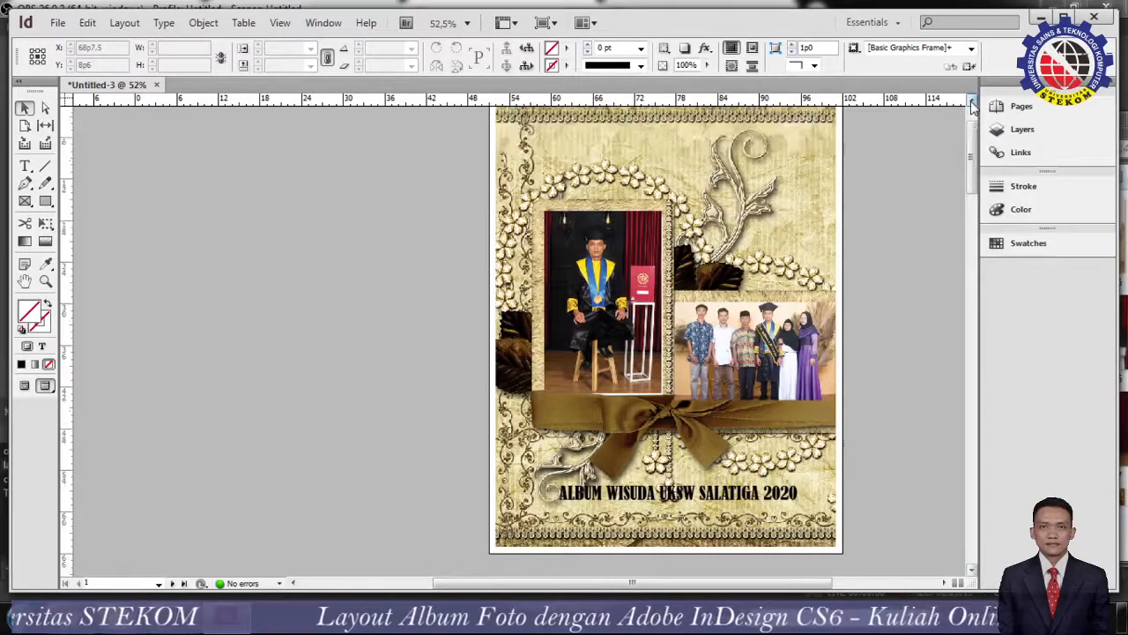
click(972, 104)
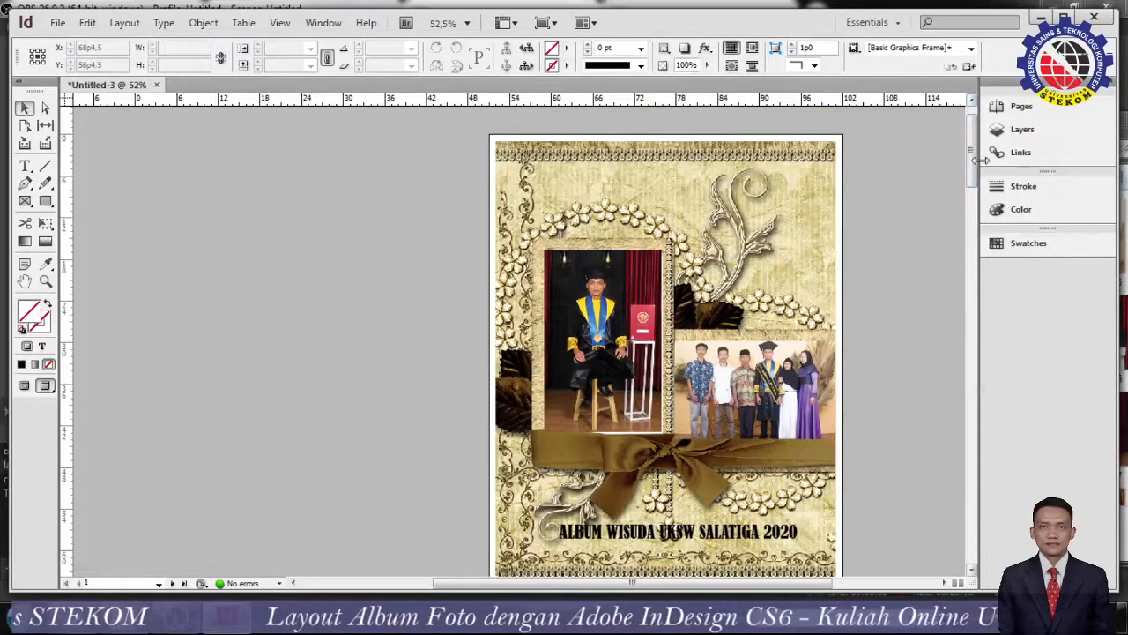
drag(973, 165, 974, 175)
click(901, 334)
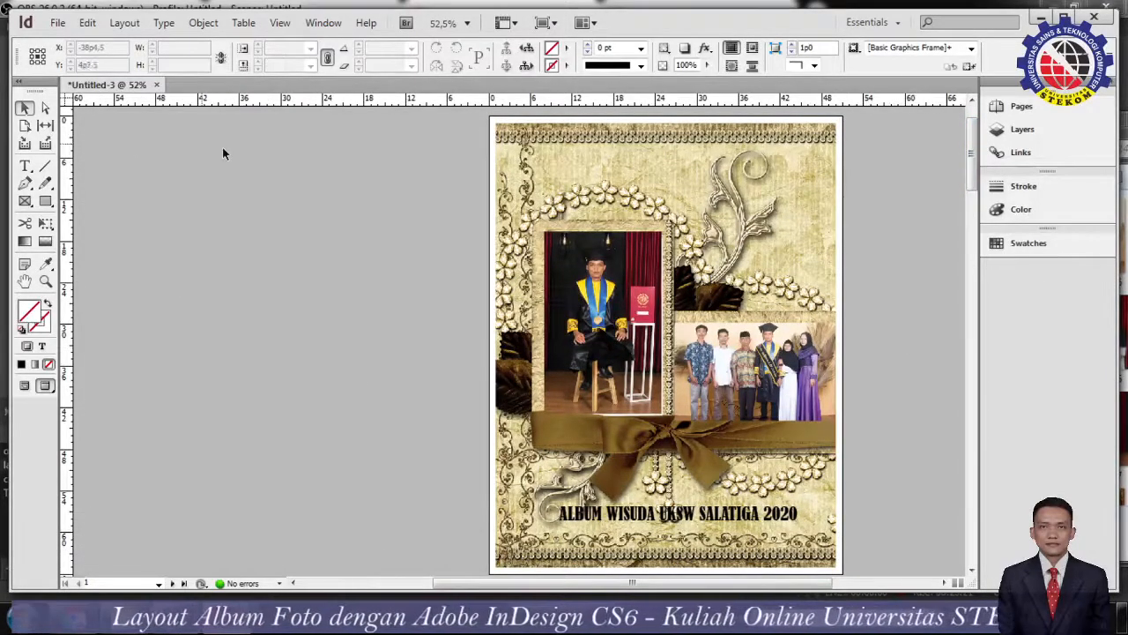
- Start saving the document under a new name in the "14. Foto album" folder inside Desain Layout
click(57, 22)
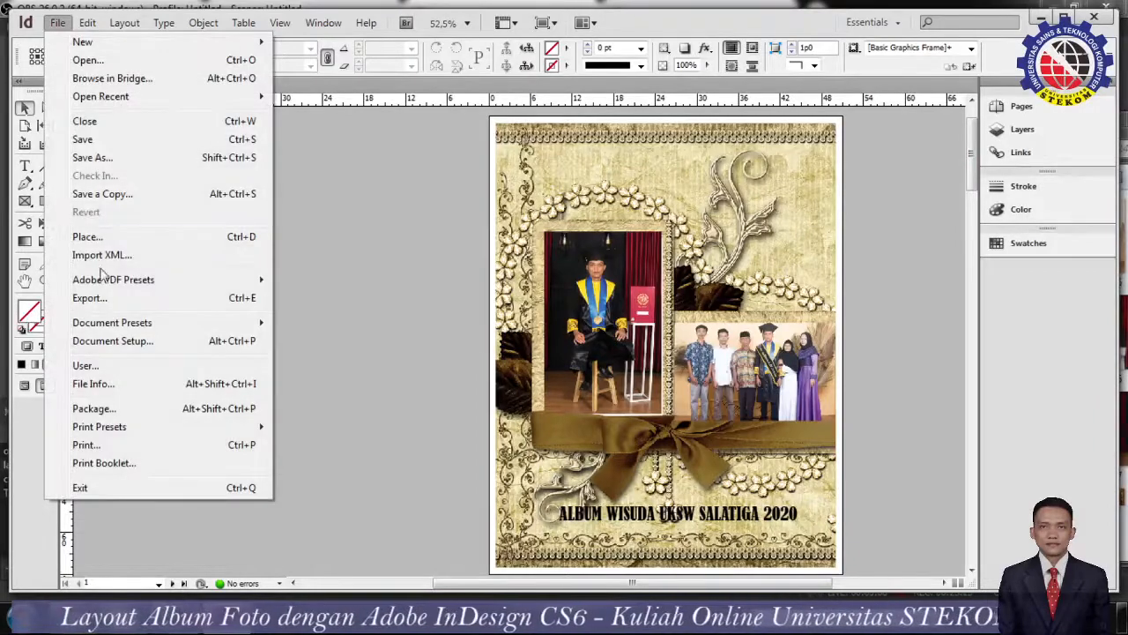
click(104, 155)
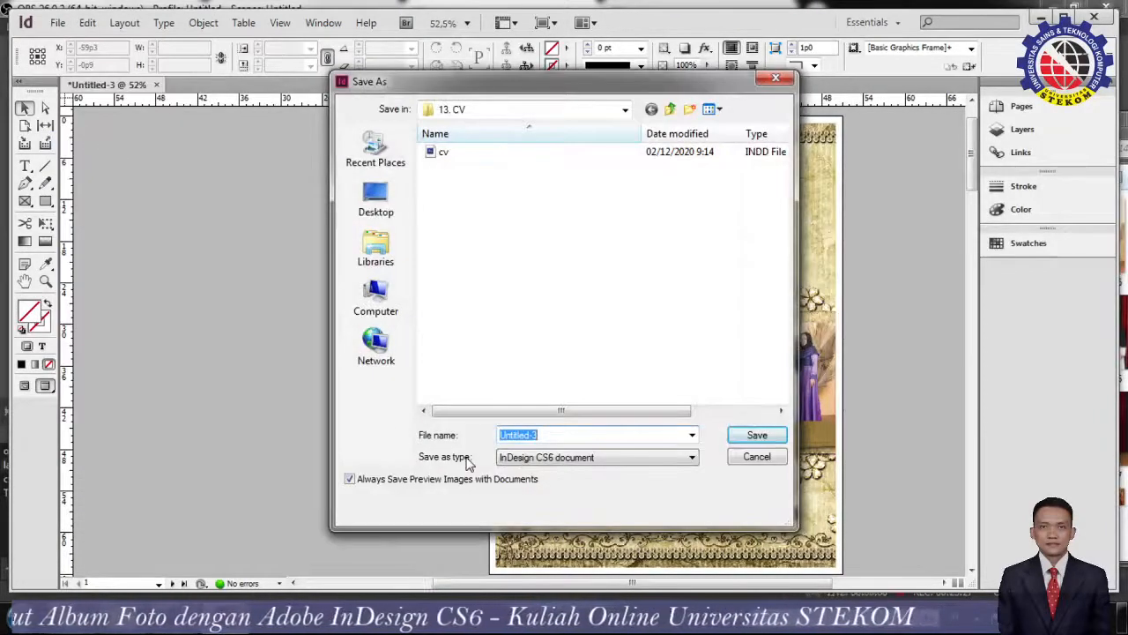
click(625, 109)
click(625, 110)
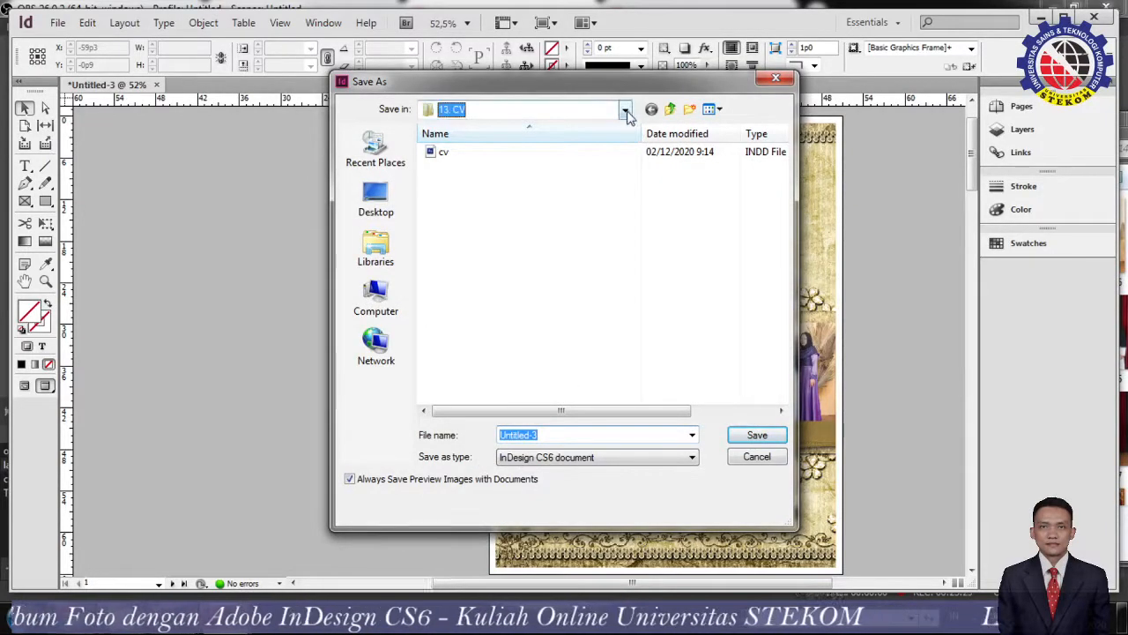
key(alt+Down)
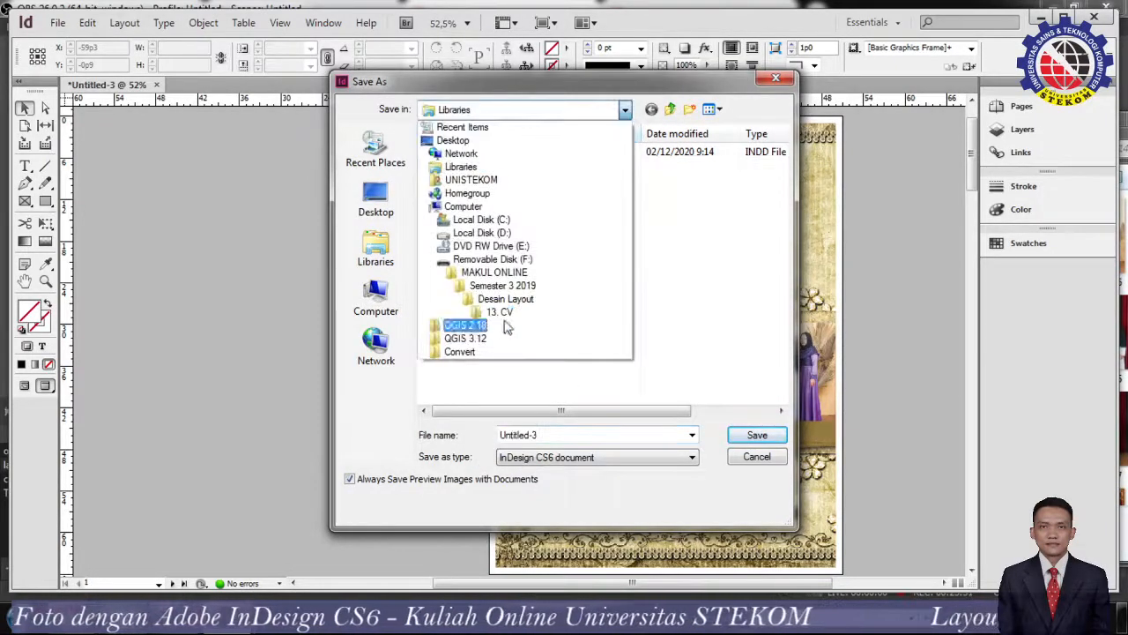
click(473, 300)
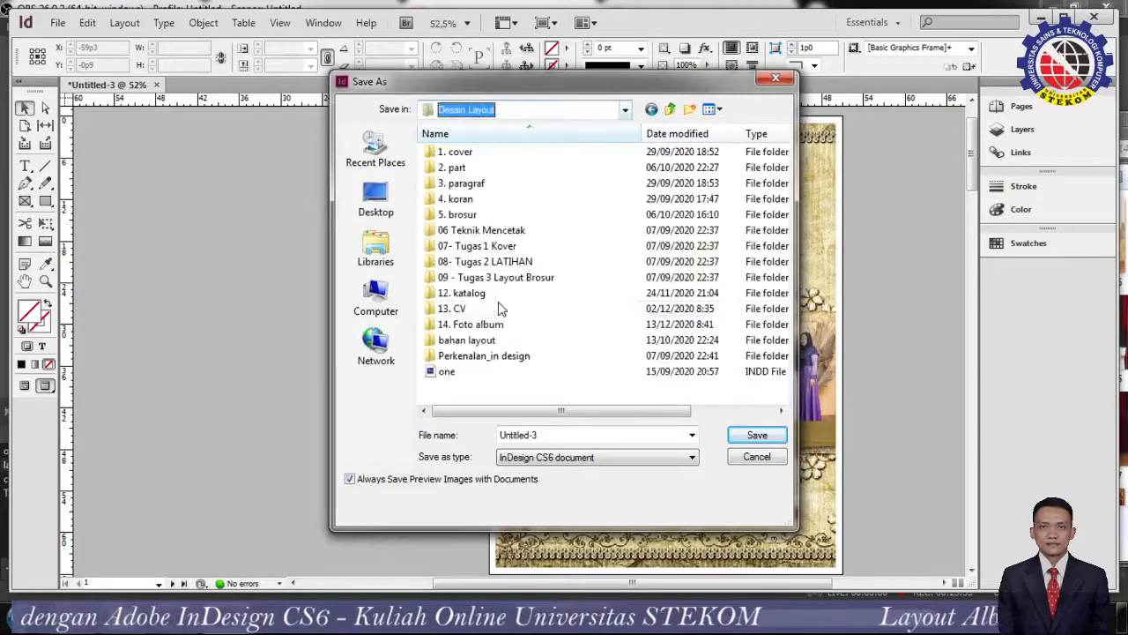
double_click(467, 324)
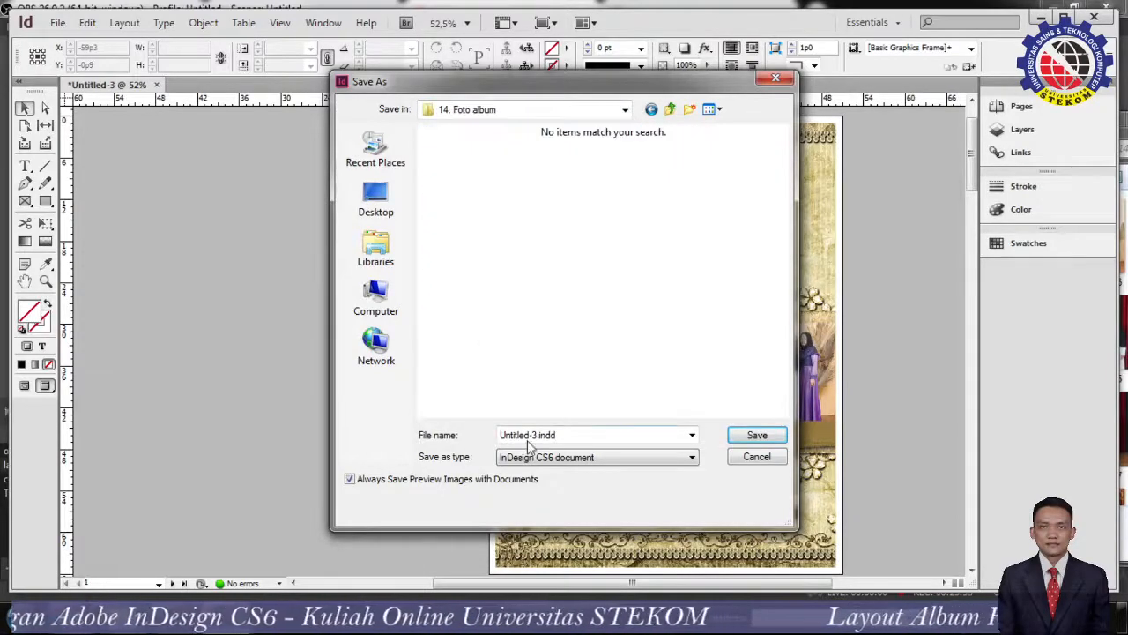
- Name the file 14 and save it as an InDesign CS6 document
double_click(548, 436)
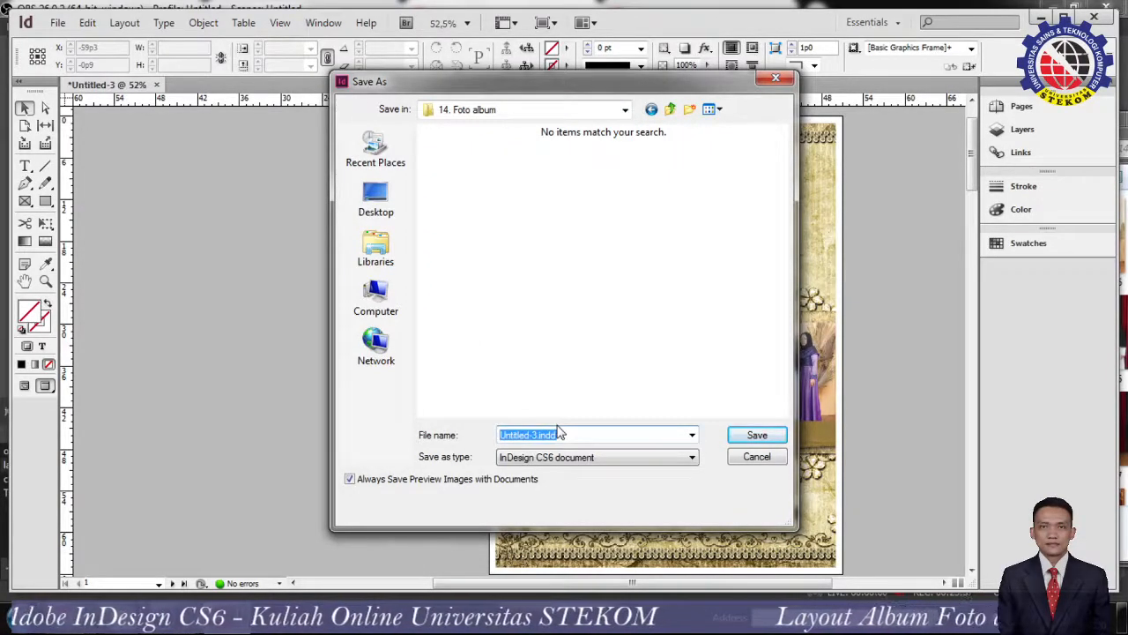
text(1)
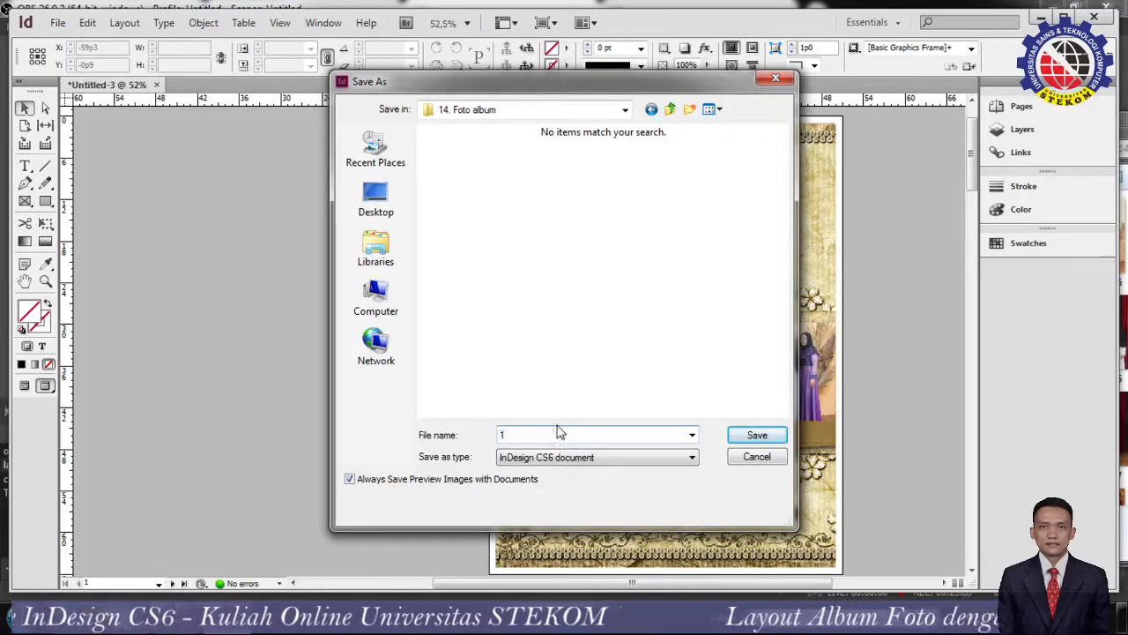
text(4)
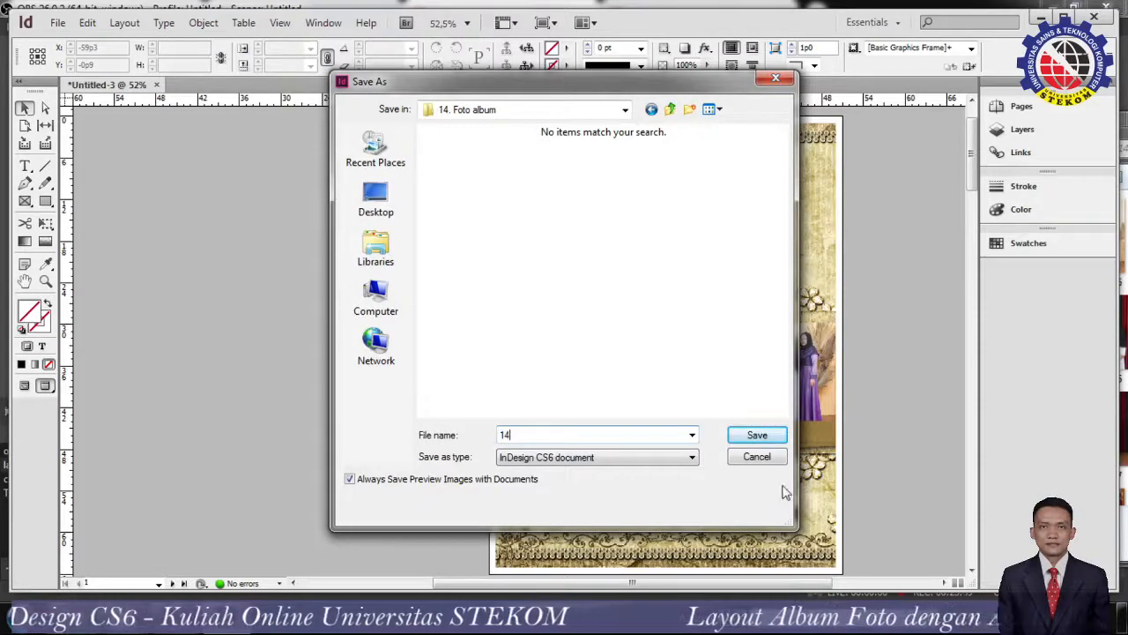
click(755, 432)
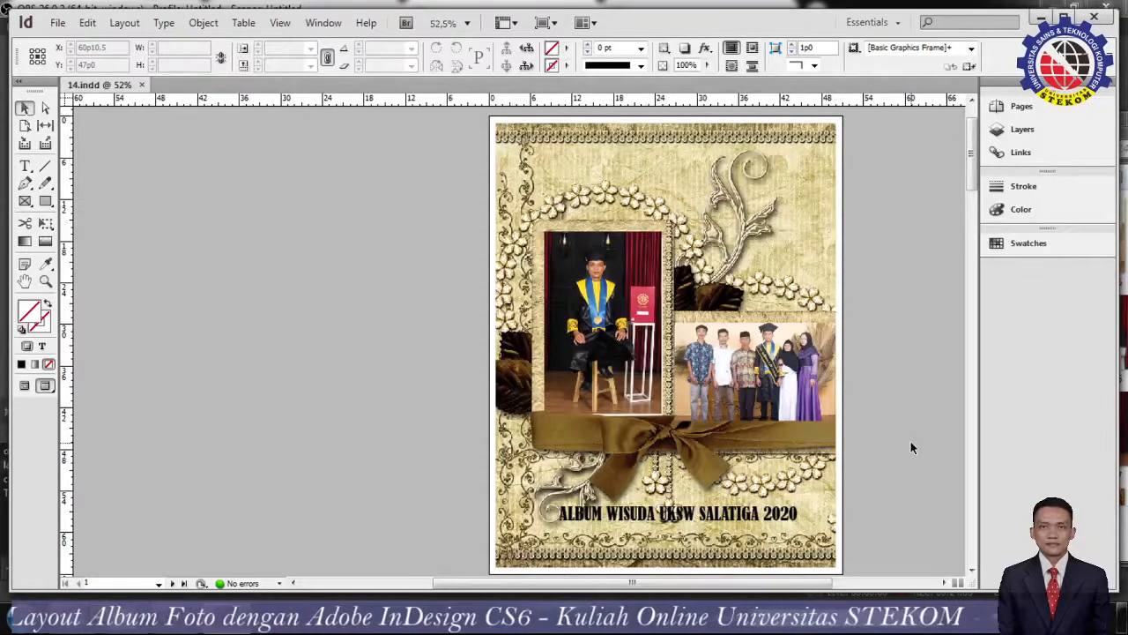
key(alt+Tab)
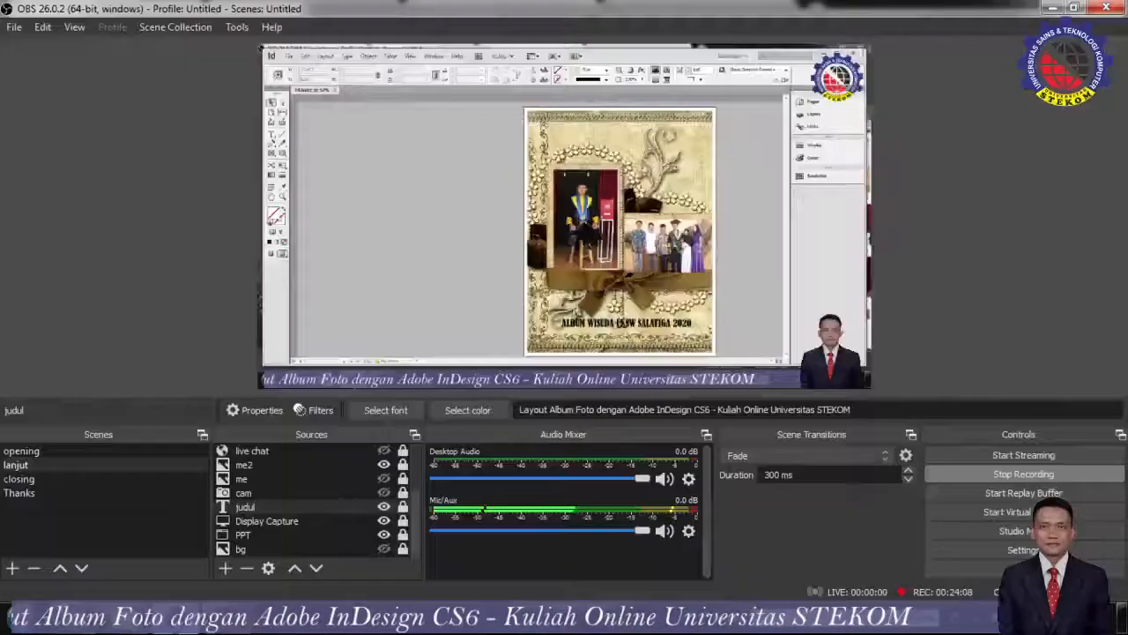
mouse_move(227, 621)
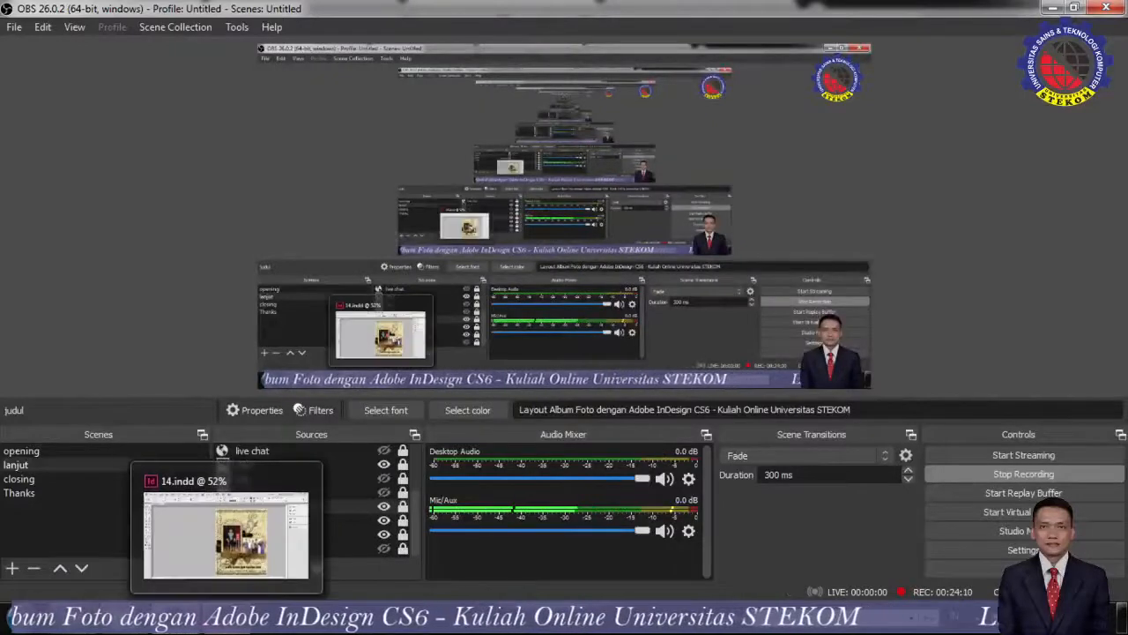